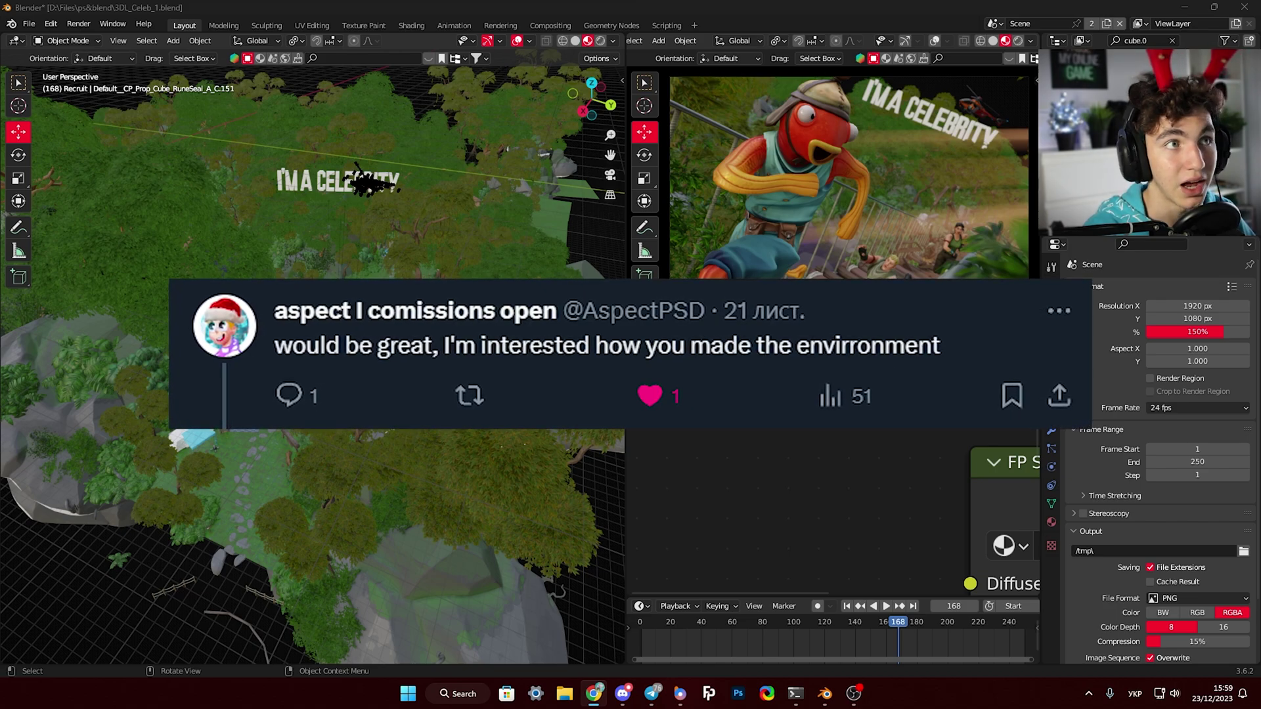
- Open the BlenderUmap2 settings in the 3D viewport's sidebar to examine the map export and import options
scroll(211, 334, "down", 5)
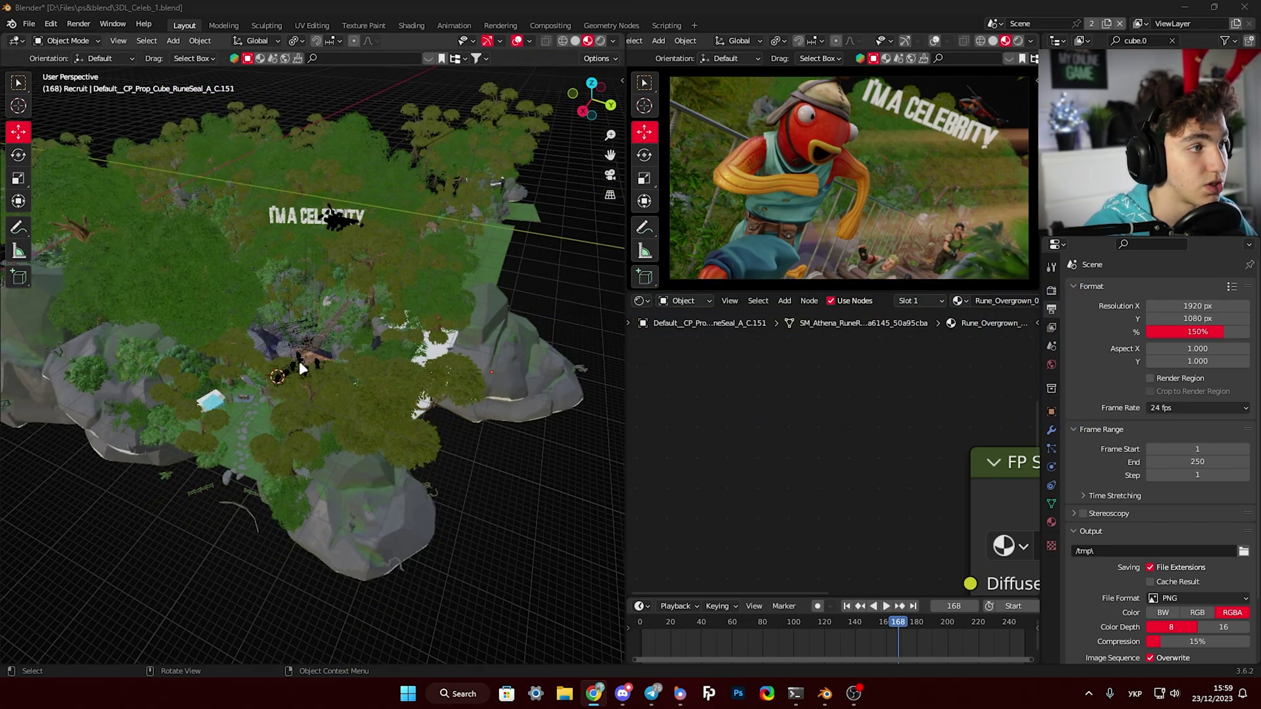
scroll(361, 395, "up", 8)
scroll(384, 389, "down", 6)
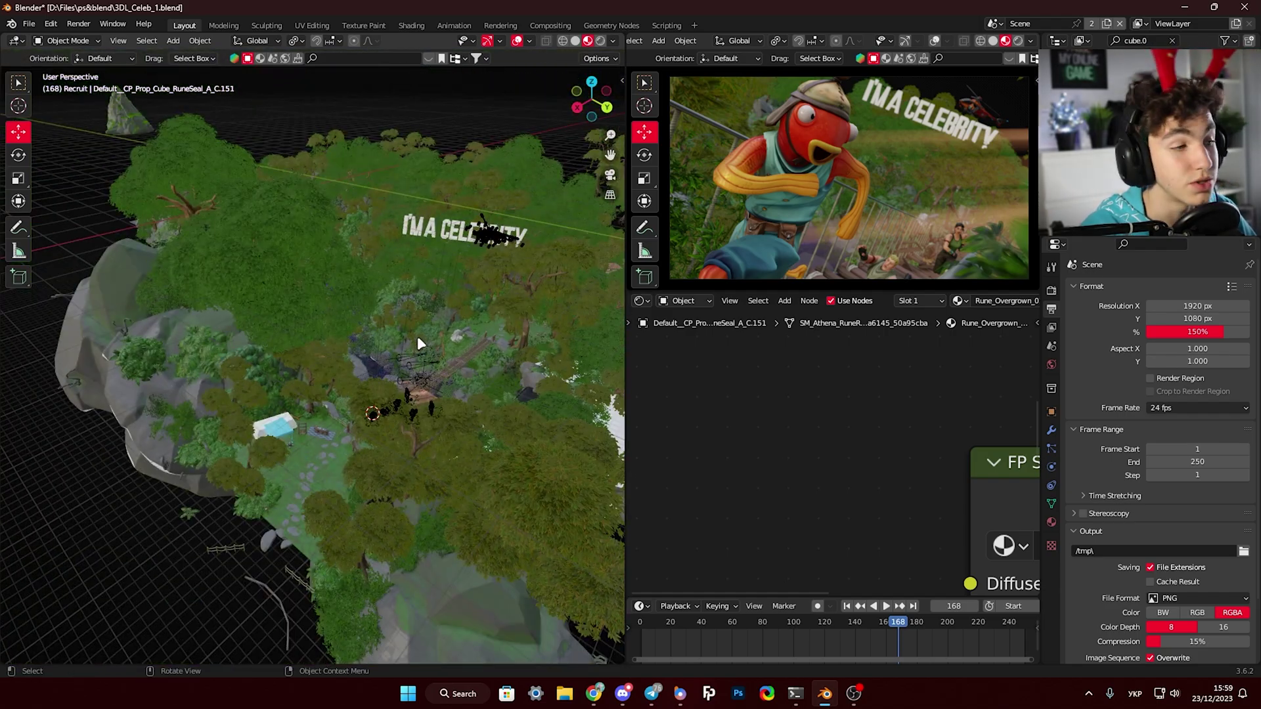
middle_click_drag(418, 337, 409, 361, "shift")
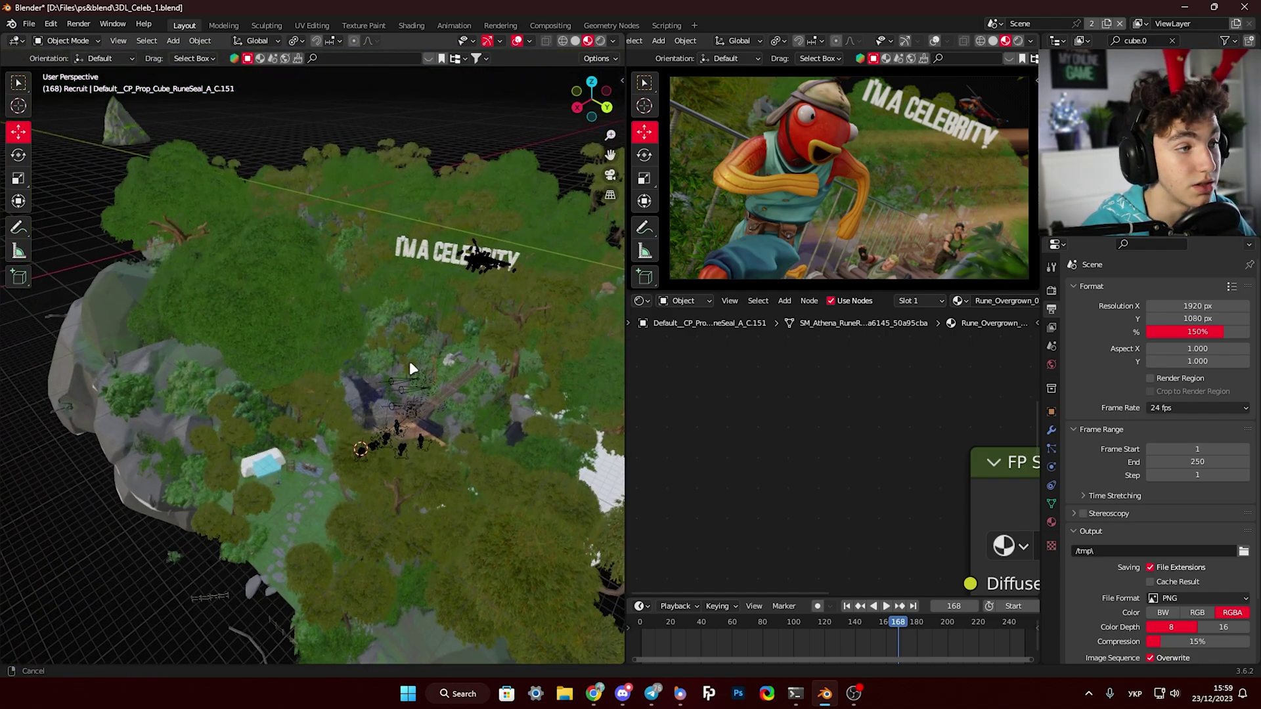
key("n")
left_click(617, 406)
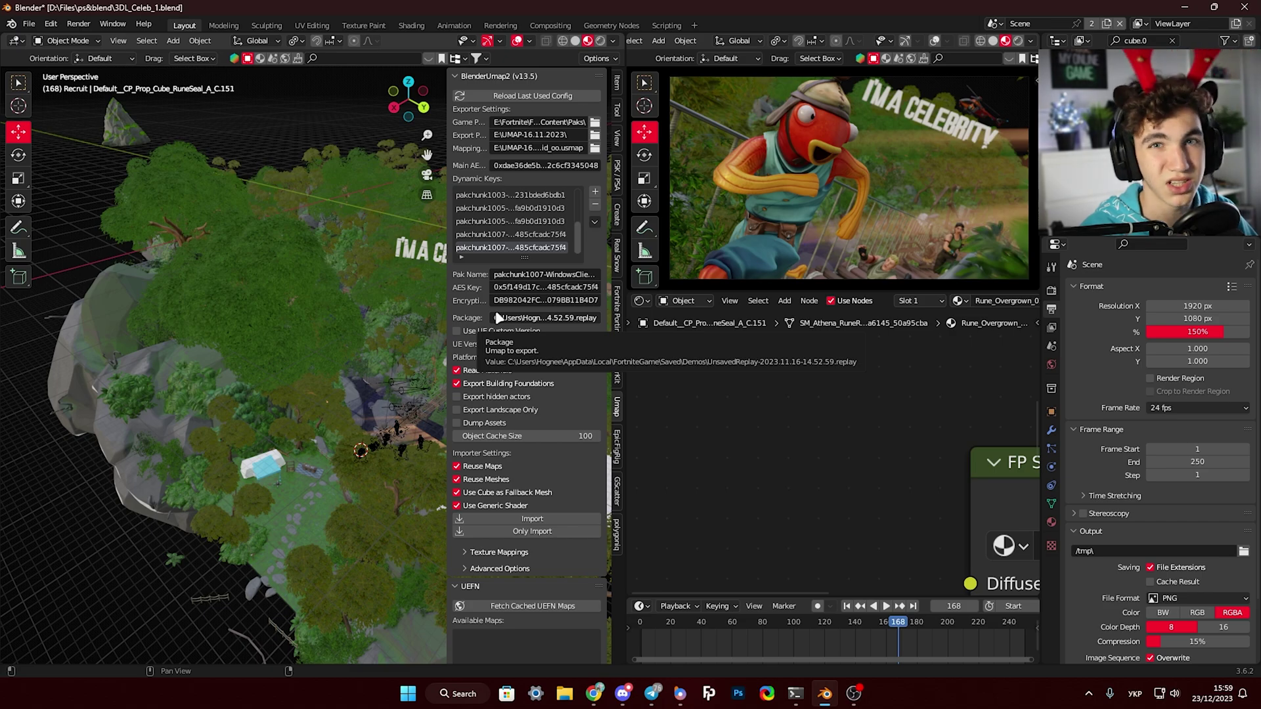
key("alt+Tab")
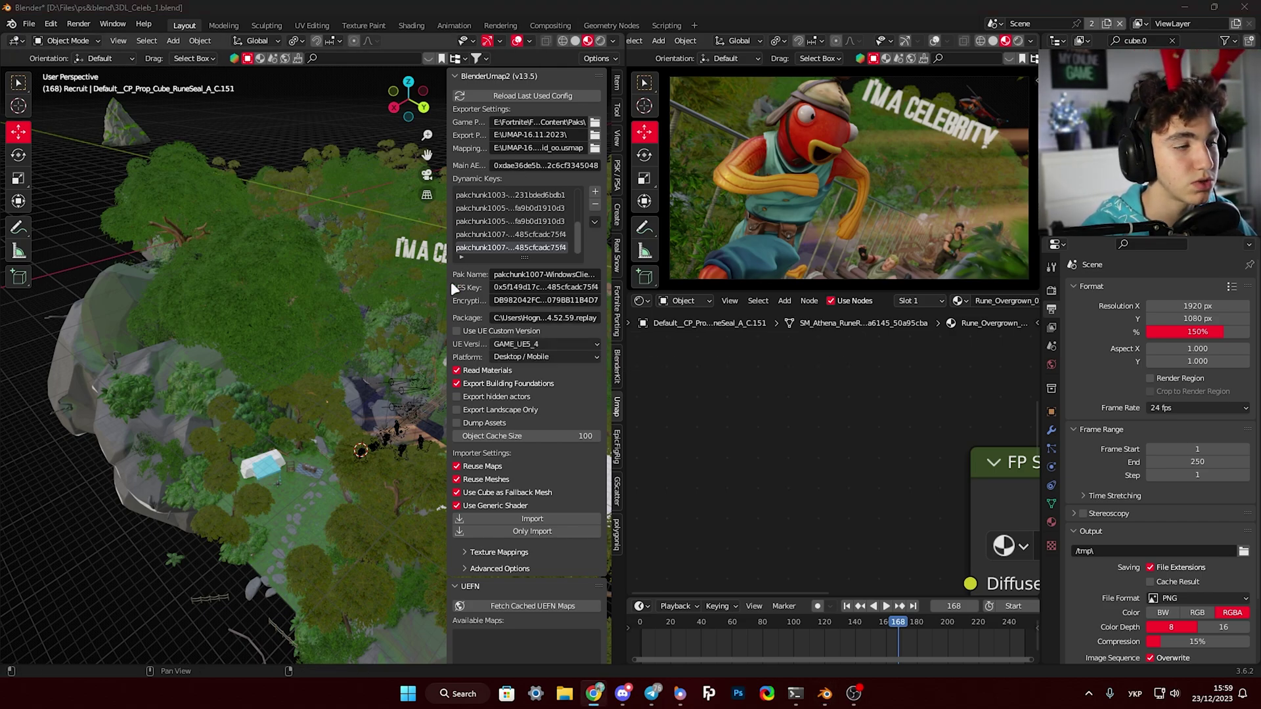
- Narrow the 3D viewport's sidebar and hide it to free up space for the jungle scene
mouse_move(297, 353)
middle_mouse_down()
mouse_move(317, 352)
mouse_move(277, 343)
middle_mouse_up()
key("n")
key("n")
scroll(514, 349, "down", 3)
scroll(518, 386, "up", 3)
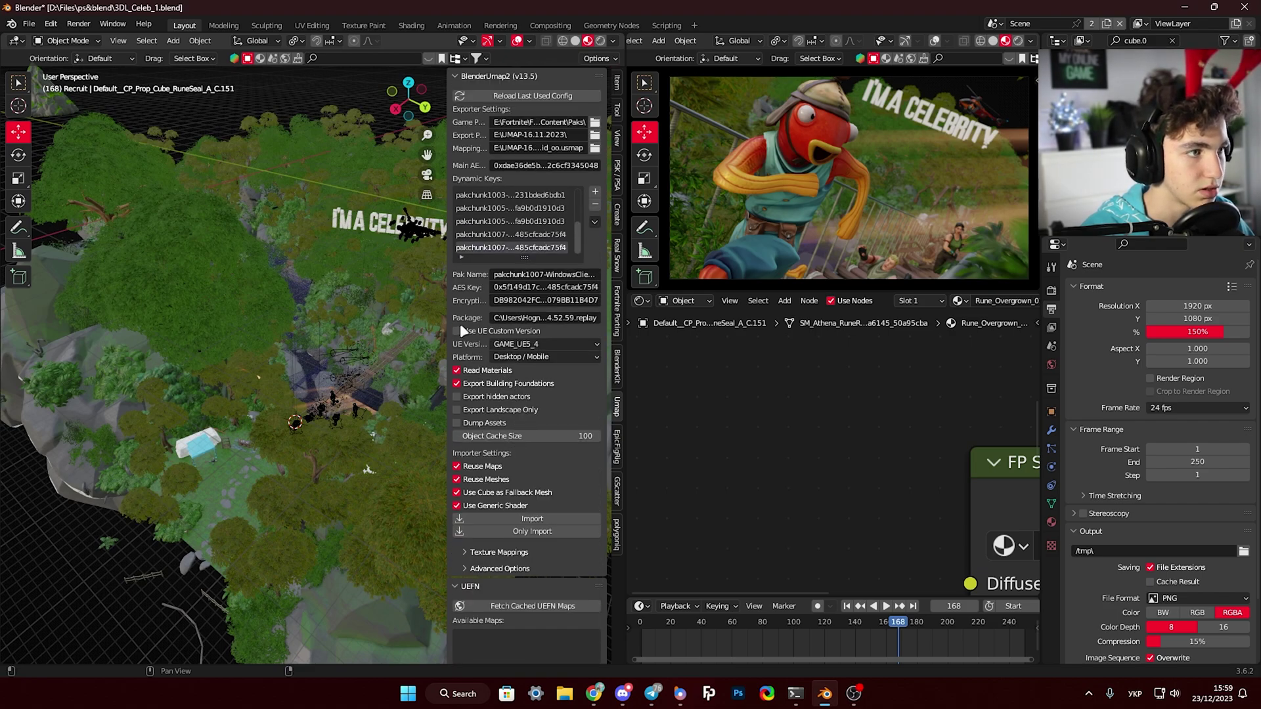
left_click_drag(451, 321, 536, 323)
scroll(349, 317, "down", 3)
scroll(345, 348, "up", 3)
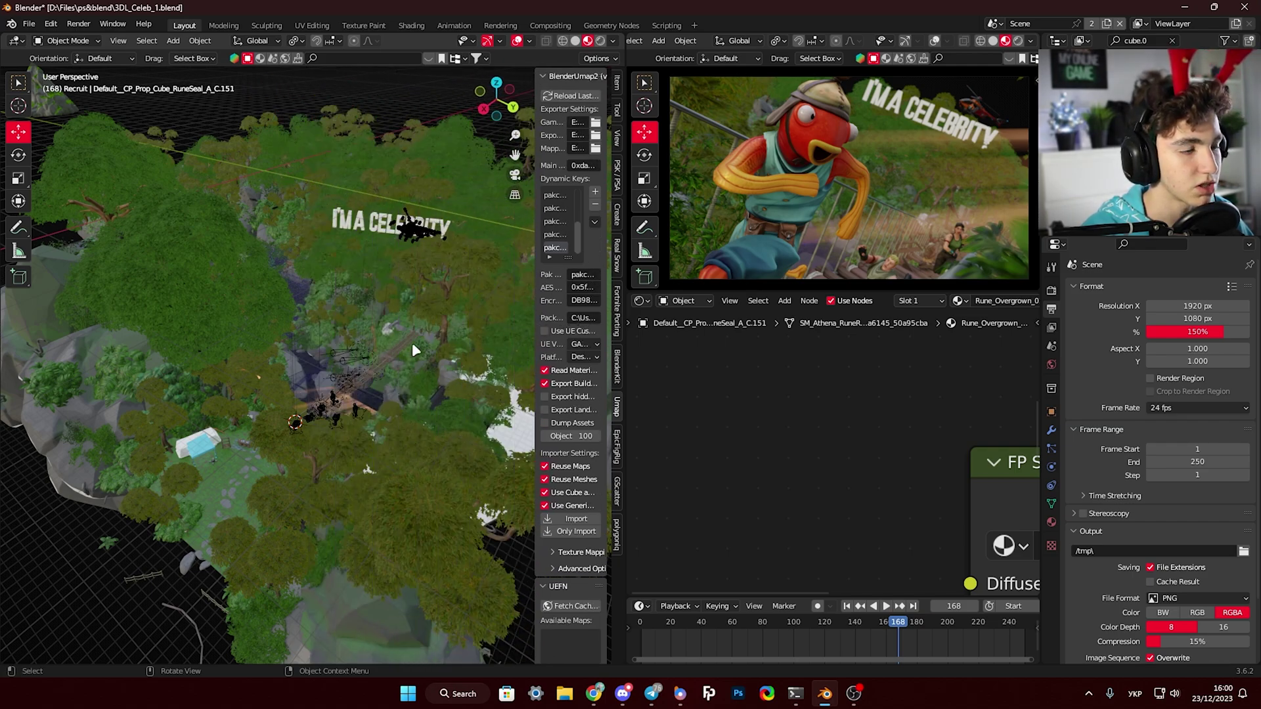
scroll(388, 351, "down", 2)
key("n")
- Examine the river, the rope bridge and the vegetation along the banks of the jungle environment
scroll(342, 381, "up", 3)
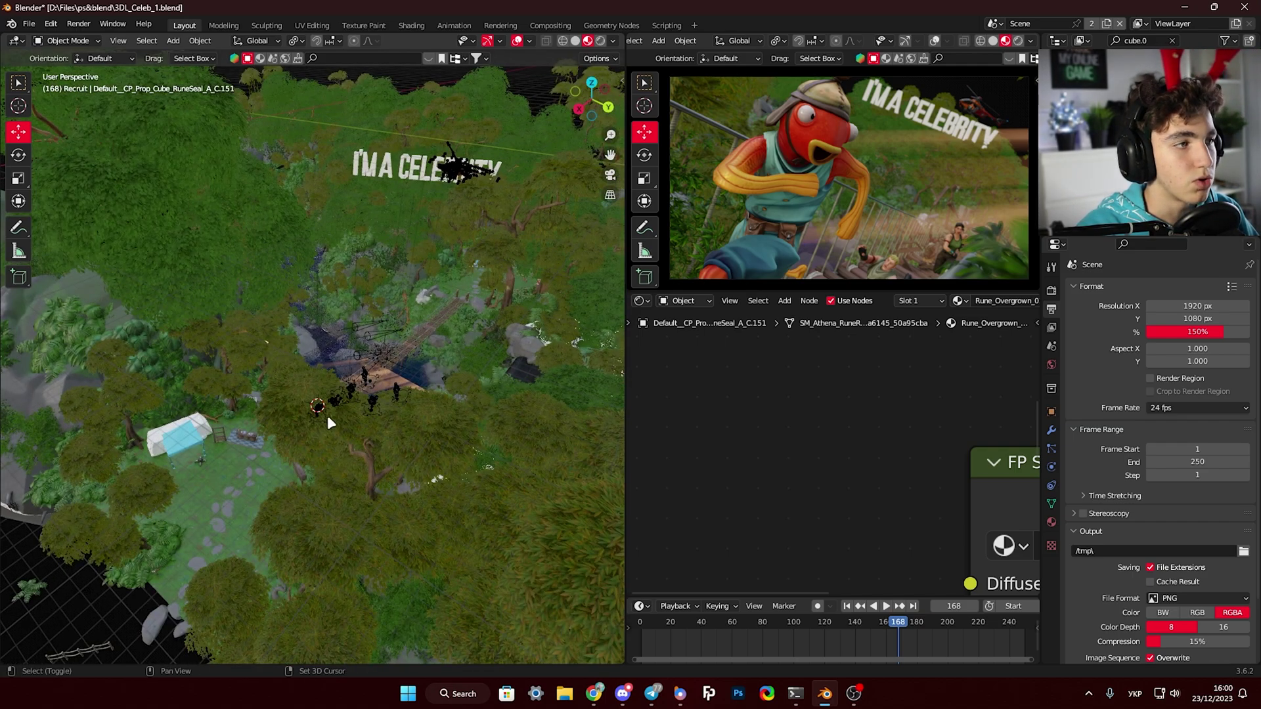
scroll(327, 415, "down", 3)
middle_click_drag(393, 351, 381, 467)
scroll(340, 400, "up", 8)
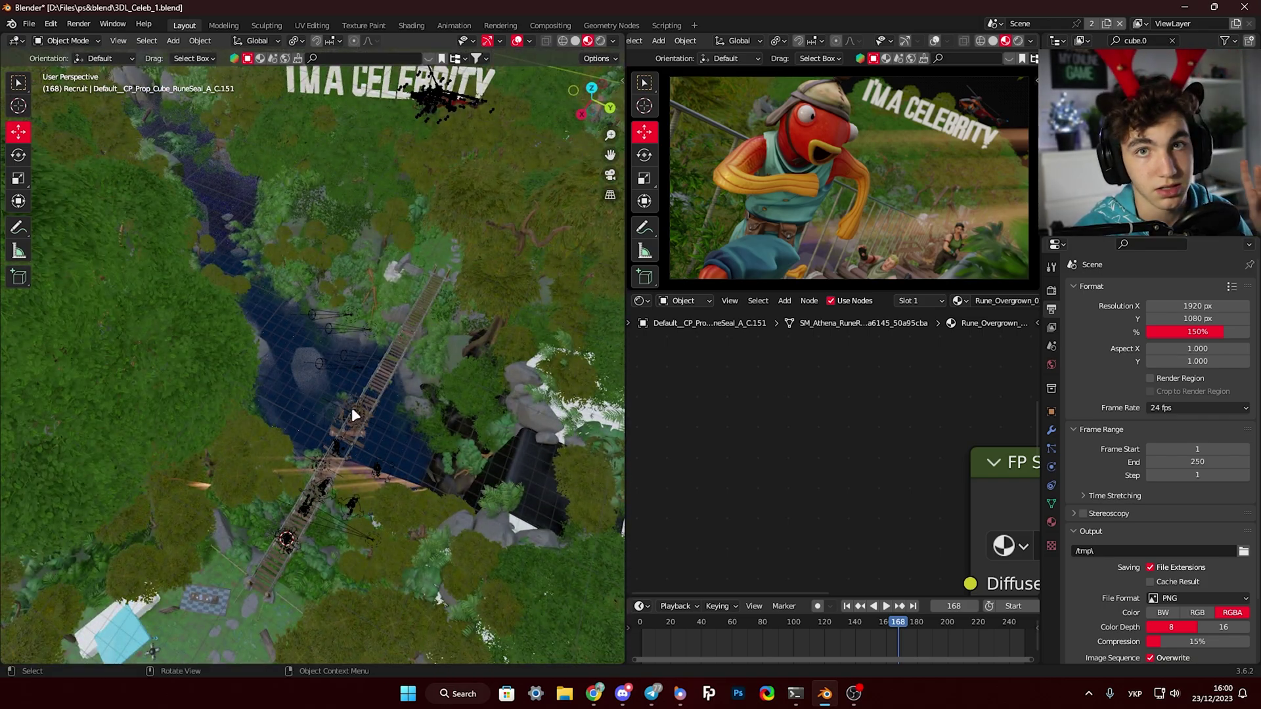
middle_click_drag(390, 374, 372, 341)
scroll(275, 361, "up", 10)
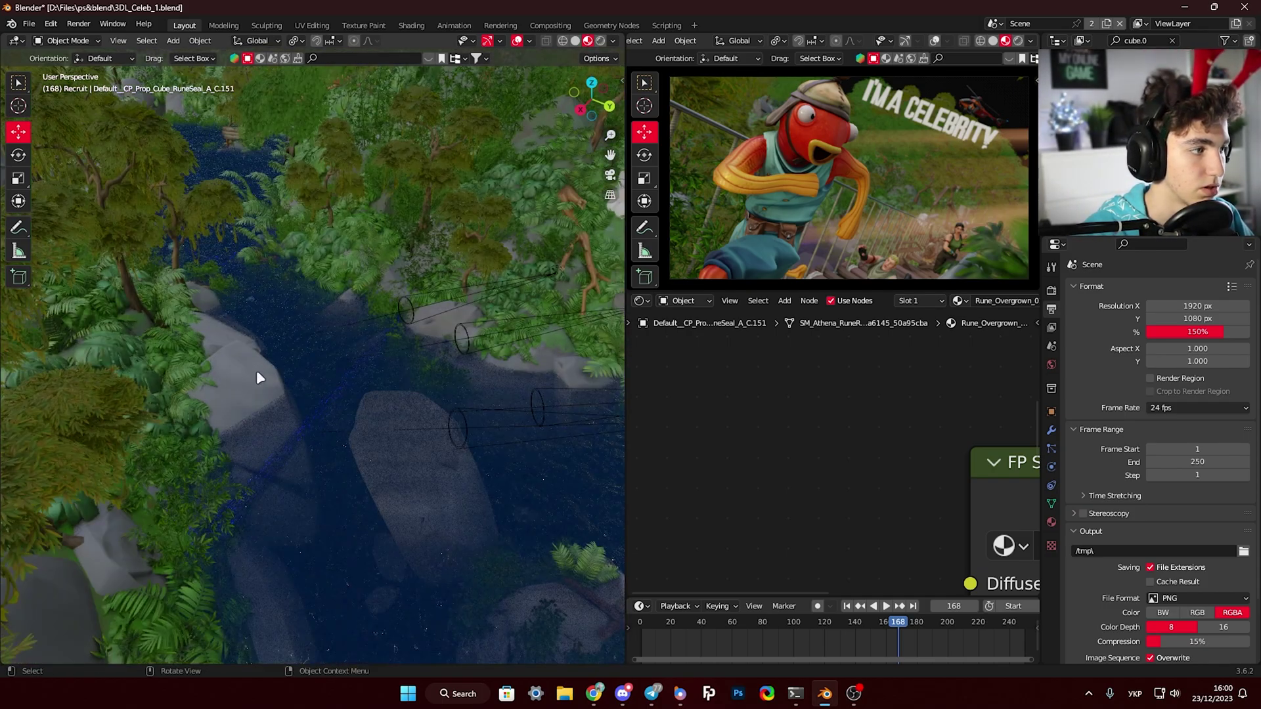
scroll(204, 357, "down", 4)
scroll(189, 349, "up", 7)
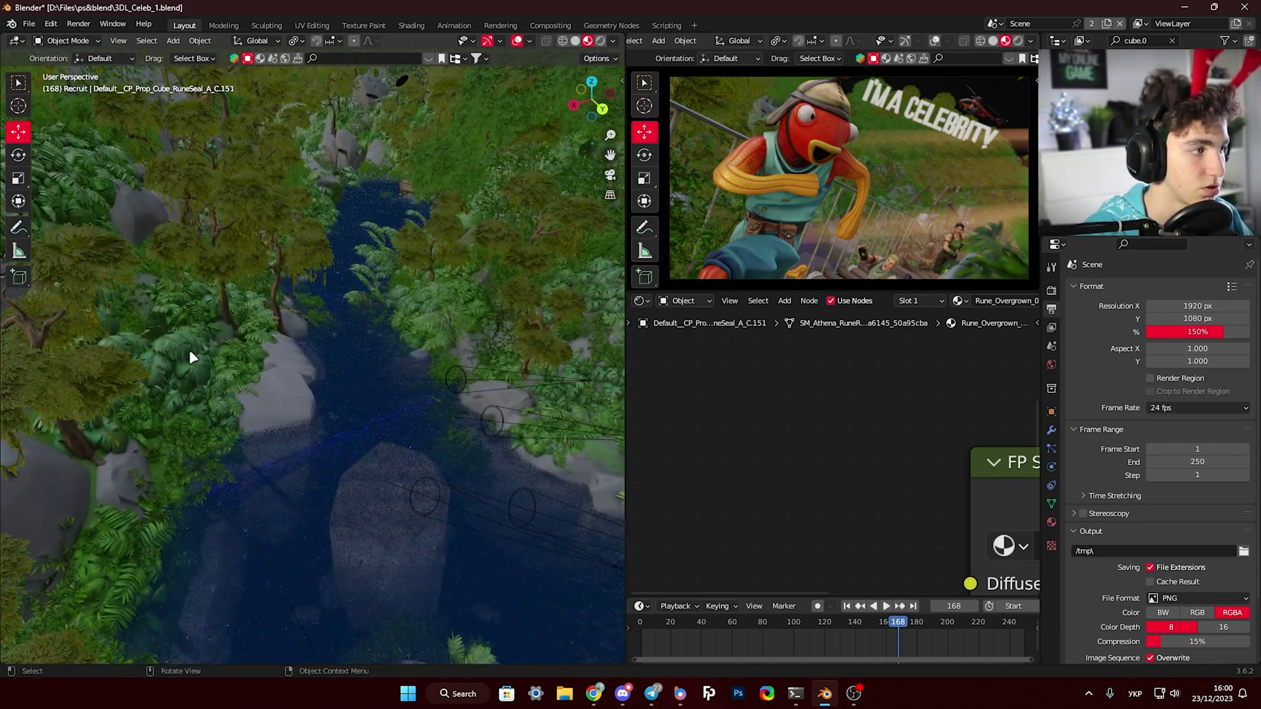
- Inspect individual environment assets by selecting a jungle plant on the river bank, a swamp tree and a large red alder tree
left_click(164, 333)
scroll(775, 432, "down", 12)
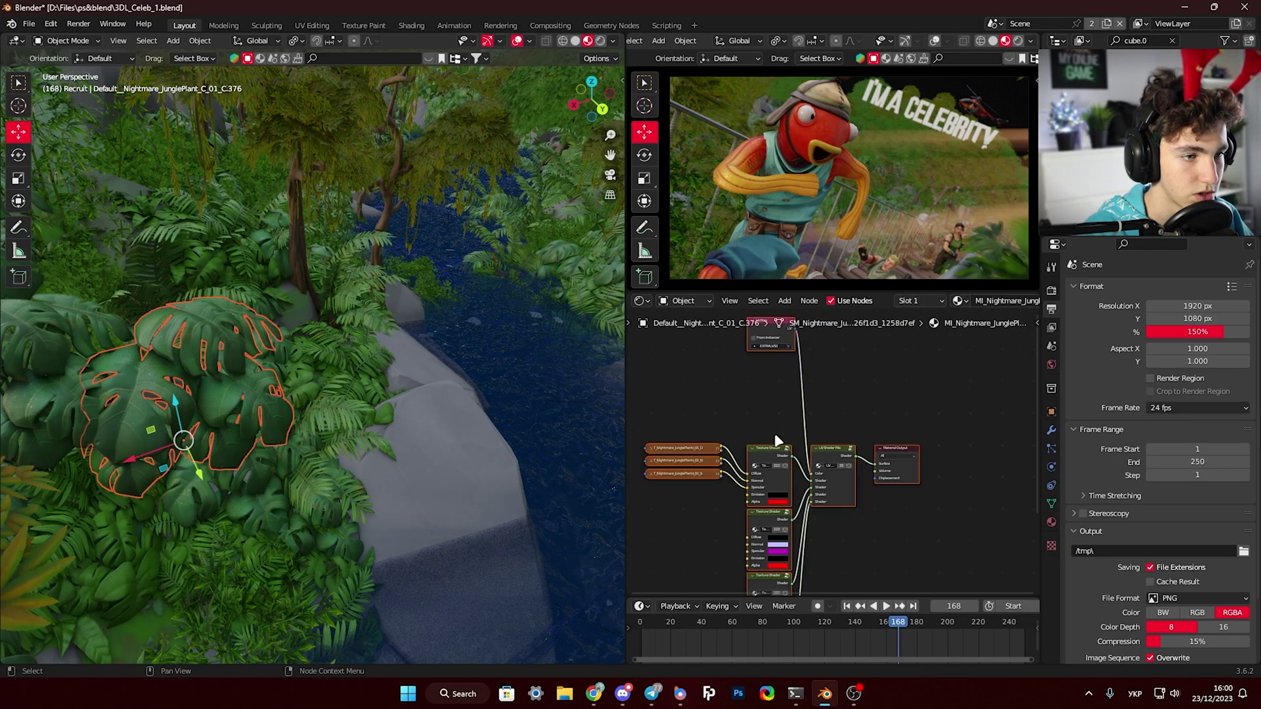
middle_click_drag(363, 225, 349, 216)
scroll(349, 219, "down", 1)
left_click(321, 169)
scroll(316, 219, "down", 4)
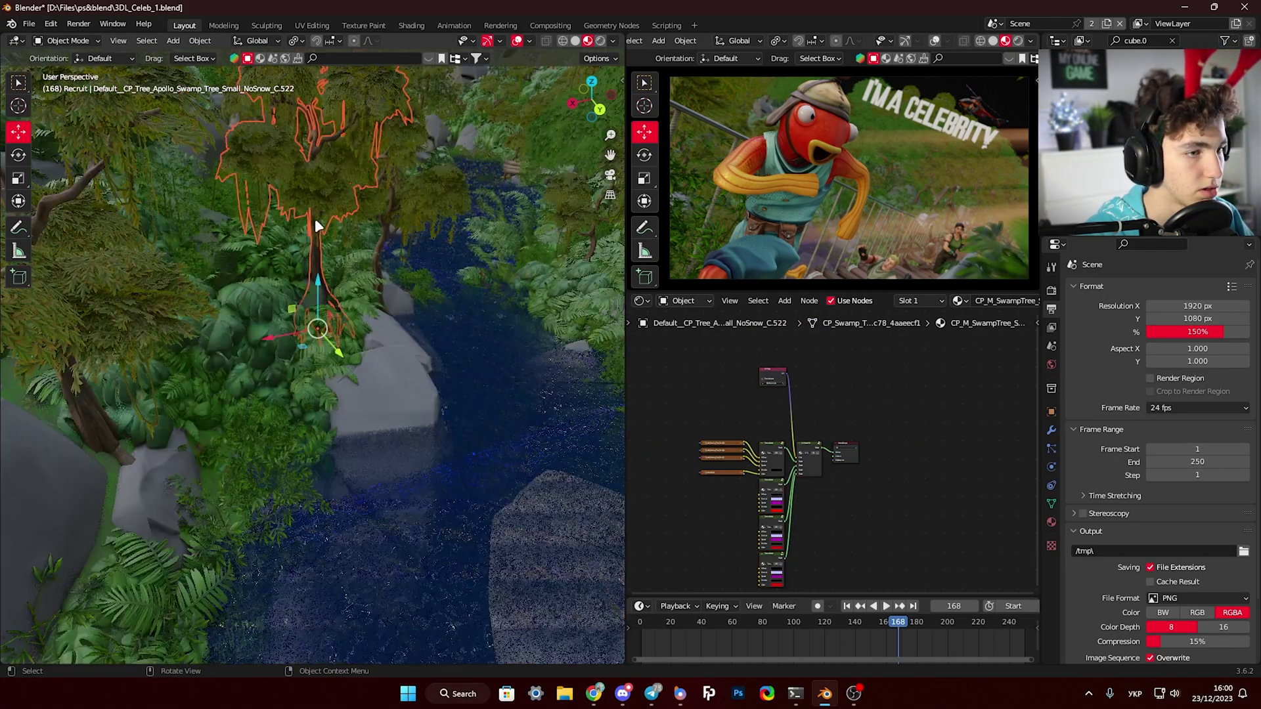
middle_click_drag(365, 281, 444, 362, "shift")
left_click(210, 288)
middle_click_drag(211, 289, 358, 255)
left_click(289, 277)
middle_click_drag(289, 277, 403, 341)
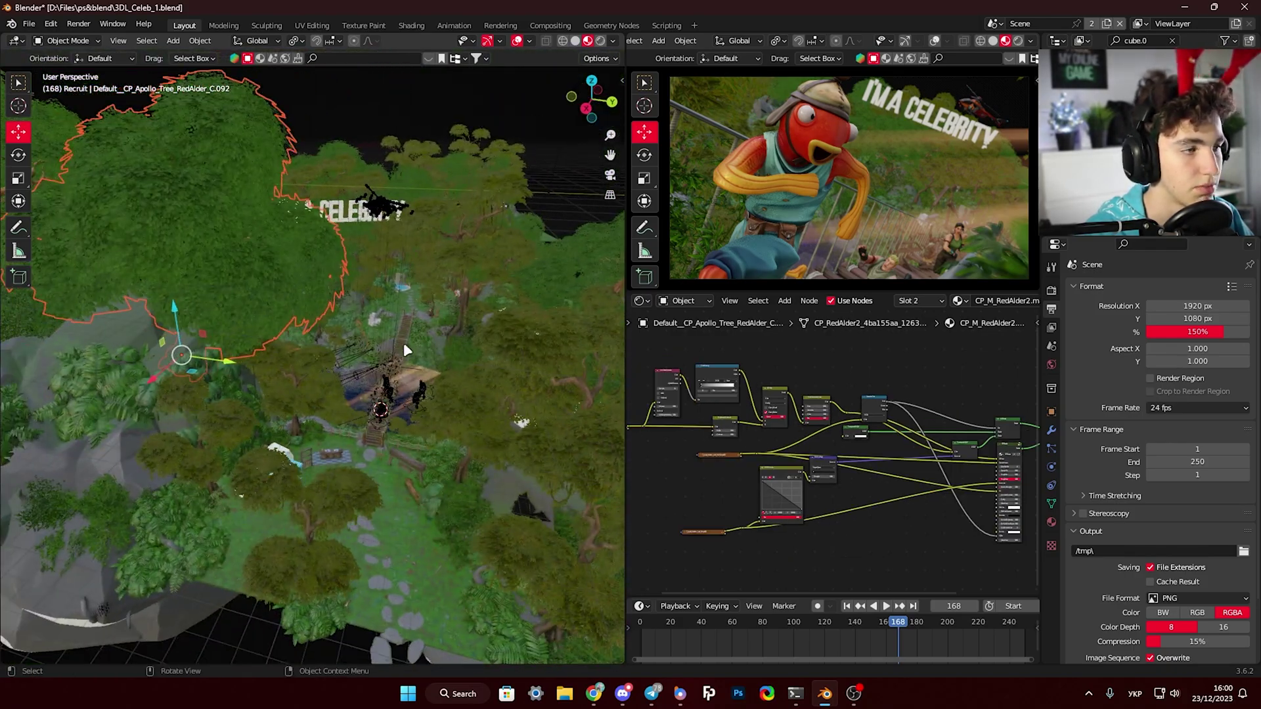
- Look over the tree canopy, the bridge with its characters and the camp from several angles
scroll(400, 341, "up", 1)
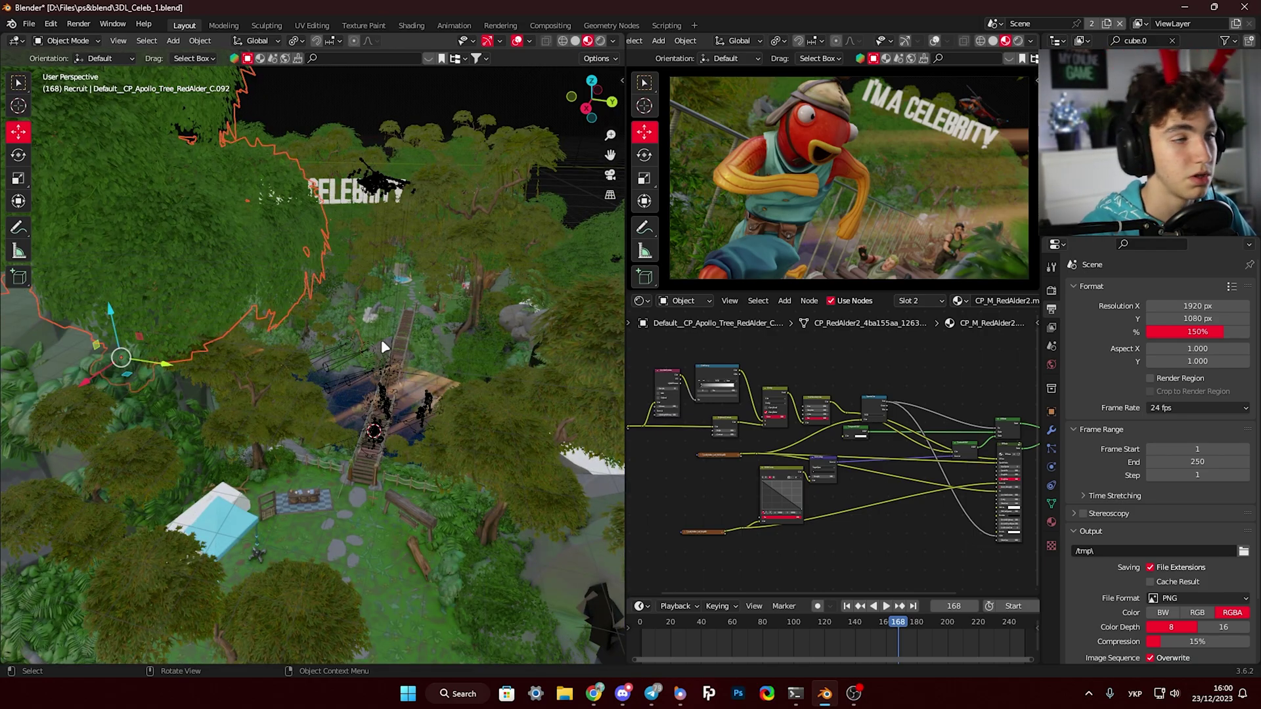
scroll(381, 339, "up", 2)
middle_click_drag(381, 338, 898, 474)
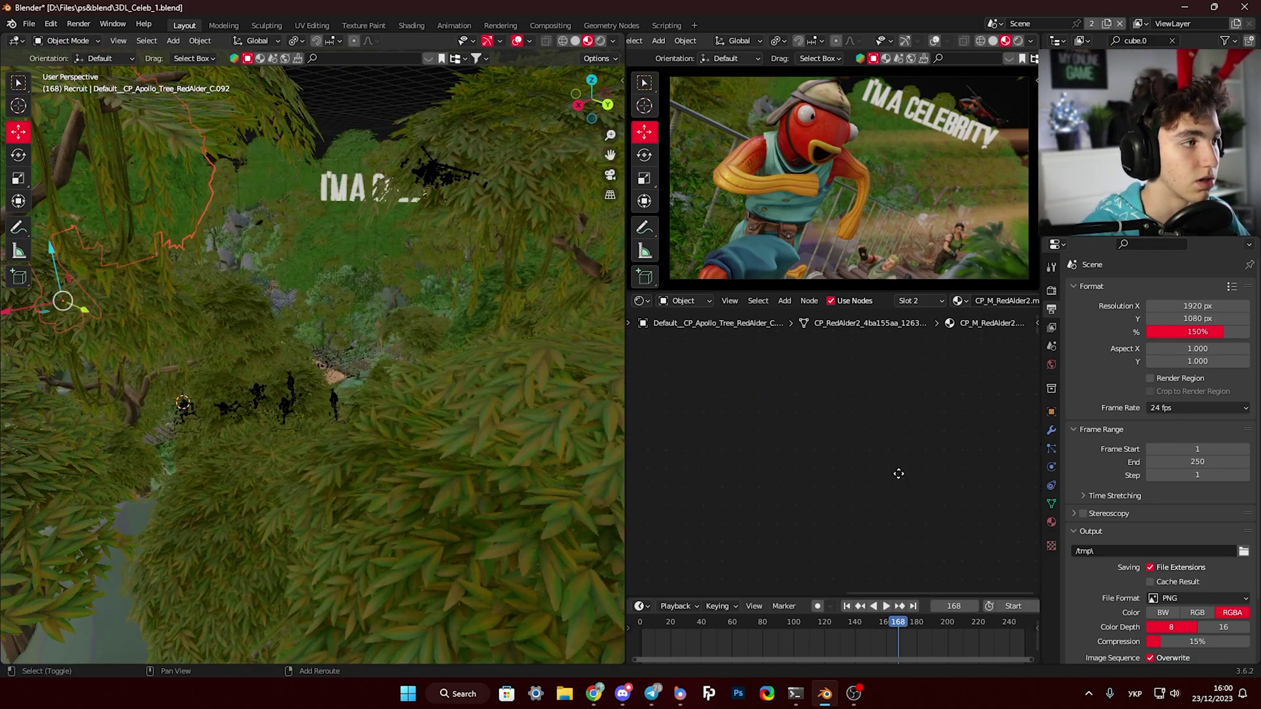
middle_click_drag(594, 402, 458, 109)
middle_click_drag(353, 414, 463, 243, "shift")
middle_click_drag(415, 497, 368, 567)
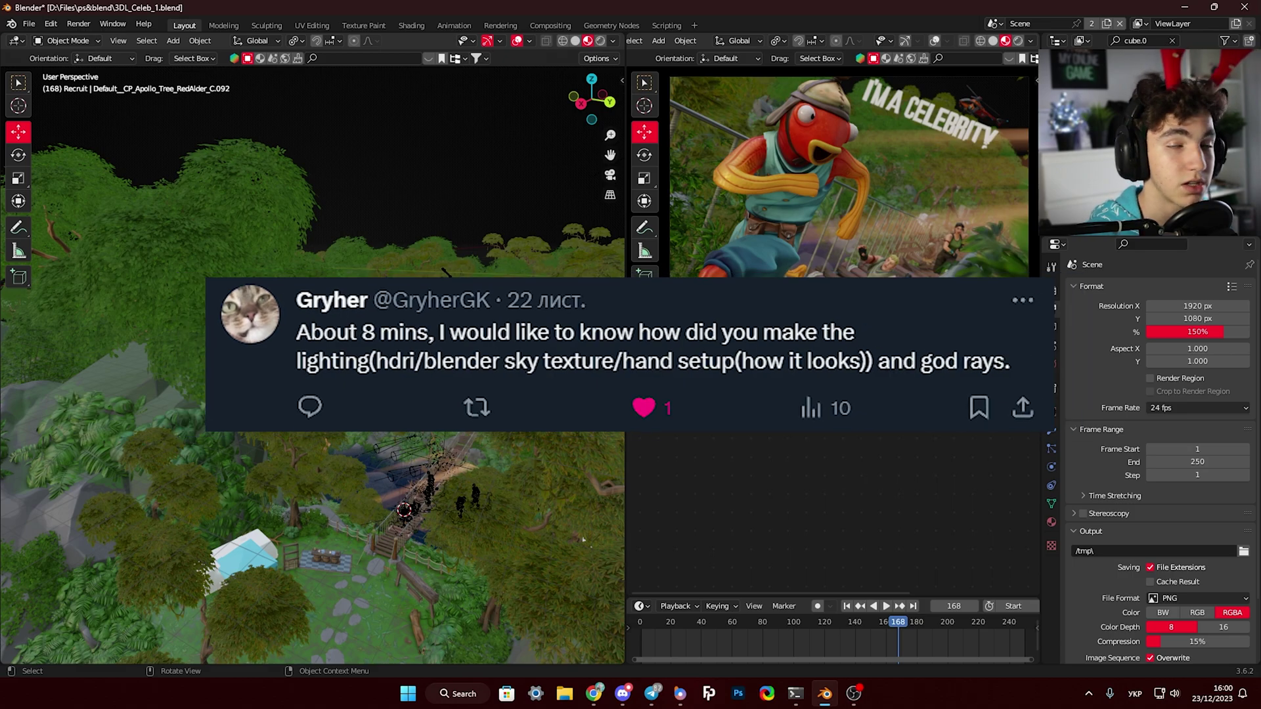
scroll(392, 549, "up", 1)
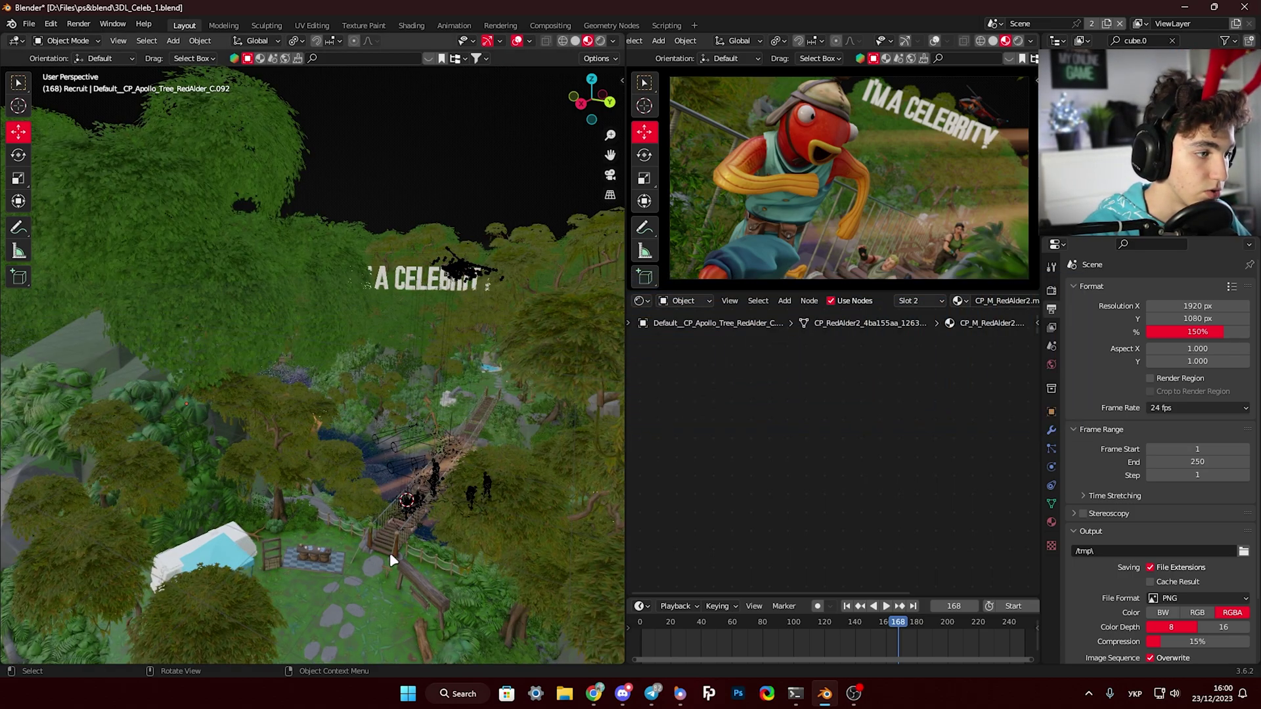
middle_click_drag(392, 549, 399, 547)
- Enable Scene World lighting in the 3D viewport's material preview shading, leaving Scene Lights off
left_click(612, 40)
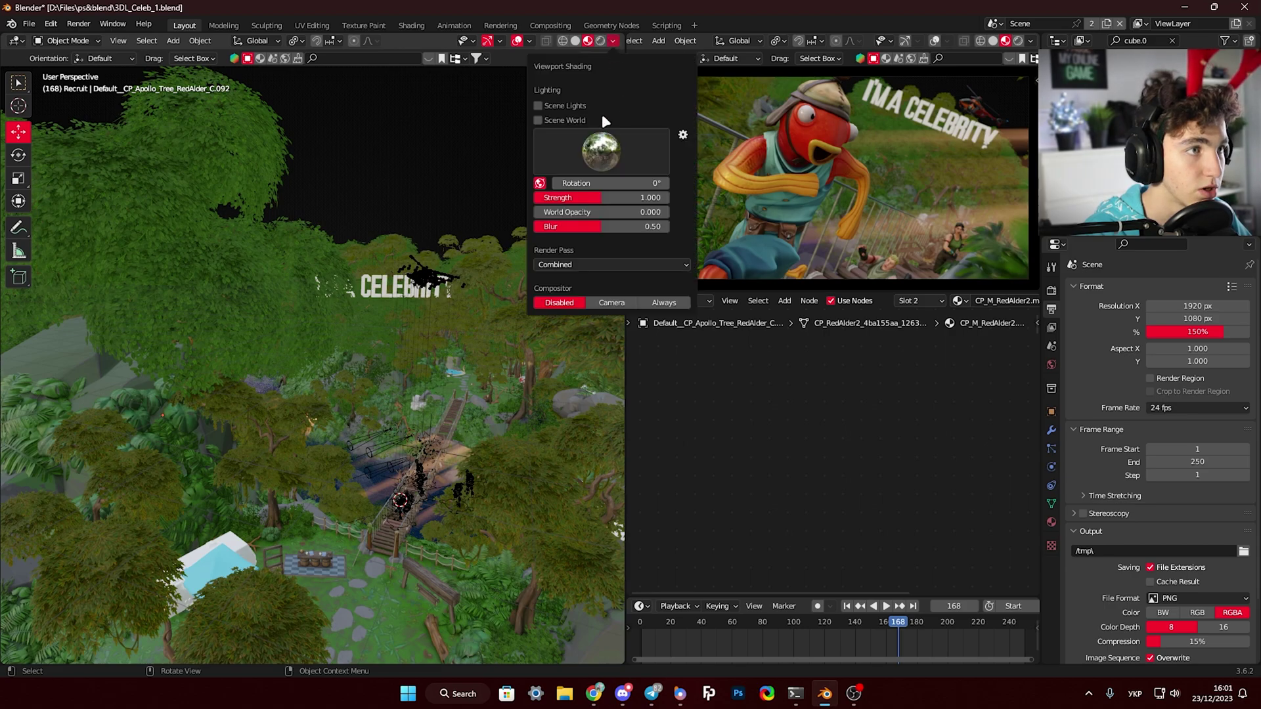
left_click(542, 101)
left_click(540, 105)
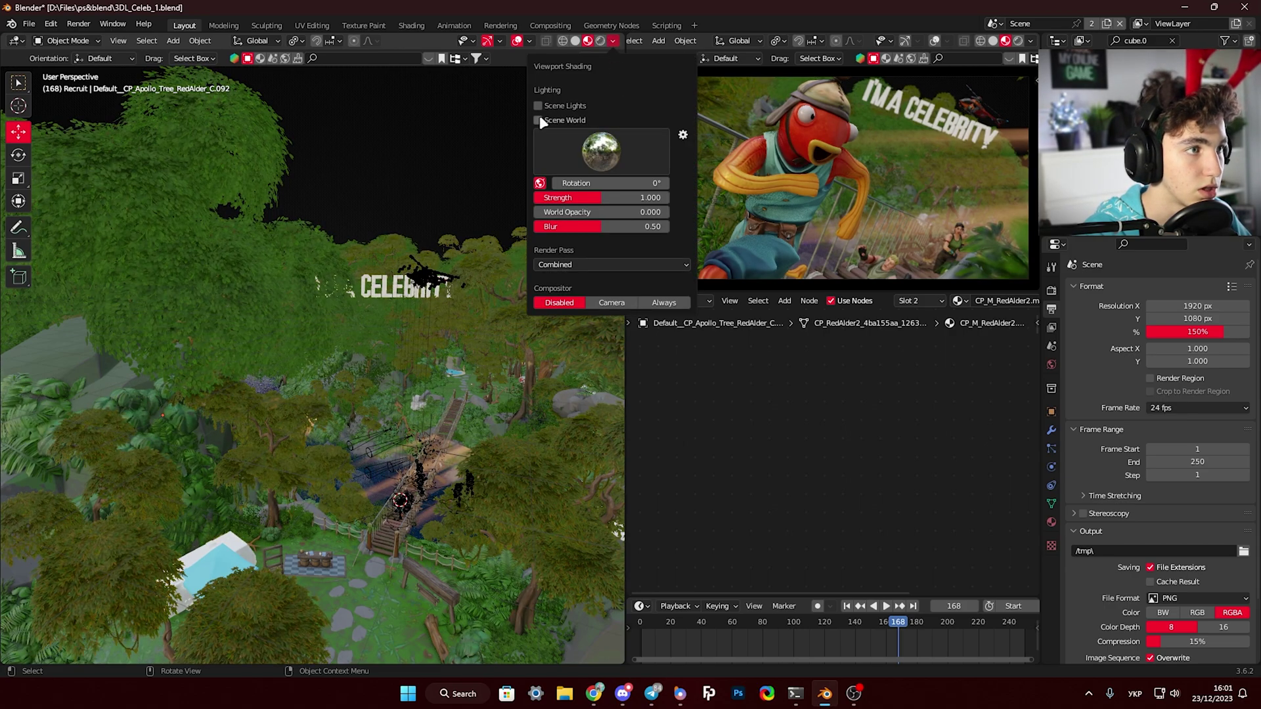
left_click(538, 120)
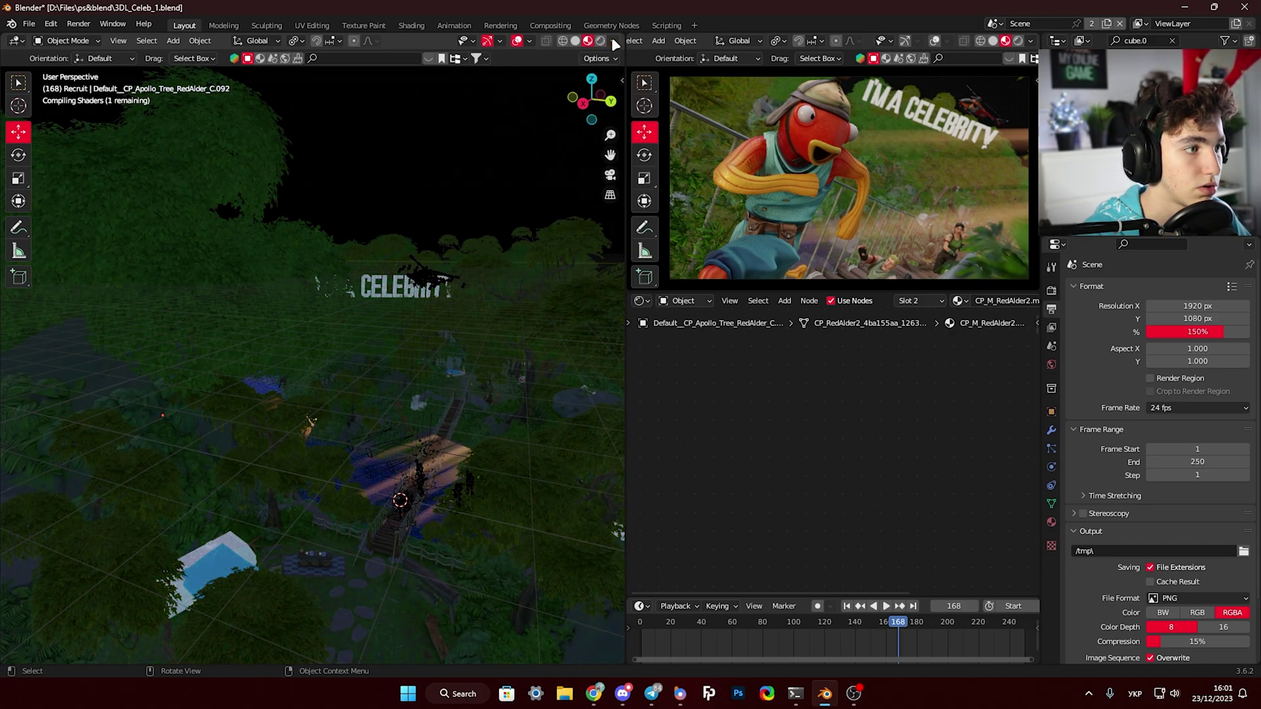
- Switch the shader editor to the World nodes and frame the No Land - Midday.tif environment texture with its Background node
scroll(490, 385, "down", 6)
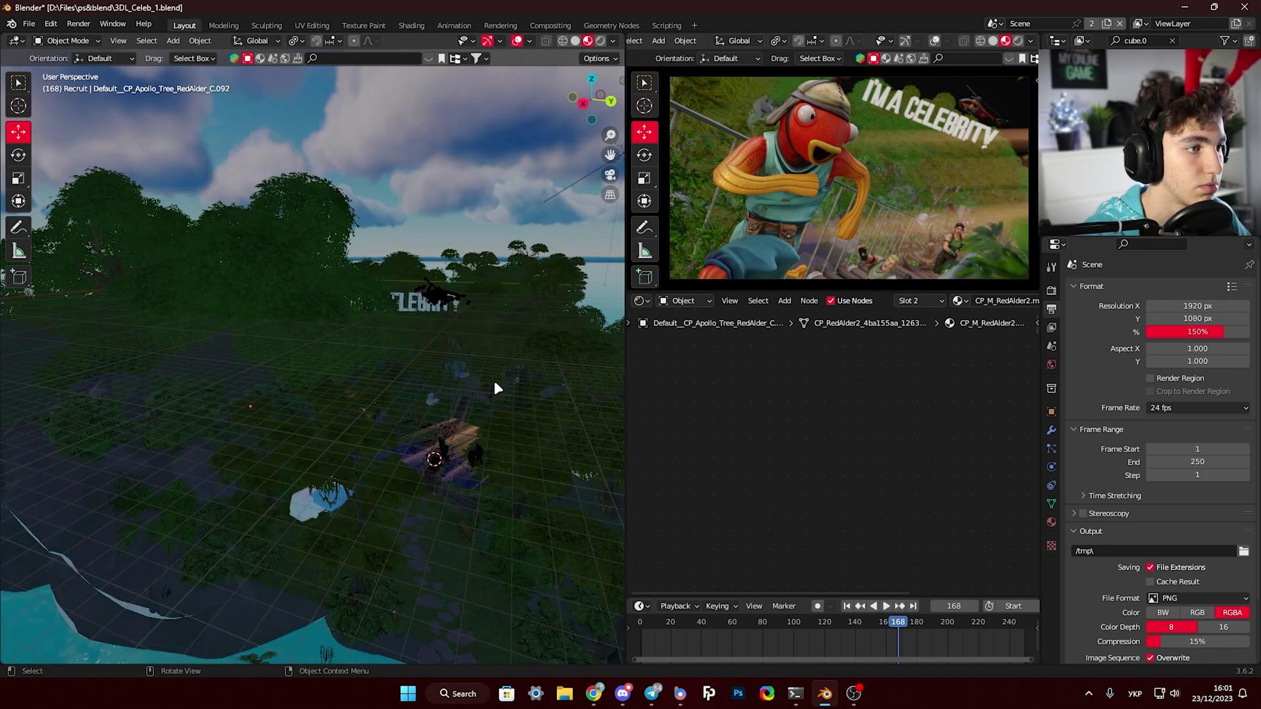
middle_click_drag(488, 374, 388, 404, "shift")
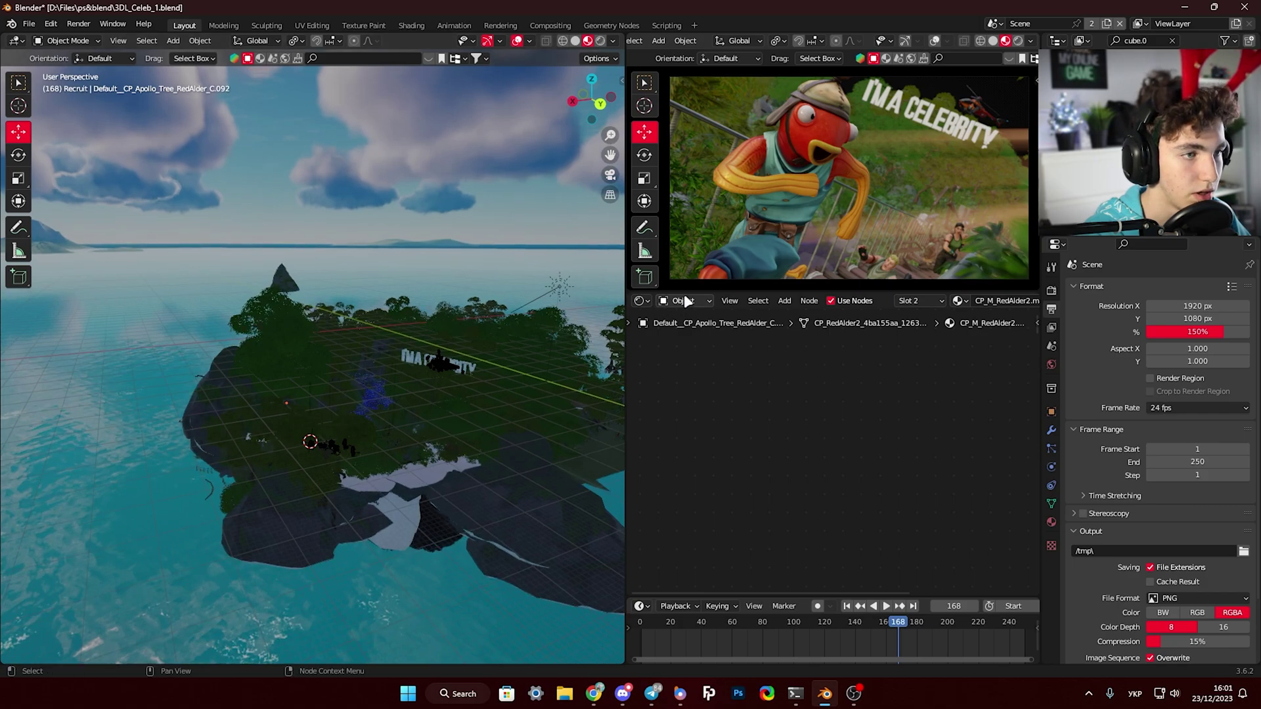
left_click(686, 331)
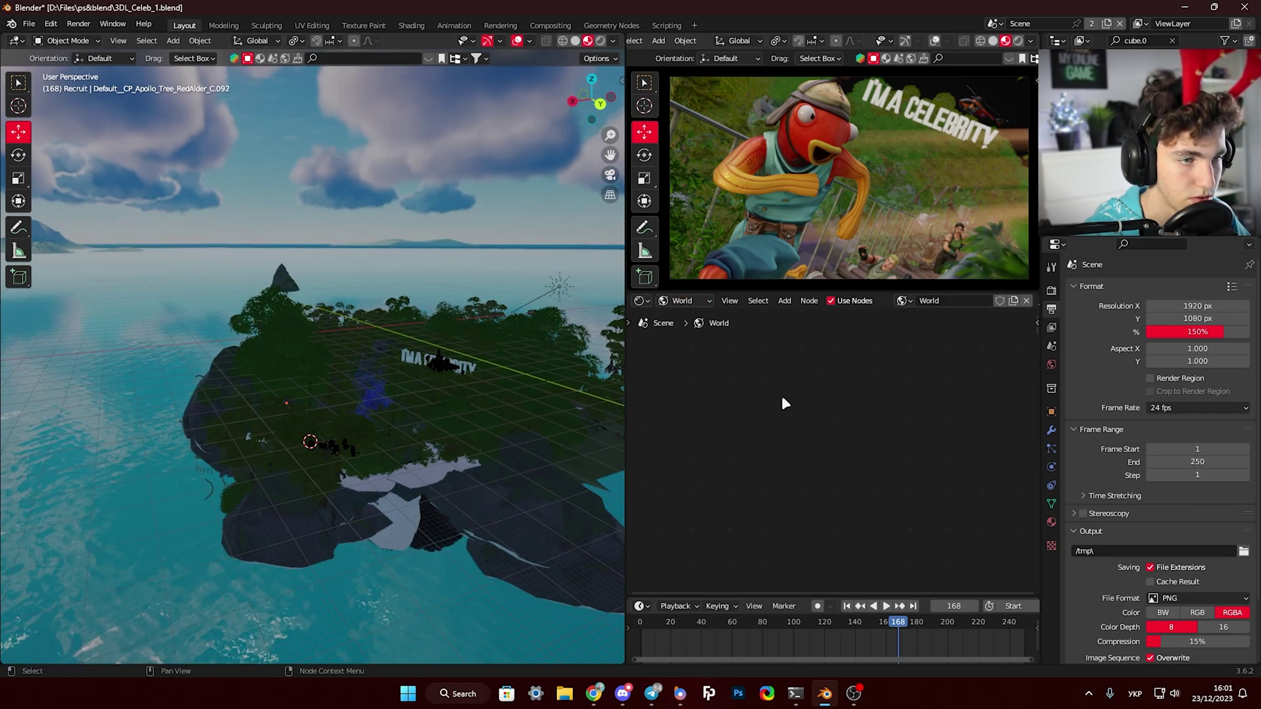
scroll(792, 505, "down", 3)
middle_click_drag(792, 504, 807, 456)
scroll(787, 503, "up", 8)
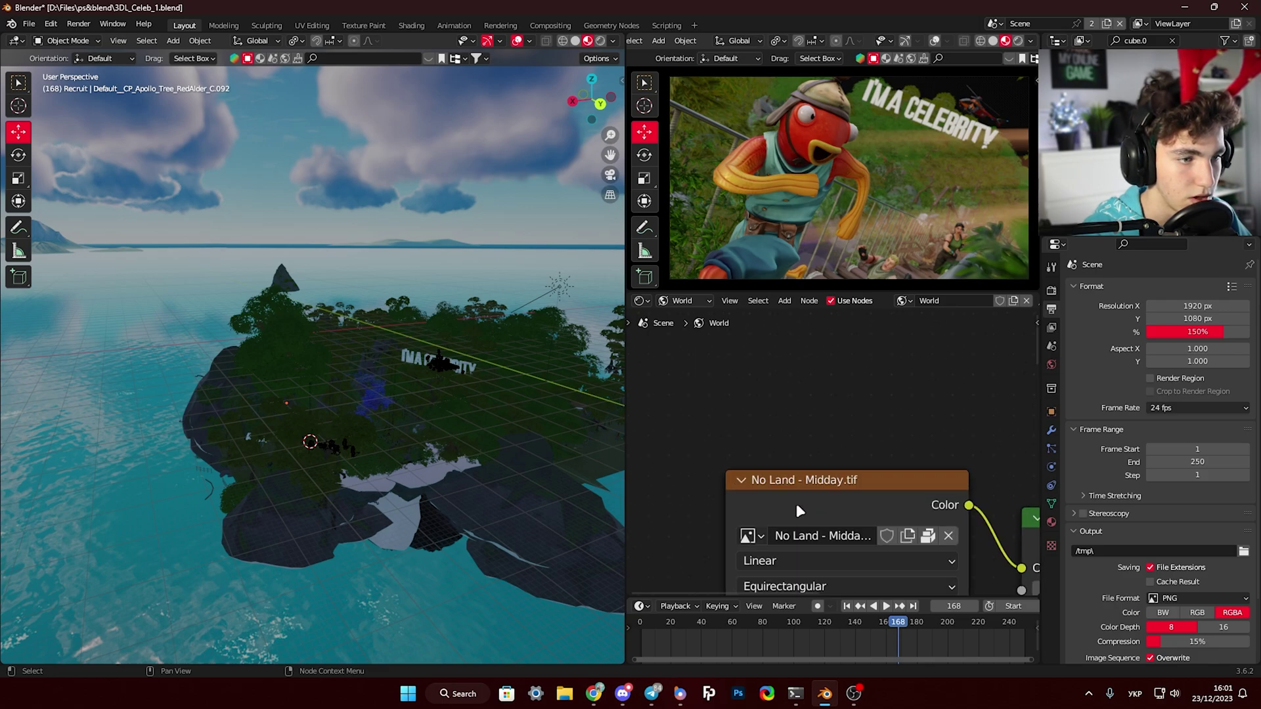
scroll(775, 438, "down", 3)
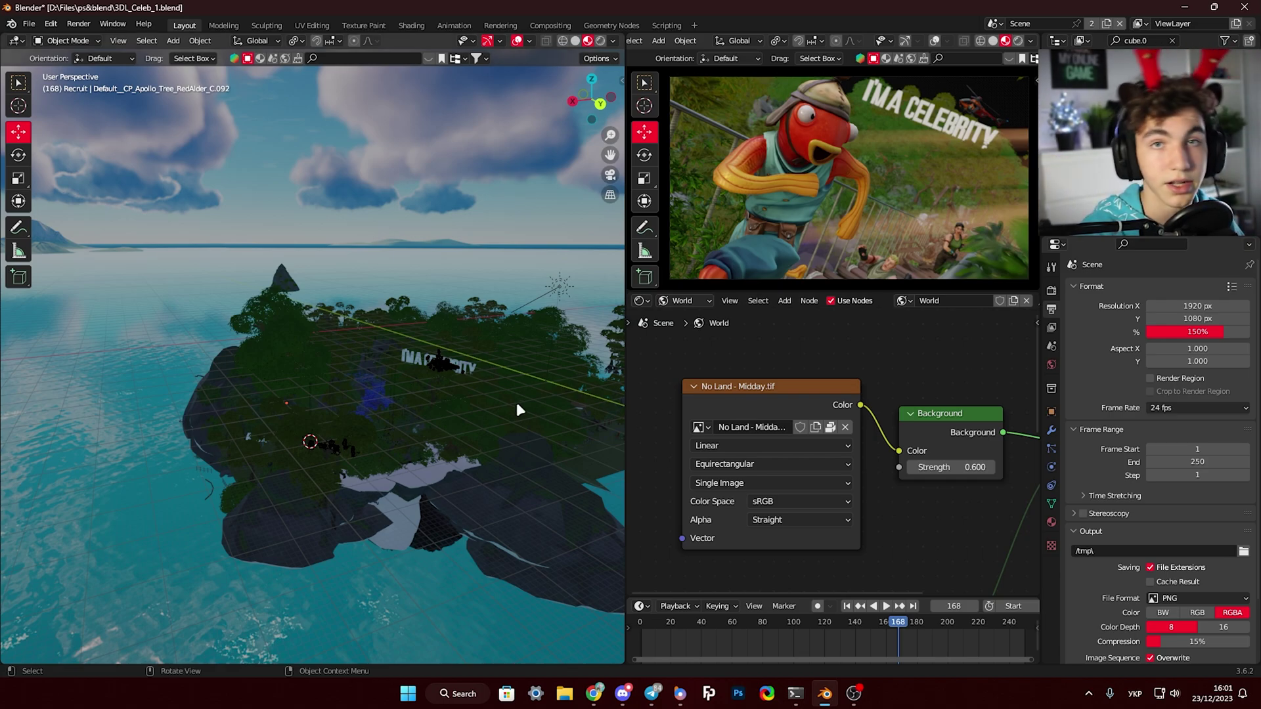
- Set the 3D viewport to Rendered shading and frame the fish character running on the bridge
scroll(348, 413, "up", 6)
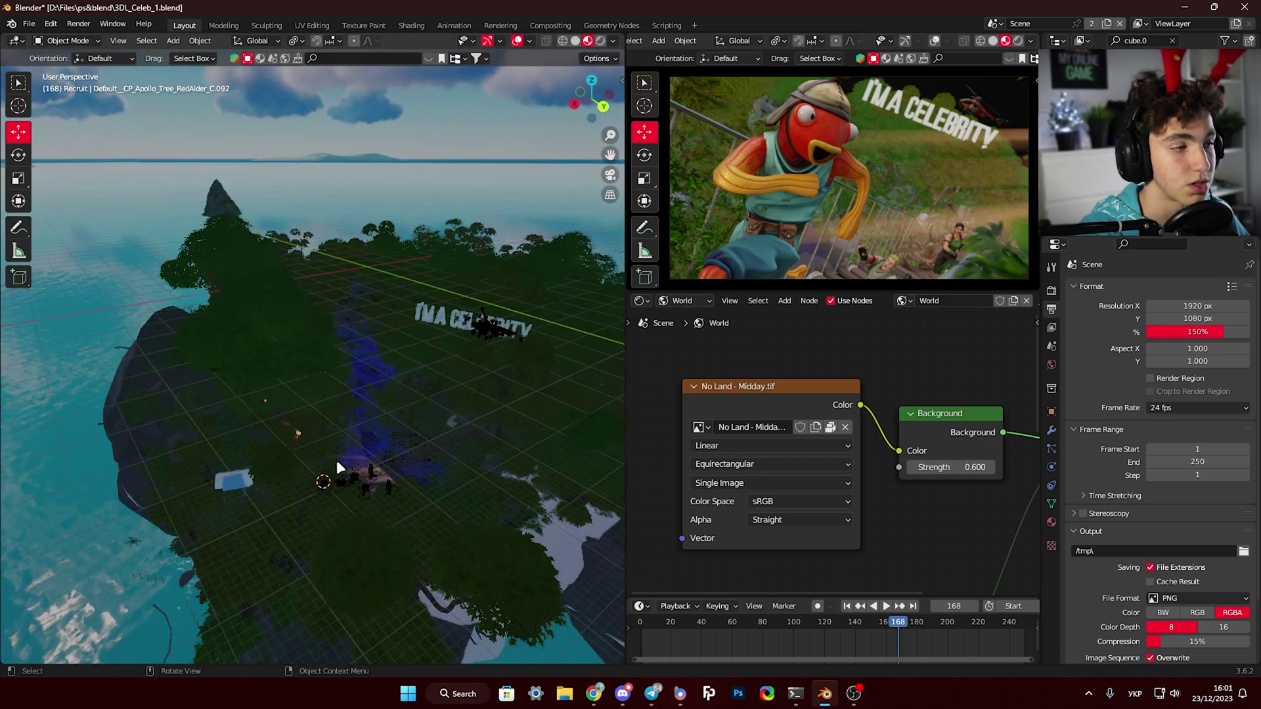
scroll(370, 509, "up", 5)
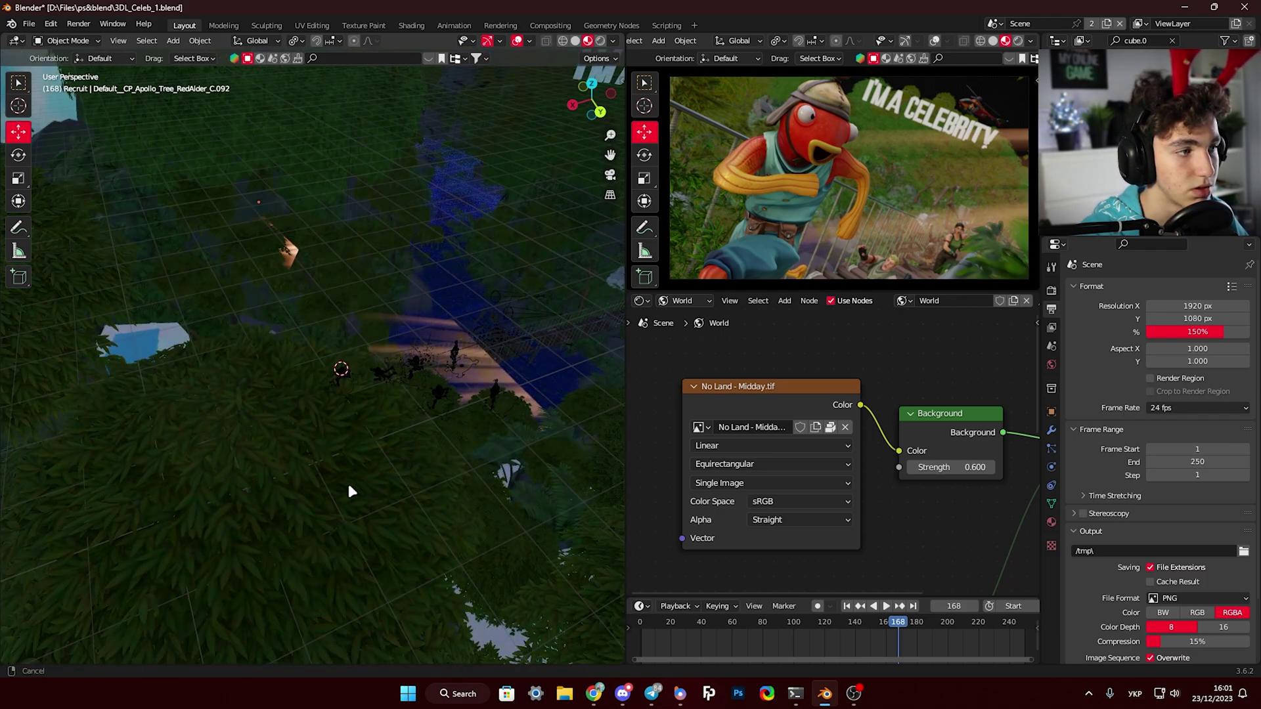
middle_click_drag(337, 403, 421, 343)
scroll(759, 372, "down", 2)
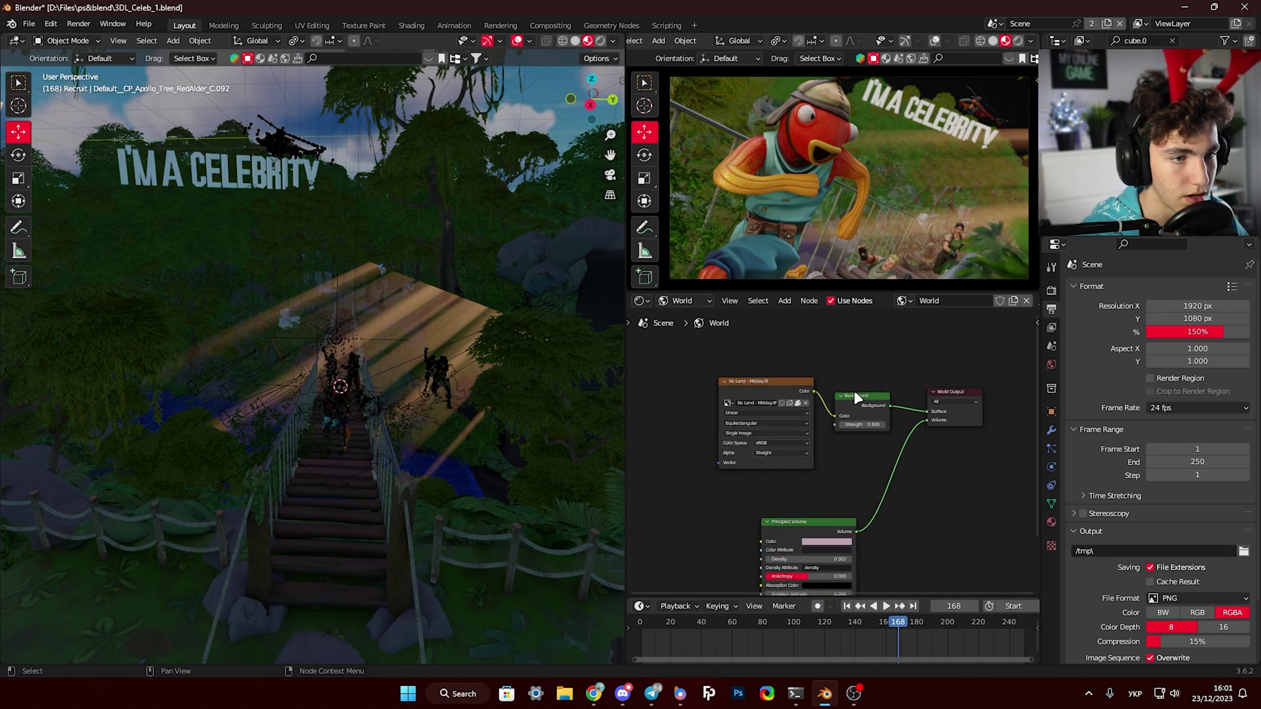
scroll(854, 390, "up", 5)
scroll(722, 374, "up", 1)
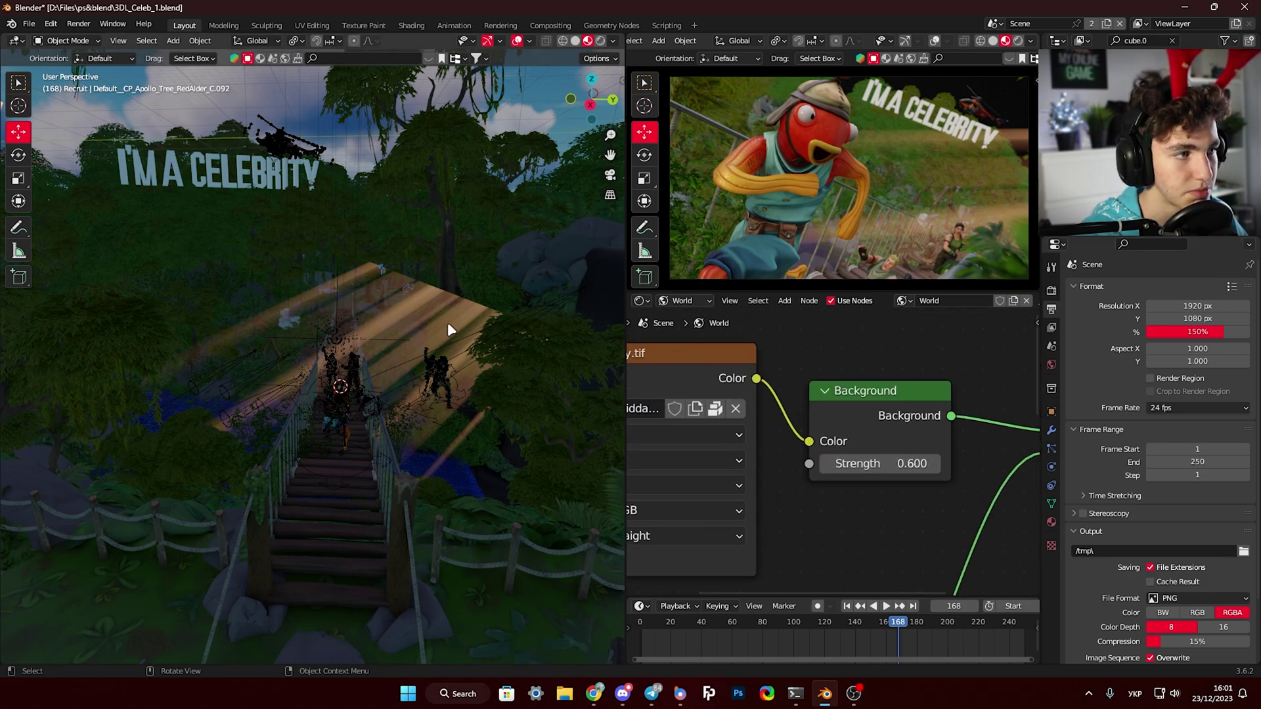
middle_click_drag(447, 321, 438, 324)
left_click(600, 40)
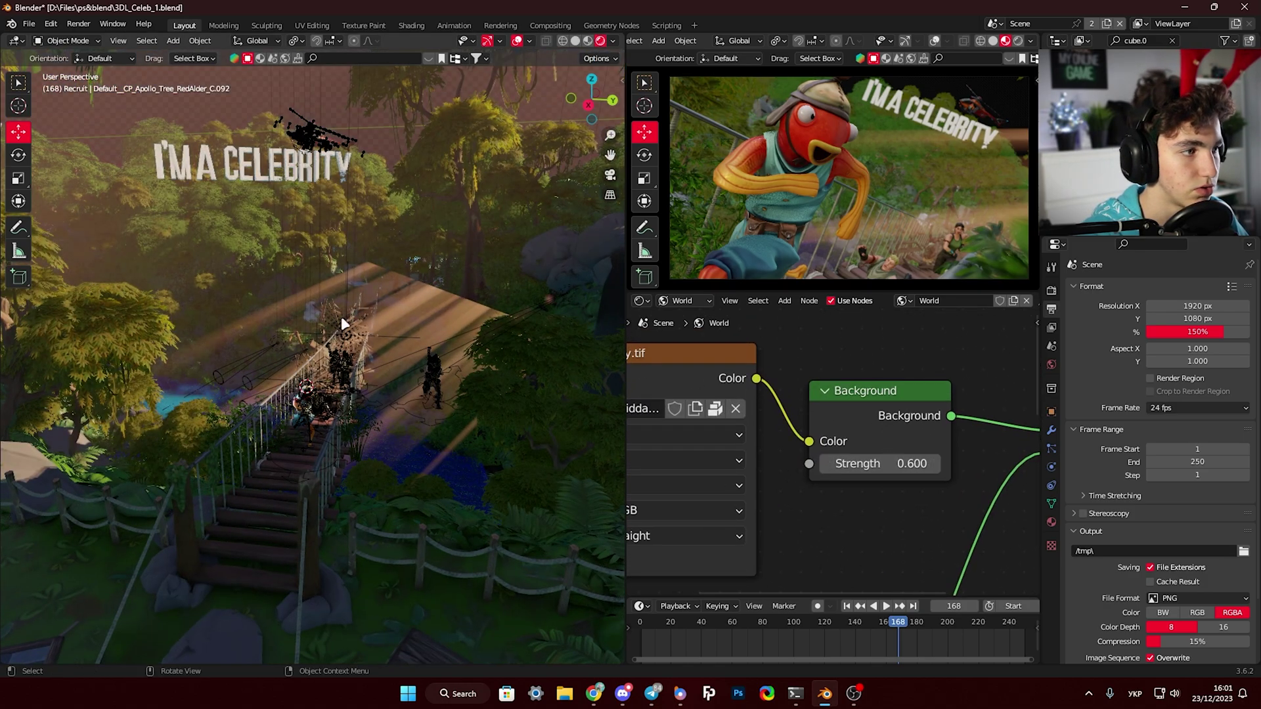
scroll(295, 407, "up", 10)
middle_click_drag(305, 415, 271, 378)
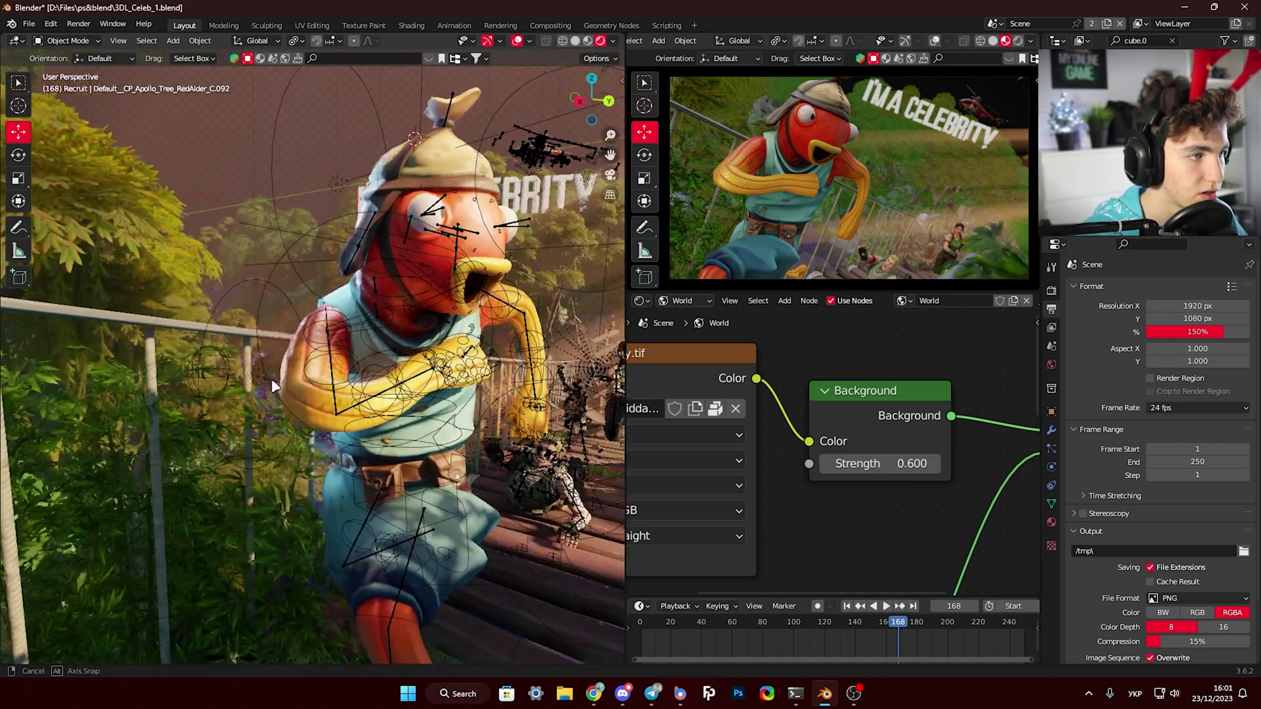
- Set the World Background node's strength to 0
left_click(903, 461)
type("0")
key("Return")
- Set the World Background node's strength to 0.6, switching the keyboard input language to English (United States)
left_click(905, 461)
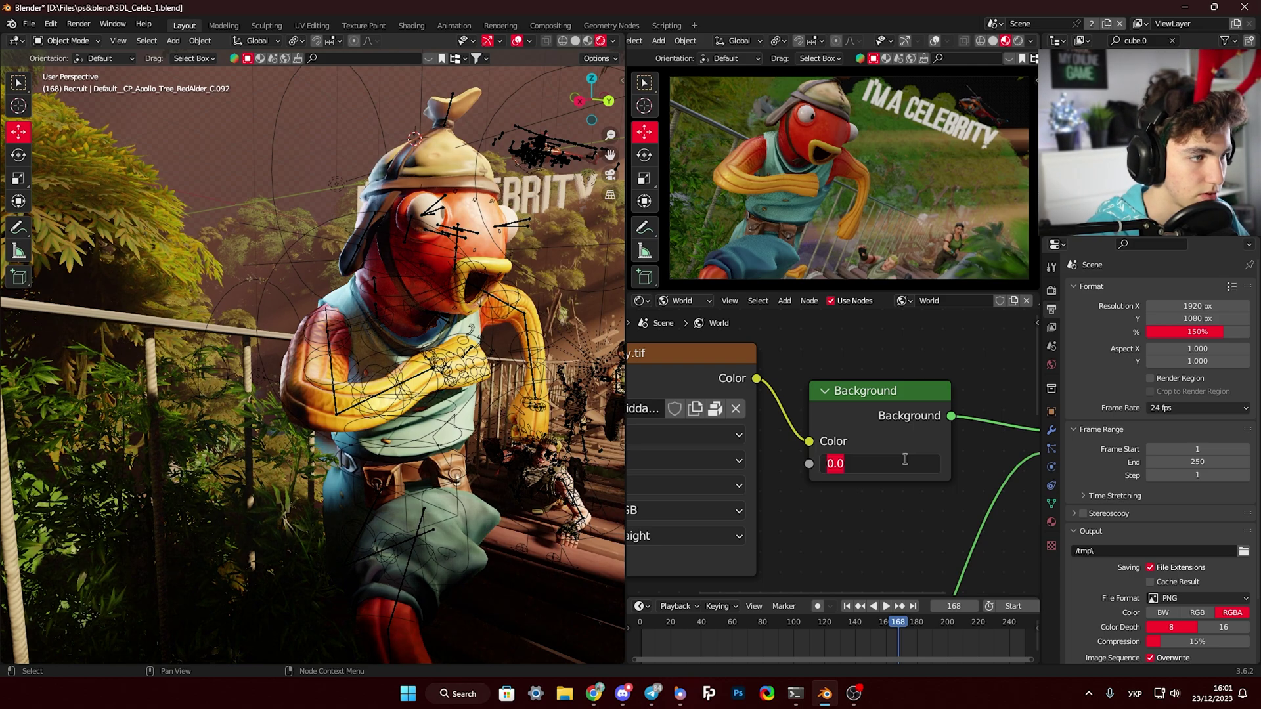
type("0ю6")
key("Return")
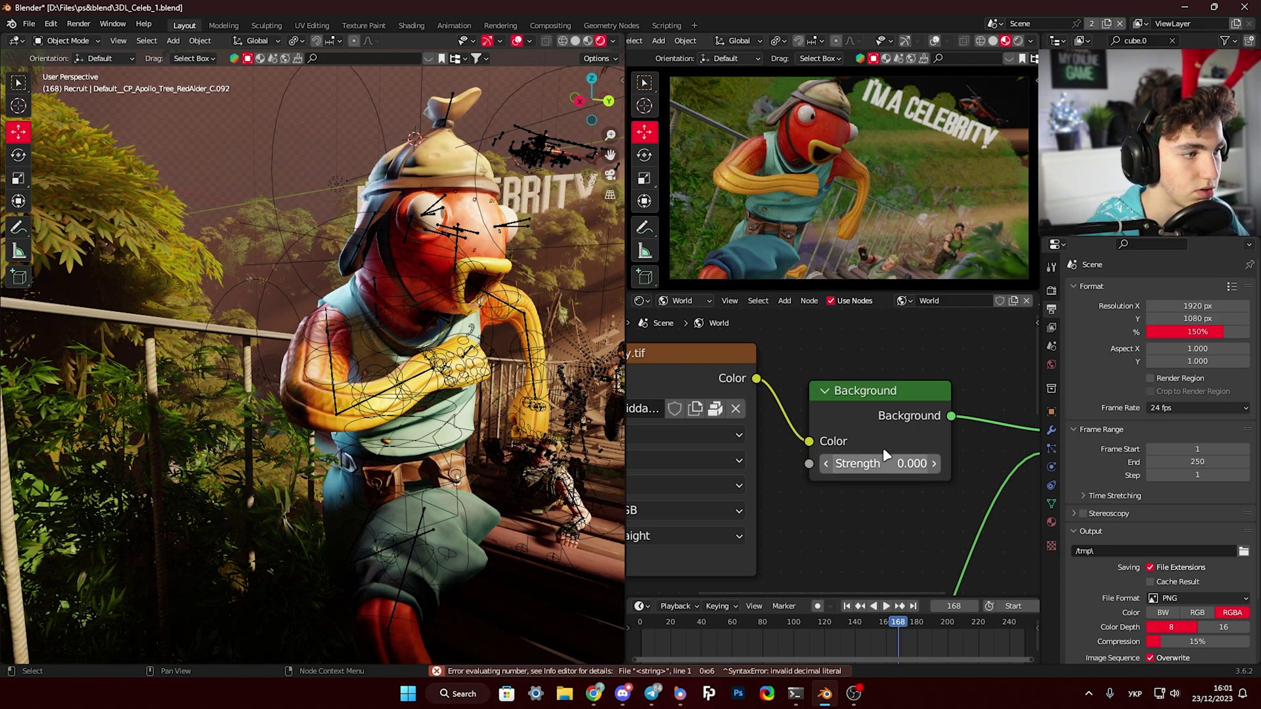
left_click(897, 468)
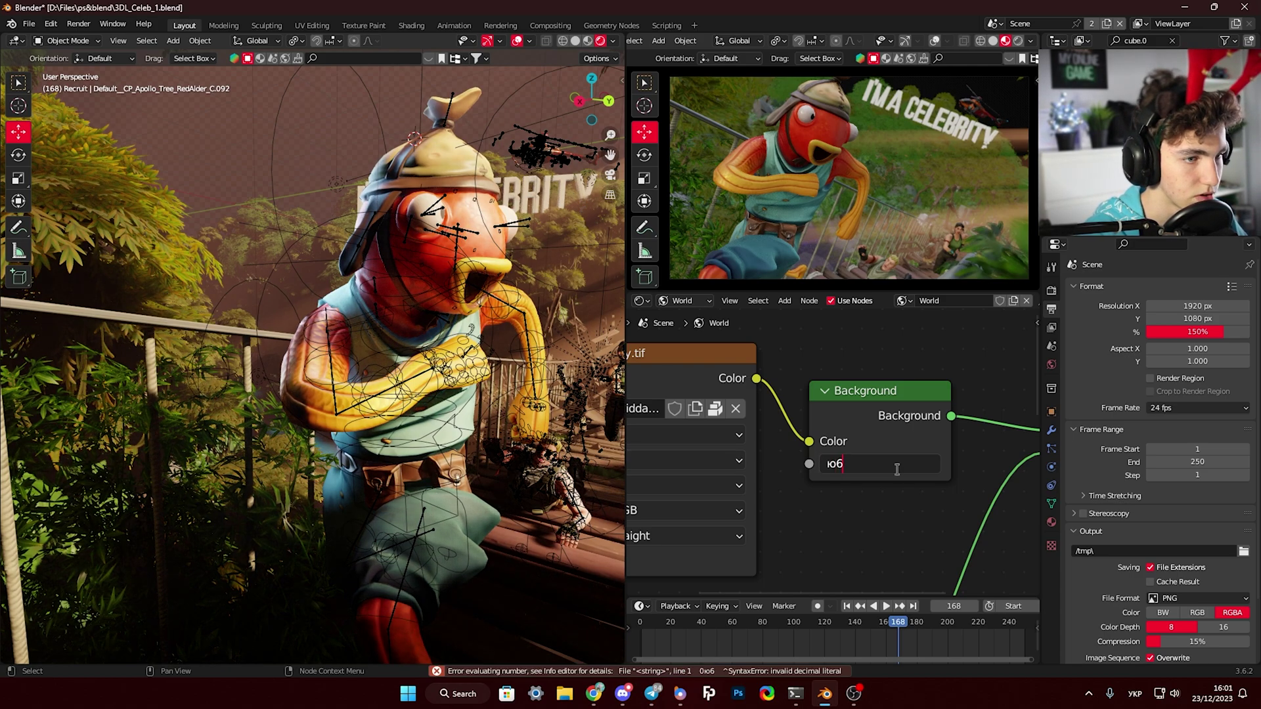
type(".6")
key("Return")
key("super+space")
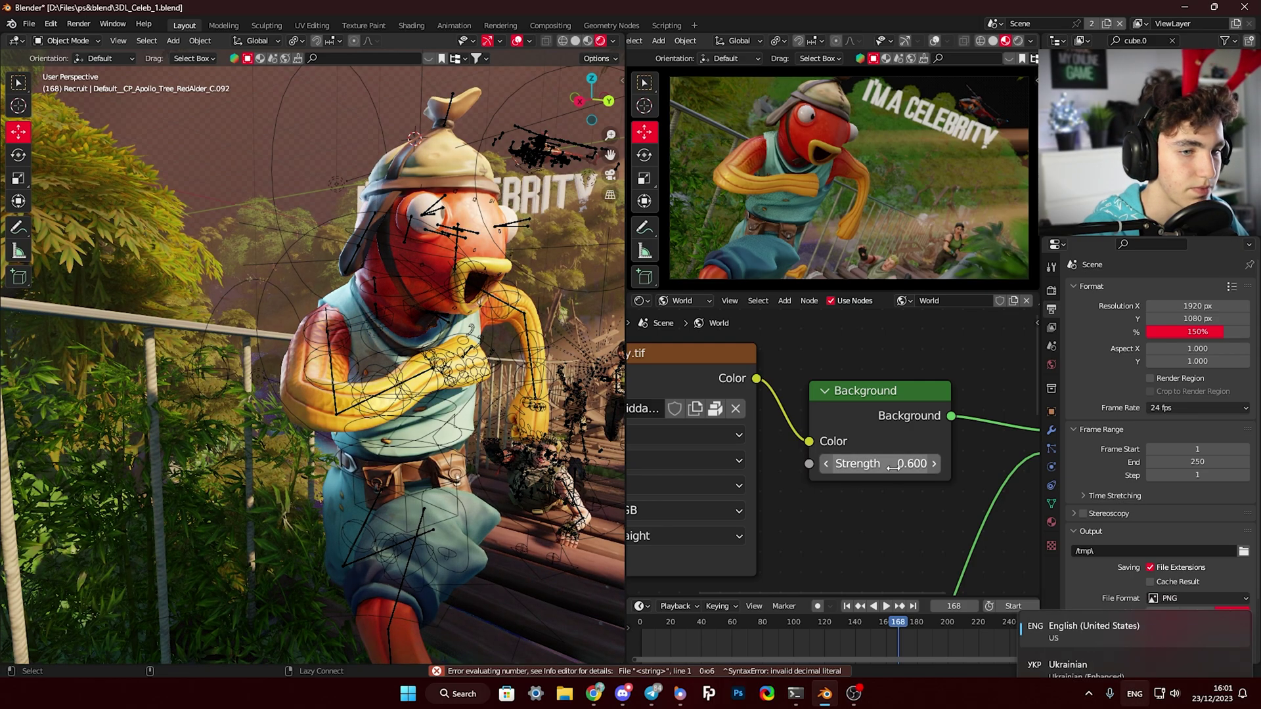
- Select the Sun light above the jungle and show its light settings
middle_click_drag(507, 427, 492, 271)
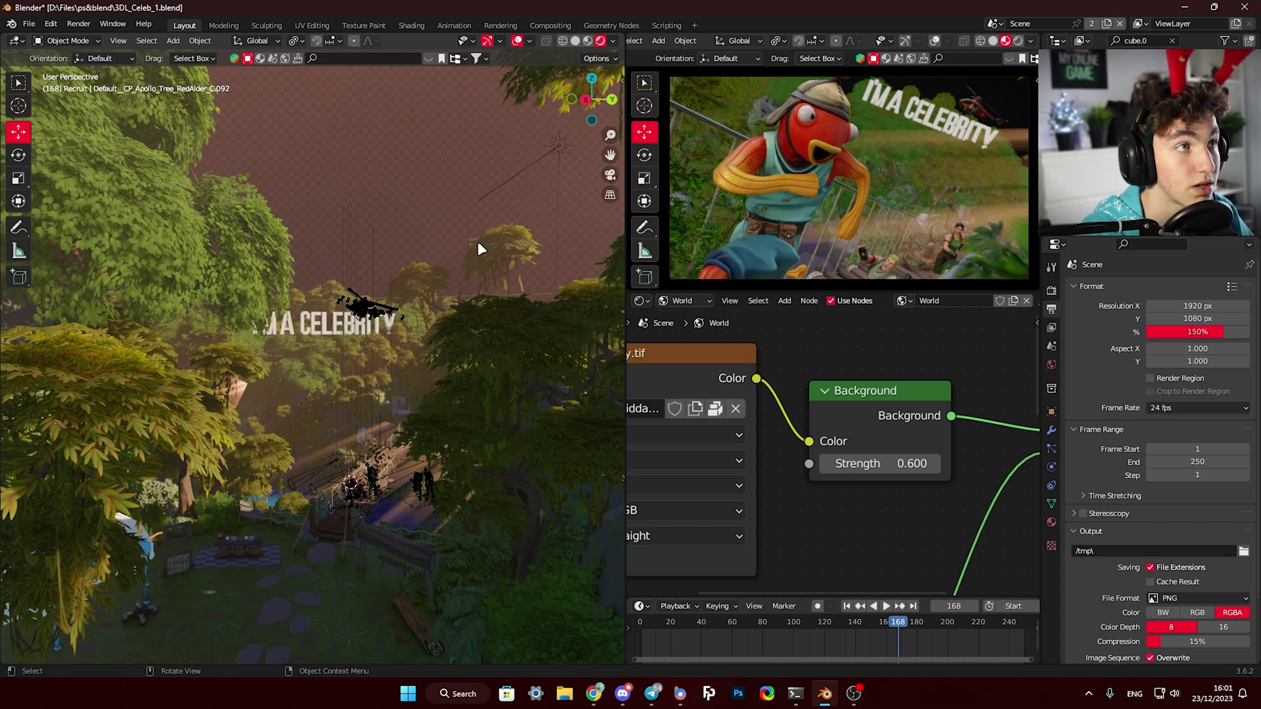
middle_click_drag(399, 460, 400, 463)
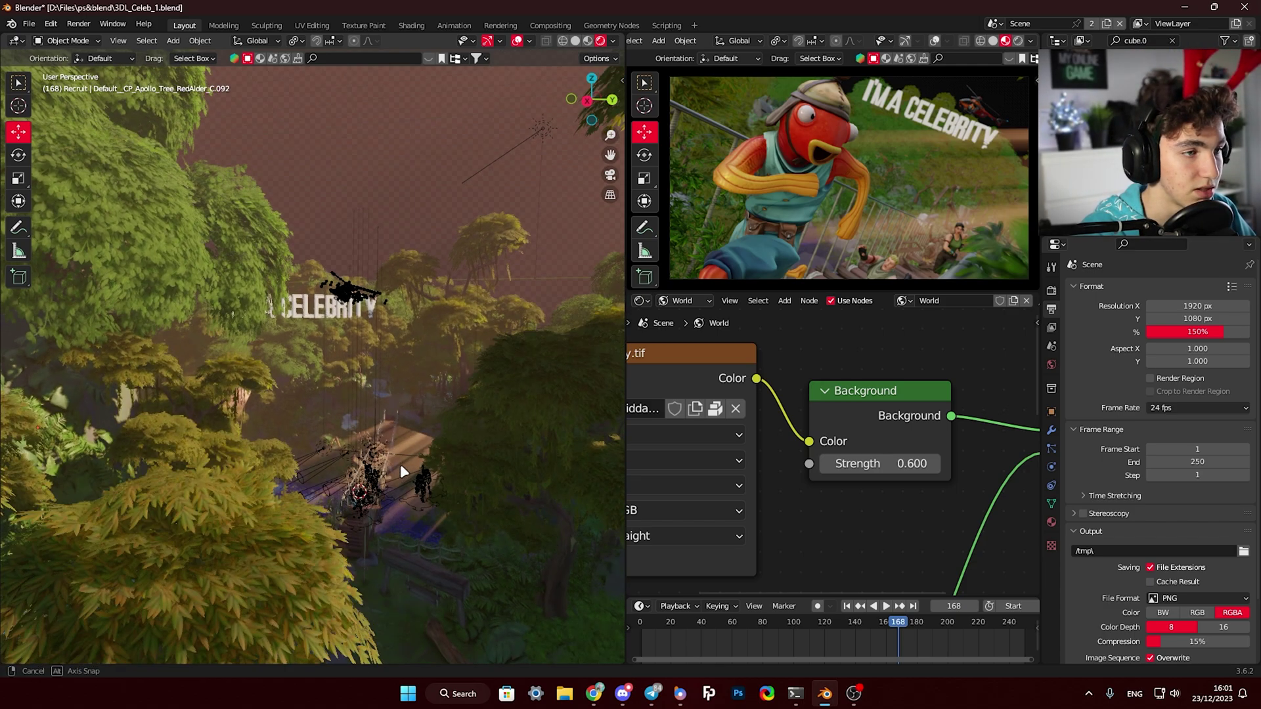
middle_click_drag(439, 401, 423, 247, "shift")
left_click(424, 254)
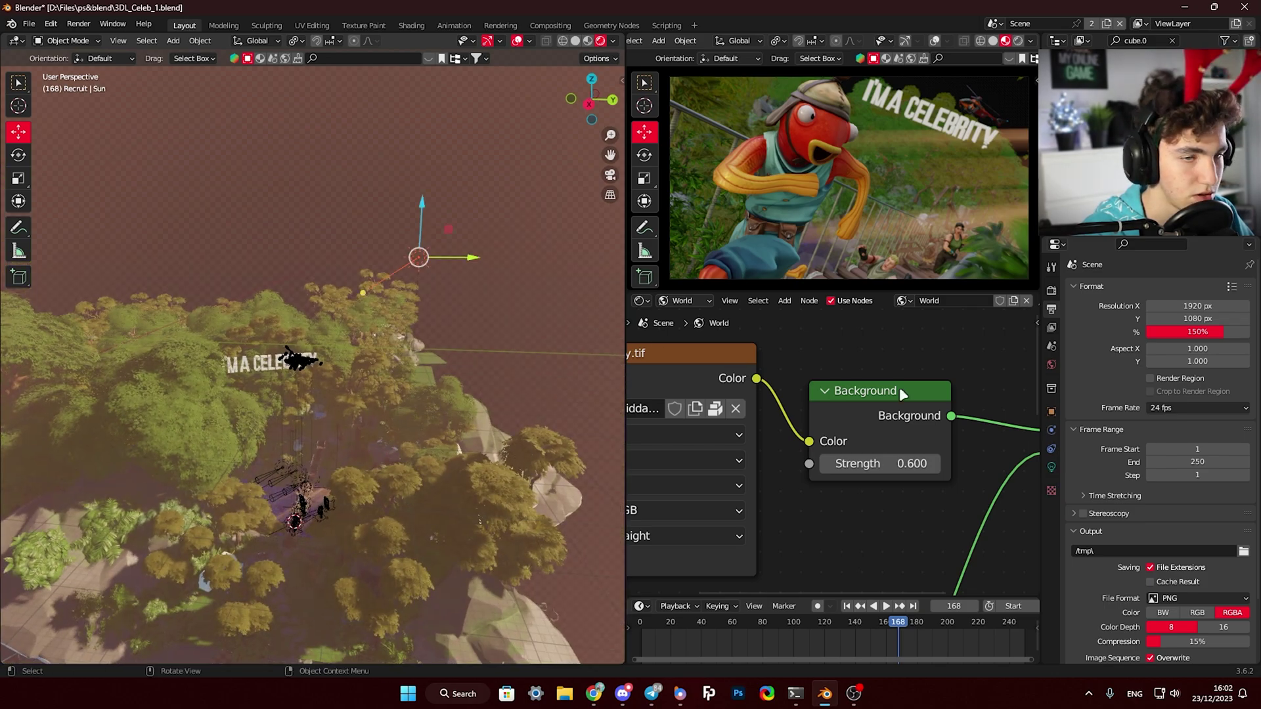
left_click(1051, 467)
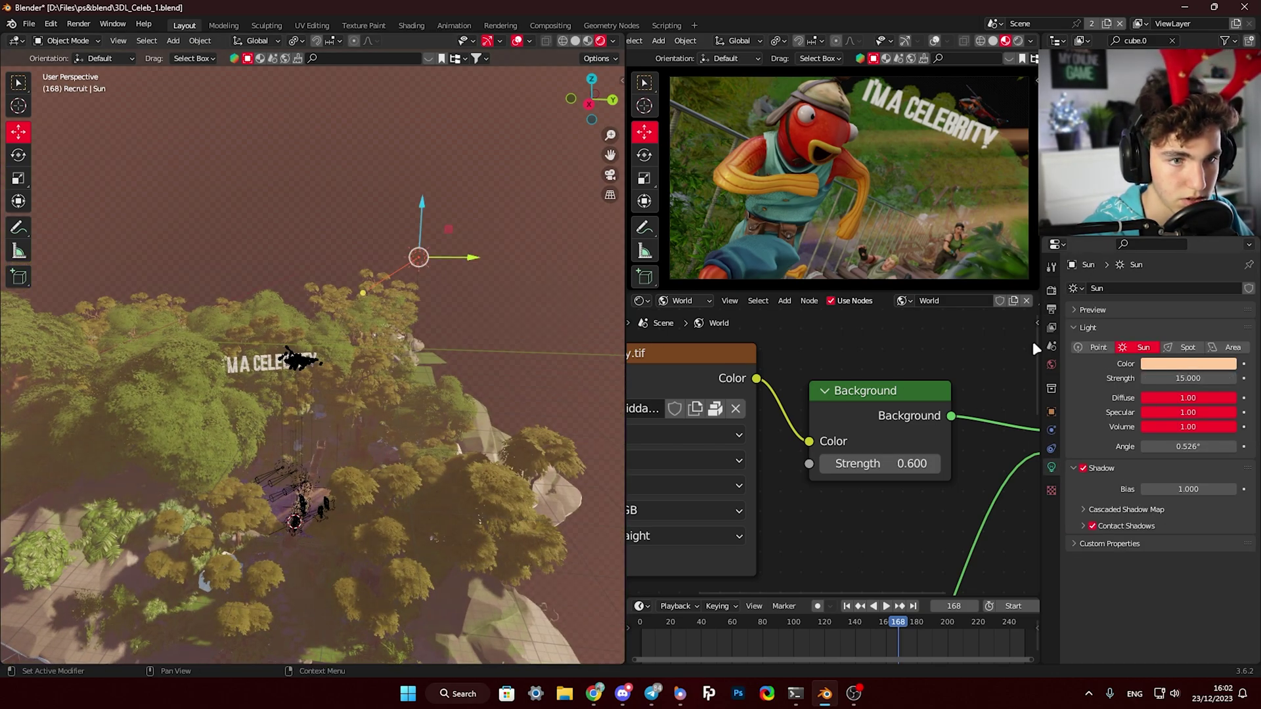
- Examine the Sun light's color values and its direction over the jungle
scroll(422, 264, "up", 1)
left_click(1164, 365)
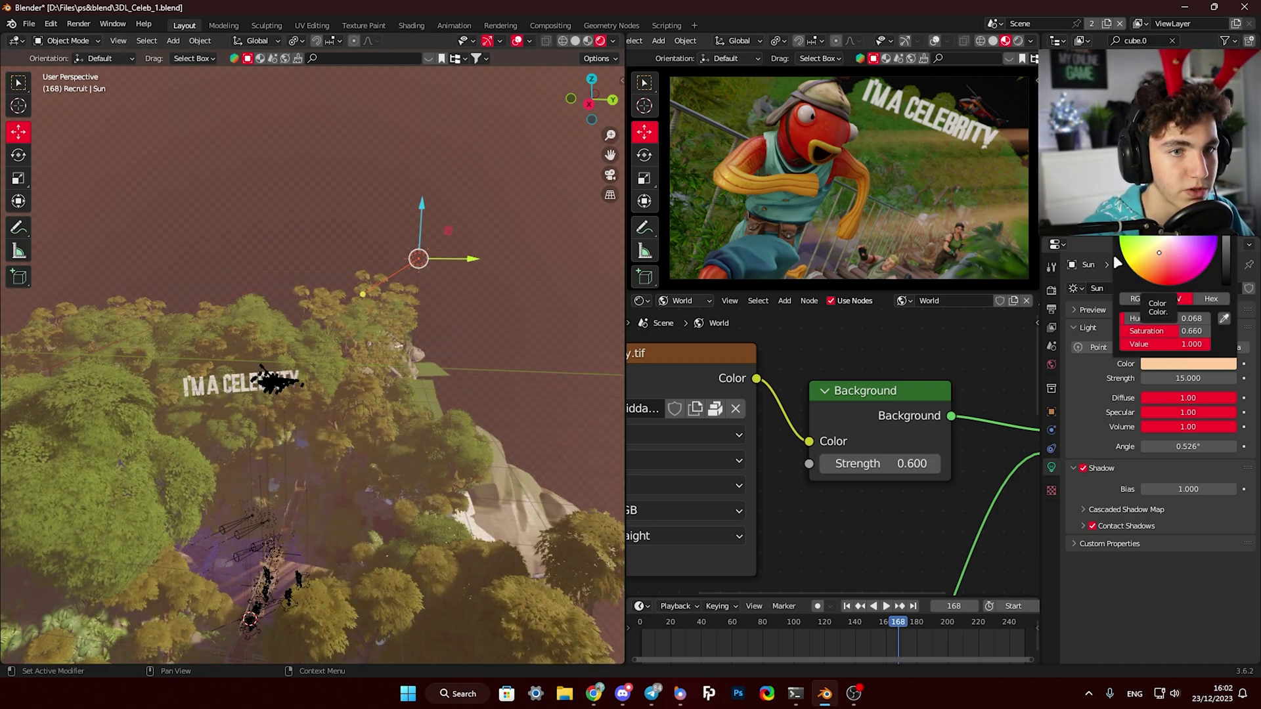
mouse_move(430, 246)
middle_mouse_down()
mouse_move(450, 245)
mouse_move(440, 243)
middle_mouse_up()
left_click(1179, 365)
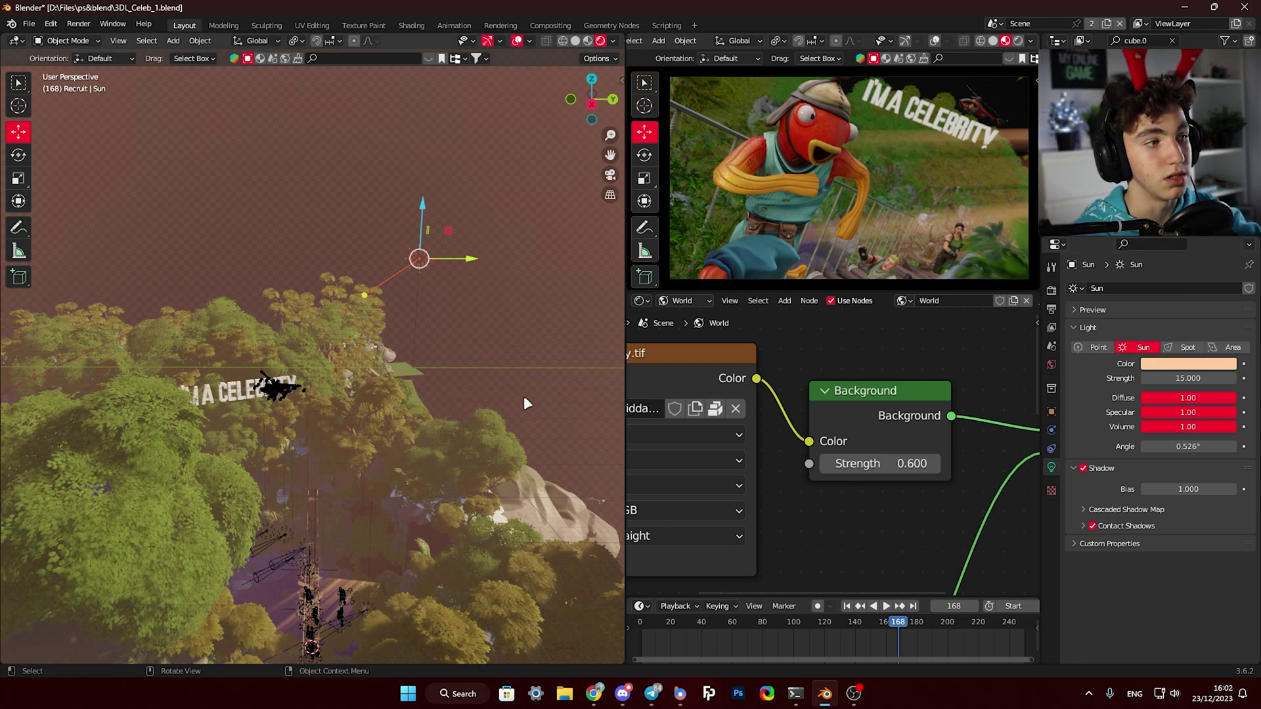
middle_click_drag(393, 303, 381, 295)
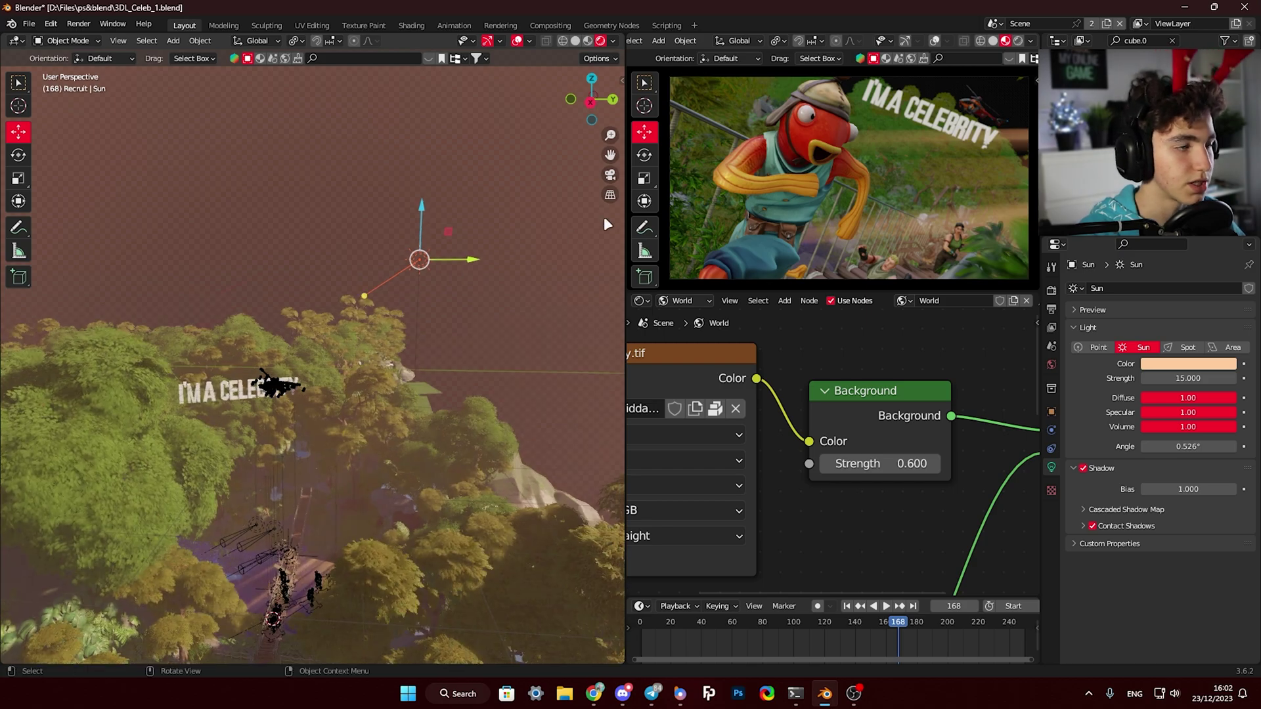
- Sketch a vertical line, a horizon line and the Sun's low angle over the viewport with the screen annotation pen, and dismiss the drawing
key("ctrl+Print")
left_click(530, 17)
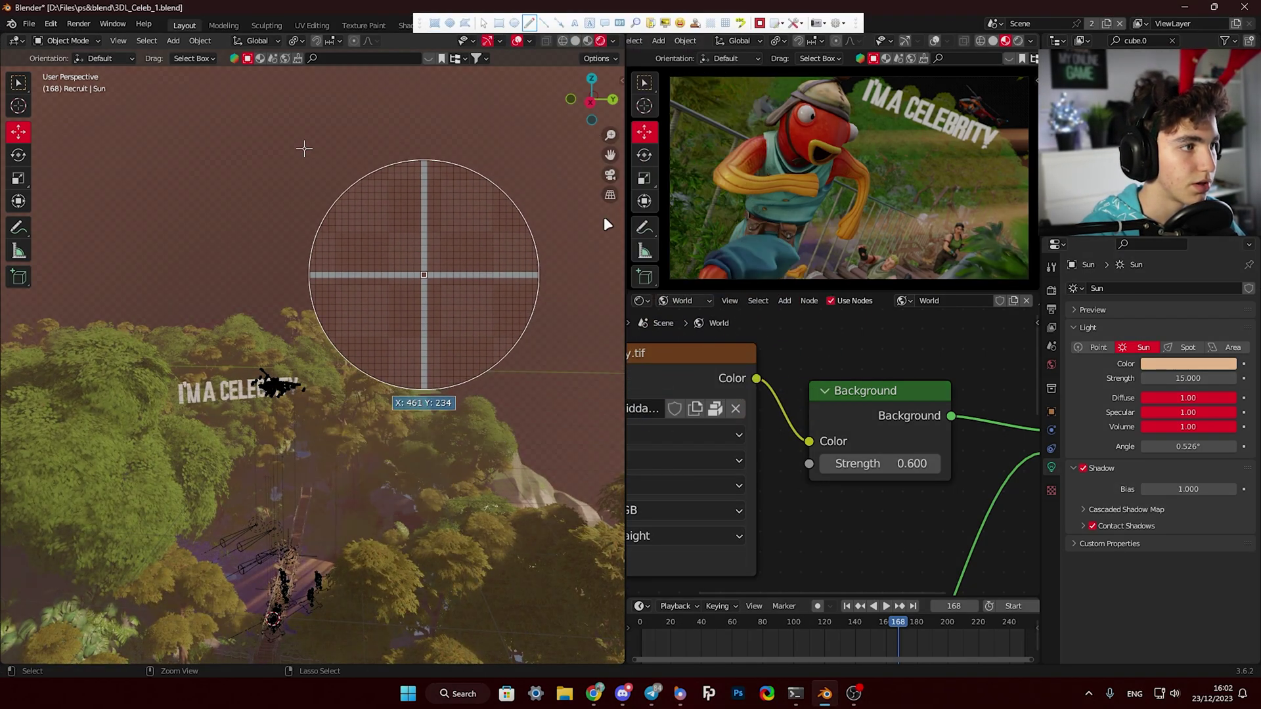
left_click_drag(311, 99, 308, 299)
left_click_drag(115, 298, 178, 304)
left_click_drag(268, 307, 578, 315)
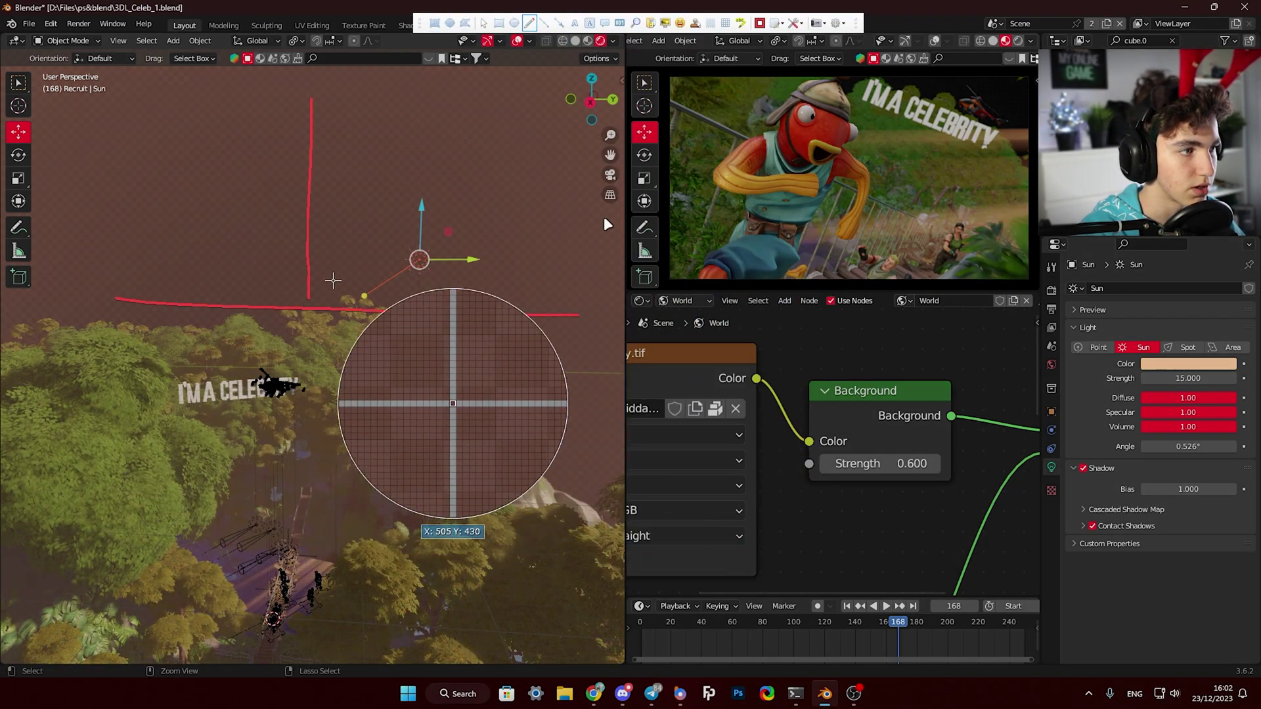
mouse_move(325, 309)
left_mouse_down()
mouse_move(471, 239)
mouse_move(315, 287)
mouse_move(428, 240)
mouse_move(370, 288)
mouse_move(377, 314)
left_mouse_up()
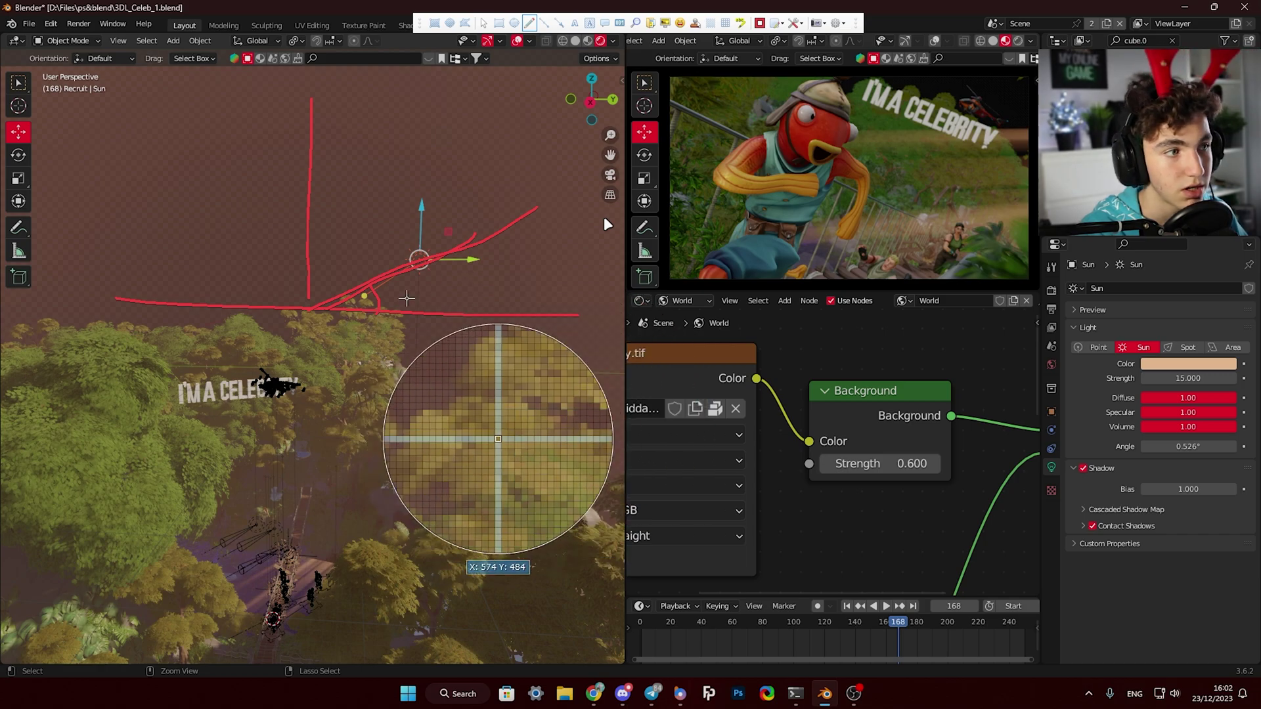
mouse_move(331, 300)
left_mouse_down()
mouse_move(604, 228)
mouse_move(594, 226)
mouse_move(624, 232)
left_mouse_up()
key("Escape")
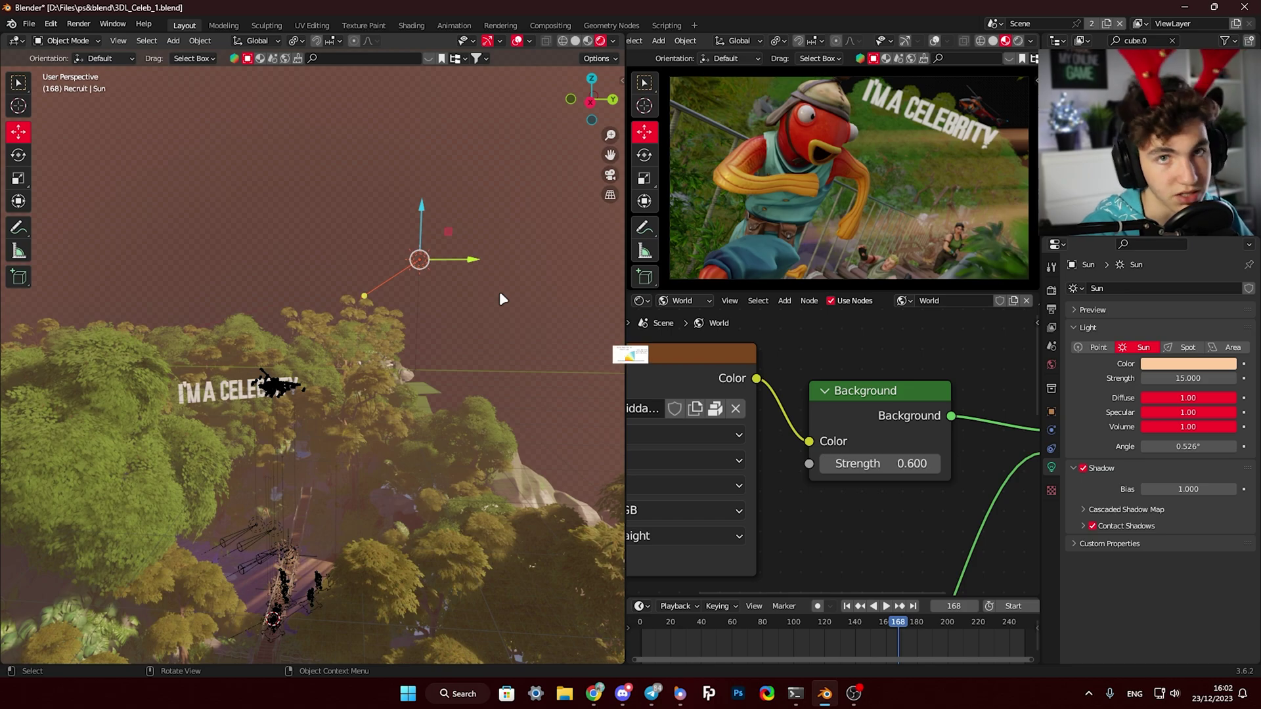
- Examine the sunlight falling on the trees and bridge along with the Sun light's color
scroll(312, 364, "up", 3)
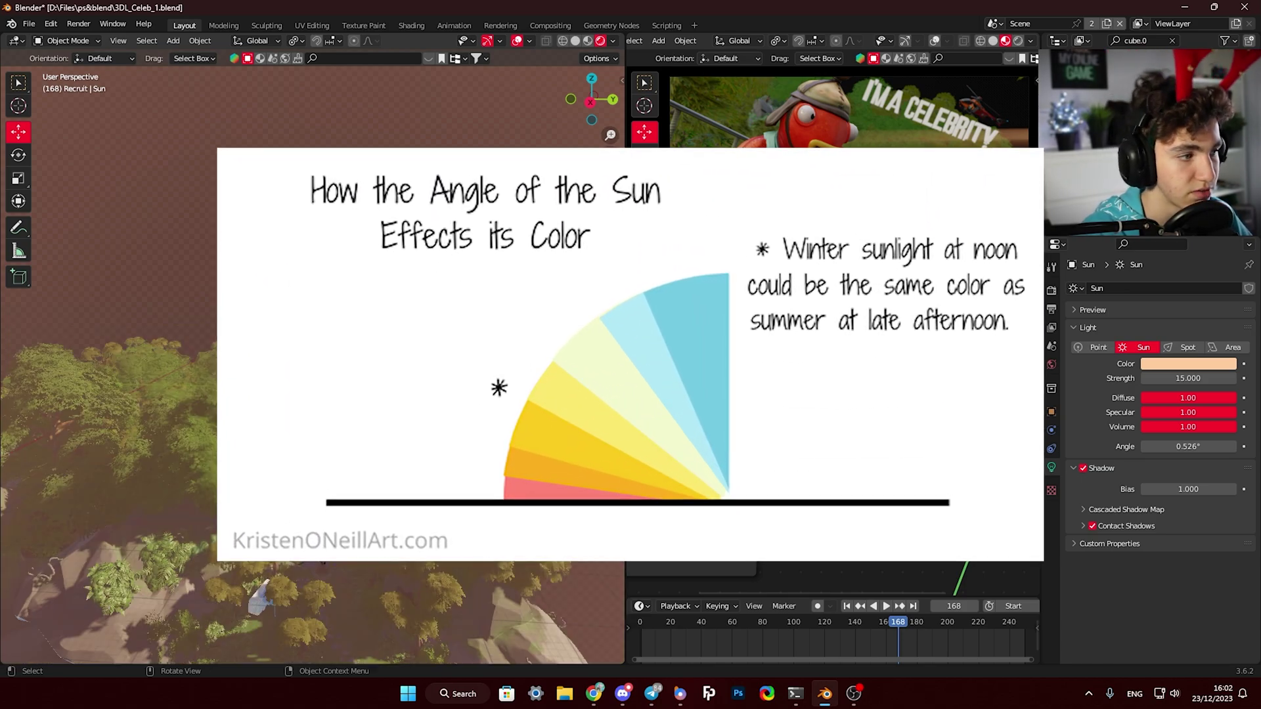
middle_click_drag(312, 364, 292, 262)
middle_click_drag(368, 459, 356, 510, "shift")
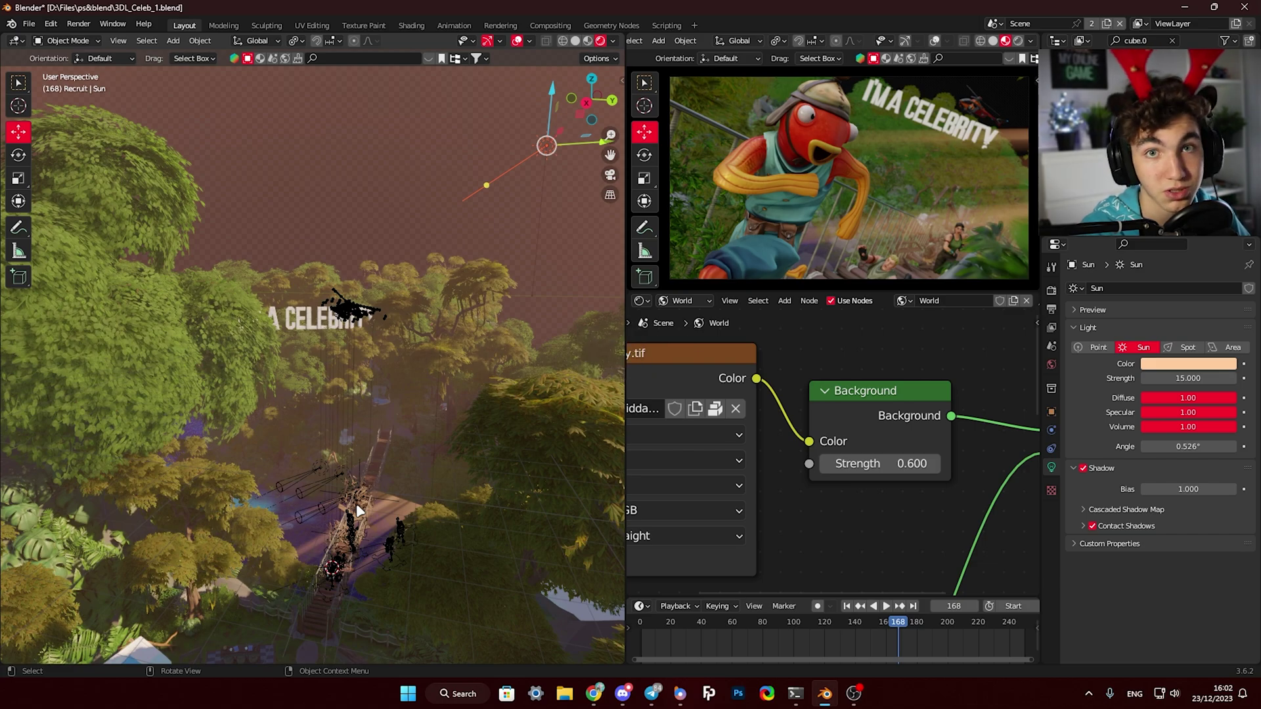
middle_click_drag(354, 494, 355, 518, "shift")
left_click(1175, 365)
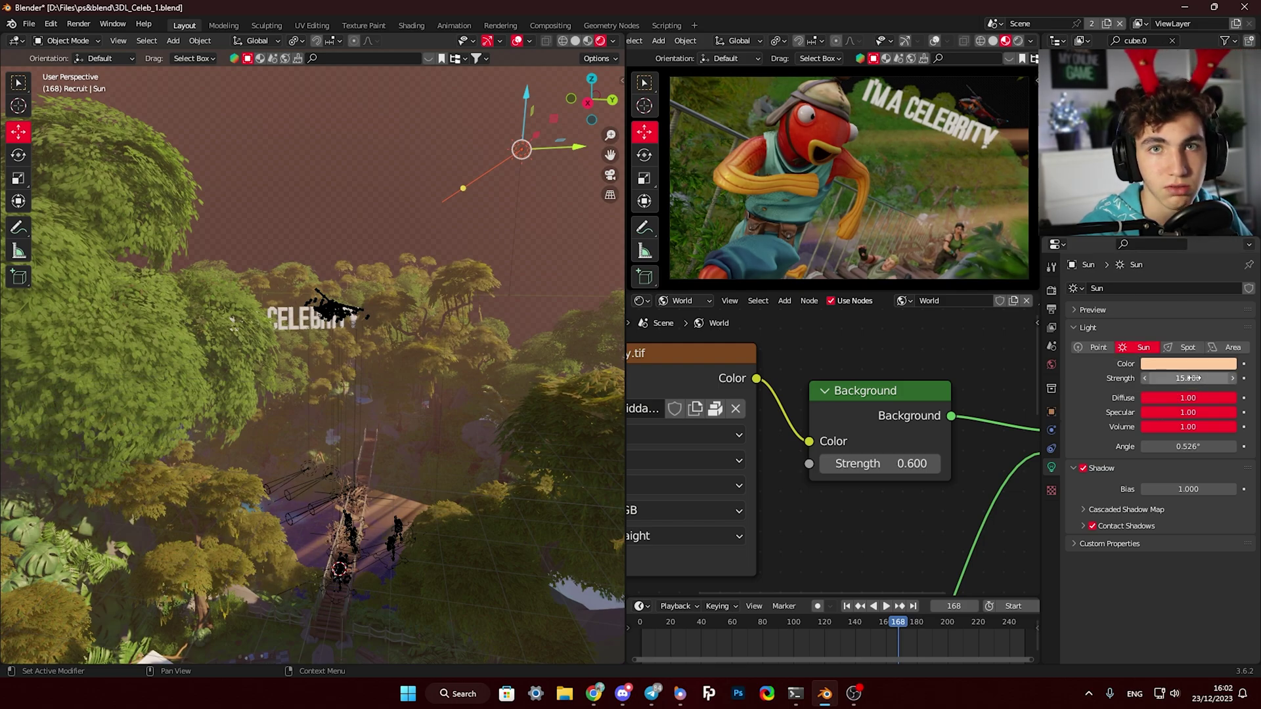
middle_click_drag(405, 515, 377, 483)
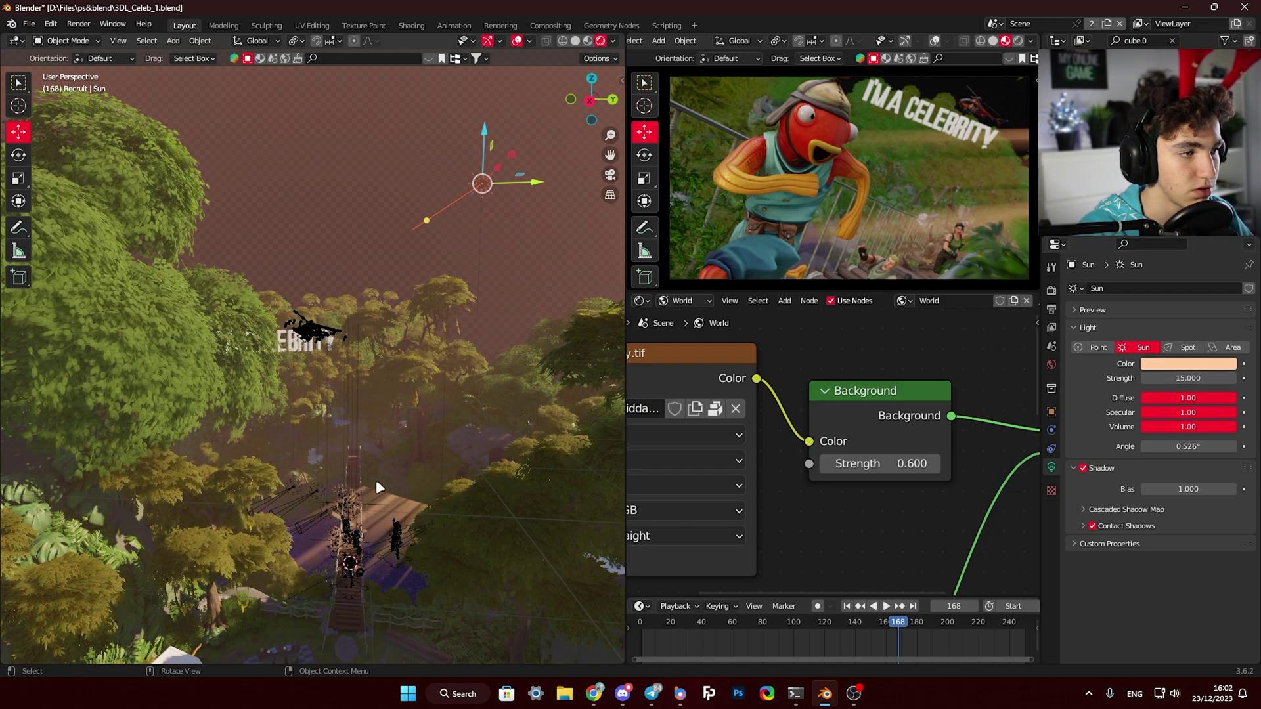
- Move the Principled Volume node in the World shader closer beneath the environment texture and Background nodes
scroll(806, 387, "down", 4)
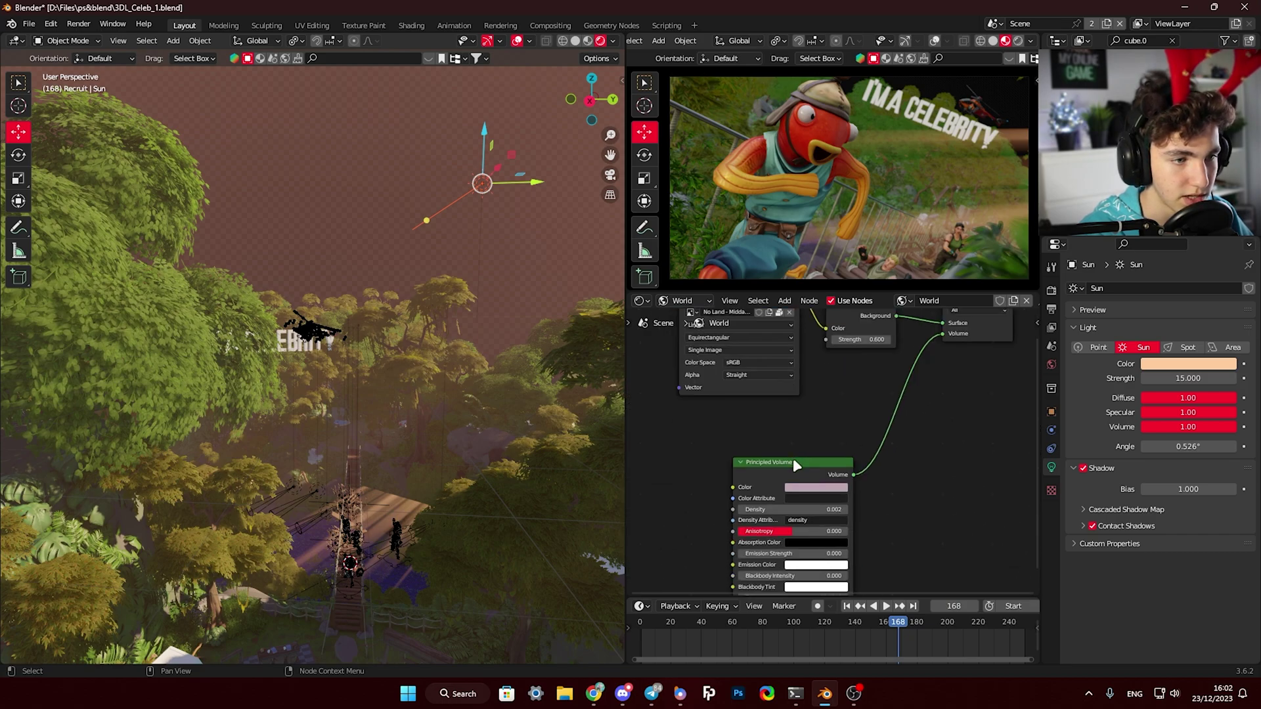
key("g")
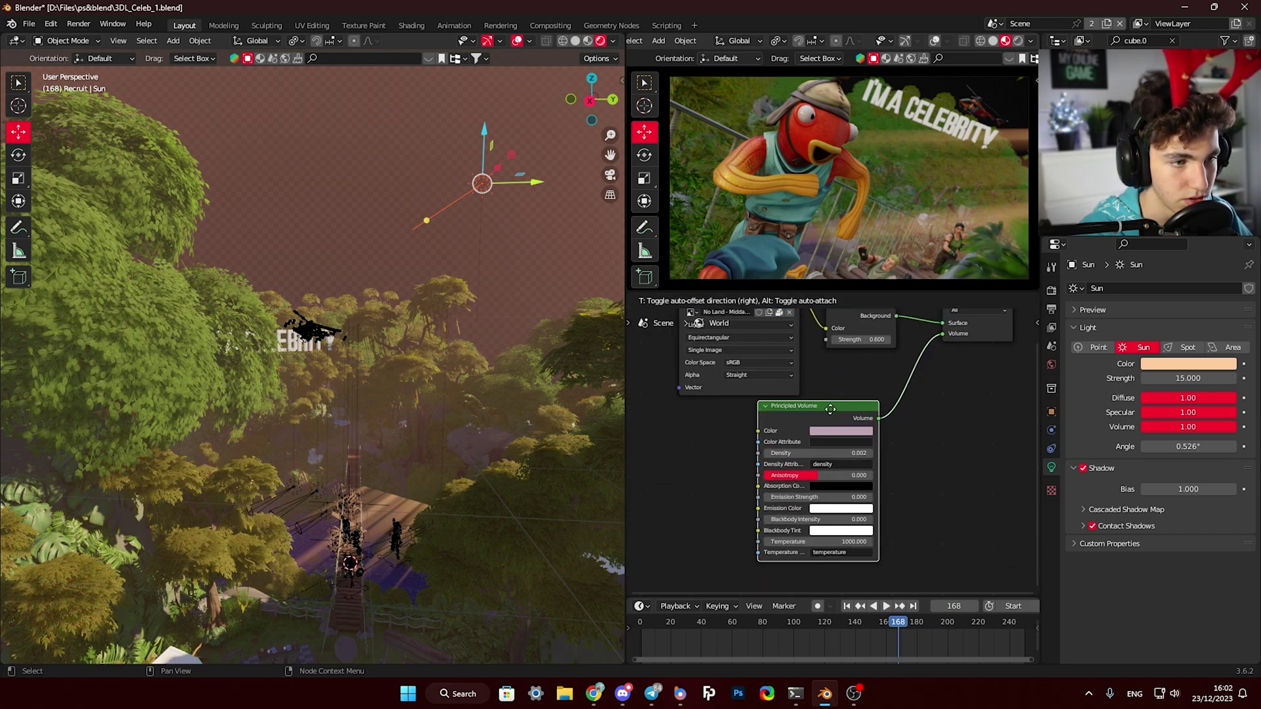
left_click(841, 392)
left_click(949, 415)
middle_click_drag(907, 422, 931, 521)
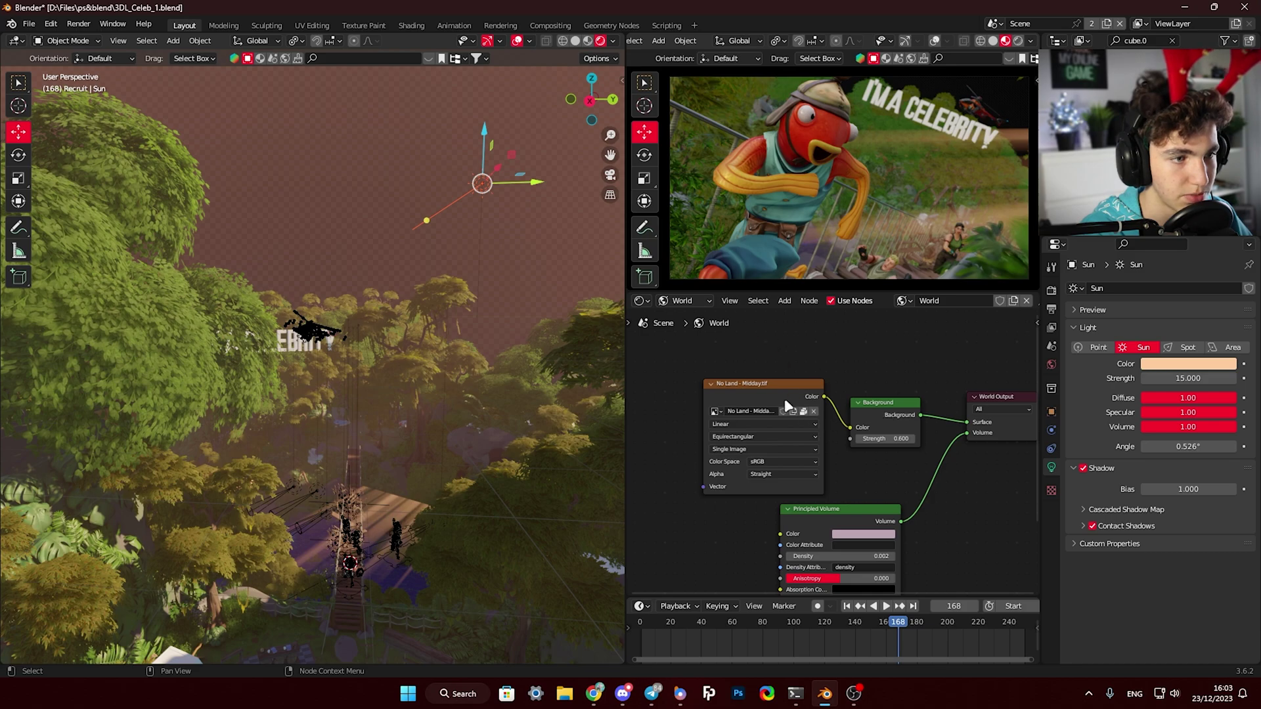
- Examine the Principled Volume node's settings and compare its color with the Sun light's hex color
scroll(785, 398, "up", 4)
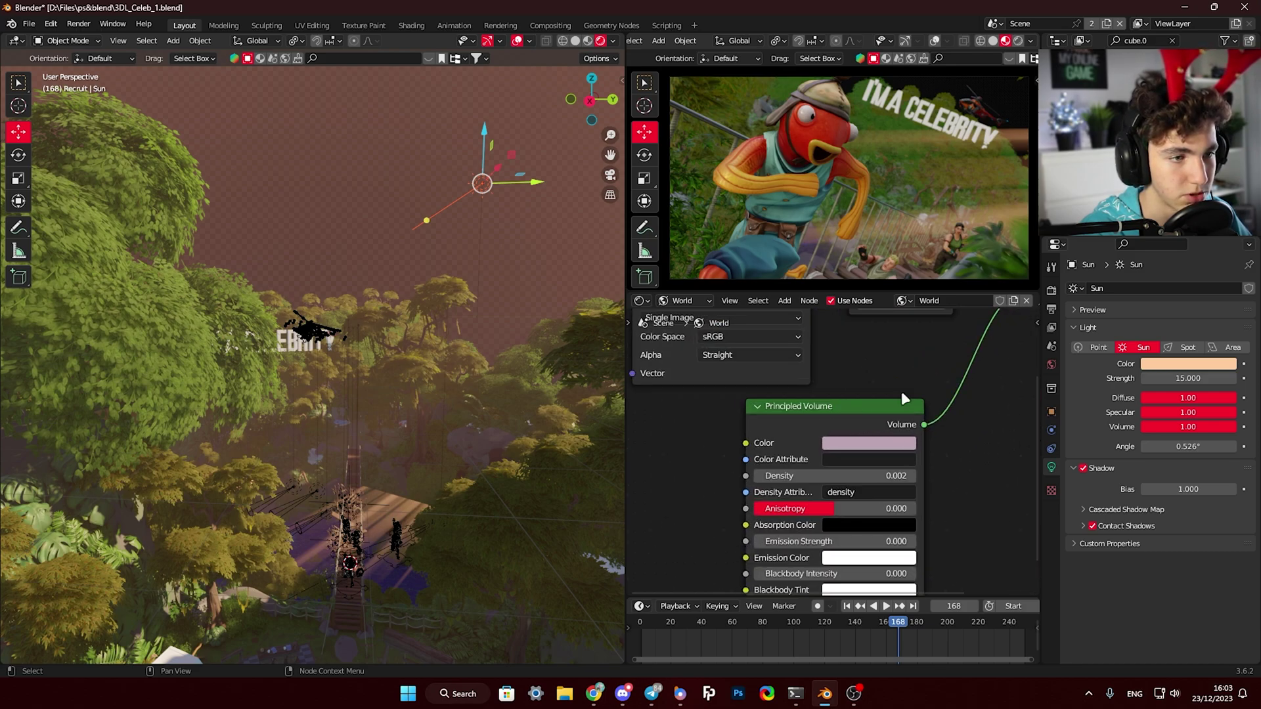
middle_click_drag(900, 392, 923, 395)
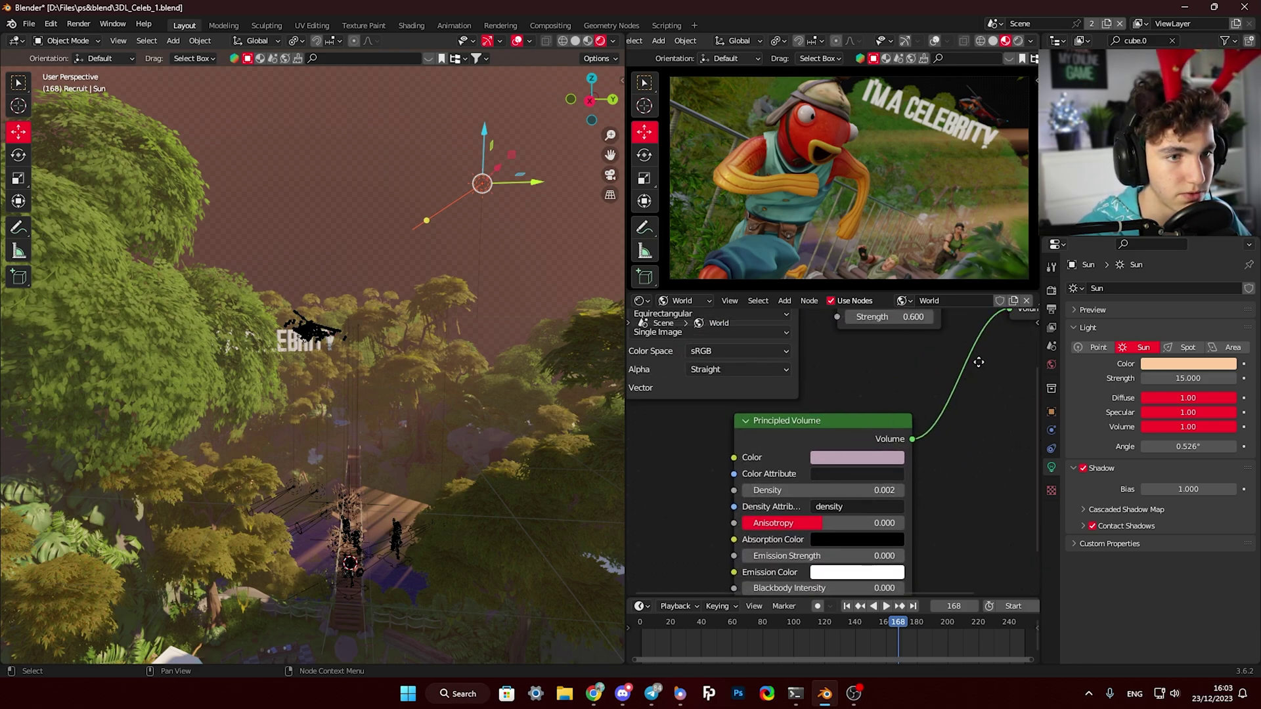
middle_click_drag(978, 362, 955, 331)
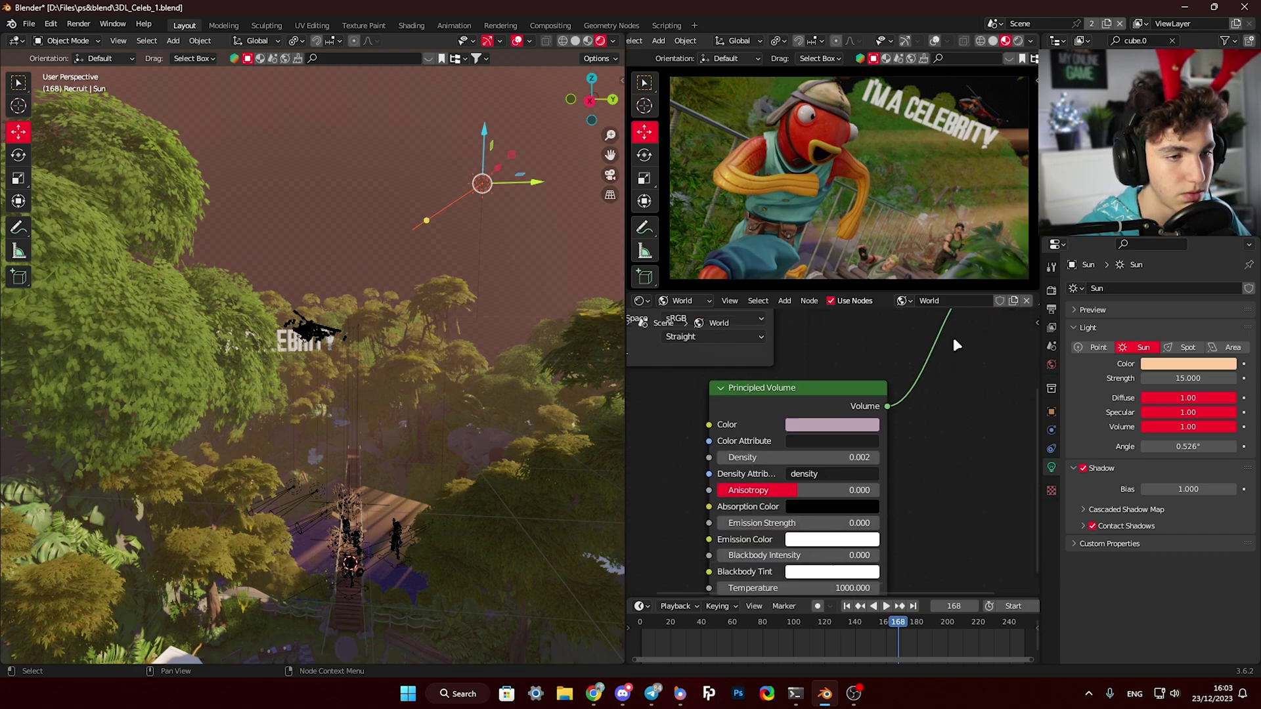
middle_click_drag(925, 459, 952, 420)
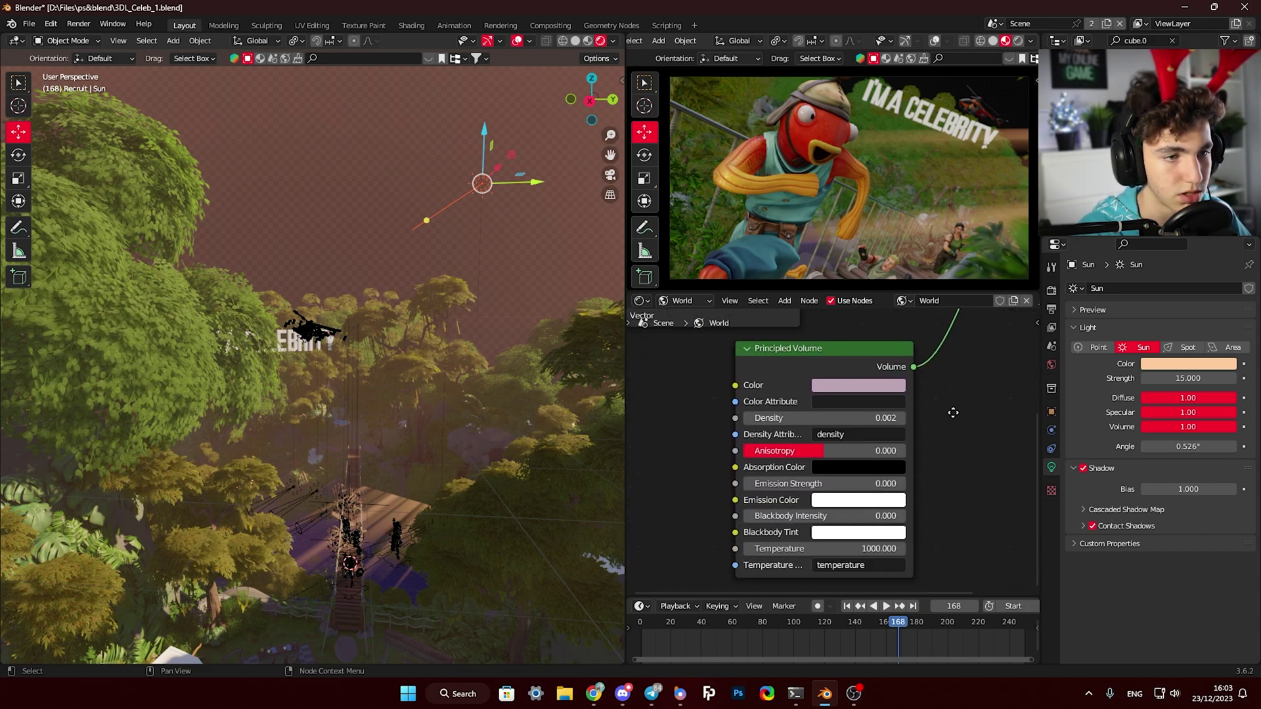
left_click(1171, 365)
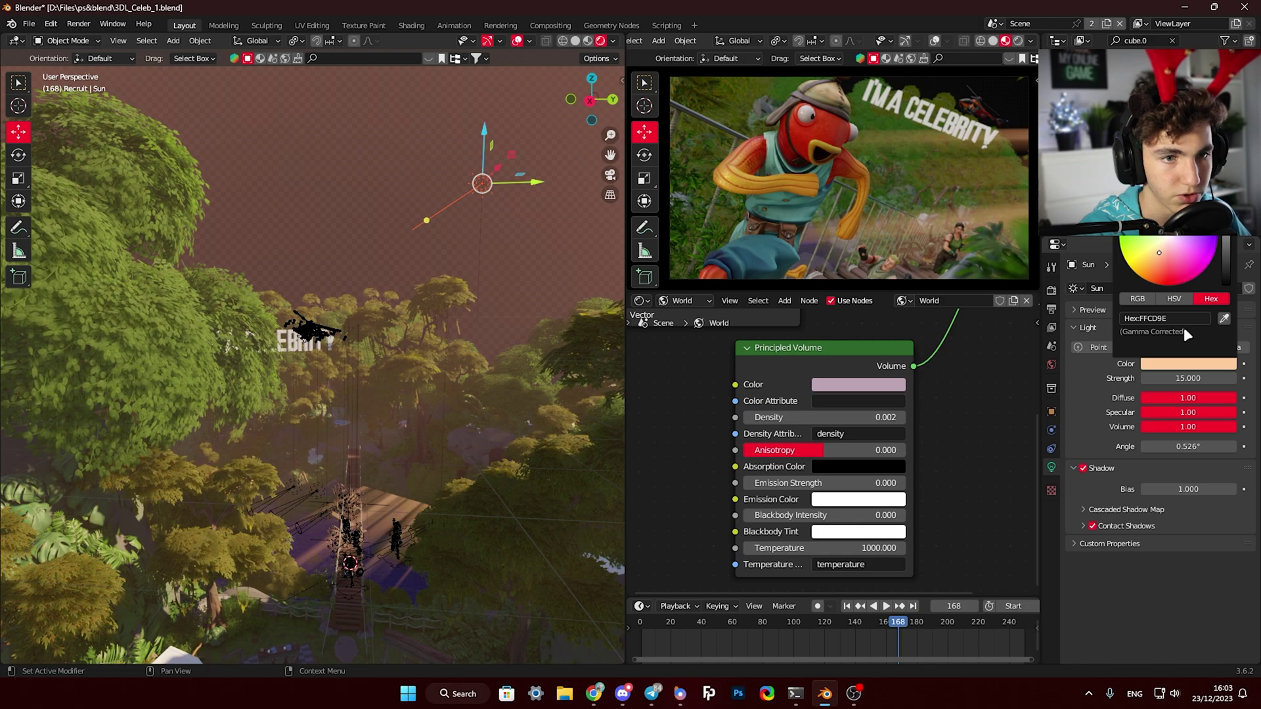
left_click(878, 388)
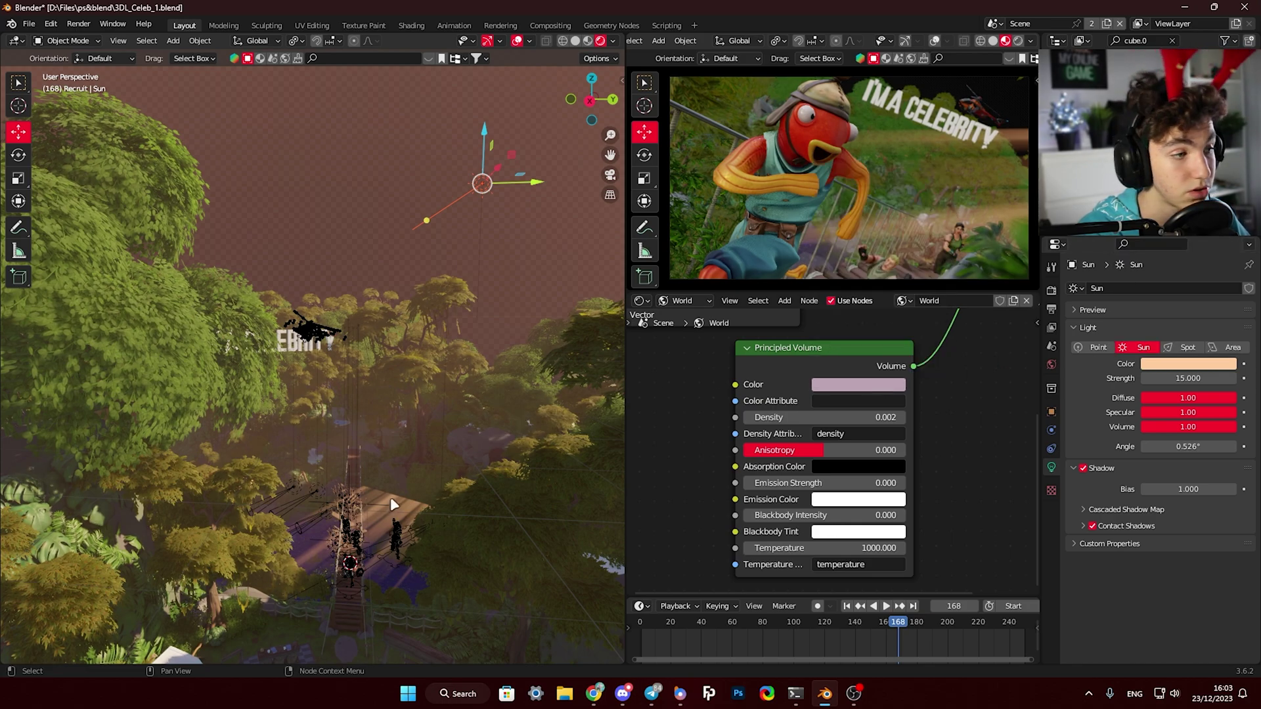
- Select the godrays2 plane over the bridge and display its object material nodes in the shader editor
middle_click_drag(390, 497, 459, 382)
left_click(505, 397)
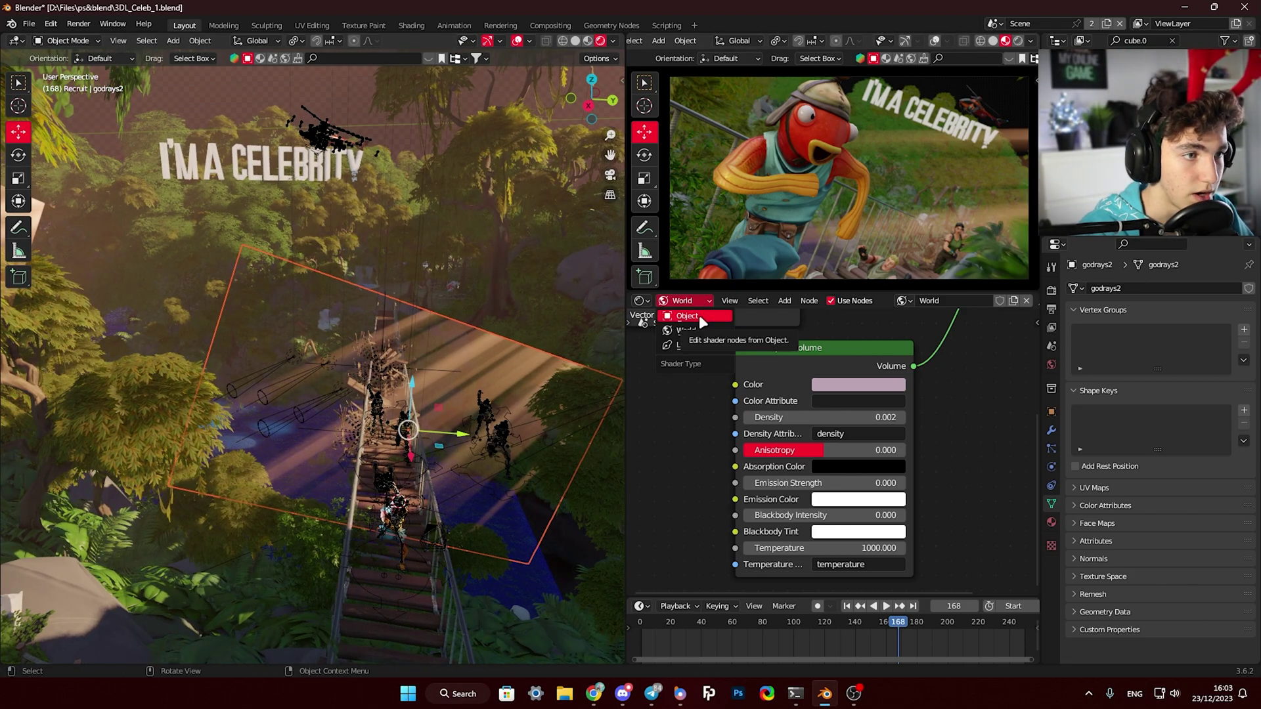
left_click(699, 316)
scroll(845, 428, "down", 12)
middle_click_drag(842, 402, 808, 432)
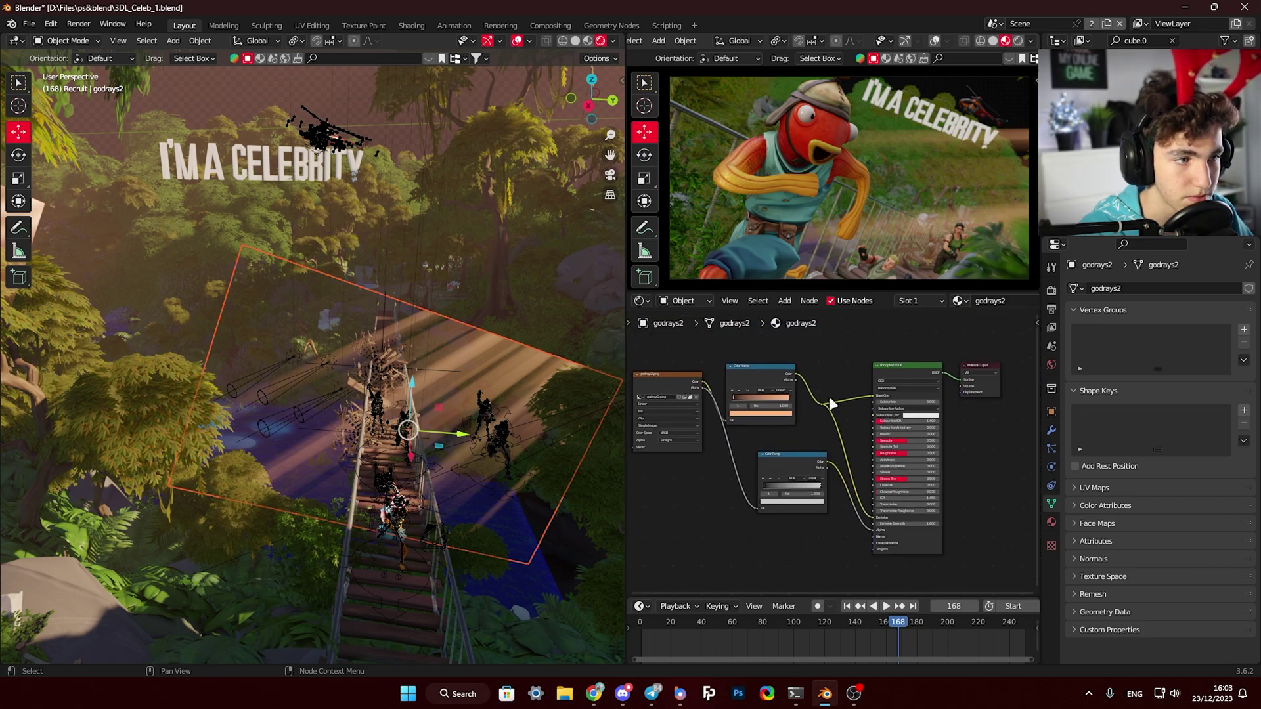
- Shift the upper Color Ramp node slightly in the godrays2 material and inspect its connections to the Principled BSDF
scroll(829, 396, "up", 7)
left_click_drag(748, 352, 763, 351)
middle_click_drag(814, 442, 739, 472)
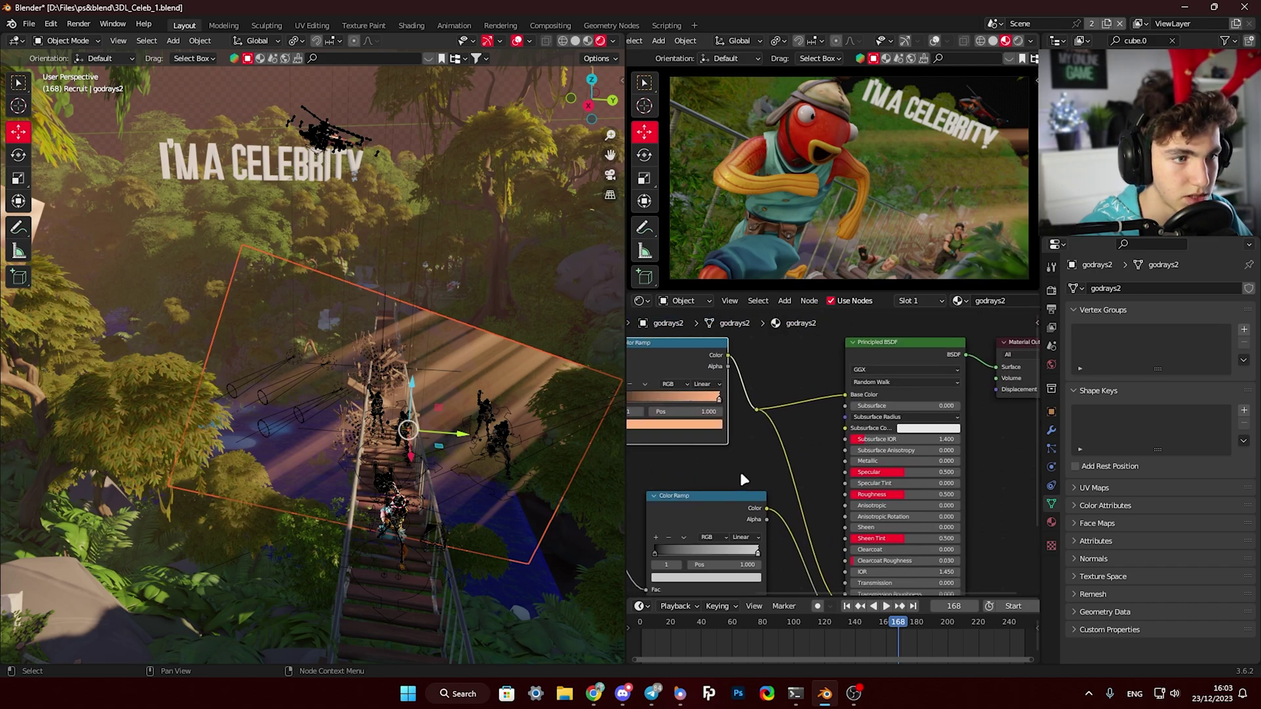
scroll(749, 466, "down", 4)
scroll(410, 402, "down", 2)
- Annotate the godrays2 plane over the bridge with two freehand lines diverging from its far end to show the direction of the rays
scroll(409, 402, "down", 4)
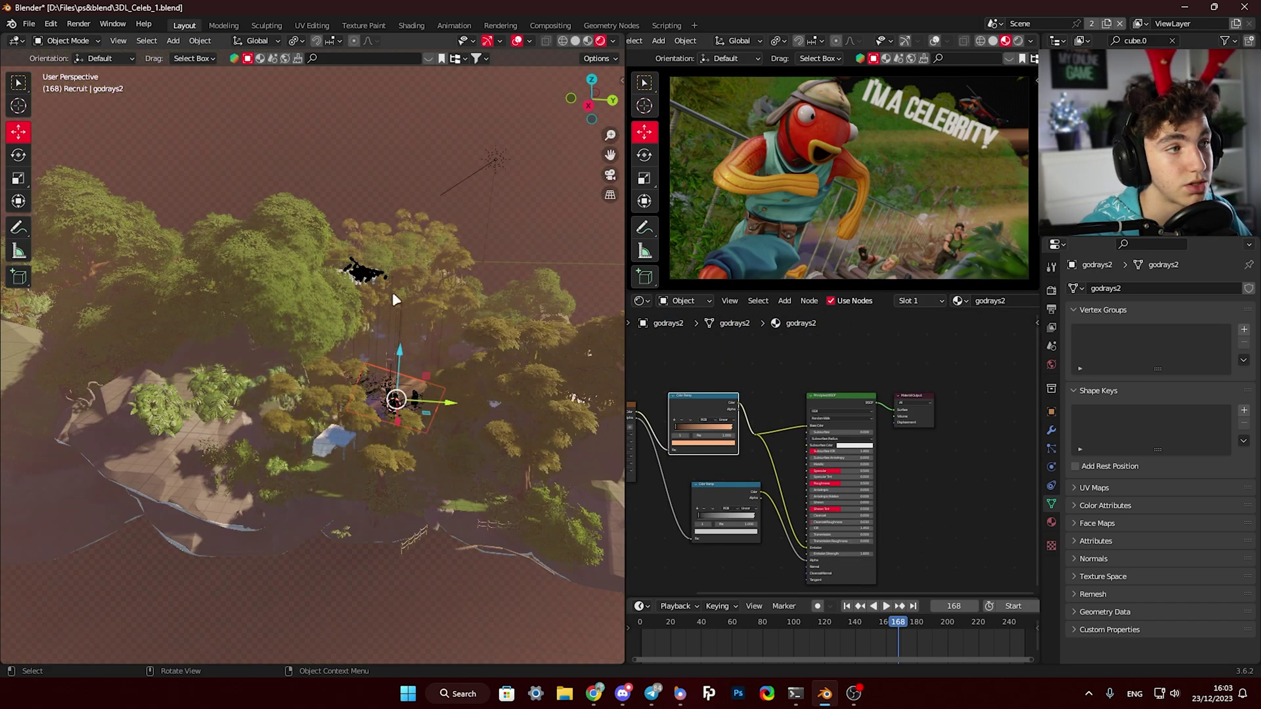
scroll(415, 353, "up", 5)
middle_click_drag(414, 367, 353, 386)
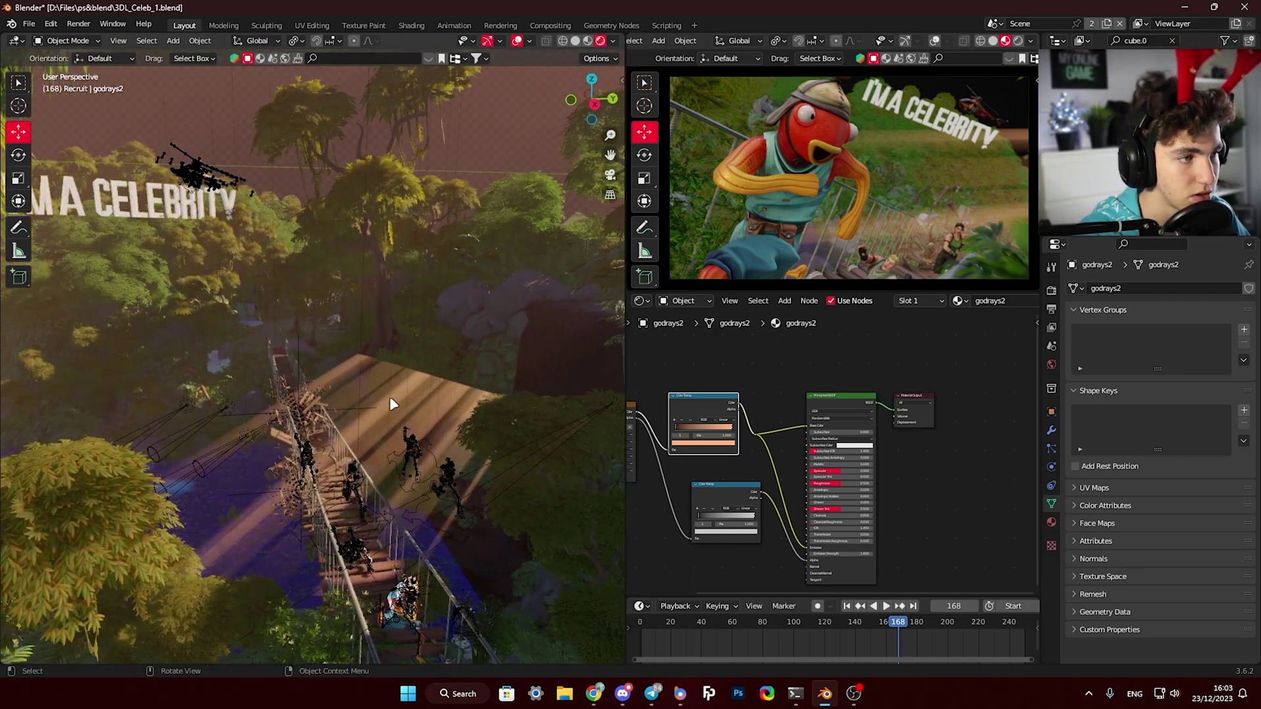
key("ctrl+Print")
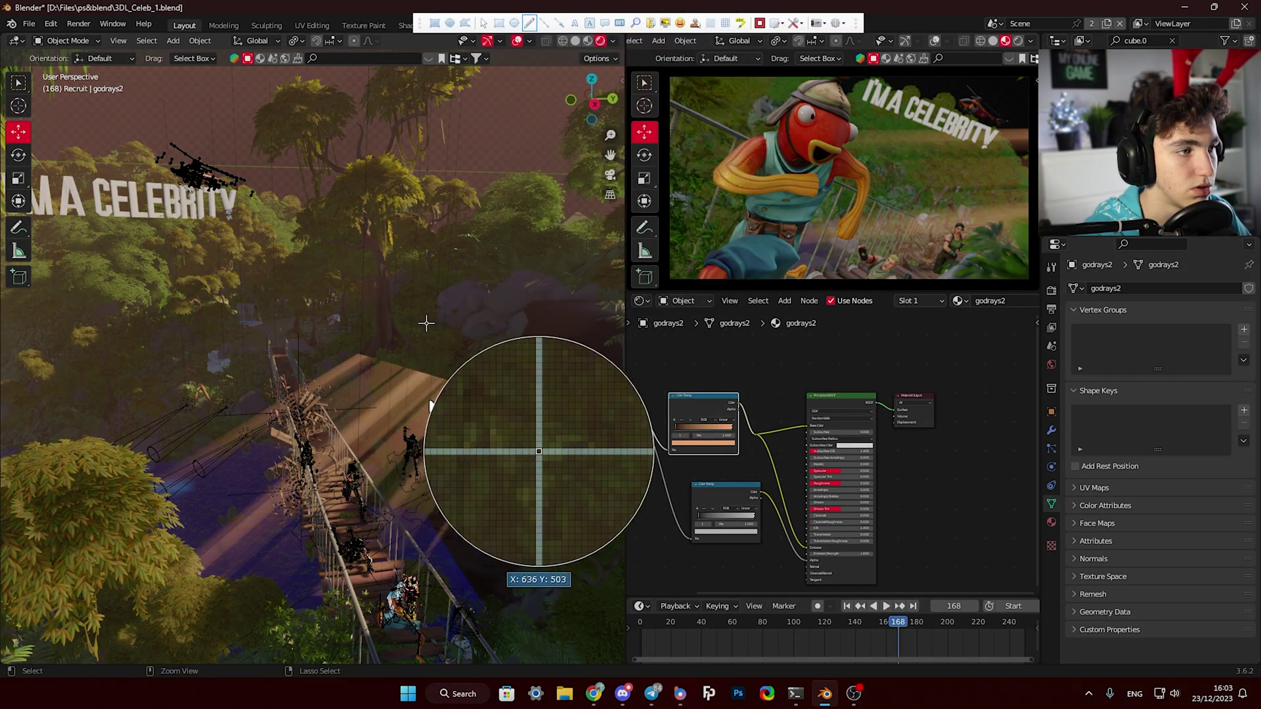
left_click_drag(485, 342, 508, 376)
key("ctrl+z")
left_click_drag(505, 328, 257, 430)
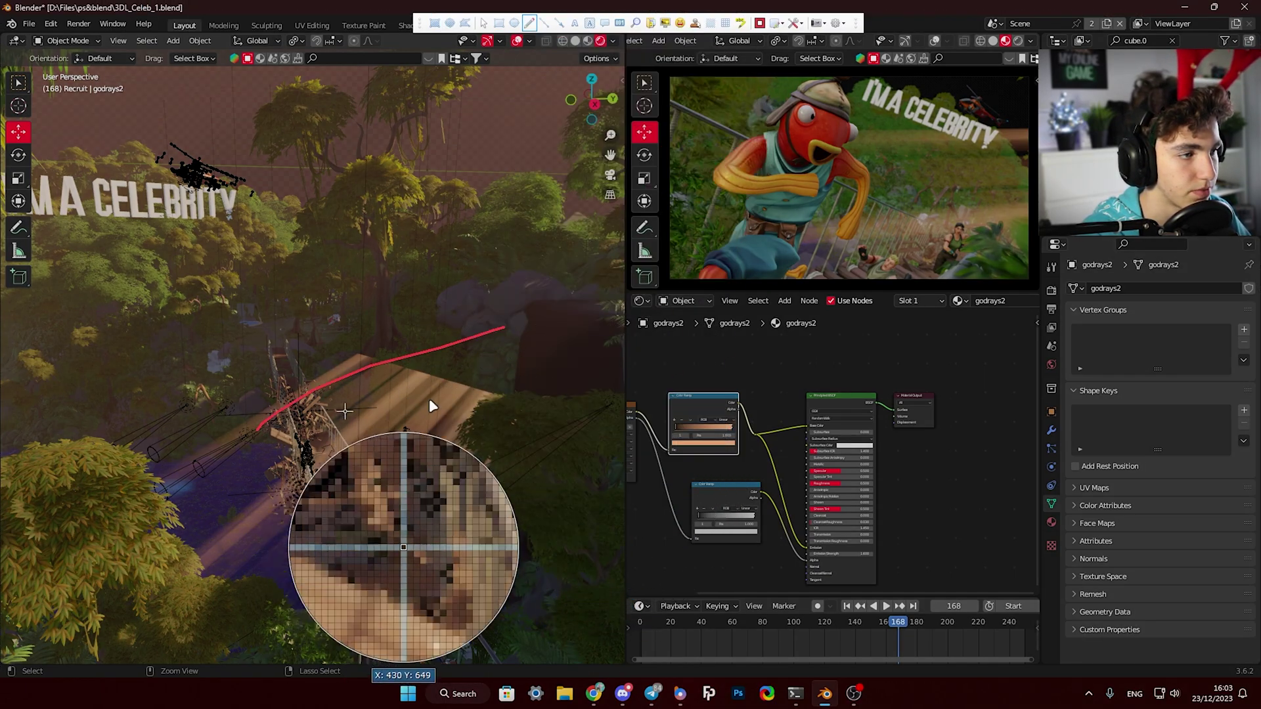
left_click_drag(505, 329, 272, 511)
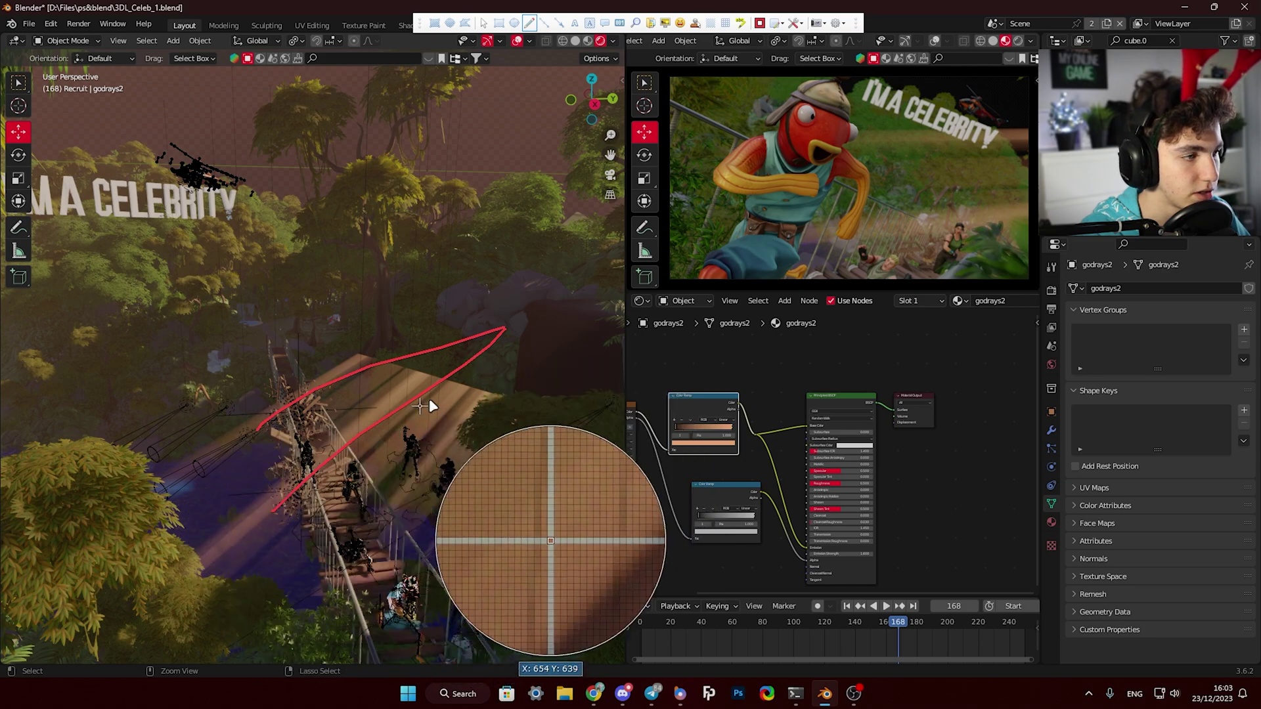
key("Escape")
- Annotate the god rays with two longer diverging freehand lines and short cross-strokes between them along the bridge
left_click(174, 40)
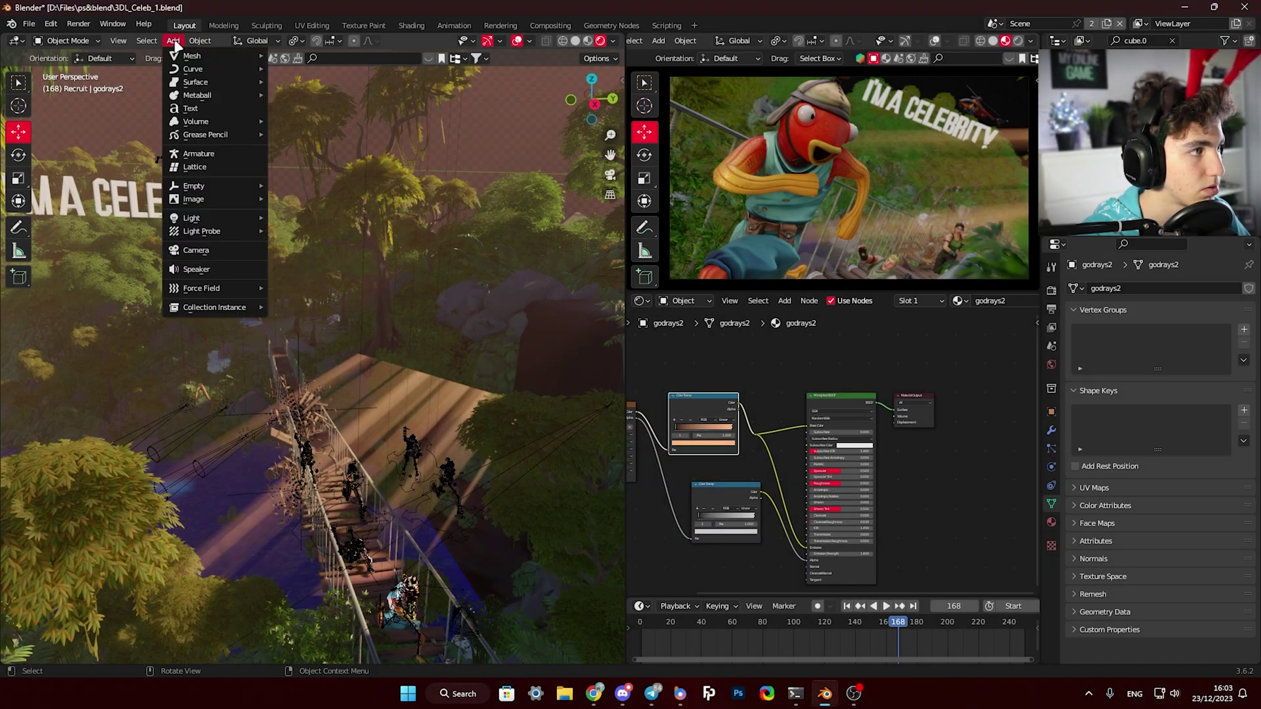
left_click(175, 37)
key("ctrl+Print")
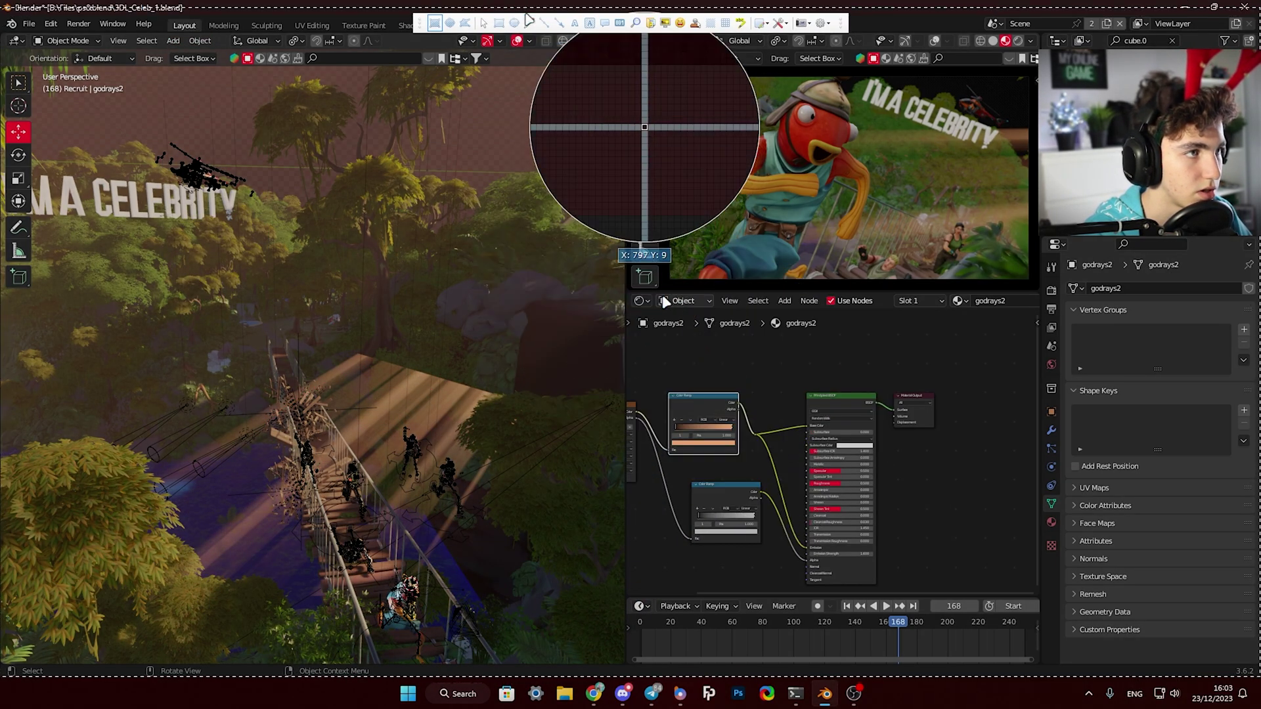
left_click(529, 23)
left_click_drag(548, 292, 151, 483)
left_click_drag(546, 296, 246, 522)
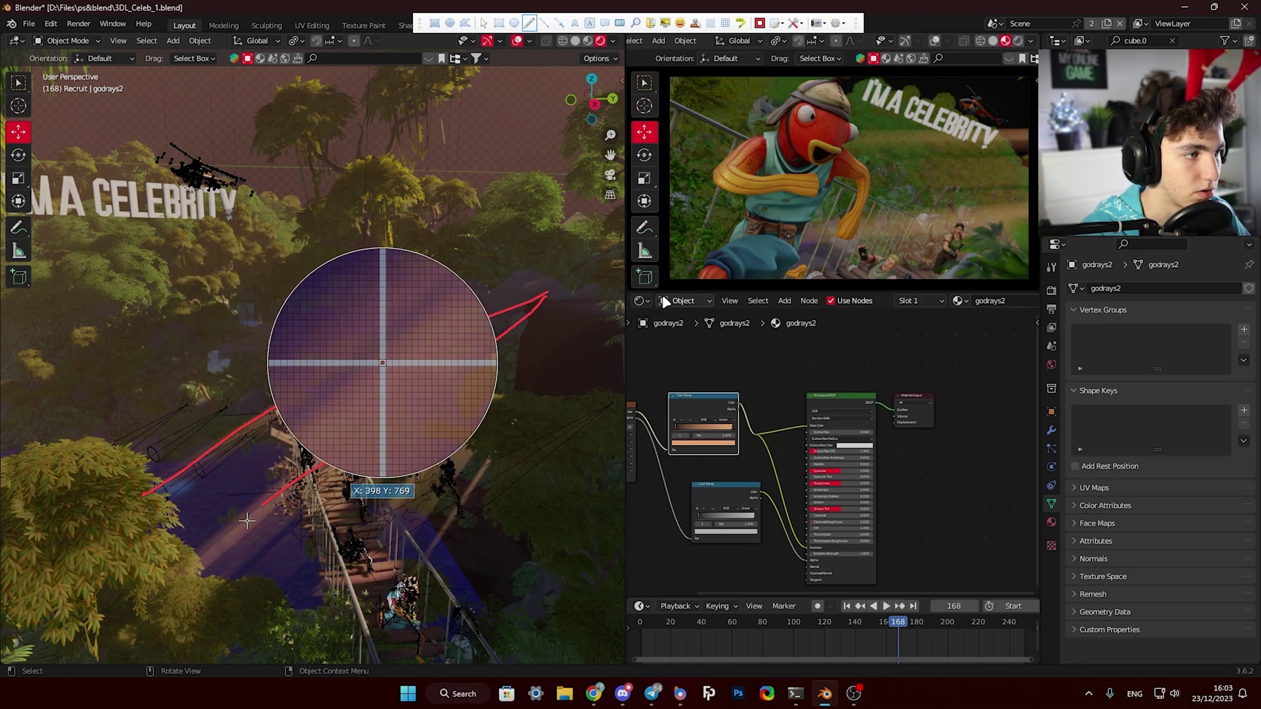
mouse_move(427, 335)
left_mouse_down()
mouse_move(452, 371)
mouse_move(423, 383)
left_mouse_up()
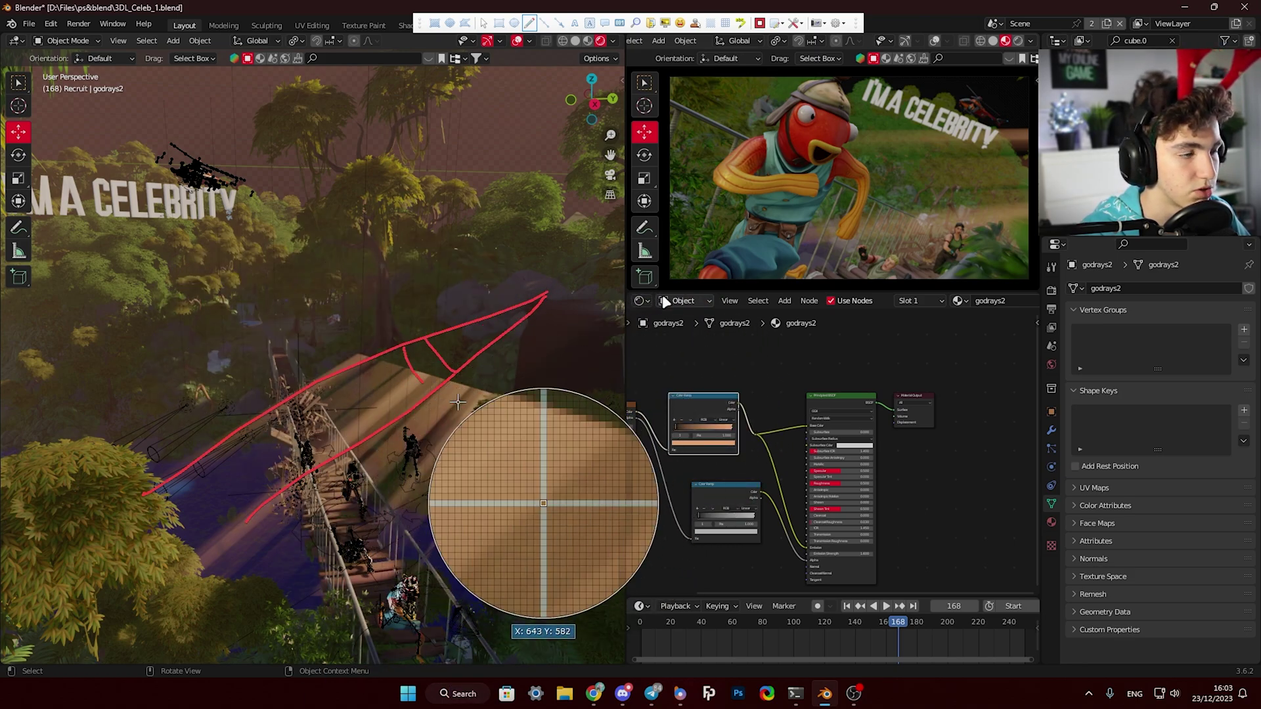
left_click_drag(322, 368, 367, 433)
left_click_drag(285, 387, 310, 471)
left_click_drag(237, 415, 257, 462)
key("Escape")
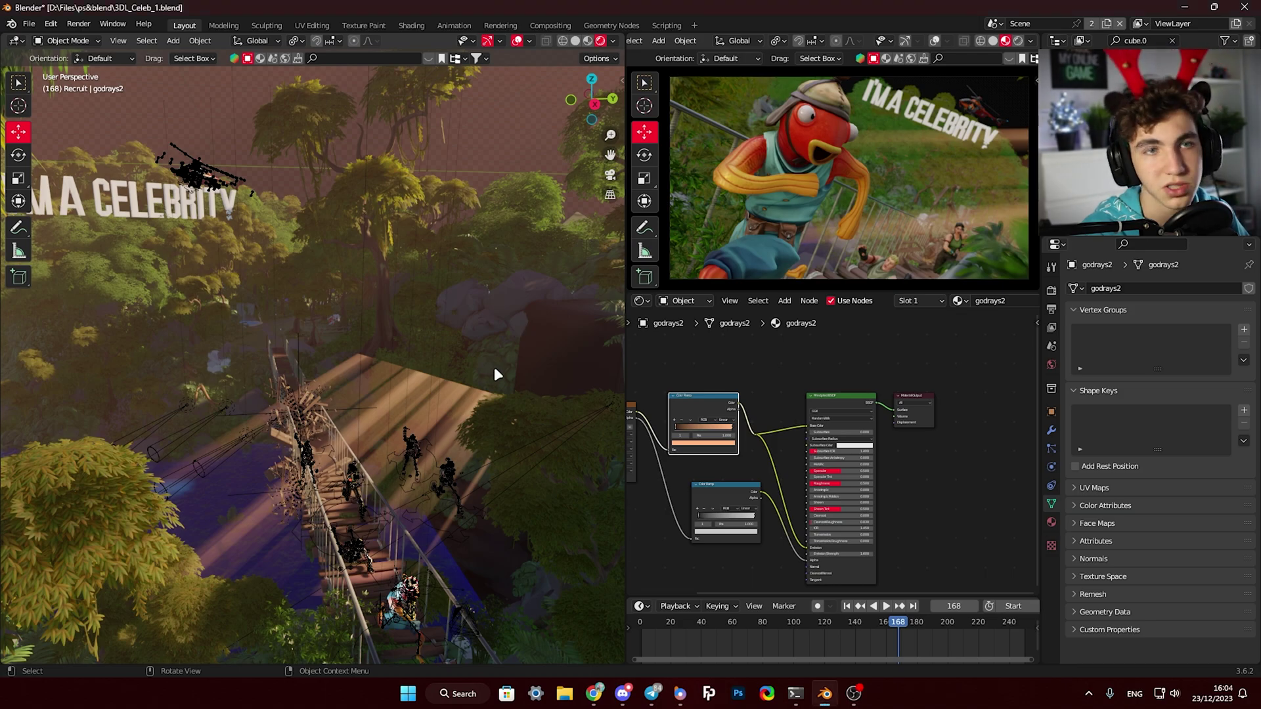
- Switch the large viewport to material preview shading, turn off Scene World, and select the camera beside the bridge railing
mouse_move(408, 444)
middle_mouse_down()
mouse_move(378, 429)
mouse_move(394, 454)
mouse_move(377, 437)
middle_mouse_up()
middle_click_drag(298, 441, 378, 411)
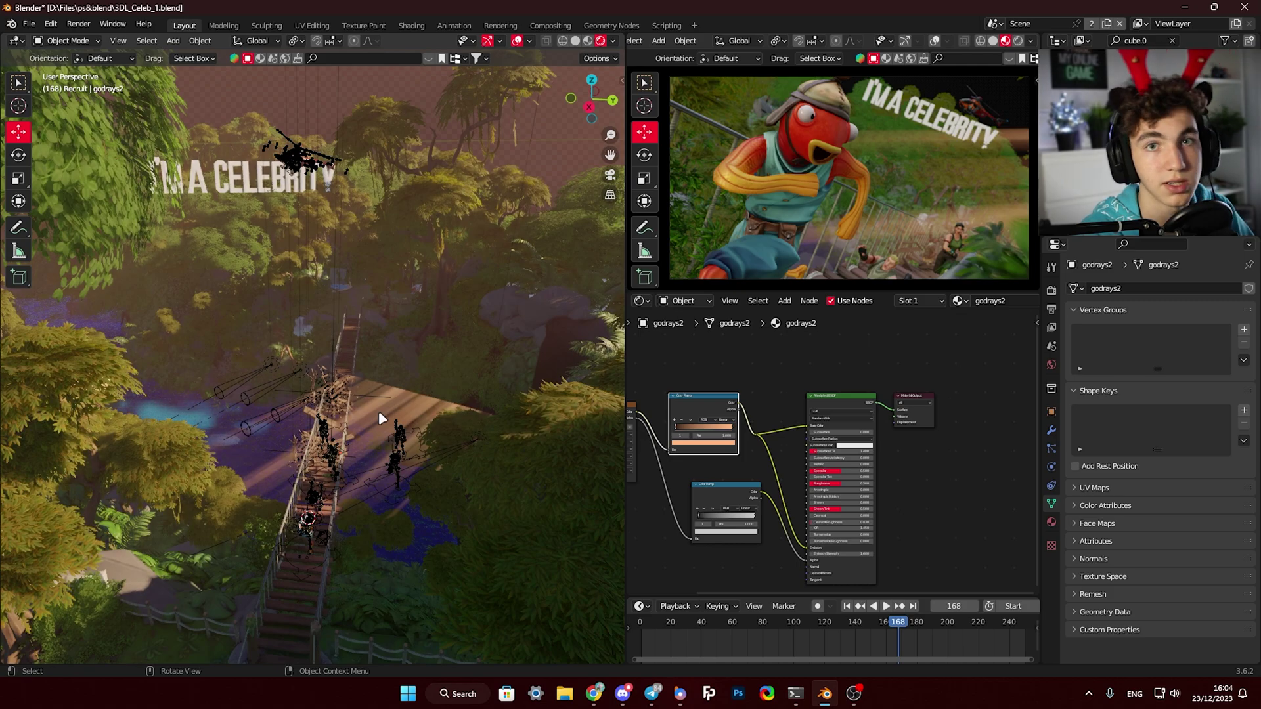
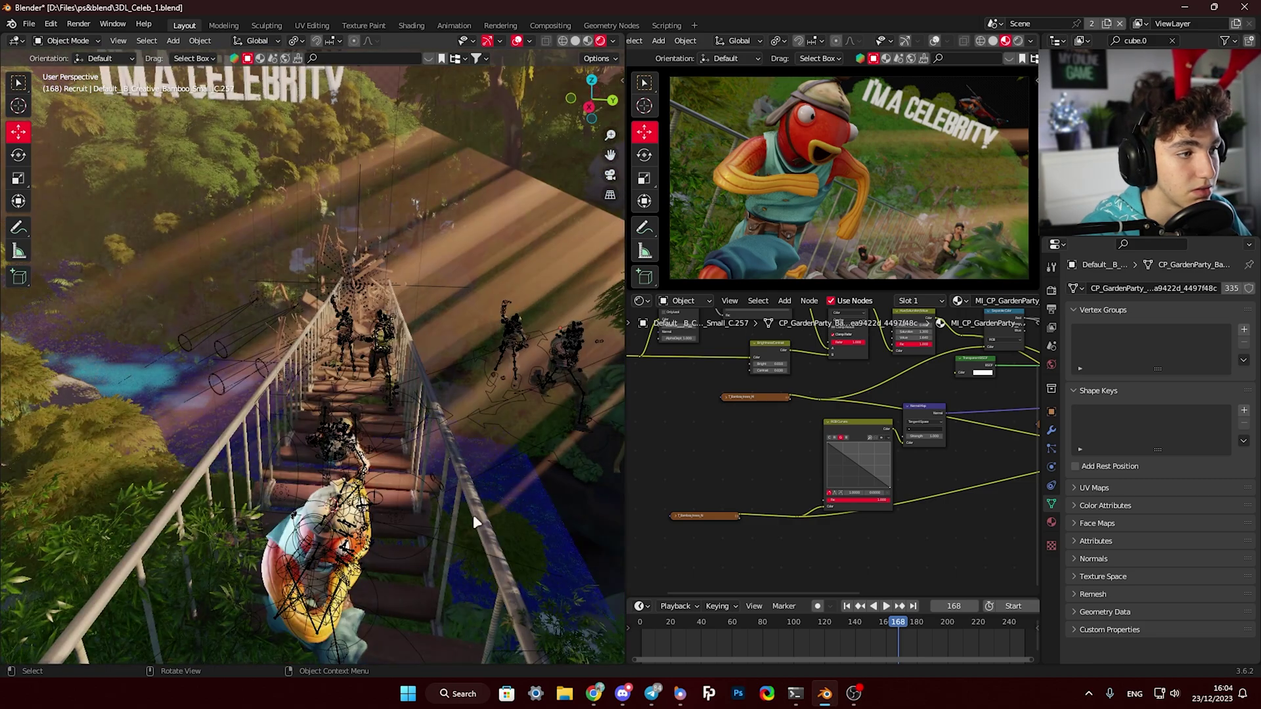
middle_click_drag(372, 478, 345, 420, "shift")
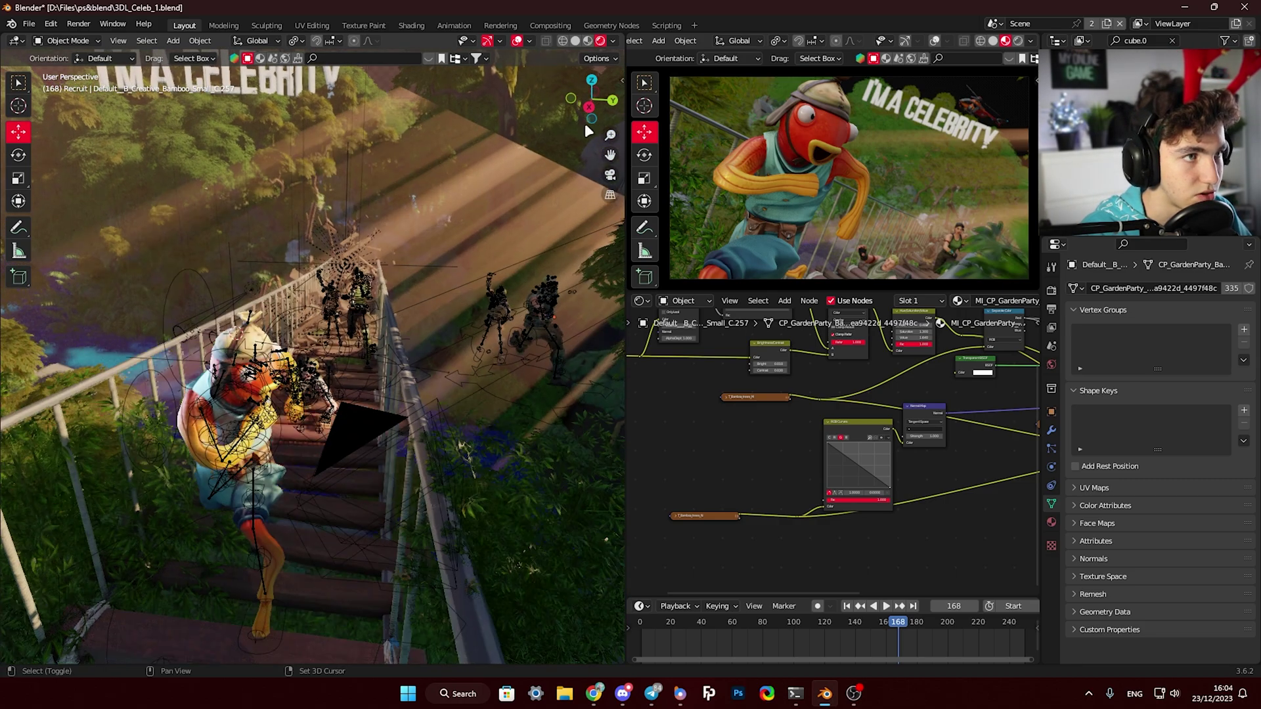
left_click(587, 41)
left_click(353, 427)
left_click(613, 41)
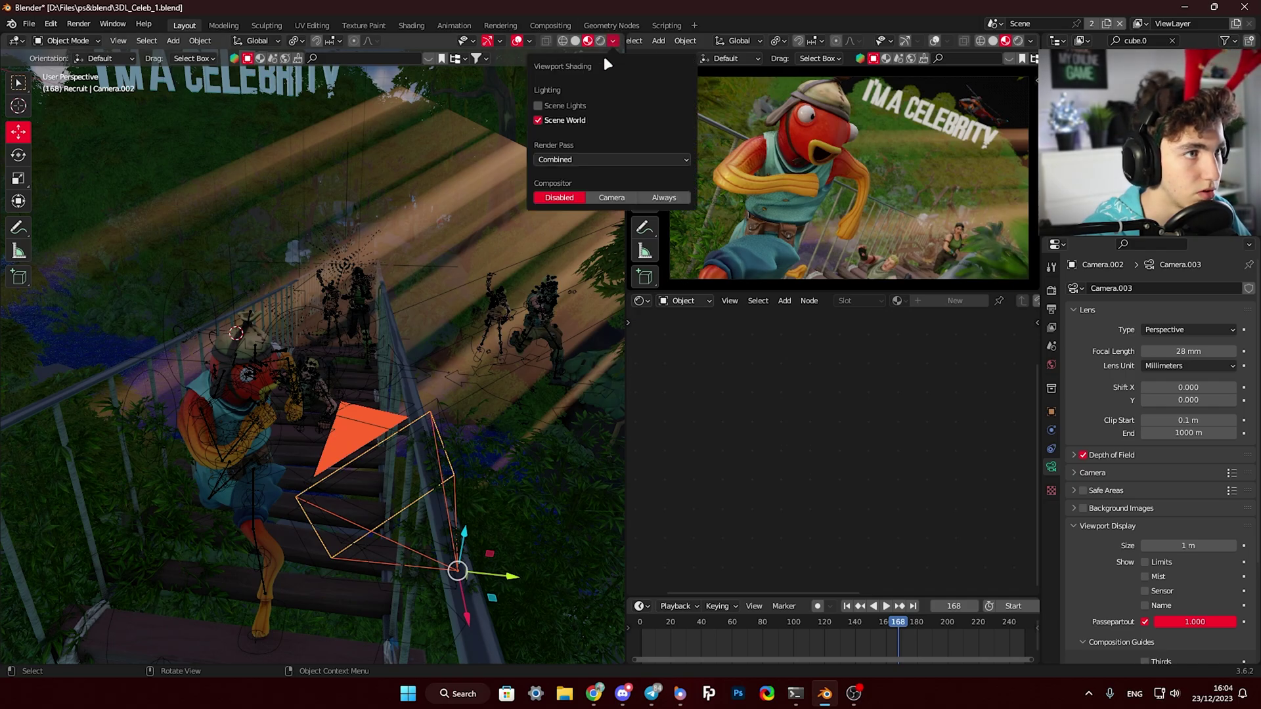
left_click(537, 122)
mouse_move(353, 340)
middle_mouse_down()
mouse_move(372, 312)
mouse_move(375, 332)
middle_mouse_up()
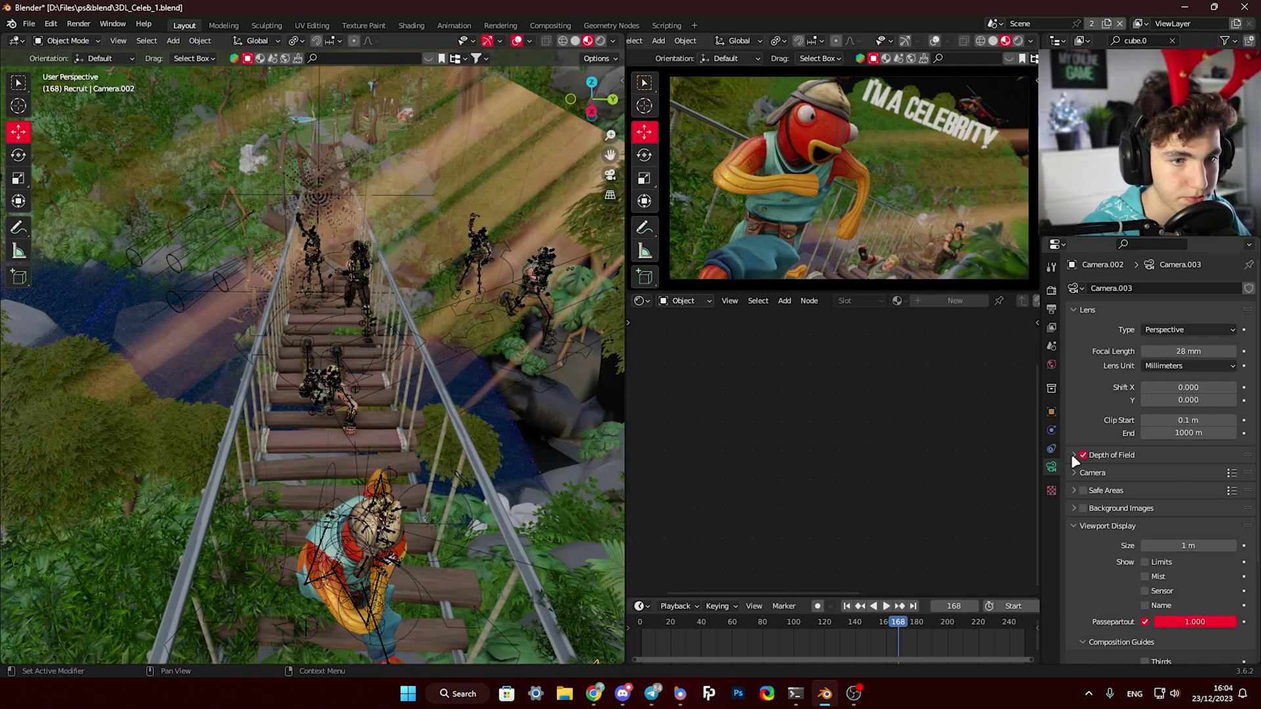
- Expand the camera's Depth of Field settings and examine its focus object and aperture values beside the fish character
left_click(1074, 456)
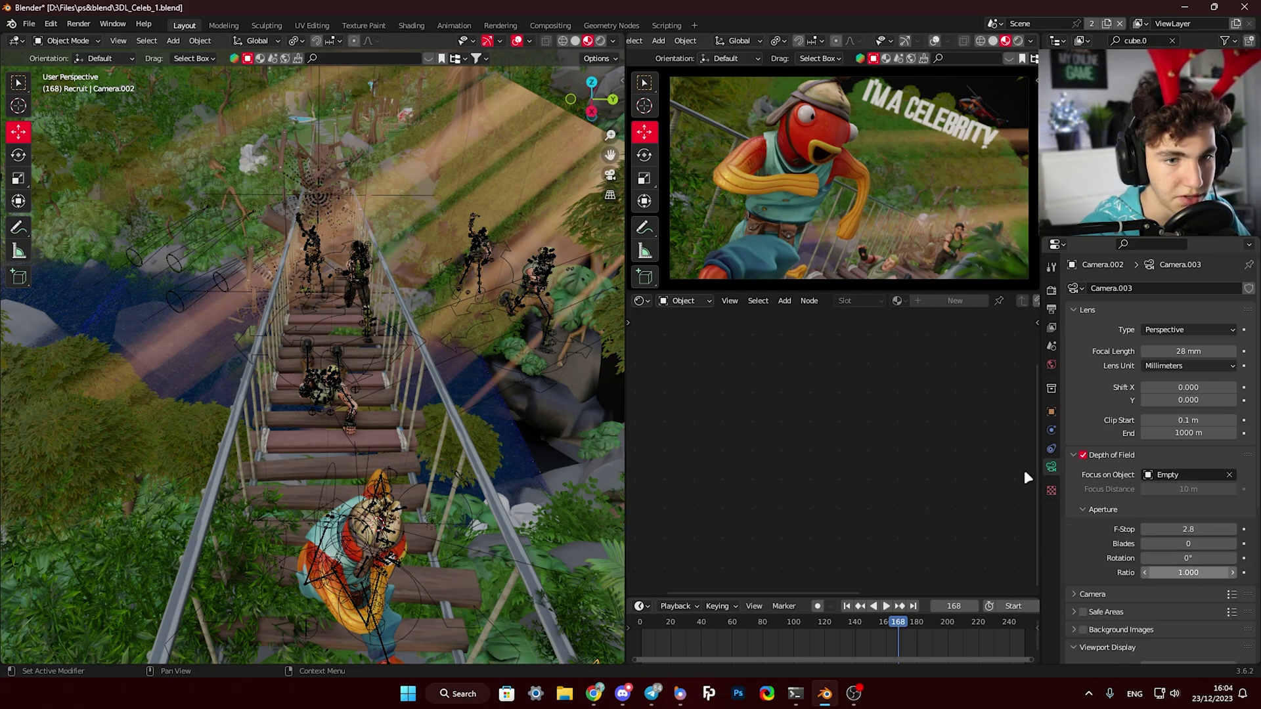
middle_click_drag(533, 546, 308, 369)
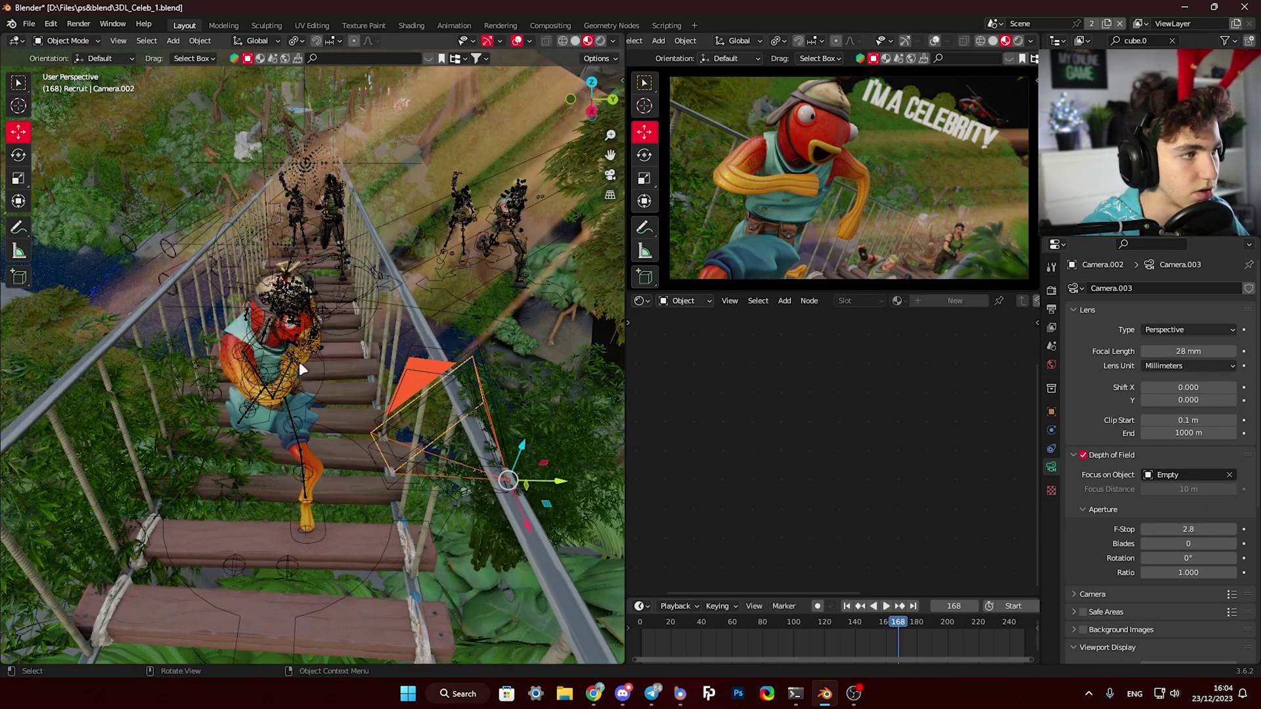
left_click(270, 245)
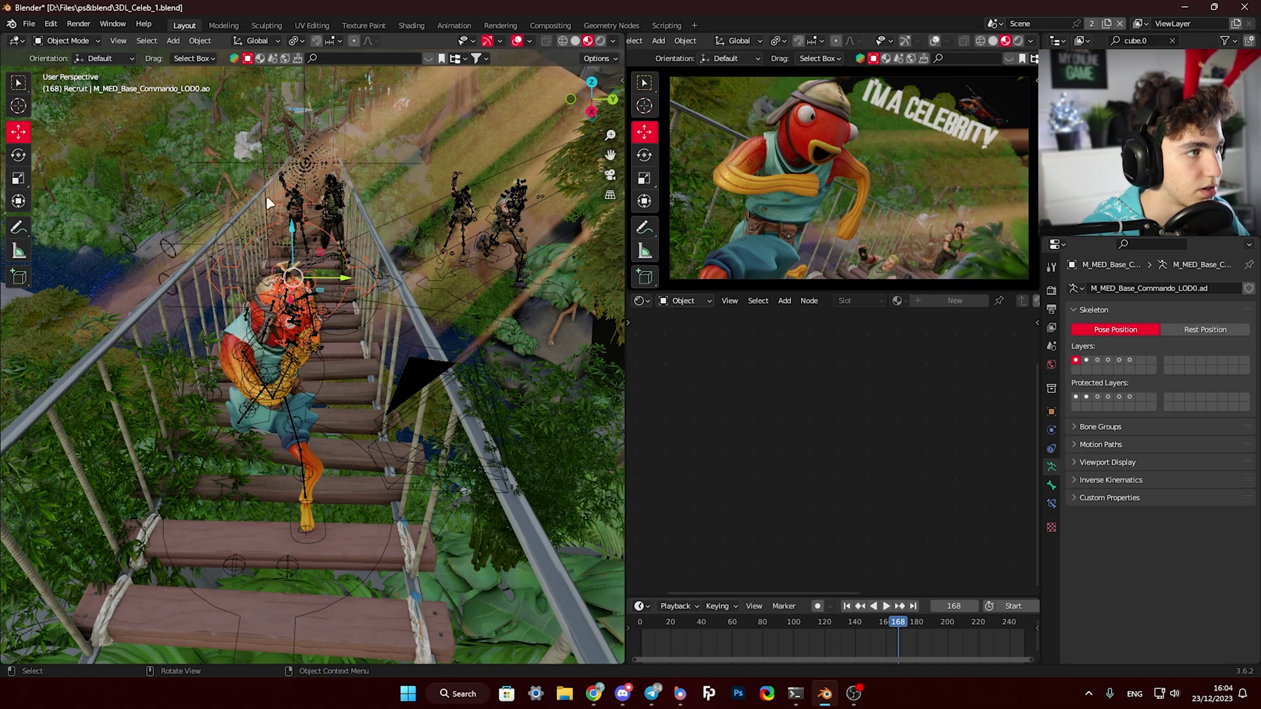
left_click(262, 138)
middle_click_drag(314, 348, 403, 388)
left_click(405, 388)
left_click(426, 388)
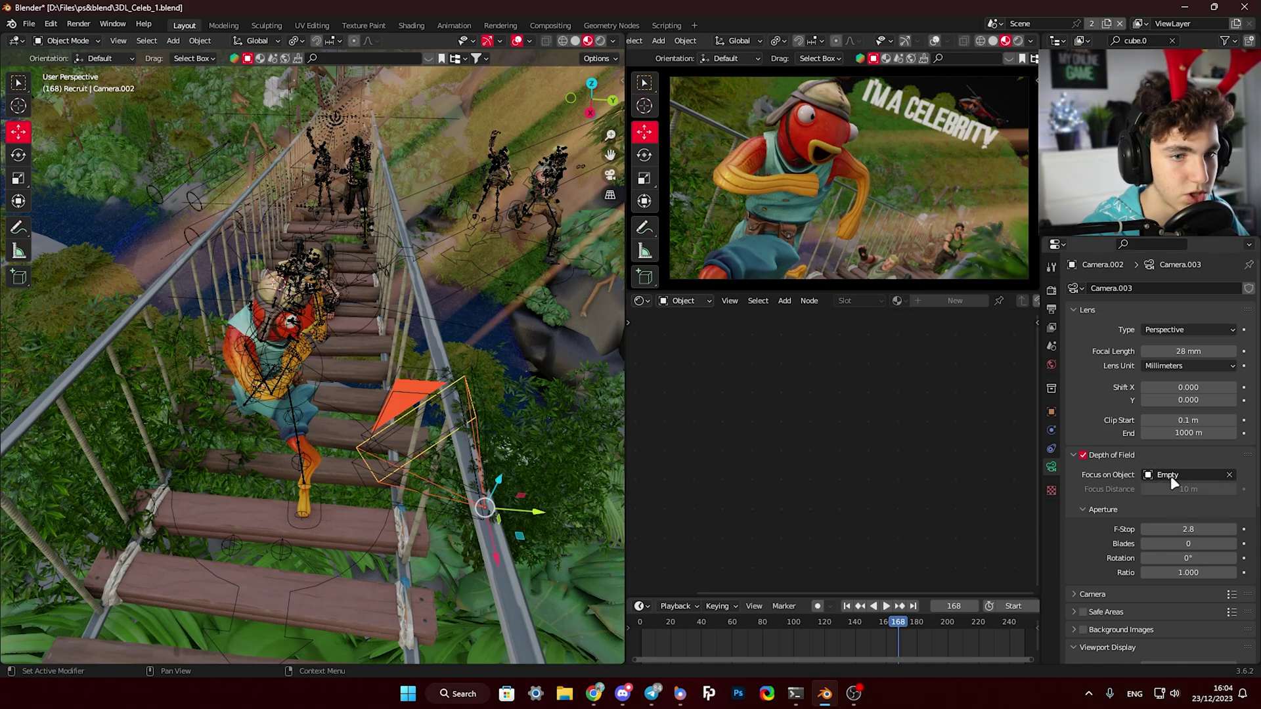
- Select the focus Empty at the fish character and move it about 1.27 m in X and 1.04 m in Y toward the camera
middle_click_drag(290, 332, 202, 293)
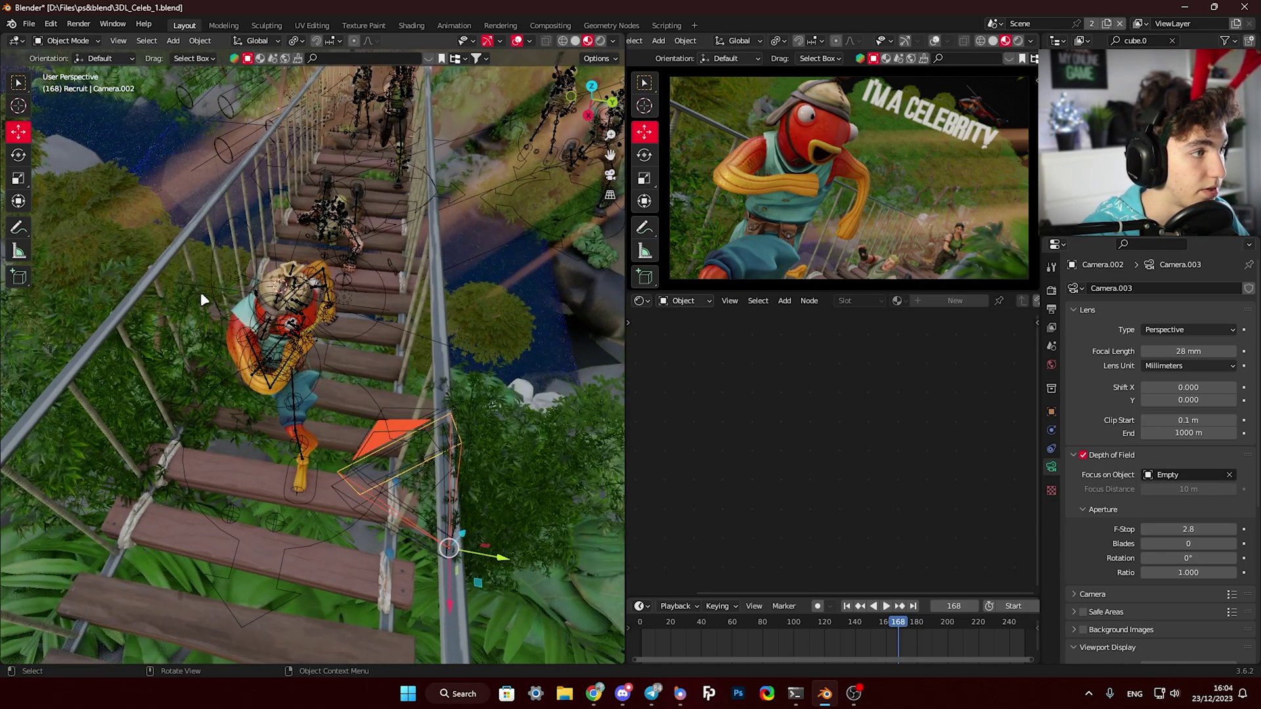
left_click(188, 280)
left_click(192, 284)
middle_click_drag(278, 298, 305, 312)
left_click_drag(304, 310, 404, 546)
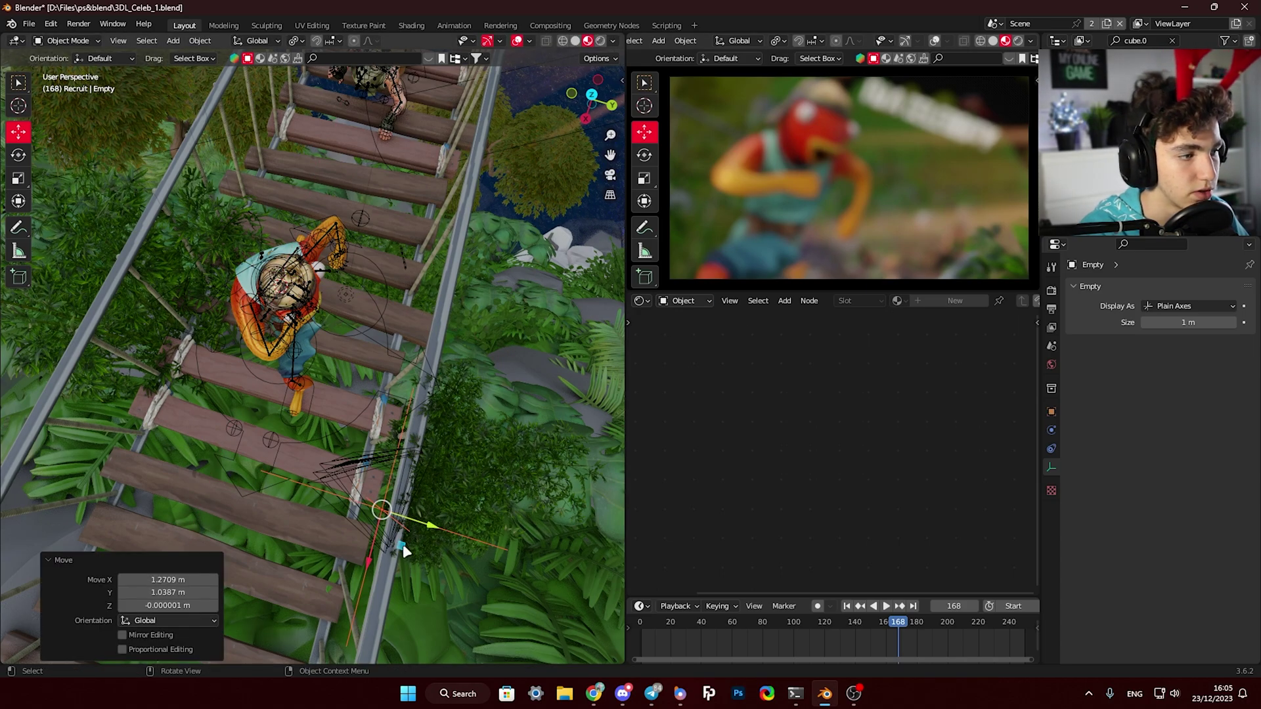
- Move the focus Empty horizontally back onto the fish character, about -1.10 m in X and -0.92 m in Y
key("g")
key("shift+z")
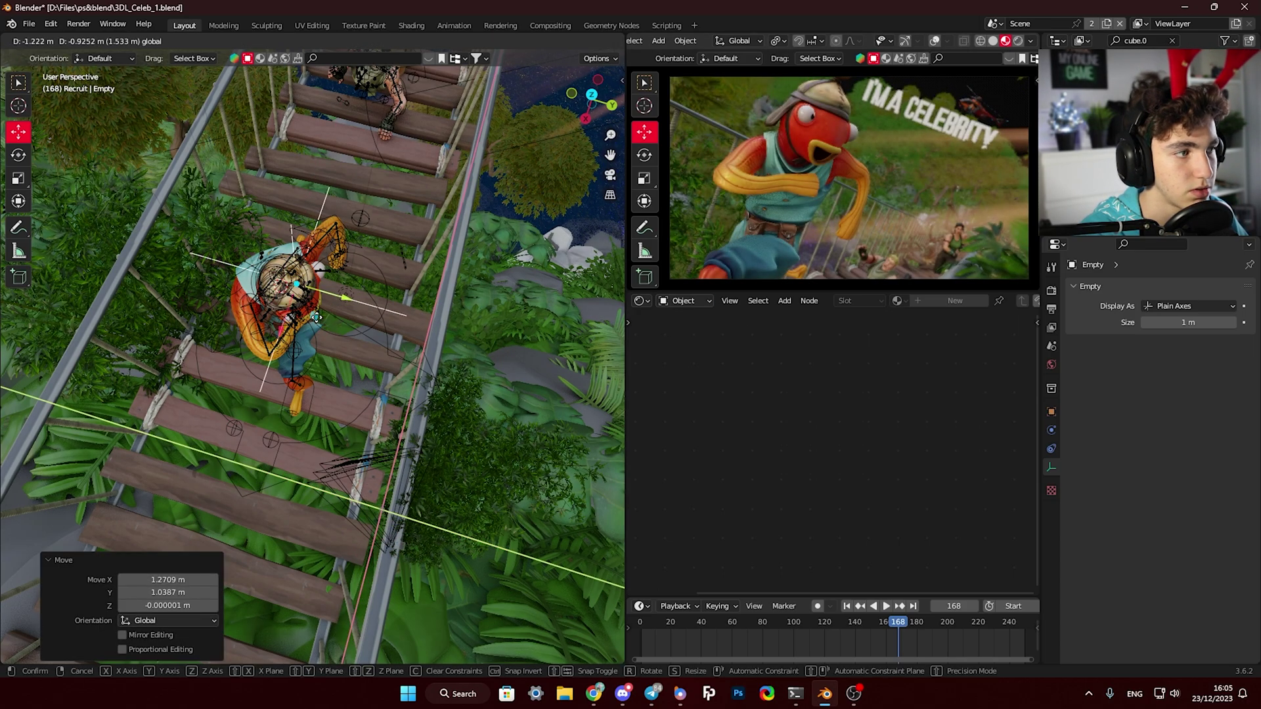
left_click(311, 334)
- Try shifting the focus Empty about 0.72 m in X and 1.06 m in Y to the bridge railing and compare the camera preview's blur
mouse_move(311, 334)
middle_mouse_down()
mouse_move(296, 289)
mouse_move(302, 338)
middle_mouse_up()
scroll(304, 336, "down", 2)
left_click_drag(304, 341, 325, 404)
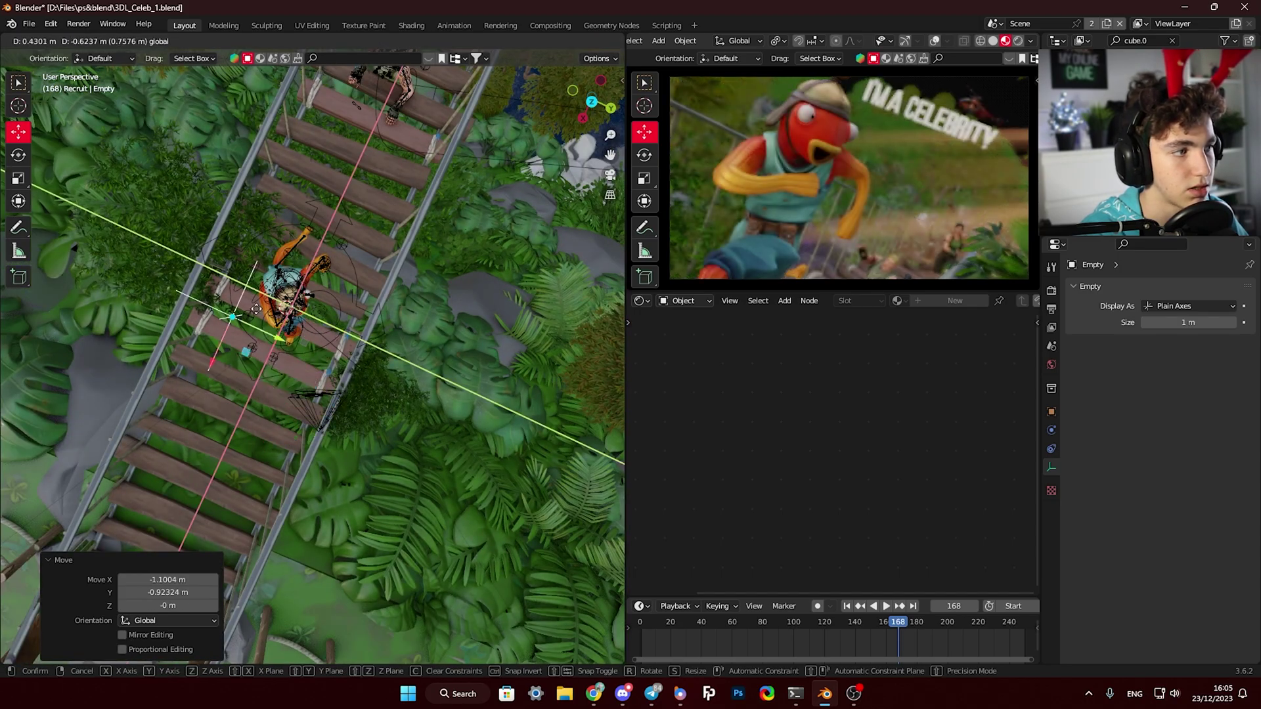
left_click(352, 427)
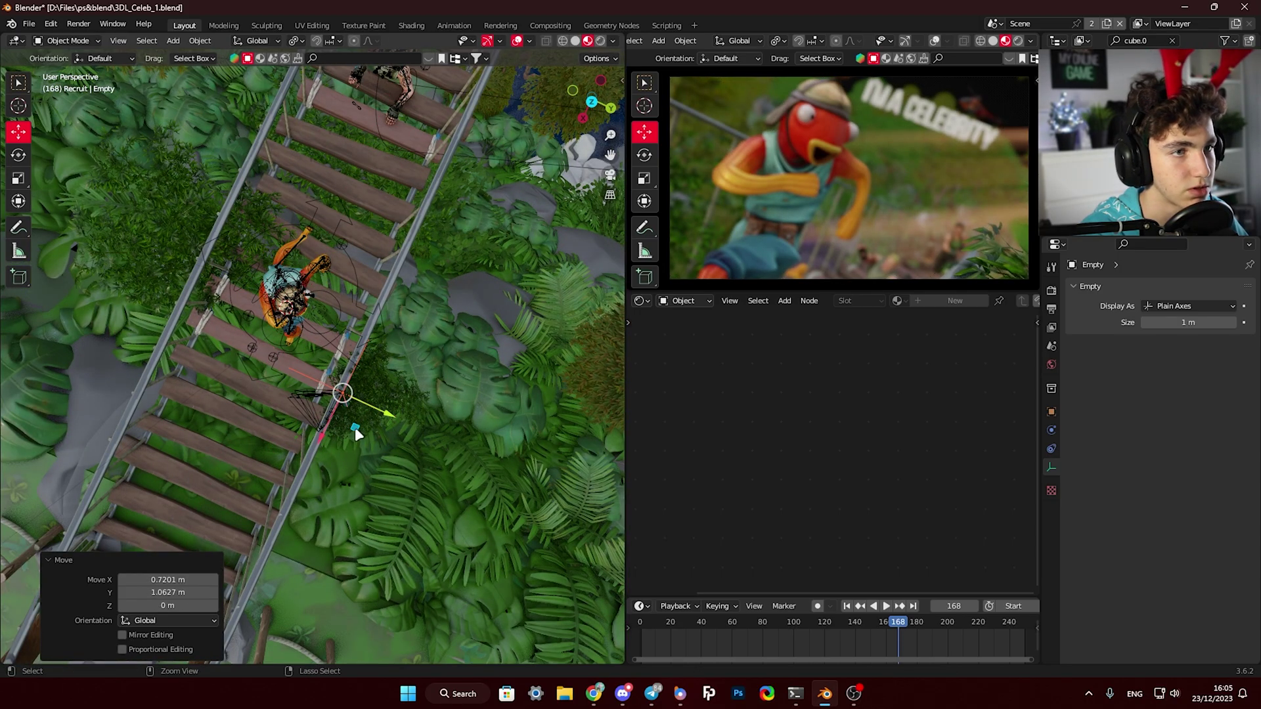
middle_click_drag(309, 346, 341, 315)
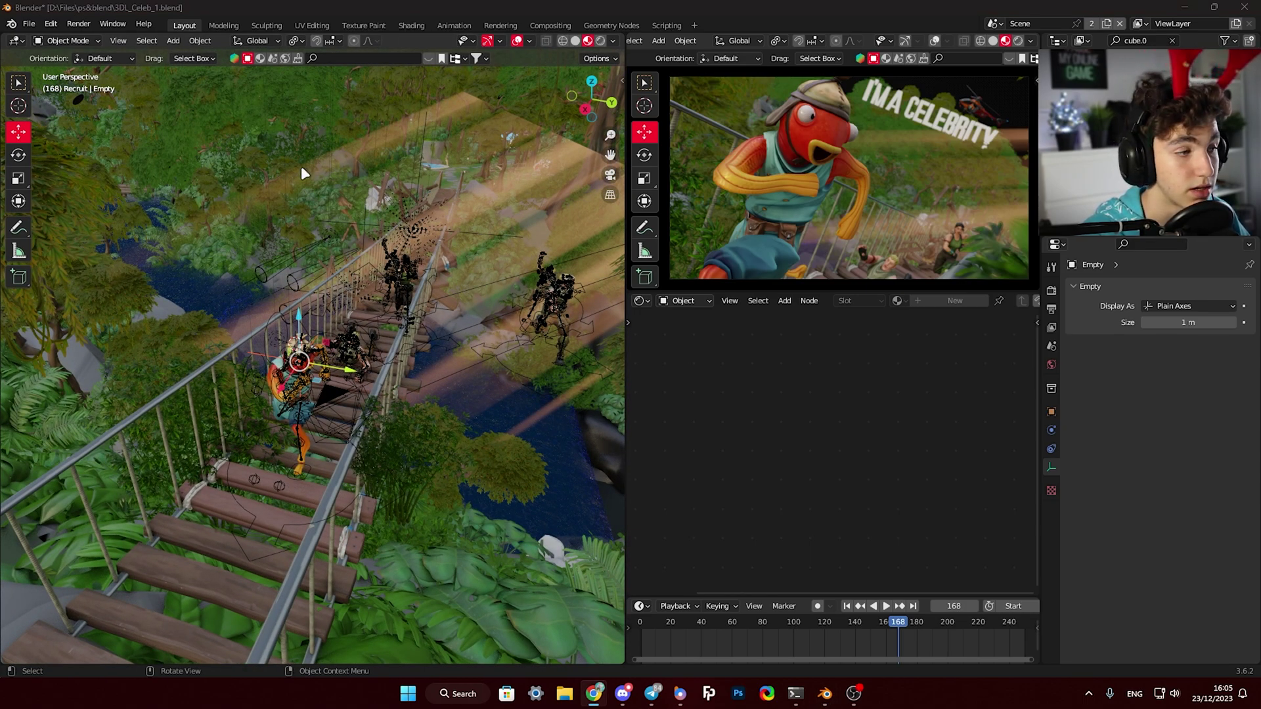
- Switch the large viewport to rendered shading with overlays hidden and examine the fish character's lighting up close
left_click(598, 41)
left_click(517, 41)
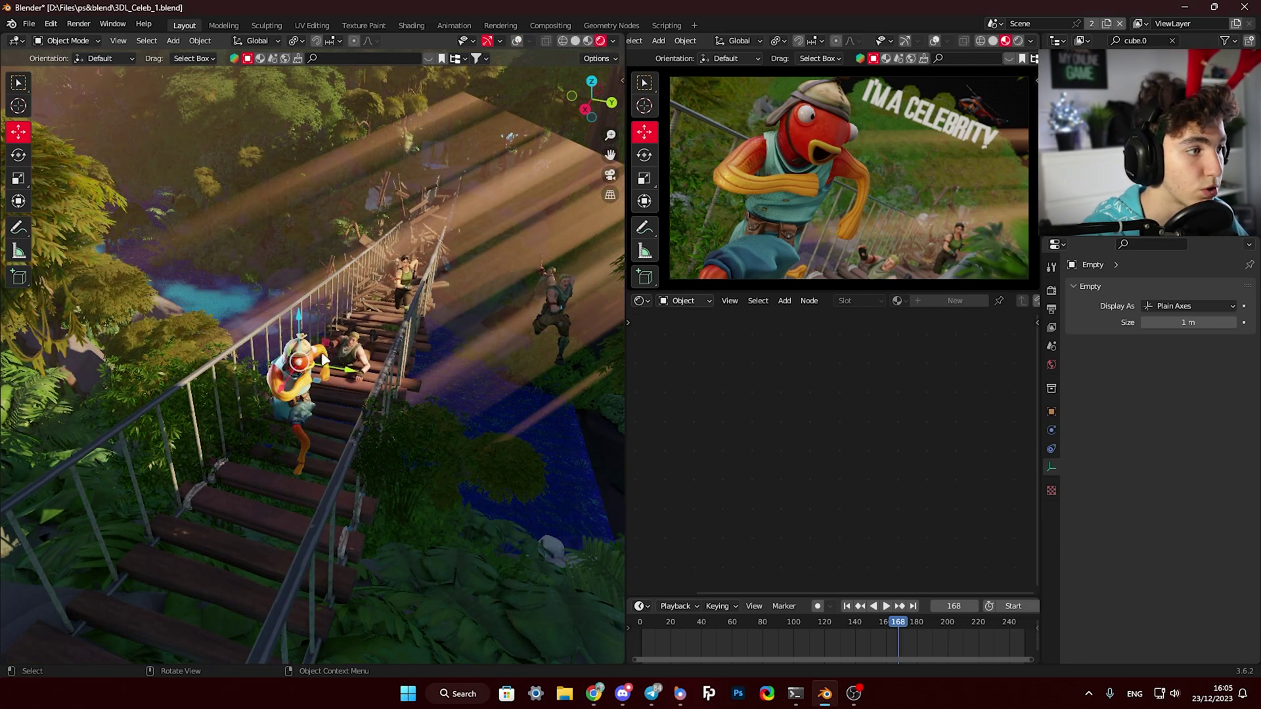
scroll(309, 335, "up", 4)
mouse_move(302, 348)
middle_mouse_down()
mouse_move(293, 321)
mouse_move(270, 307)
mouse_move(322, 283)
middle_mouse_up()
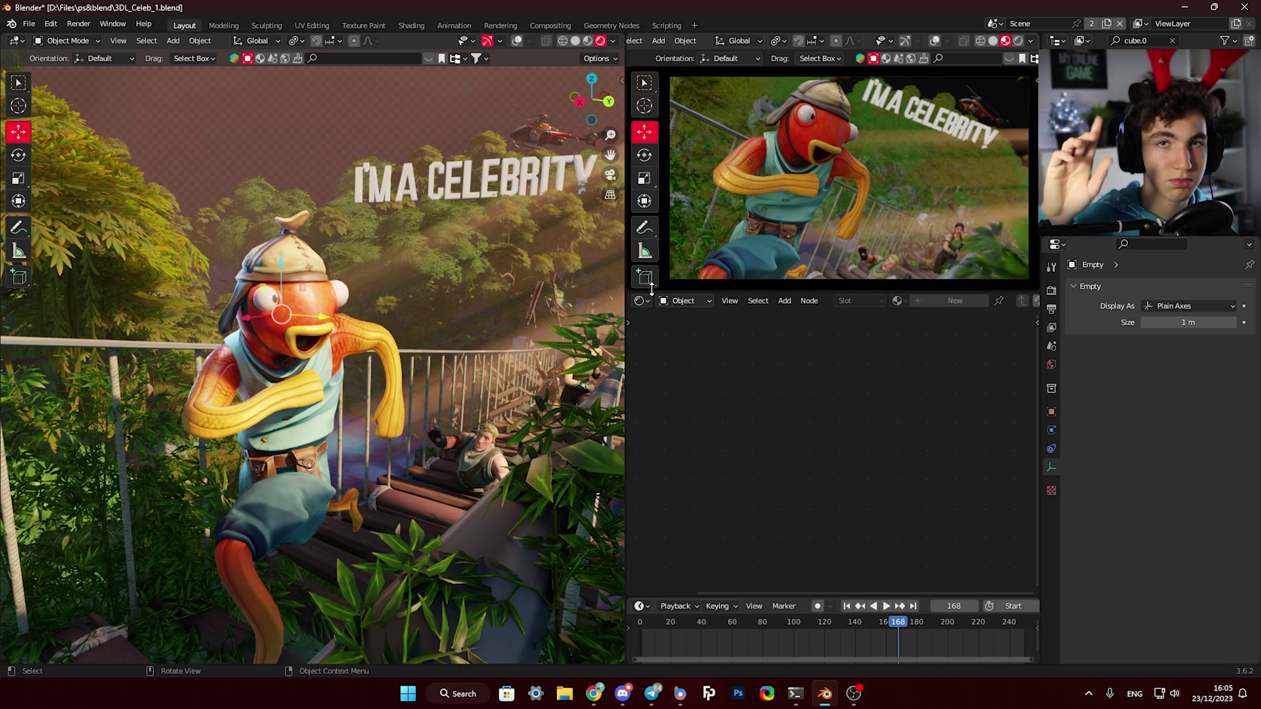
left_click(517, 41)
middle_click_drag(535, 79, 511, 26)
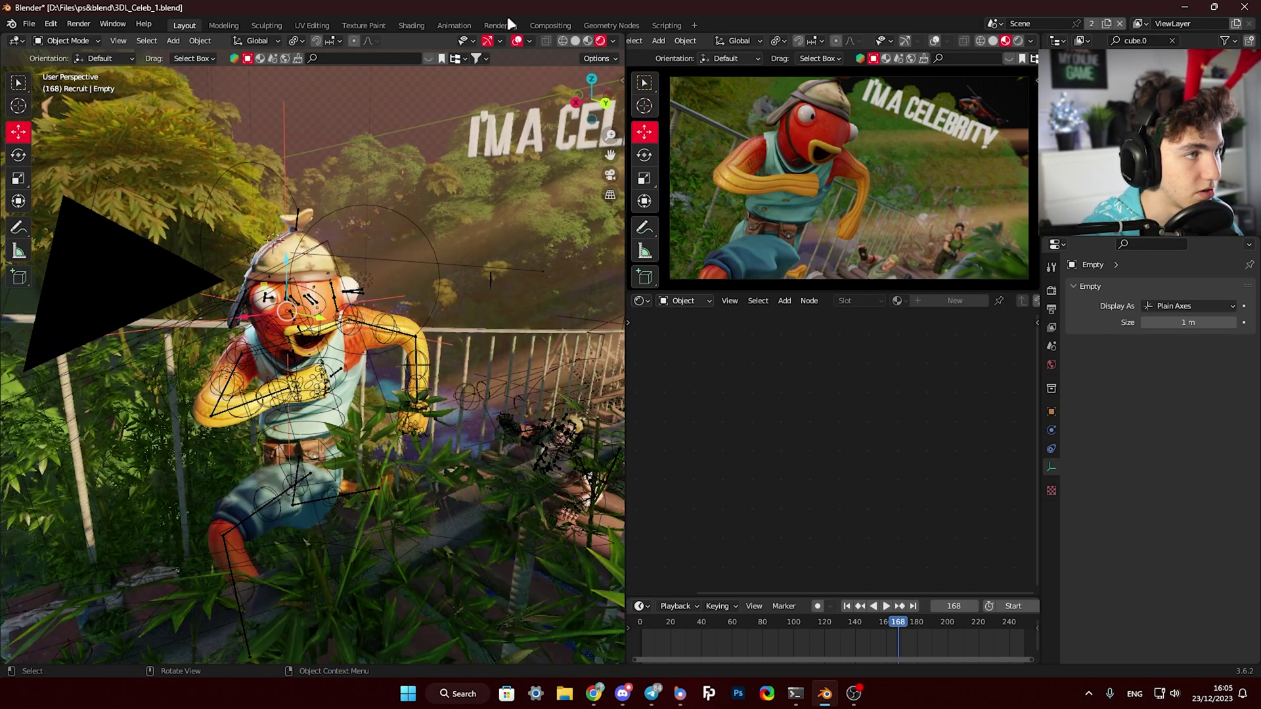
left_click(517, 40)
middle_click_drag(297, 287, 352, 260, "shift")
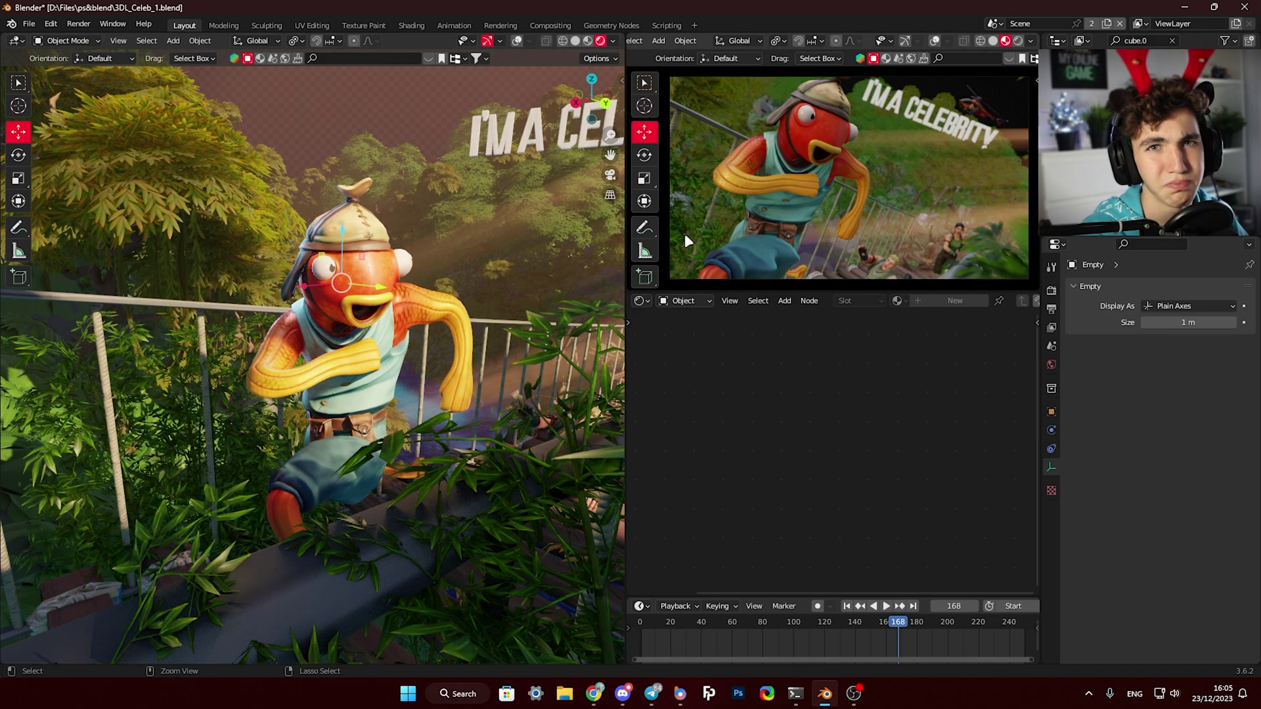
- Annotate the lit edges at the fish character's hat and bent elbow with freehand strokes
key("ctrl+Print")
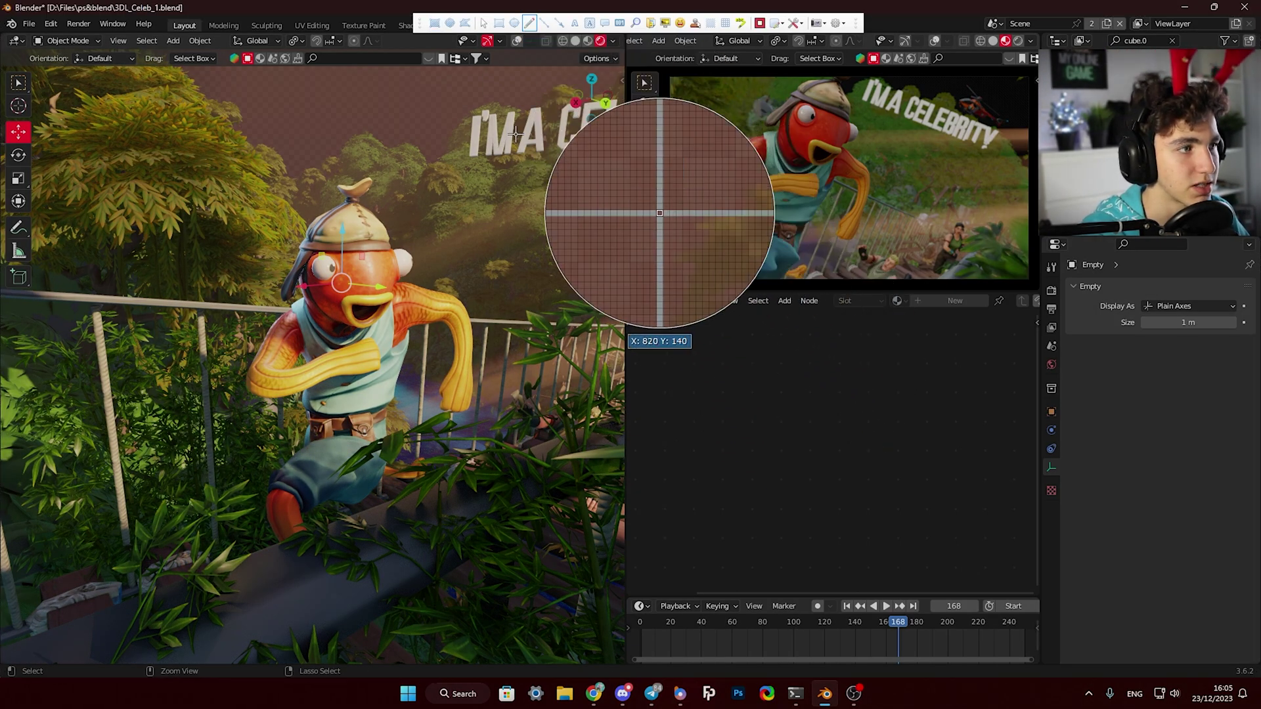
mouse_move(358, 203)
left_mouse_down()
mouse_move(307, 260)
mouse_move(295, 323)
mouse_move(220, 332)
mouse_move(318, 240)
mouse_move(345, 174)
mouse_move(400, 399)
mouse_move(339, 198)
left_mouse_up()
mouse_move(251, 415)
left_mouse_down()
mouse_move(304, 500)
mouse_move(225, 407)
left_mouse_up()
key("Escape")
- Show the viewport overlays and select the Area.002 point light beside the fish character to display its light settings
middle_click_drag(375, 288, 390, 293)
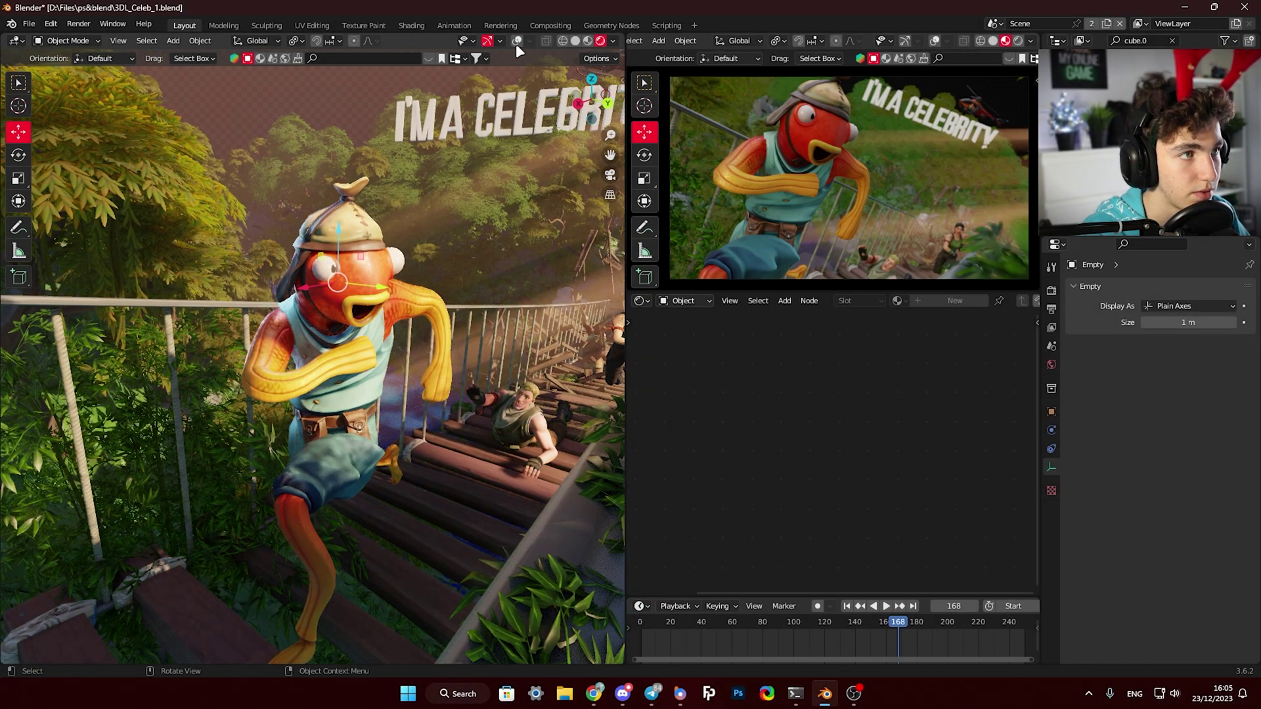
left_click(516, 41)
middle_click_drag(310, 273, 478, 265)
left_click(333, 365)
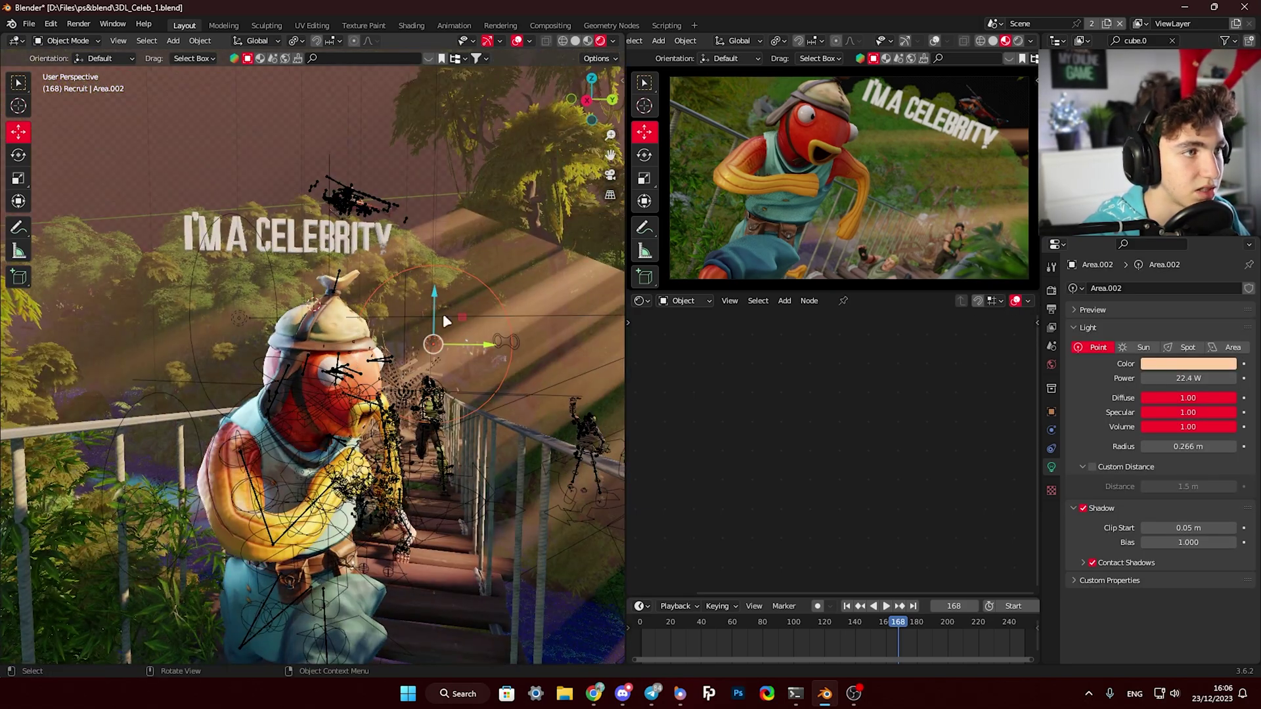
- Hide the viewport overlays and deselect the point light beside the fish character
middle_click_drag(346, 405, 275, 447)
key("alt+shift+z")
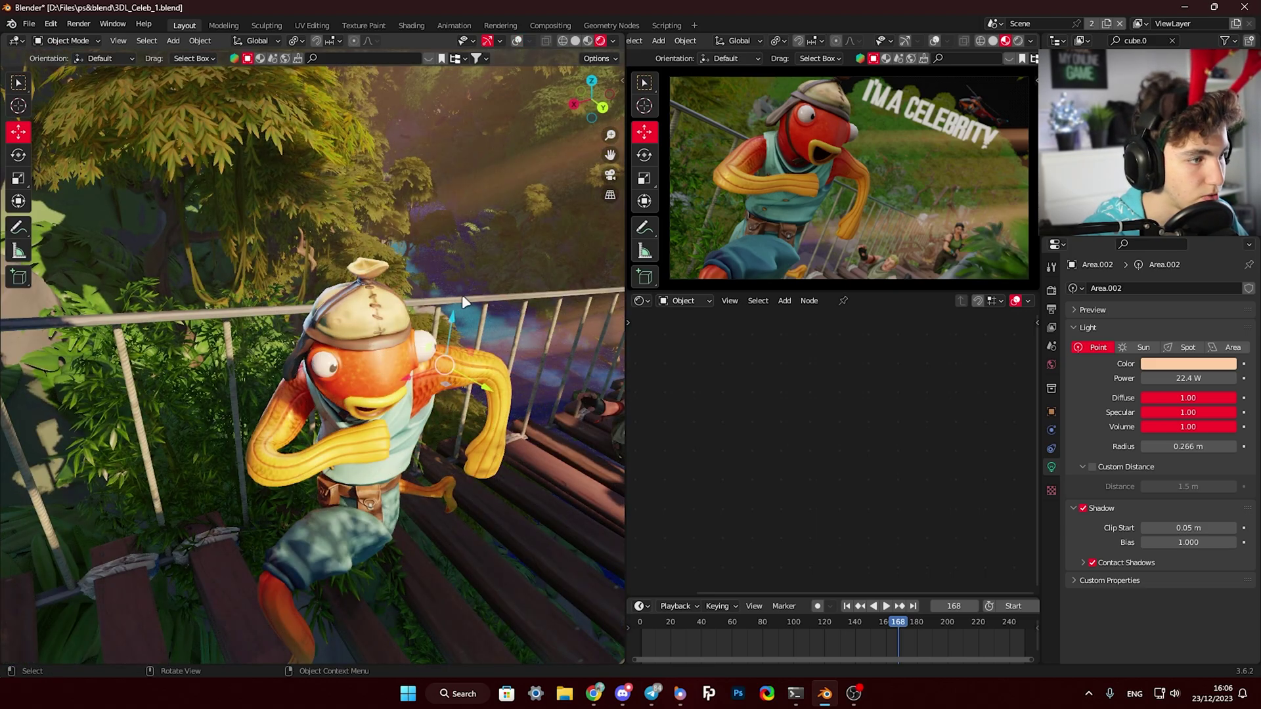
key("alt+a")
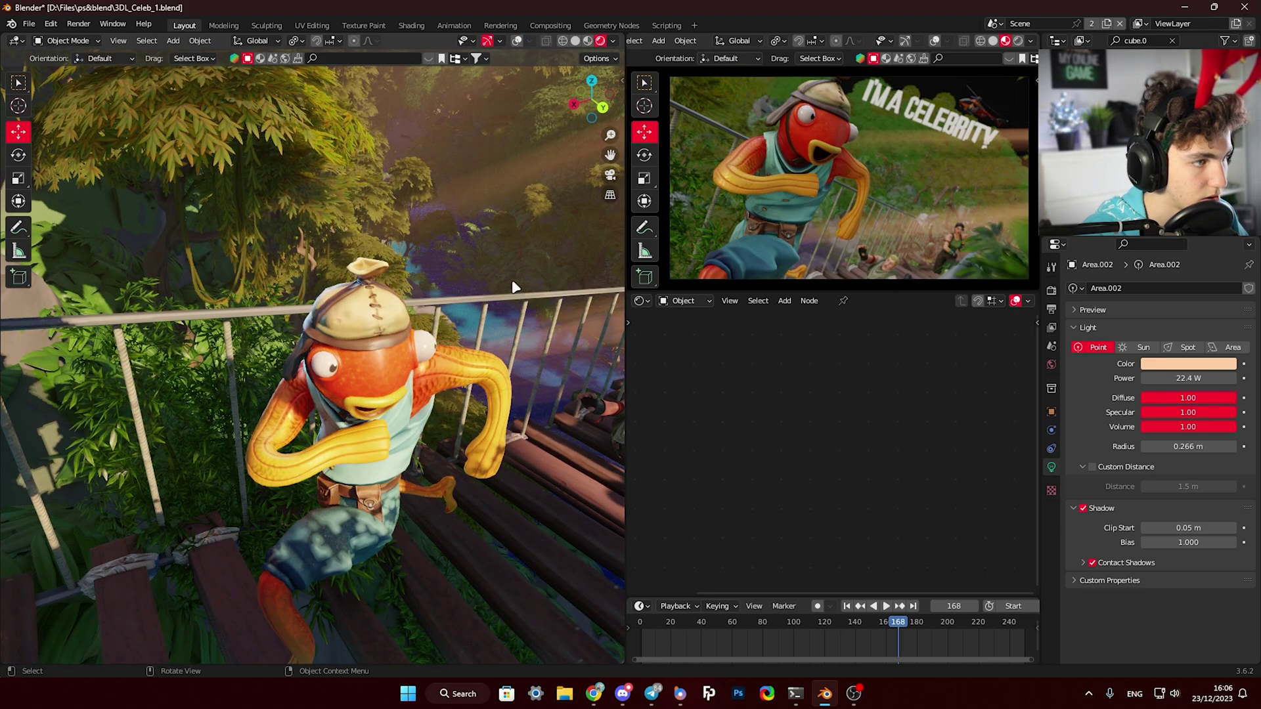
- Examine the fish character's head and arms up close with overlays hidden, and undo the point light's selection changes
left_click(516, 41)
middle_click_drag(511, 82, 518, 50)
left_click(517, 40)
scroll(479, 286, "up", 2)
middle_click_drag(480, 286, 495, 274)
key("ctrl+z")
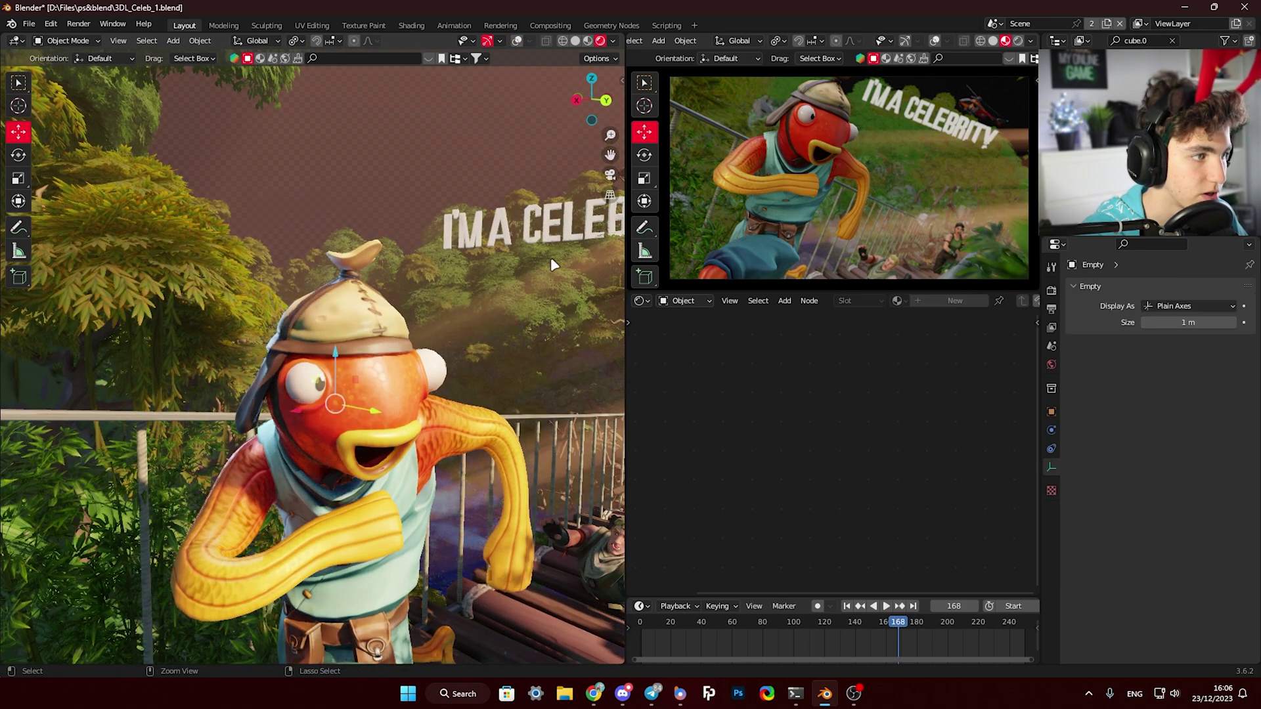
- Select the warm point light beside the fish character and show the viewport overlays around the character
left_click(498, 294, "ctrl")
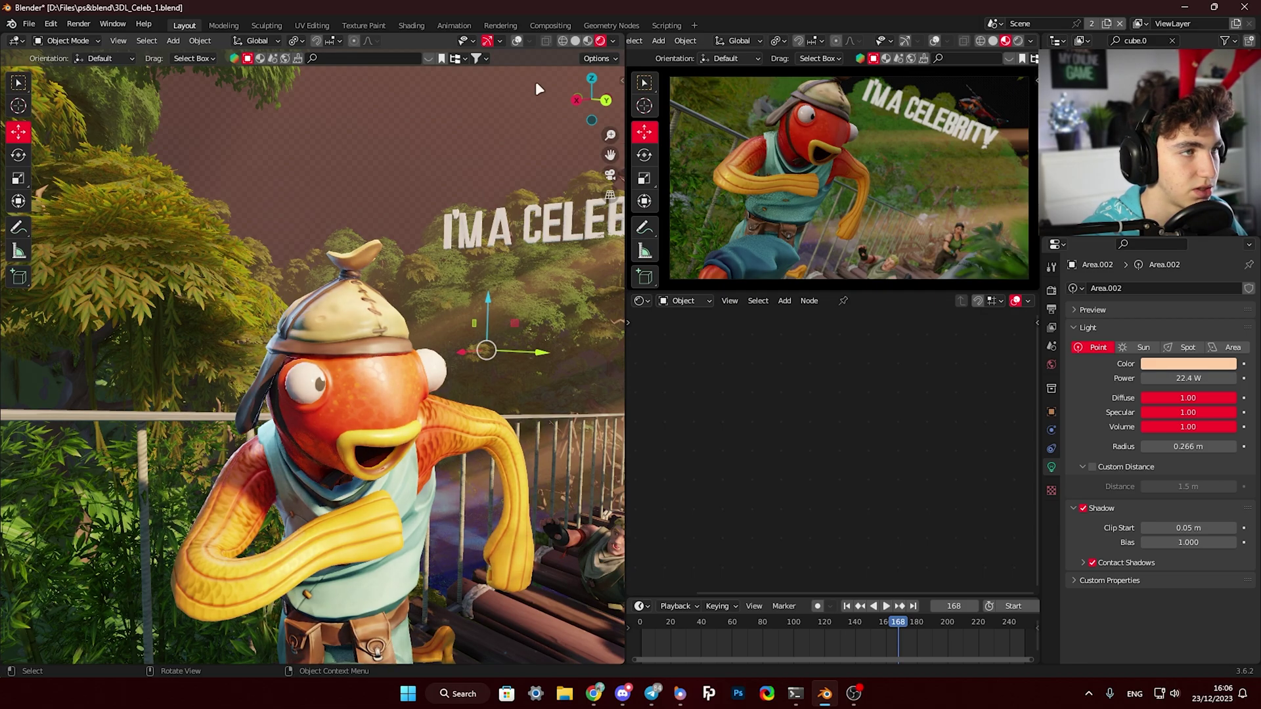
left_click(517, 41)
scroll(365, 333, "down", 2)
middle_click_drag(394, 381, 427, 384, "shift")
scroll(427, 411, "down", 2)
scroll(423, 398, "up", 4)
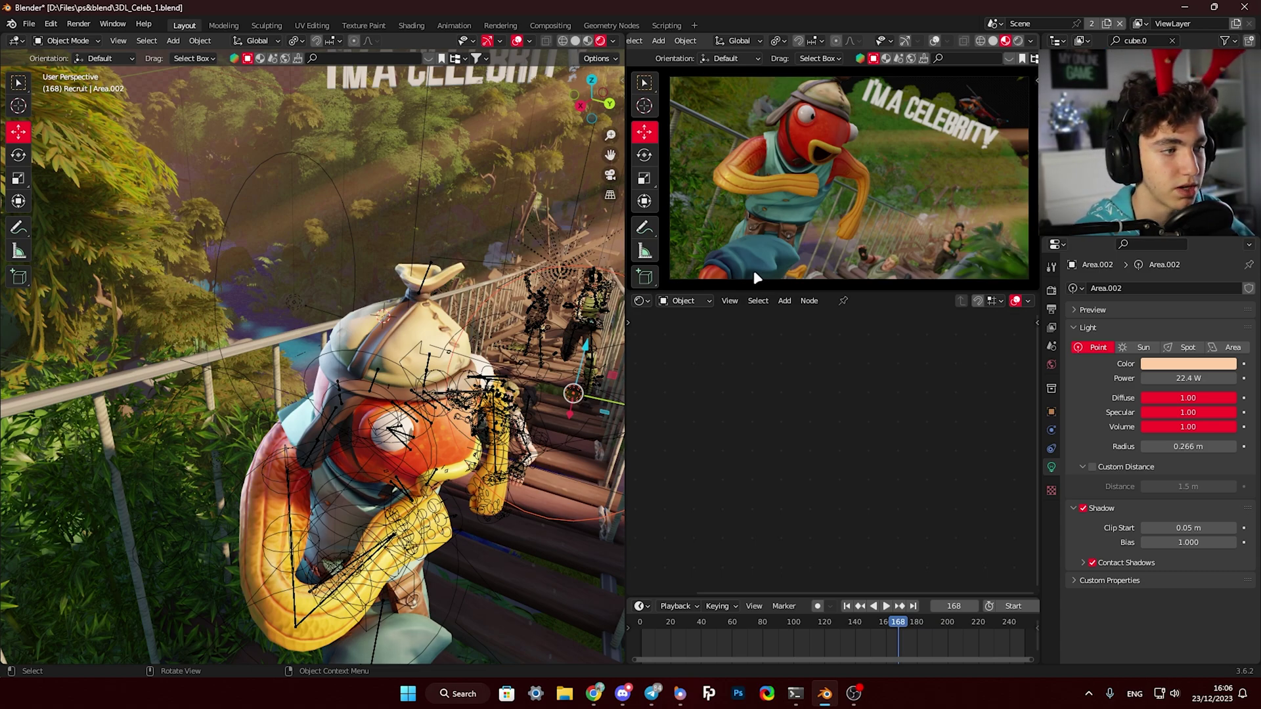
middle_click_drag(391, 367, 375, 397)
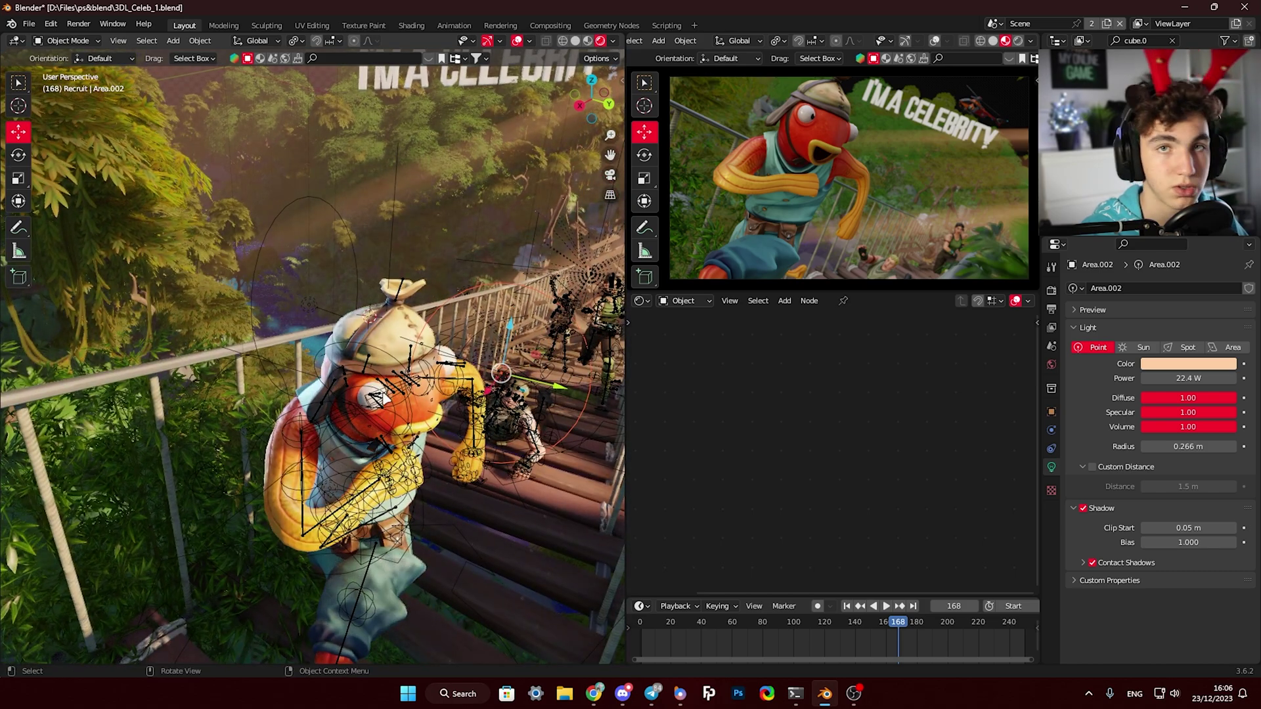
- Select the blue area light behind the fish character's arm and open its light color to view the hex code
left_click(309, 304)
middle_click_drag(309, 306, 256, 328)
left_click(249, 327, "shift")
mouse_move(411, 385)
middle_mouse_down()
mouse_move(388, 385)
mouse_move(415, 388)
middle_mouse_up()
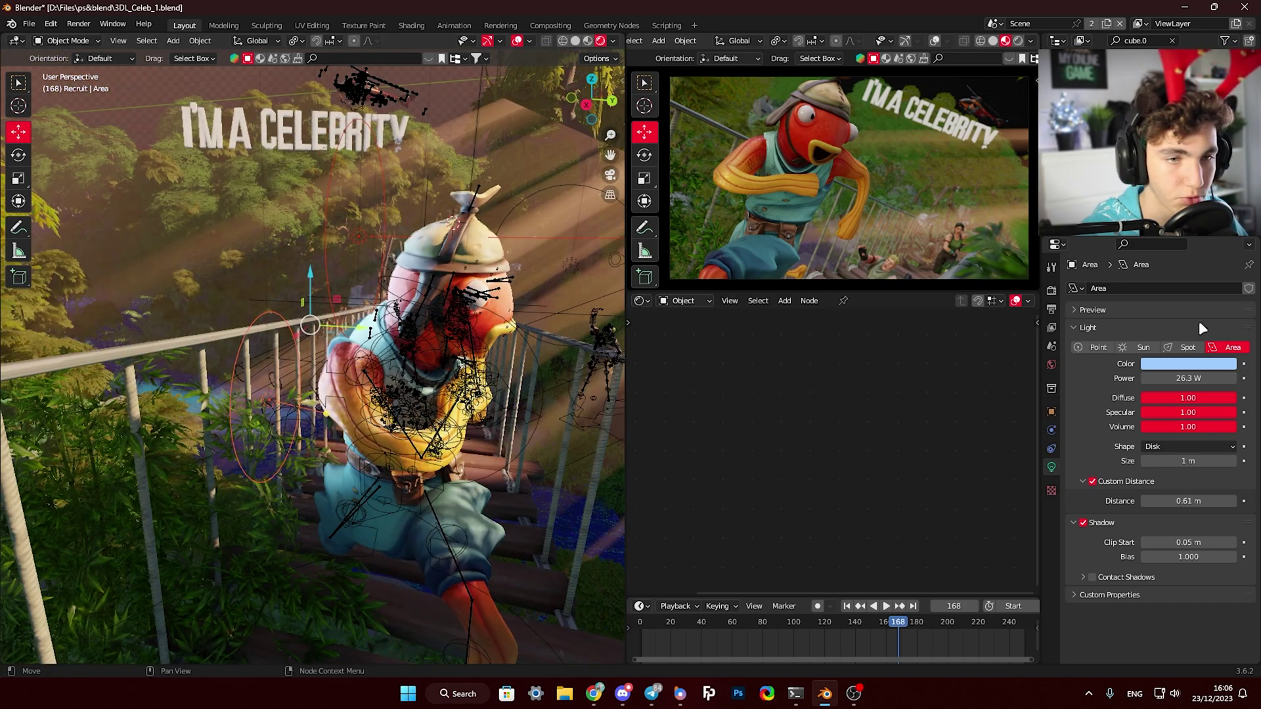
left_click(1193, 365)
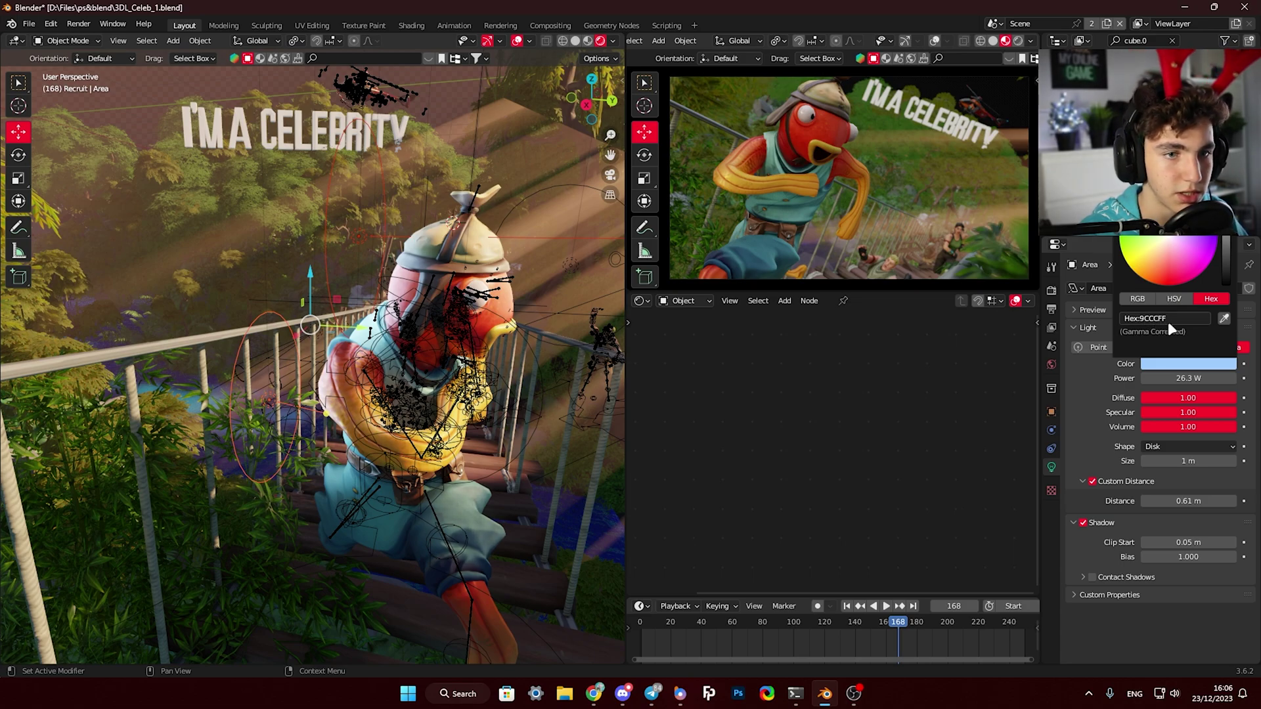
middle_click_drag(425, 302, 356, 339)
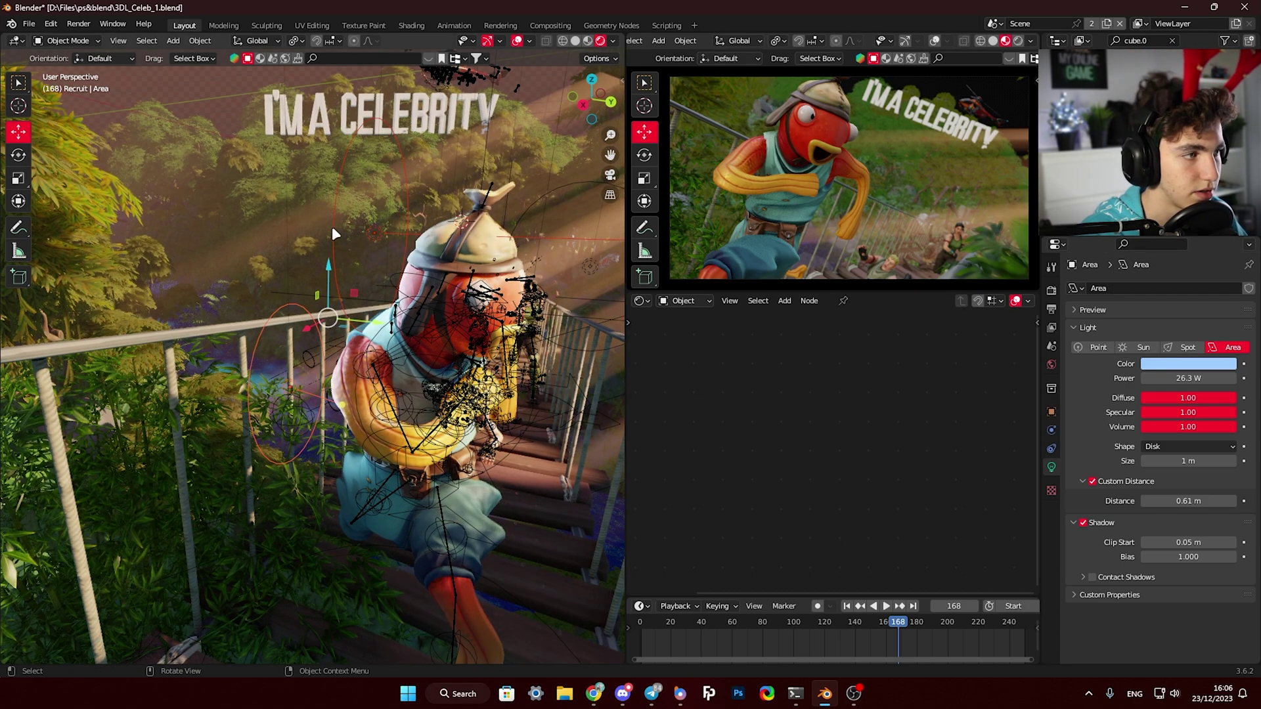
- Compare the settings of the upper and lower blue area lights behind the fish character
left_click(372, 234)
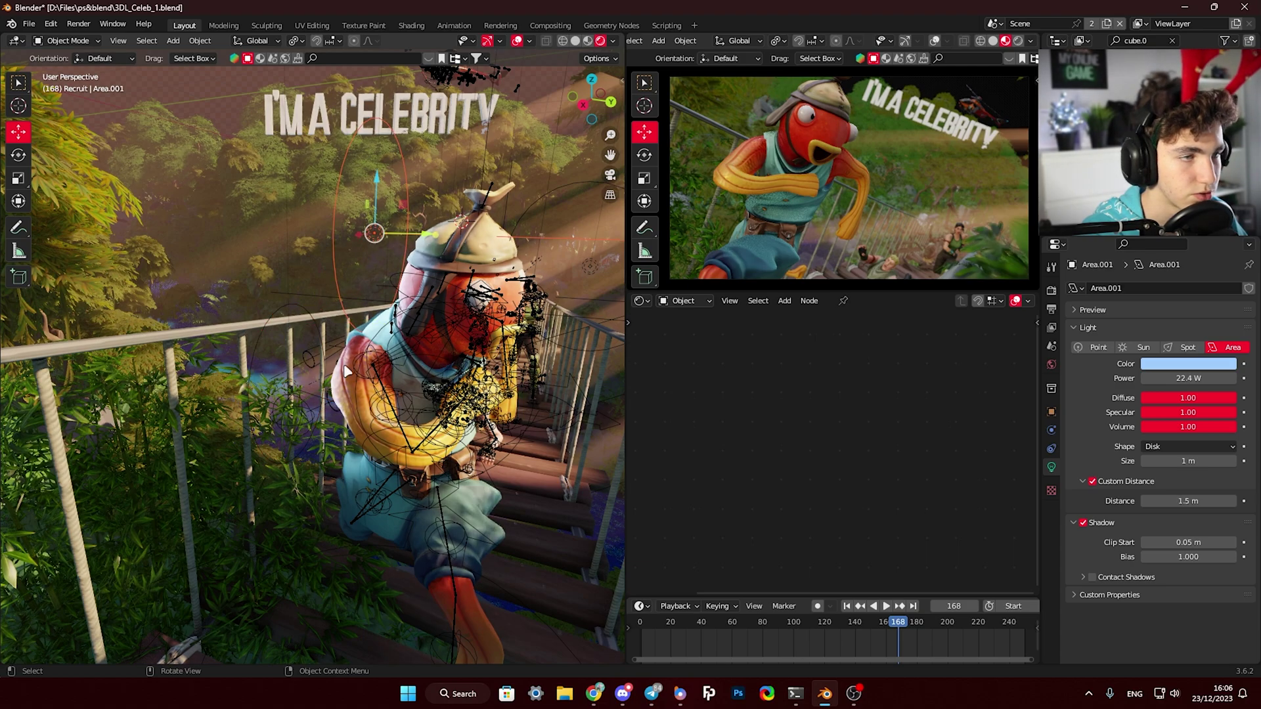
left_click(274, 313)
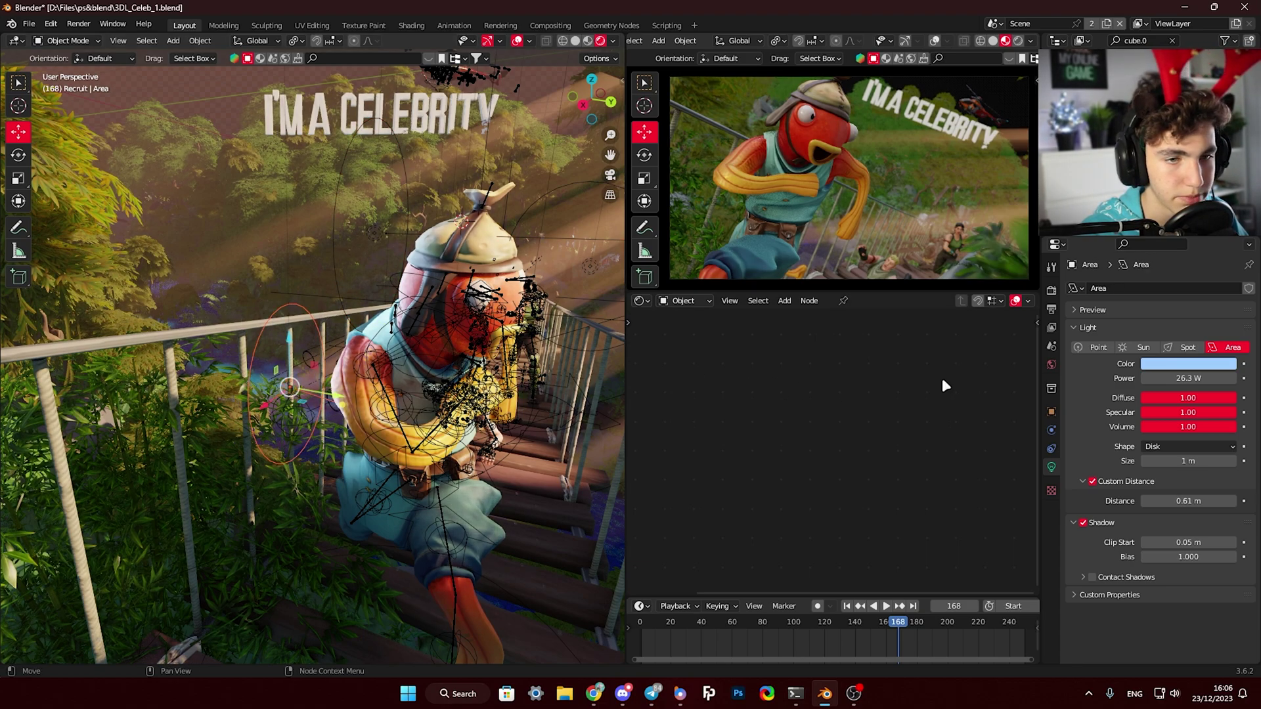
left_click(340, 163)
scroll(413, 376, "up", 4)
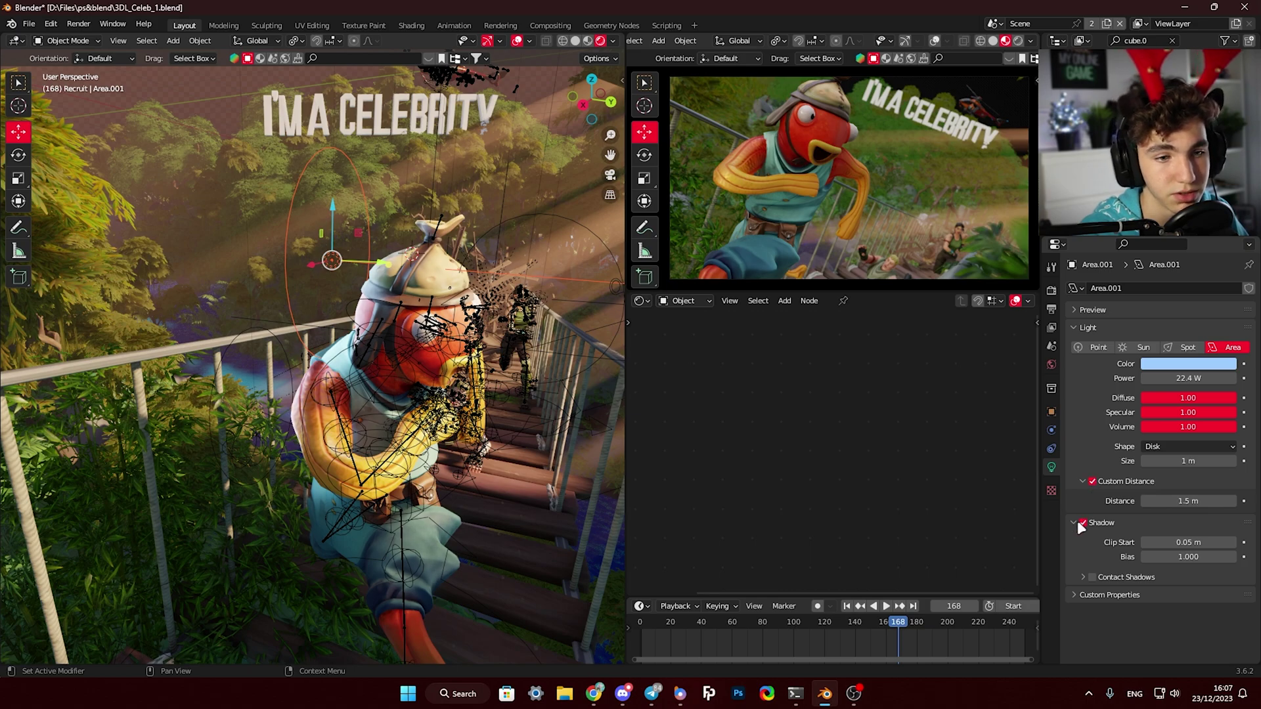
middle_click_drag(411, 368, 256, 582, "shift")
scroll(256, 582, "up", 2)
middle_click_drag(451, 222, 462, 235)
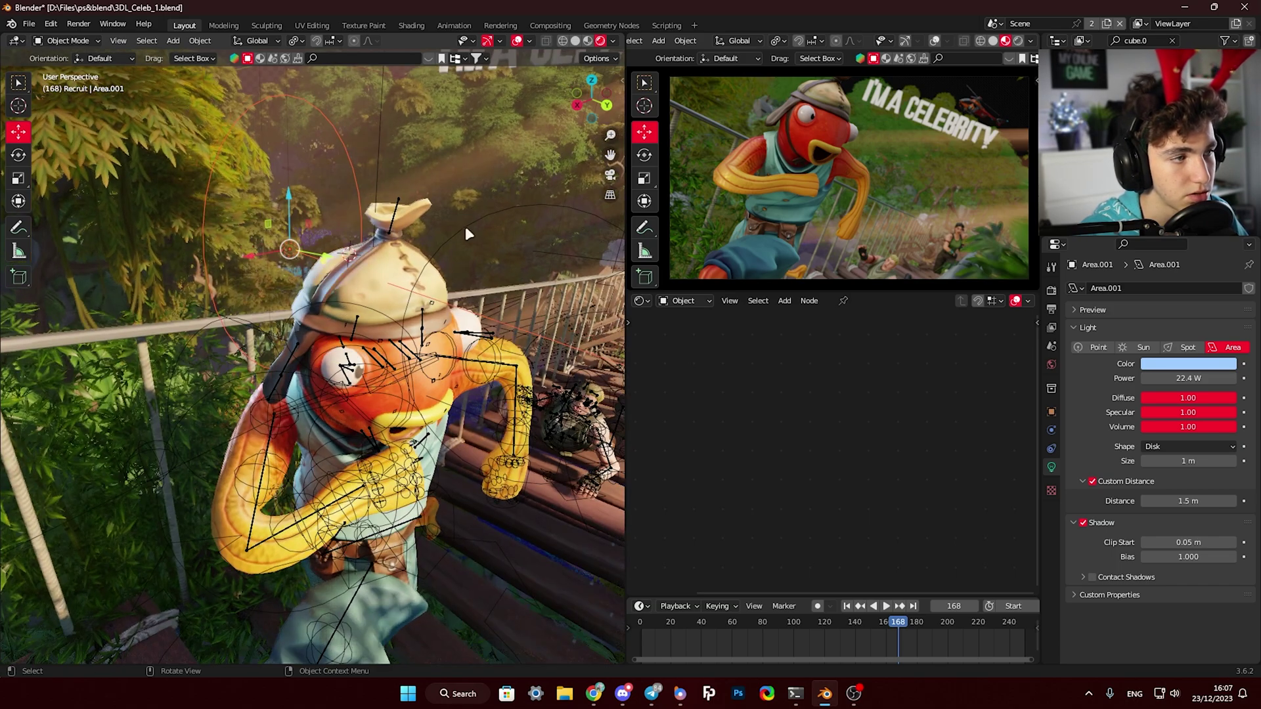
- Check the shadow settings of the warm point light beside the fish character, and reselect the upper blue area light
left_click(468, 224)
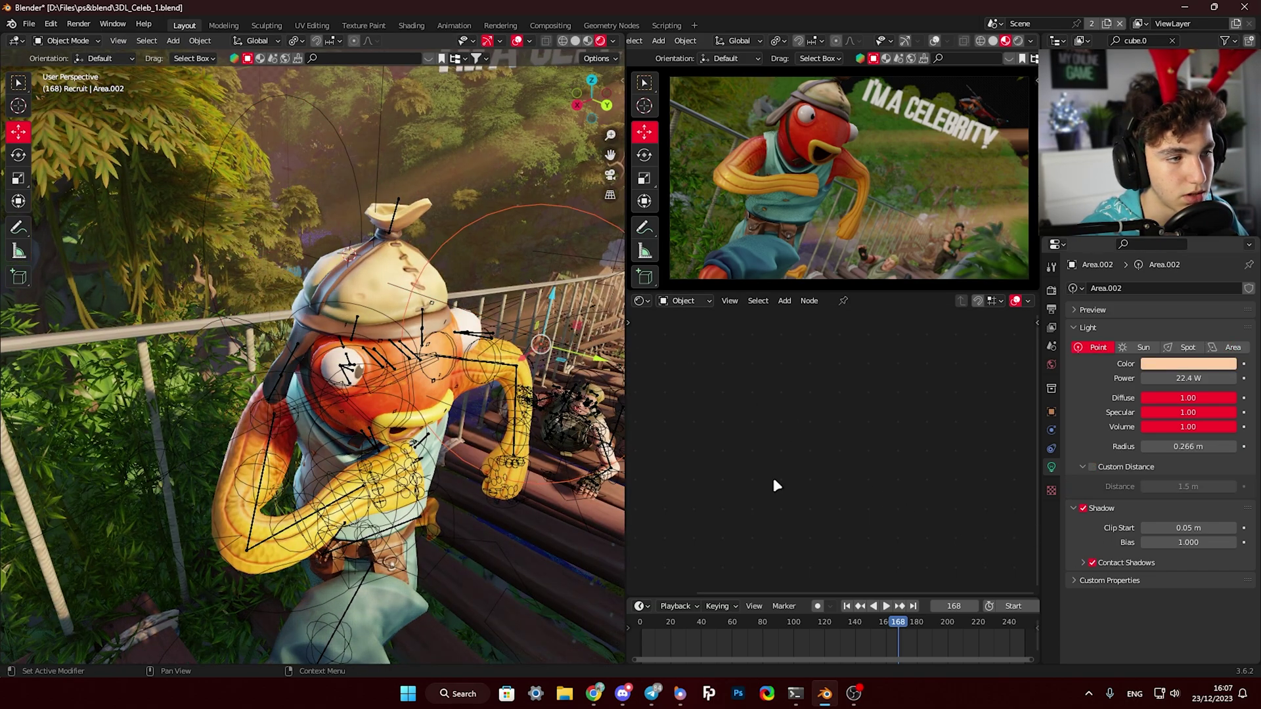
scroll(352, 376, "down", 2)
middle_click_drag(352, 376, 336, 392, "shift")
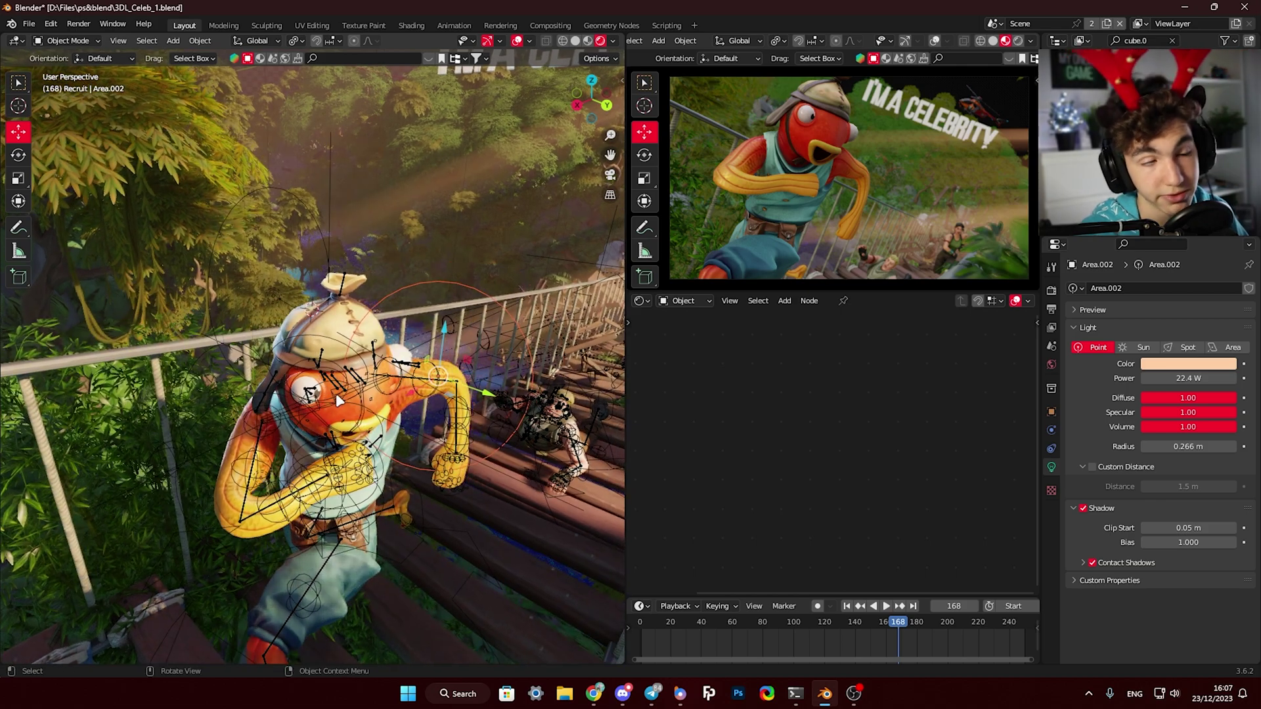
left_click(1082, 508)
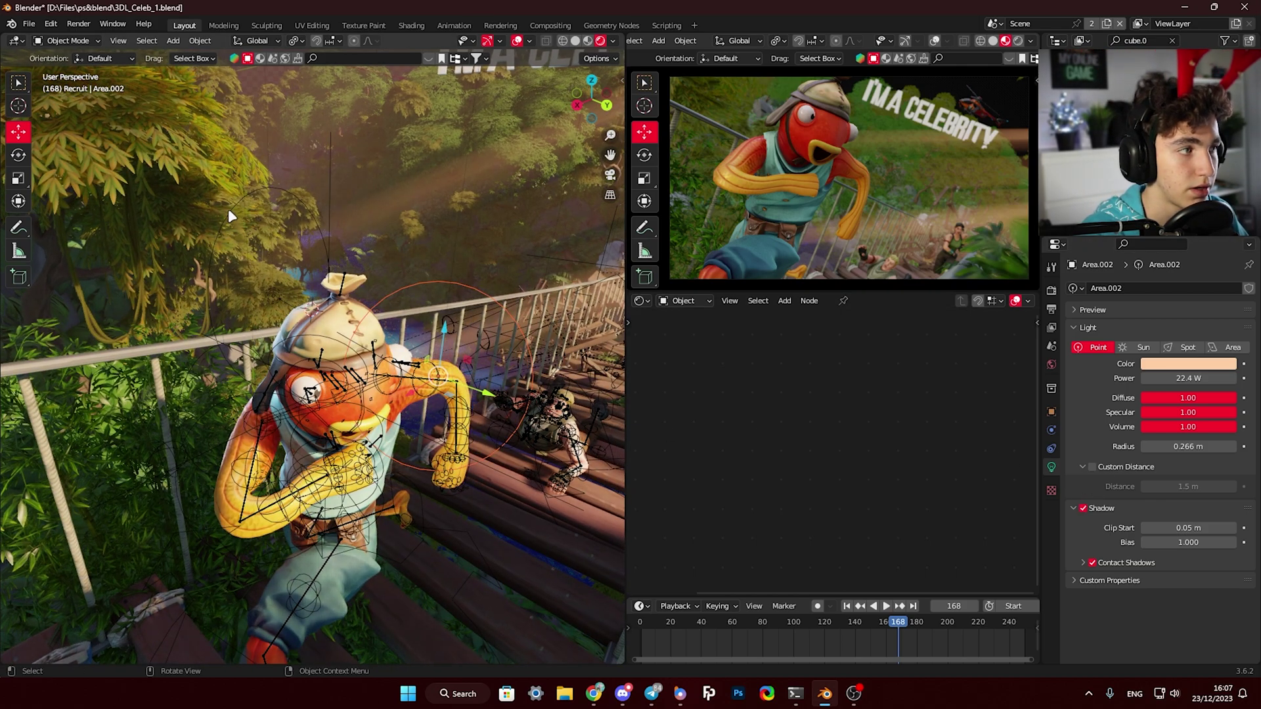
left_click(273, 295)
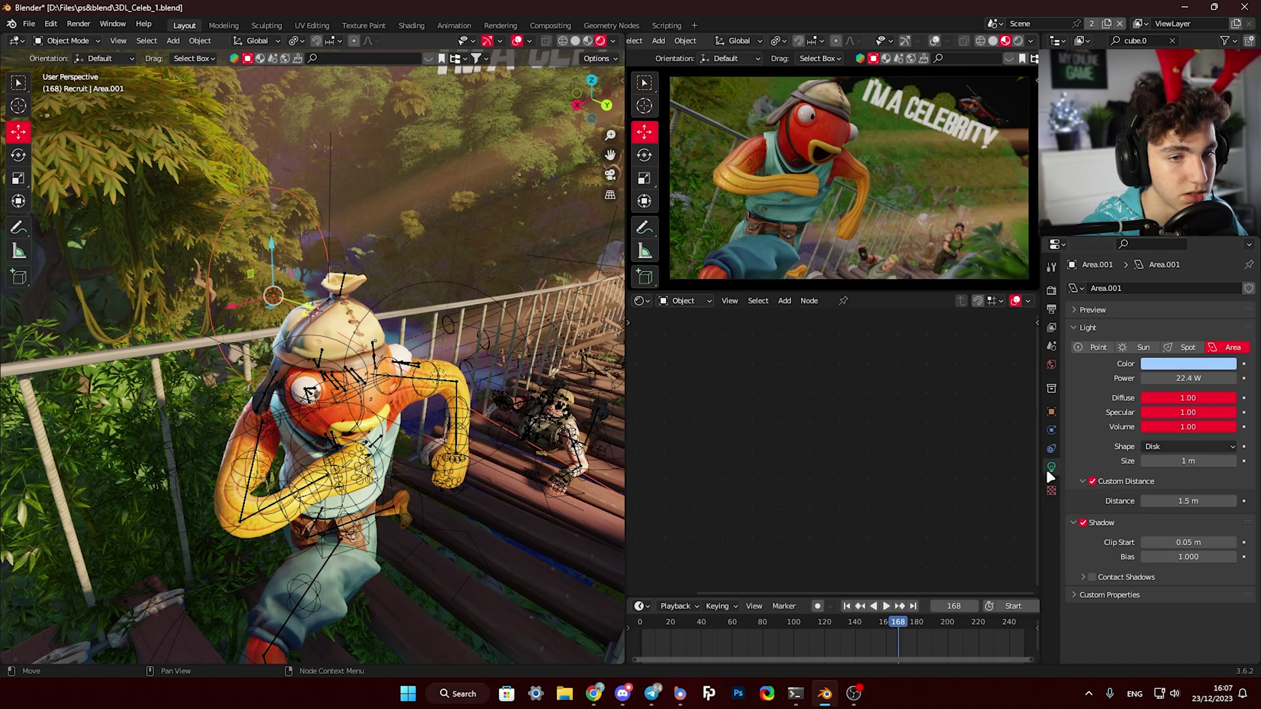
- Outline the back of the fish character's head with a freehand screen annotation, and discard the annotation
middle_click_drag(458, 386, 441, 330)
key("ctrl+Print")
left_click(529, 23)
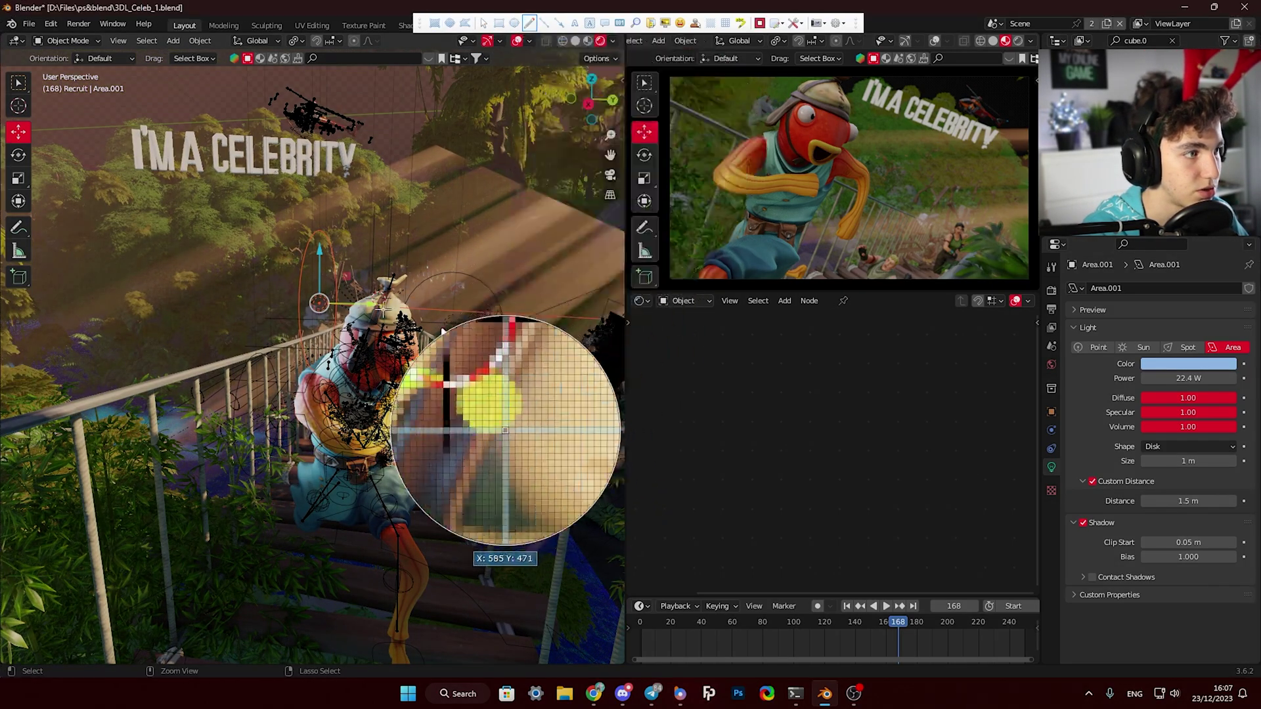
mouse_move(354, 327)
left_mouse_down()
mouse_move(372, 372)
mouse_move(352, 328)
left_mouse_up()
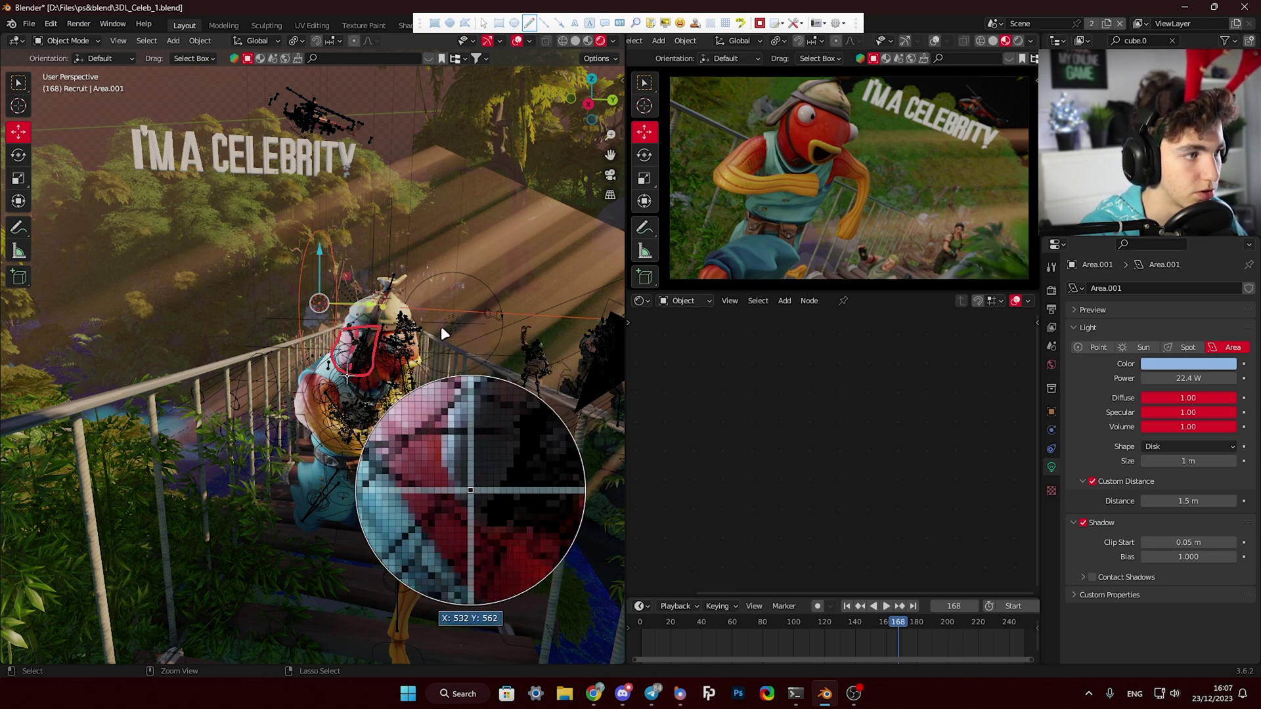
key("Escape")
- Examine the running female character on the bridge up close and hide the viewport overlays
middle_click_drag(465, 304, 368, 345)
middle_click_drag(591, 380, 459, 373, "shift")
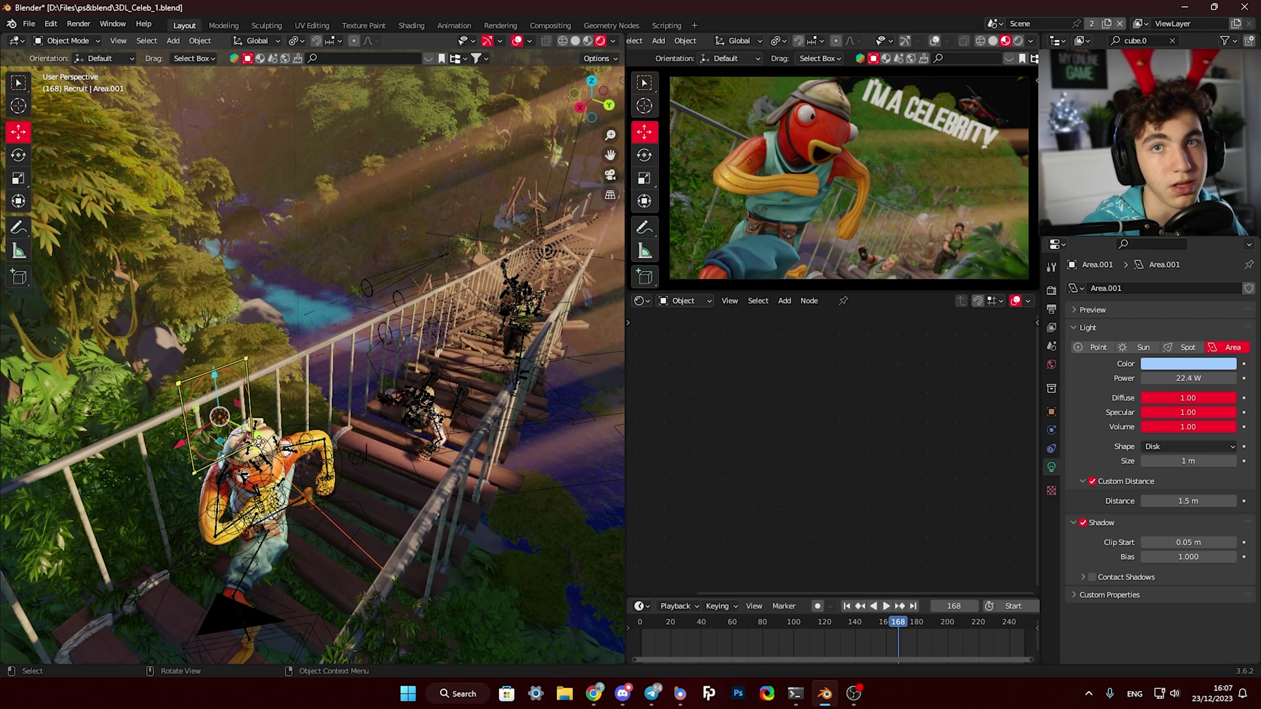
scroll(516, 312, "up", 8)
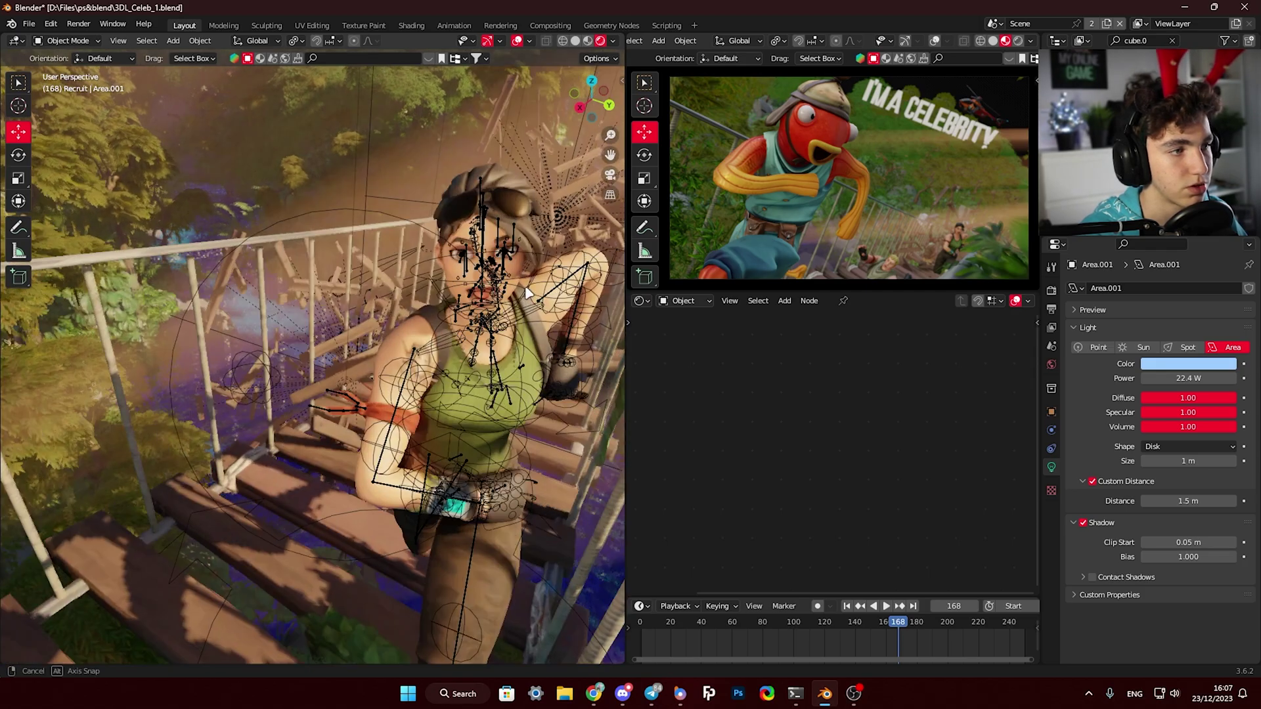
middle_click_drag(522, 302, 489, 272)
left_click(516, 41)
scroll(458, 170, "down", 4)
middle_click_drag(458, 171, 441, 256, "shift")
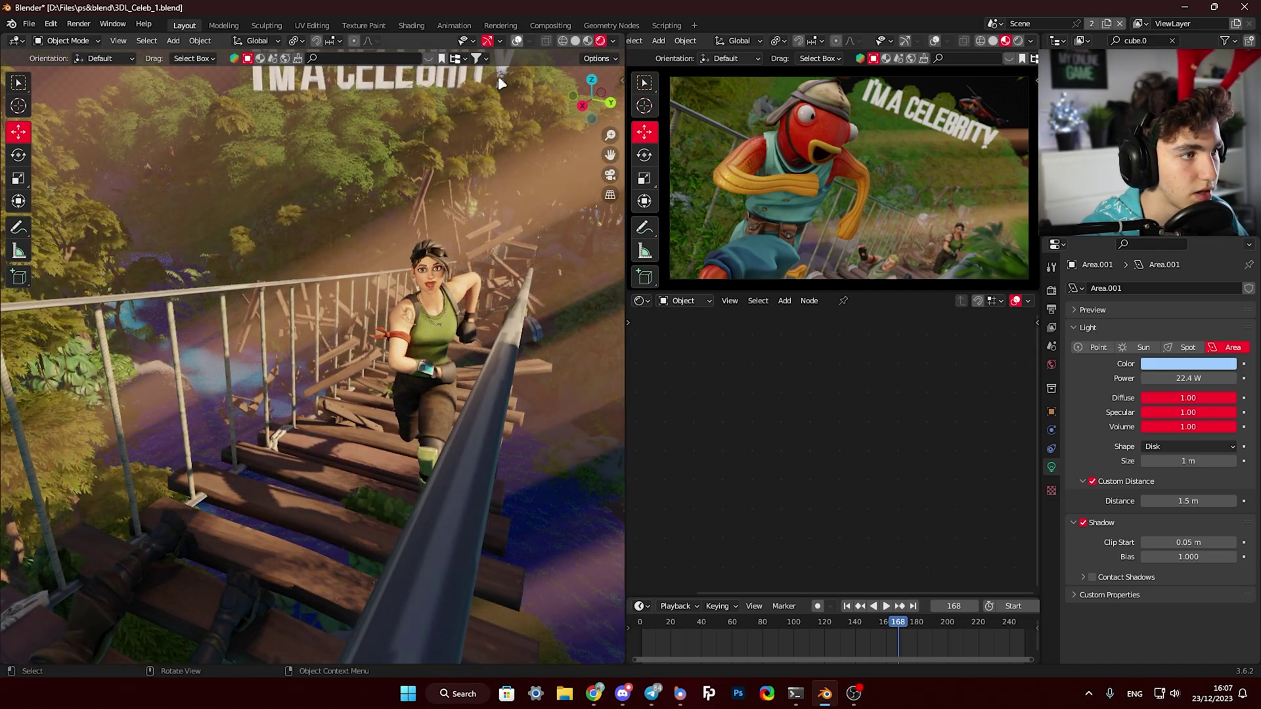
- Show the overlays and move the Area.004 point light beside the female character -0.23313 m along the global Y axis
key("shift+alt+z")
left_click(406, 299)
key("g")
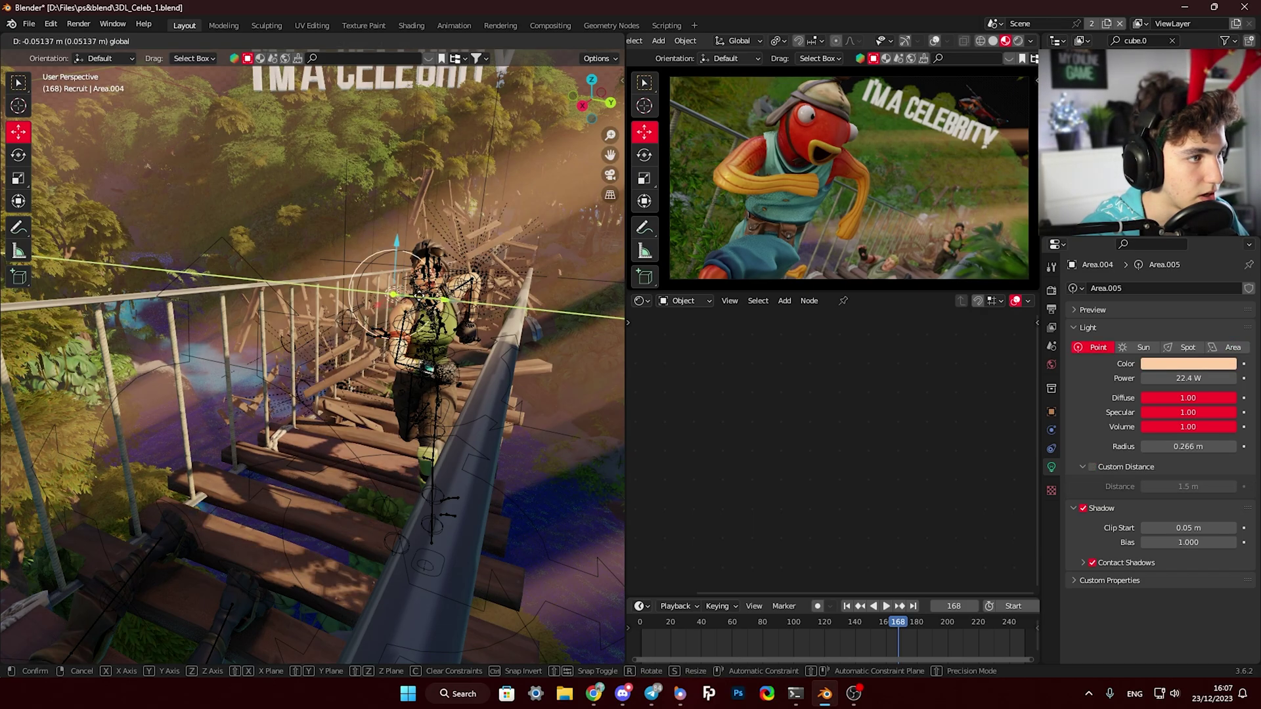
left_click(407, 315)
middle_click_drag(407, 316, 402, 371)
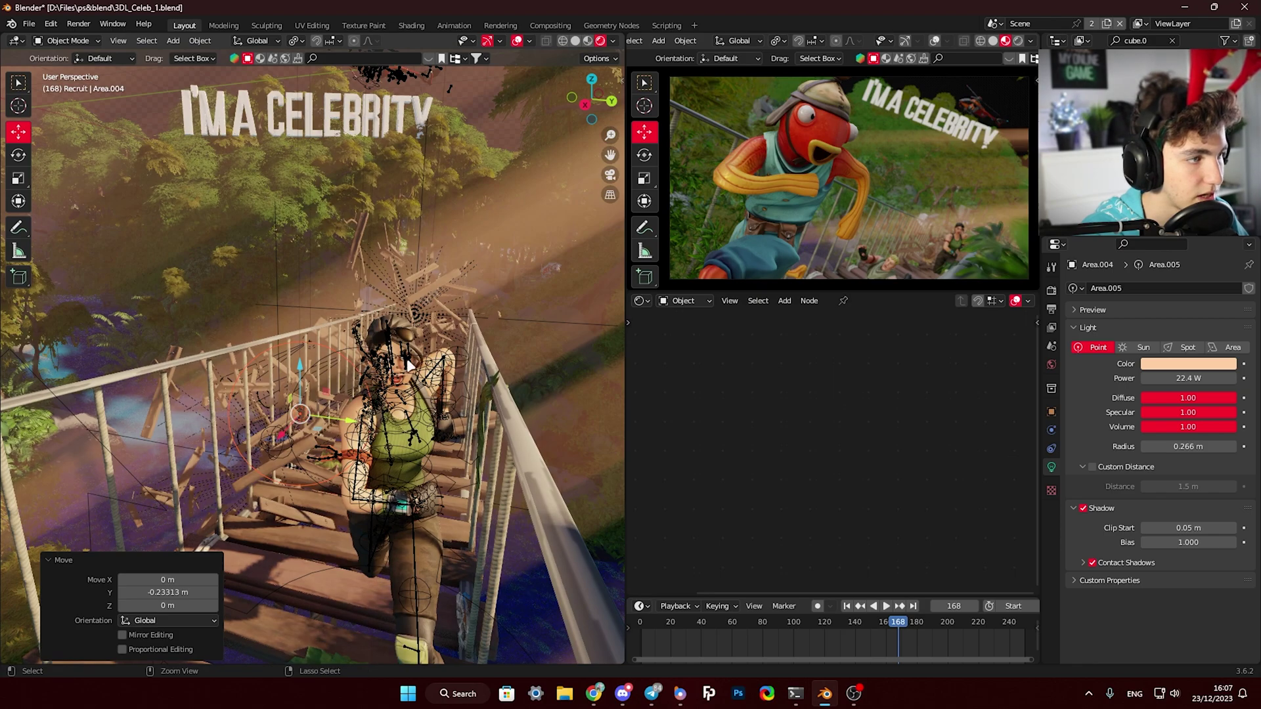
left_click(403, 372)
- Examine the point light's effect on the female character from several angles with the overlays hidden and shown
left_click(517, 41)
middle_click_drag(387, 388, 360, 277)
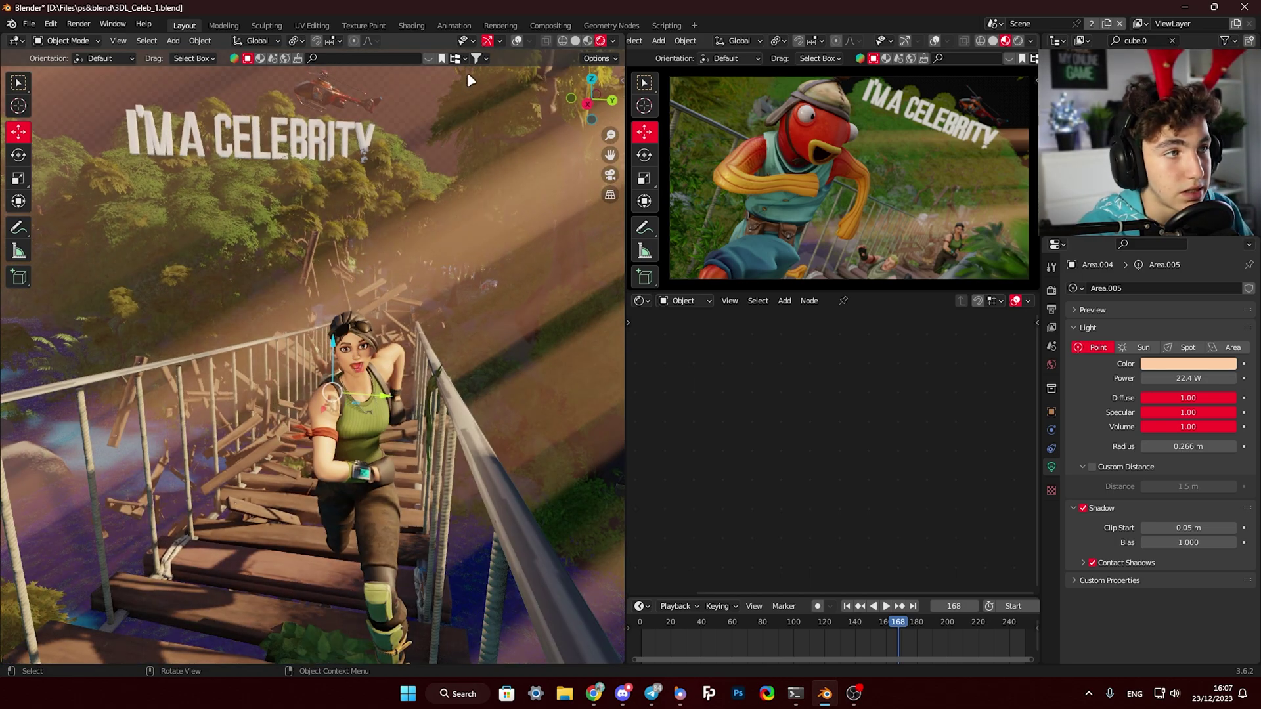
left_click(513, 42)
left_click(512, 43)
middle_click_drag(343, 428, 528, 113)
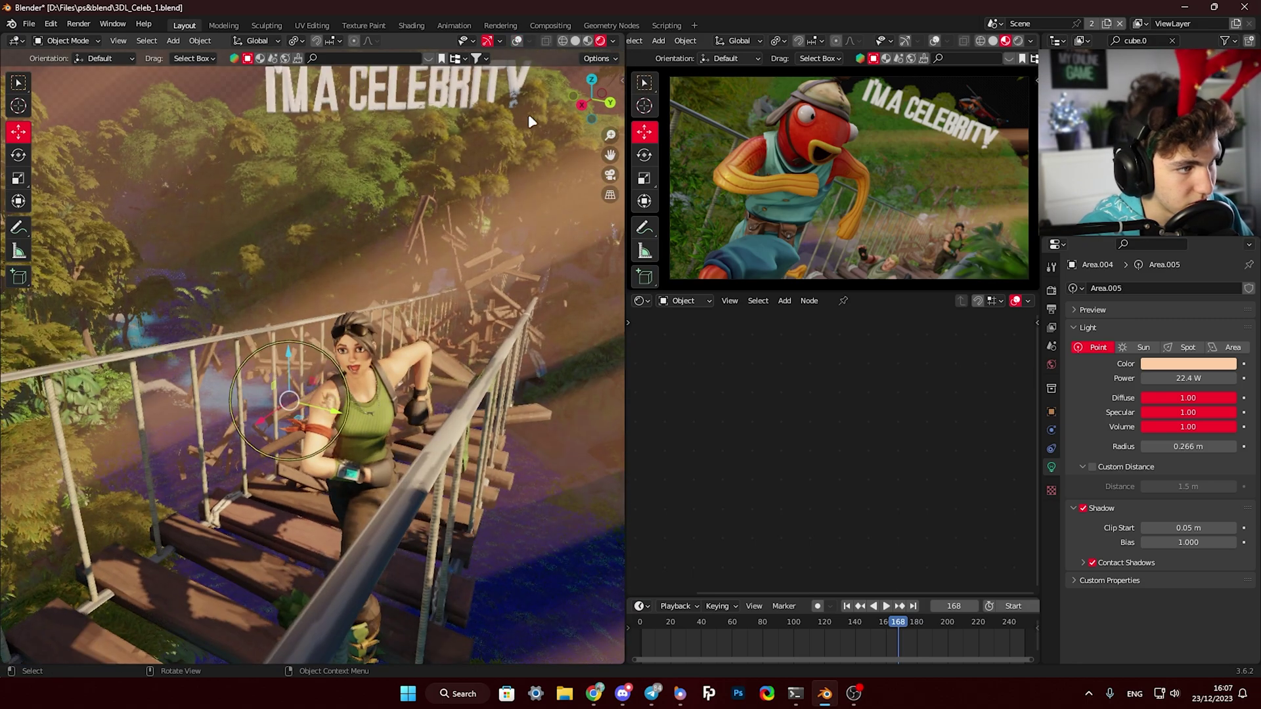
left_click(517, 42)
middle_click_drag(350, 388, 238, 256)
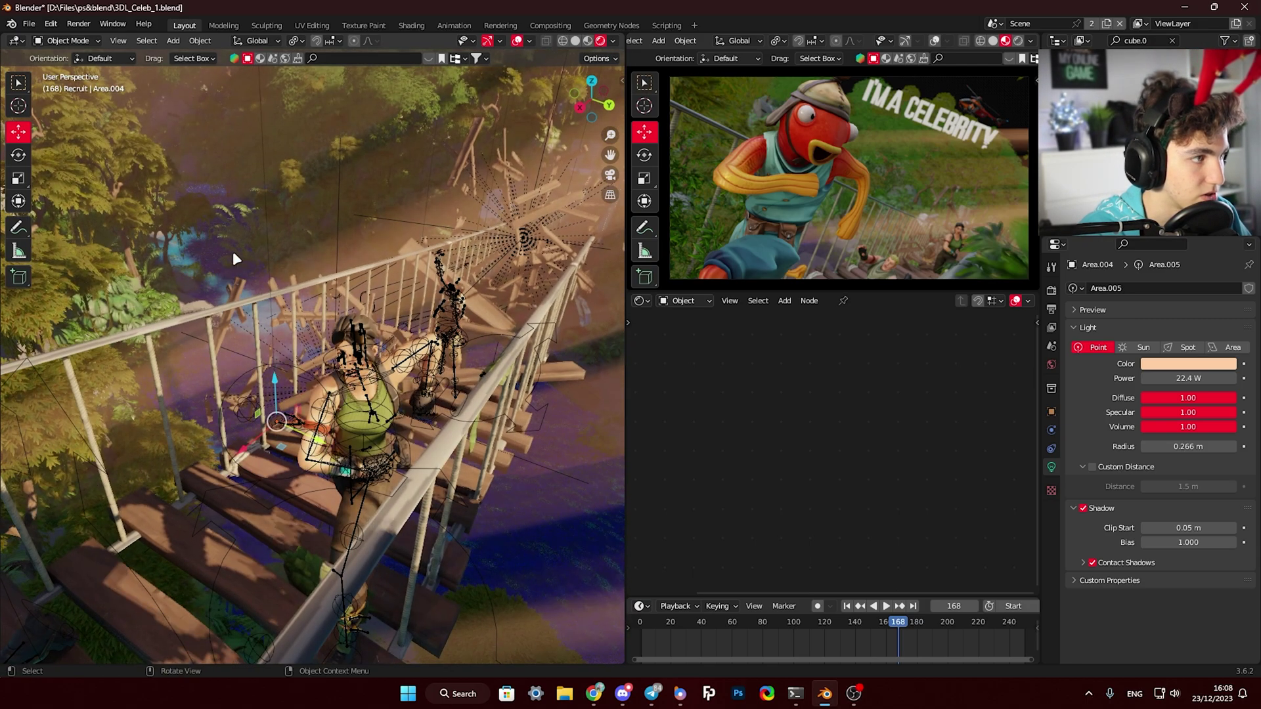
middle_click_drag(341, 407, 290, 403)
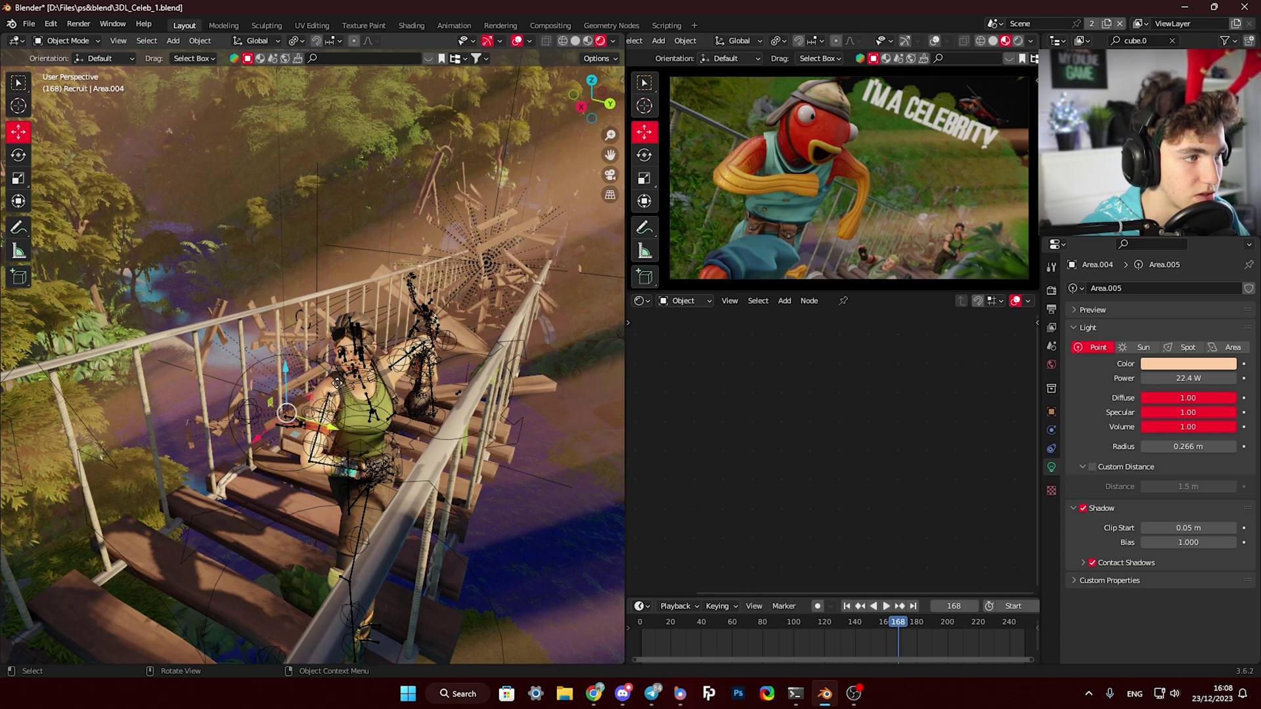
- Undo the move and selection changes of the female character's point lights, and show the overlays again
left_click(281, 431)
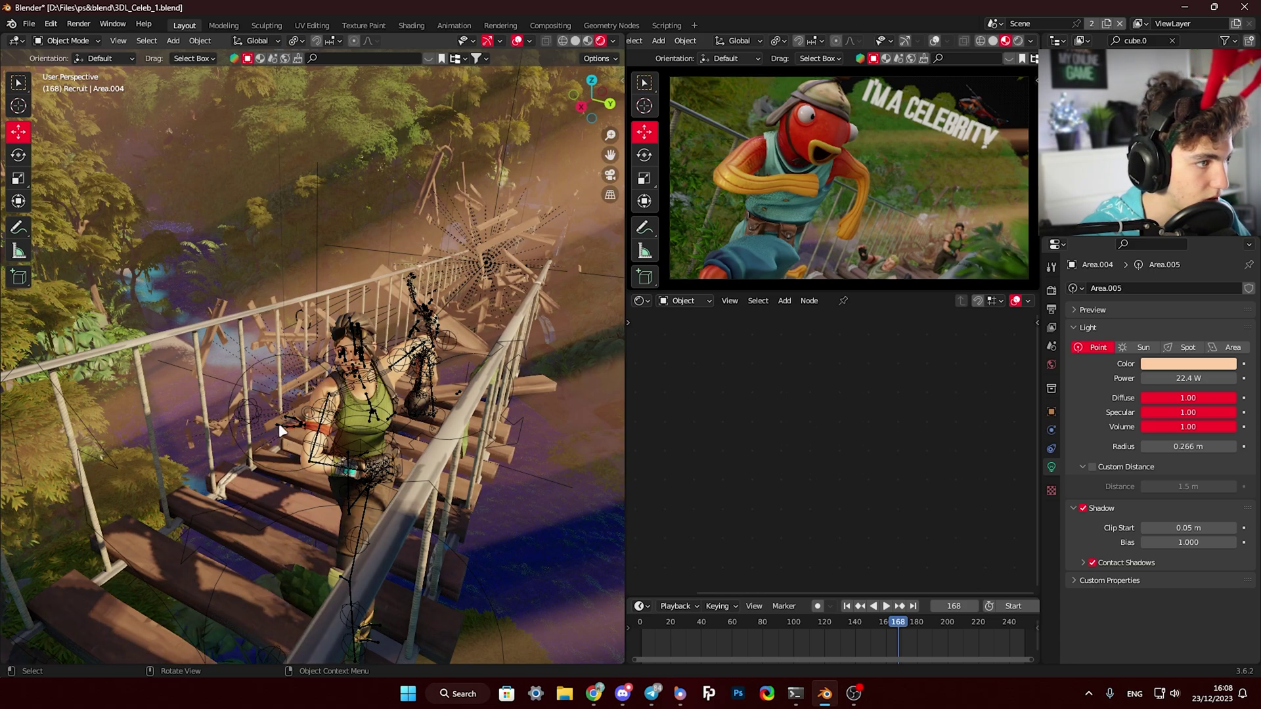
left_click(517, 41)
middle_click_drag(371, 318, 424, 338)
key("ctrl+z")
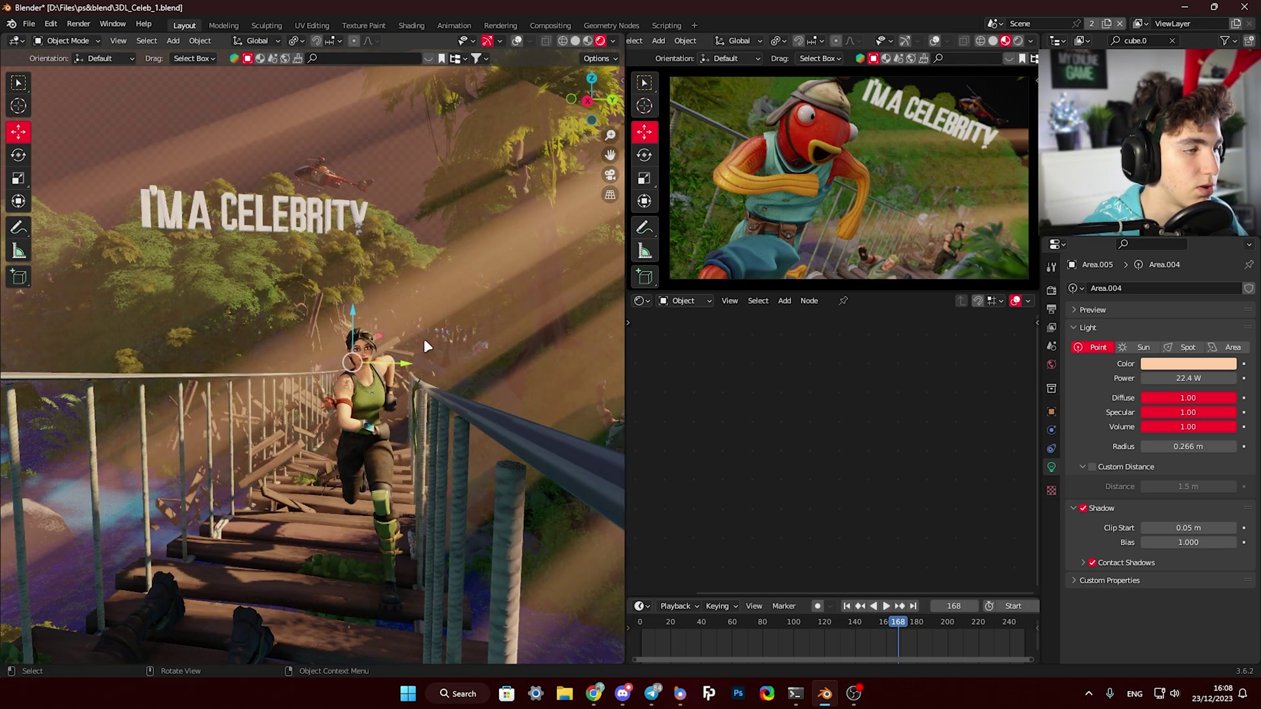
left_click(416, 342)
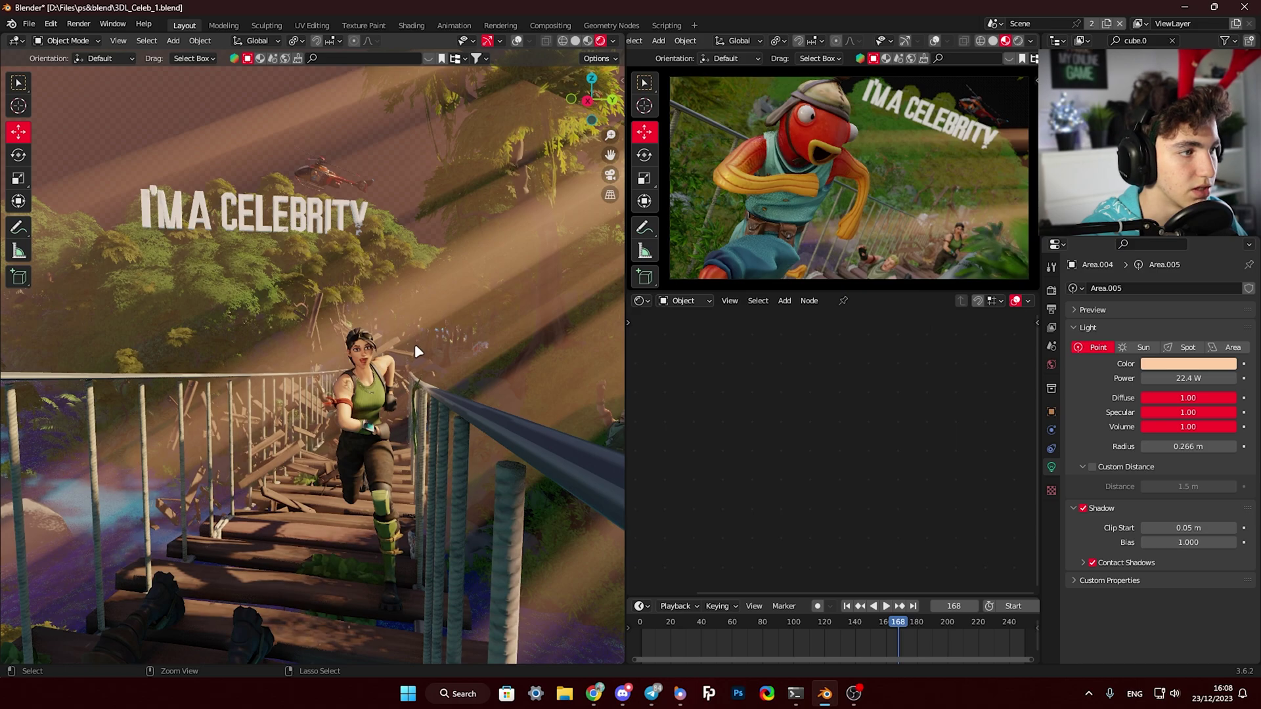
left_click(412, 345)
middle_click_drag(412, 344, 470, 394)
left_click(517, 40)
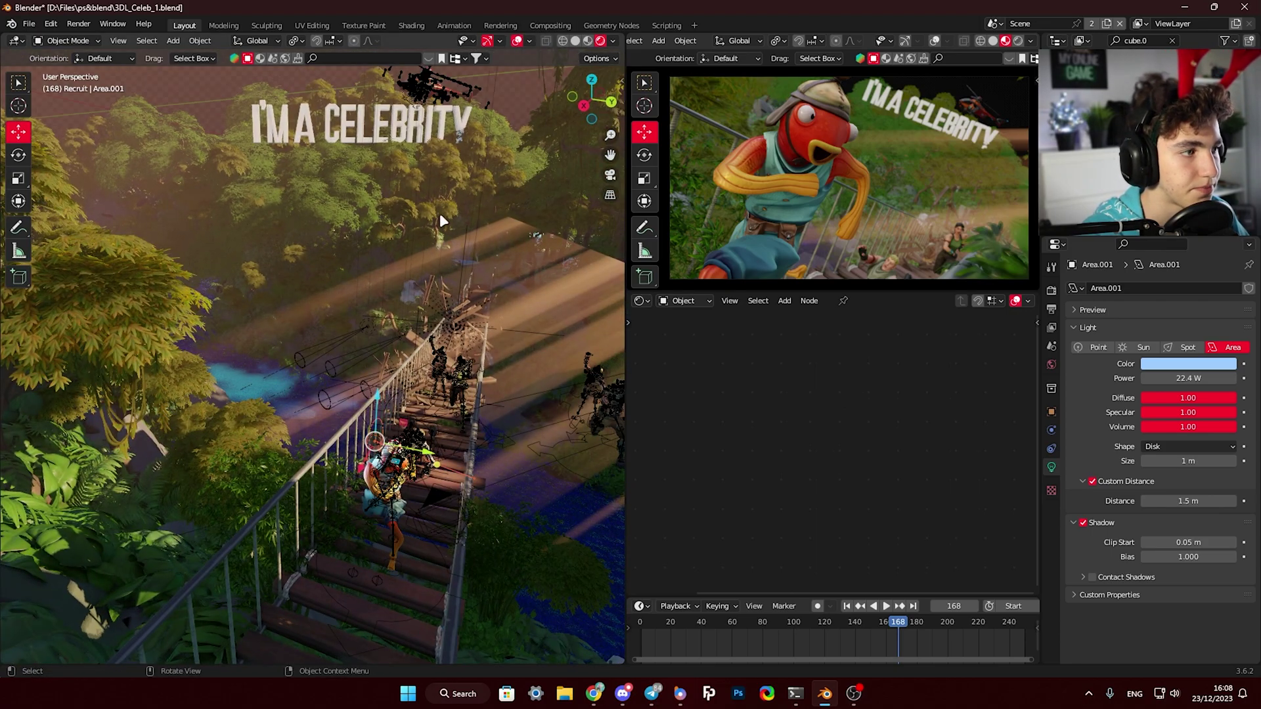
scroll(440, 214, "down", 1)
middle_click_drag(416, 257, 416, 328, "shift")
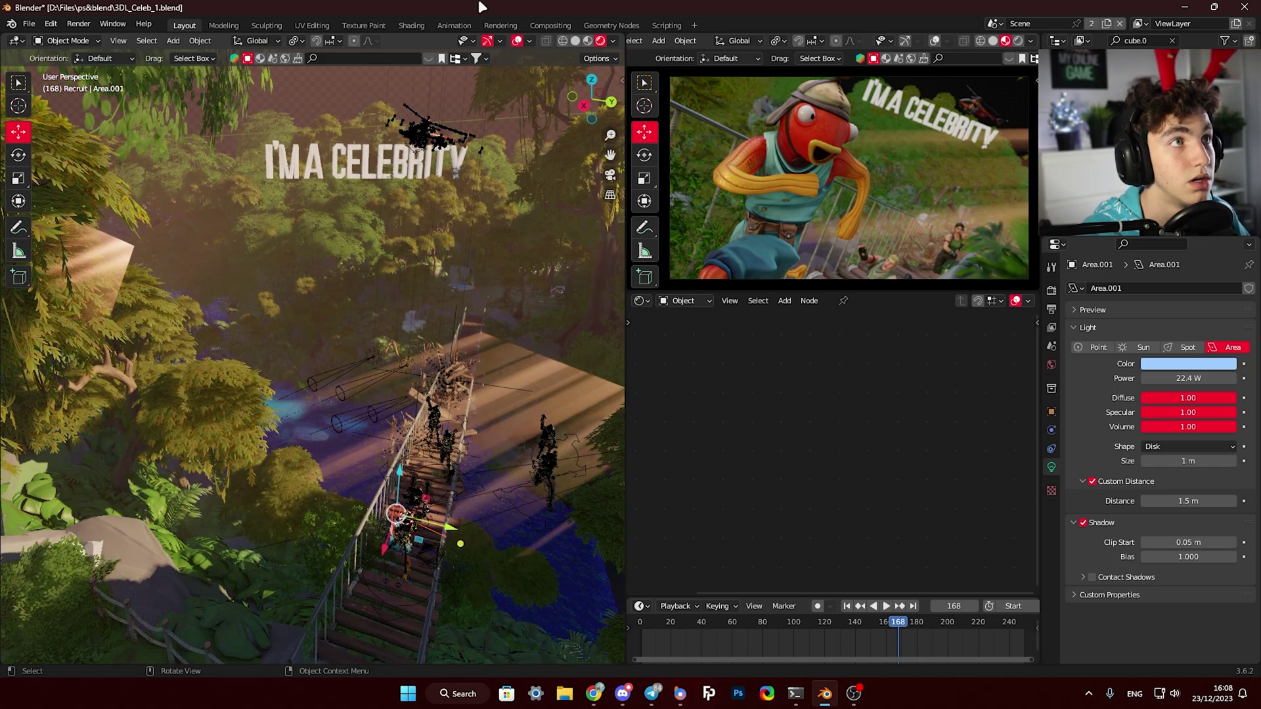
key("alt+Tab")
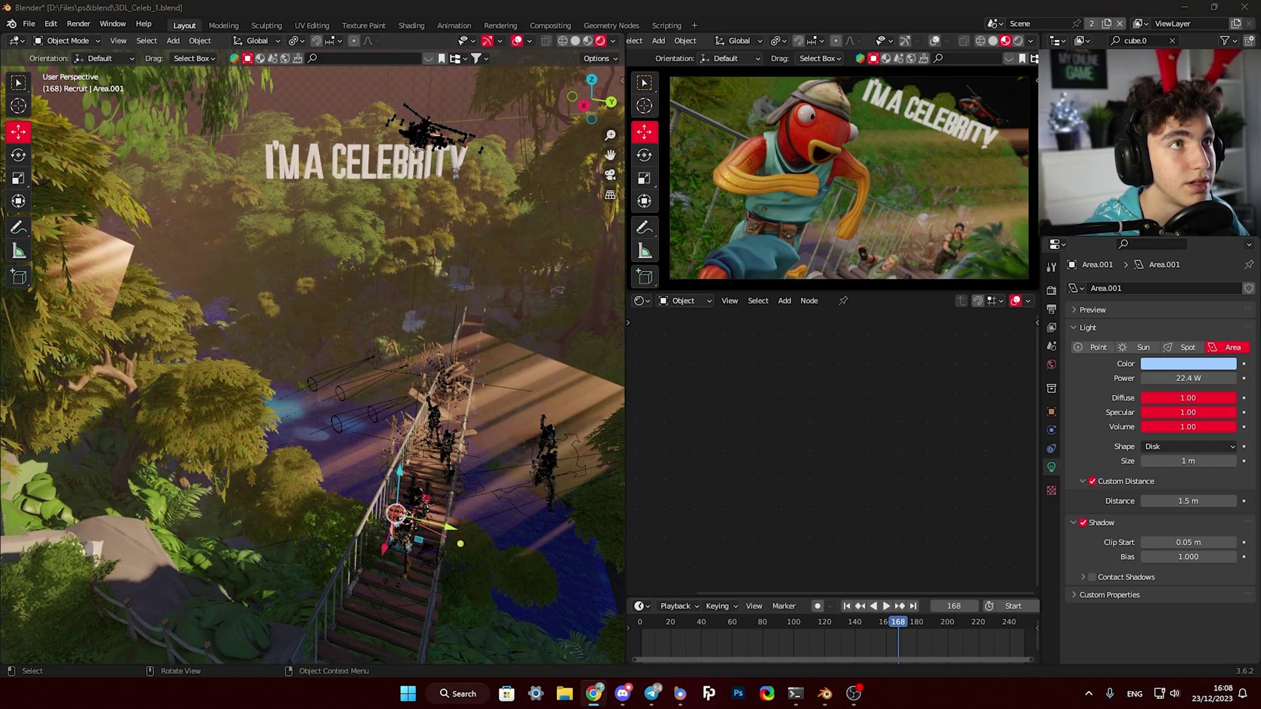
left_click(893, 365)
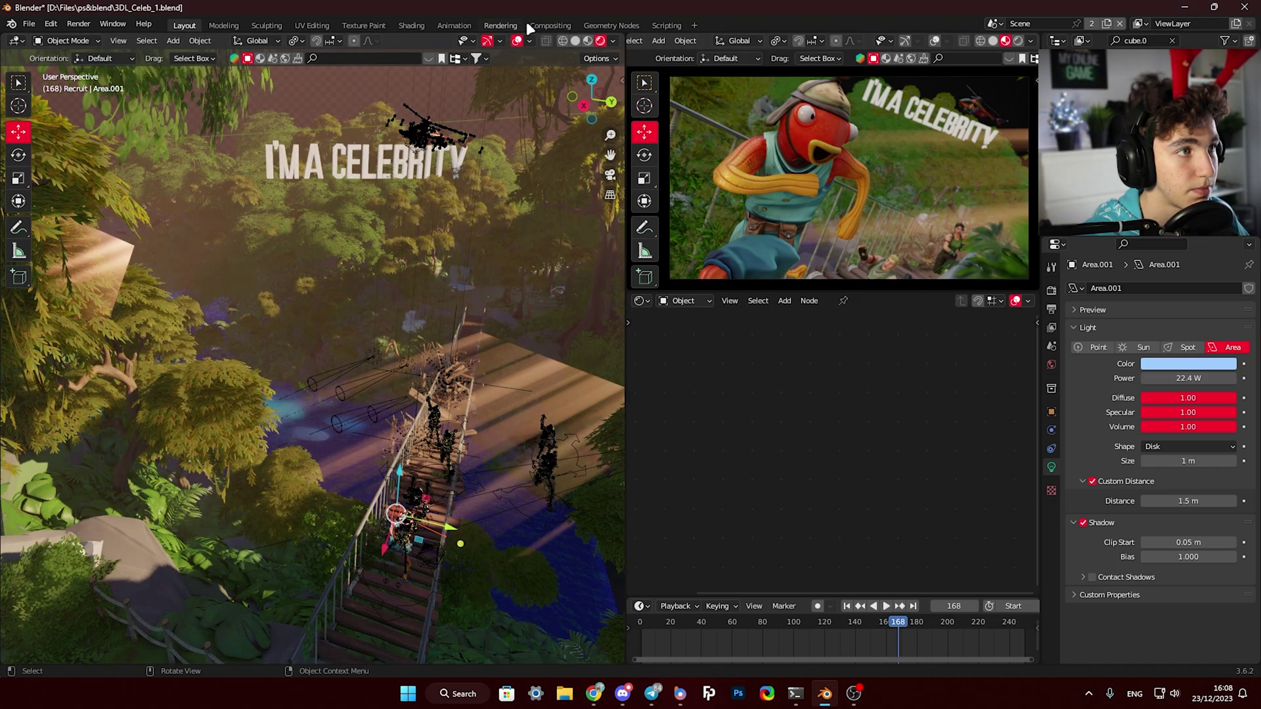
- Open the Compositing workspace and look through the view layer's render passes down to the Cryptomatte options
left_click(557, 23)
scroll(526, 291, "down", 1)
scroll(464, 352, "up", 2)
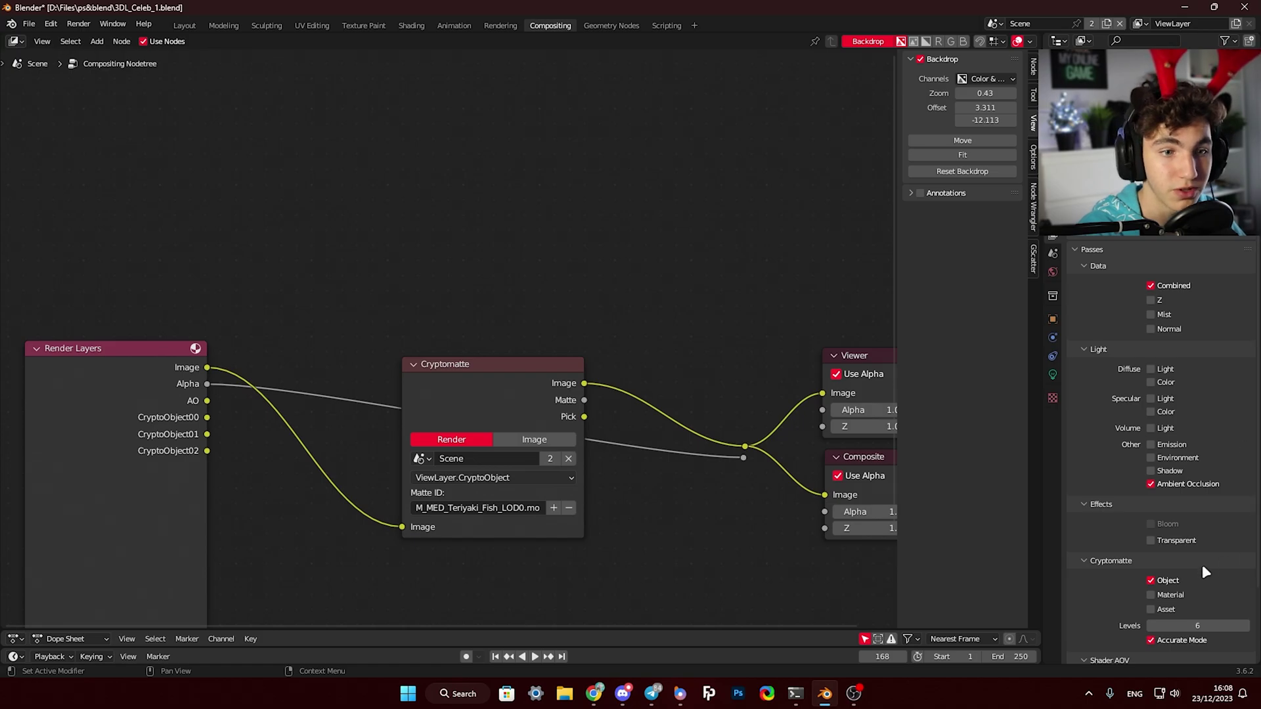
scroll(1106, 546, "down", 1)
scroll(1090, 341, "up", 1)
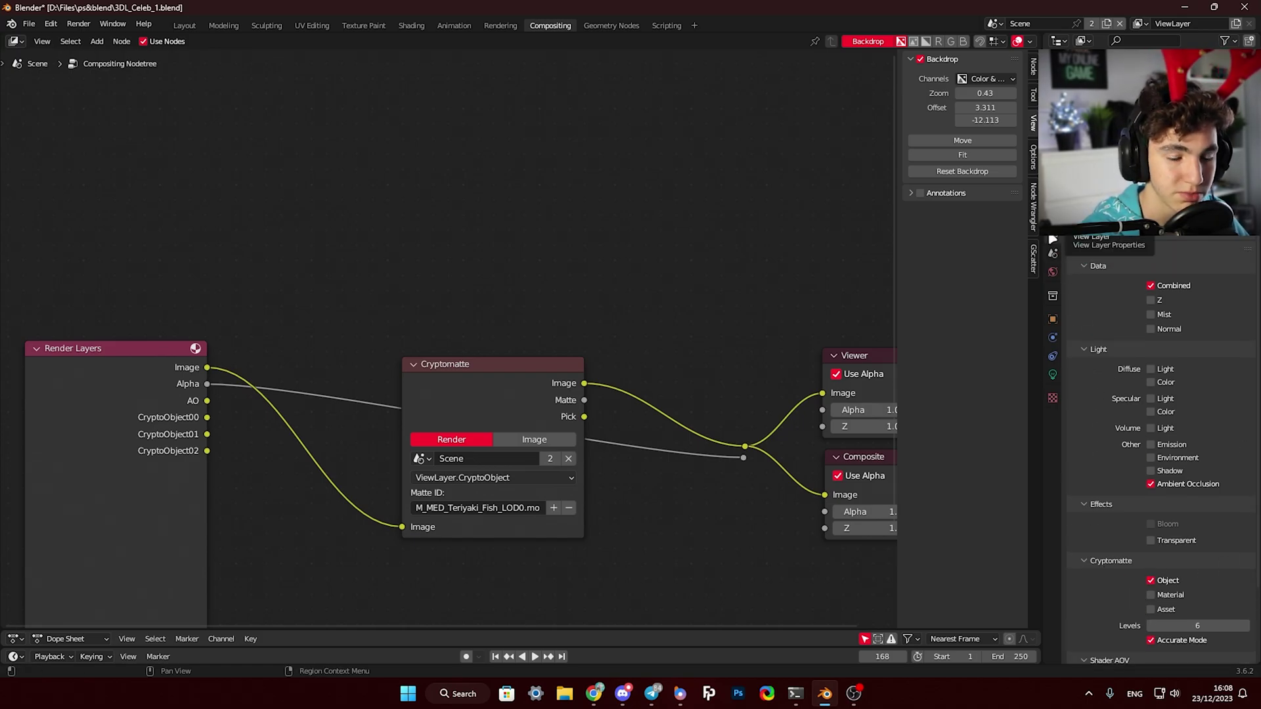
scroll(1103, 532, "down", 1)
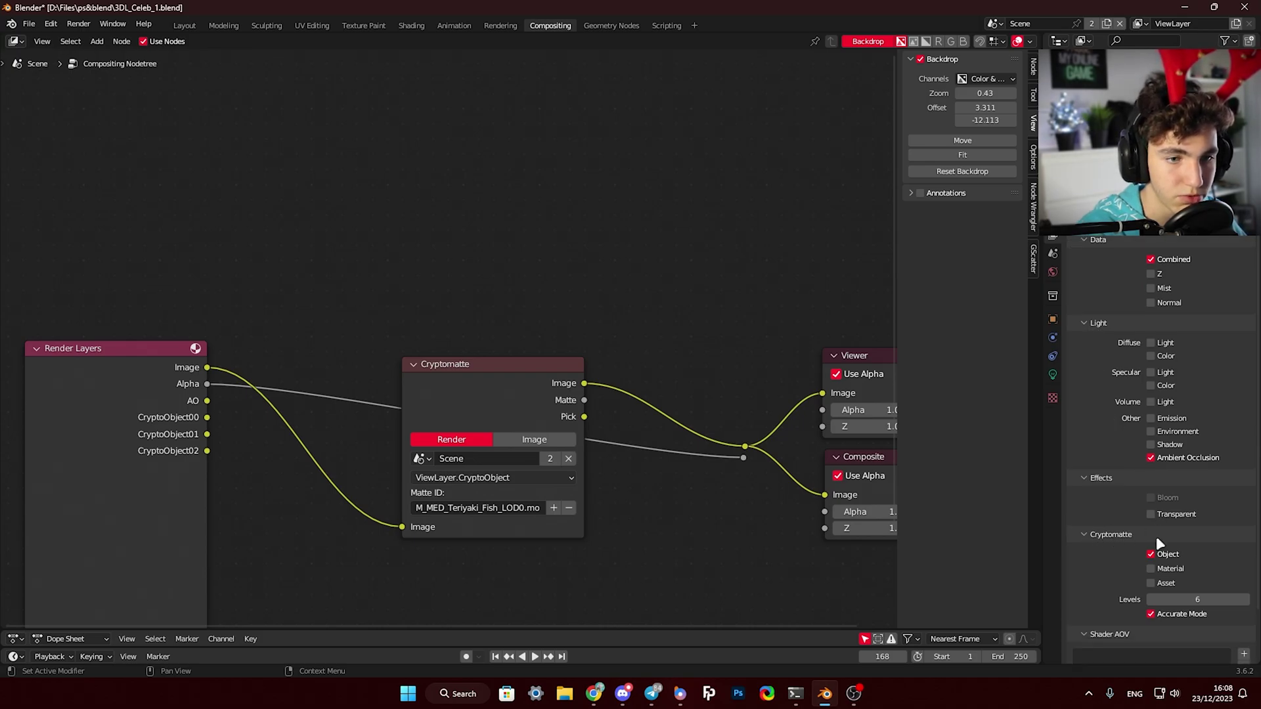
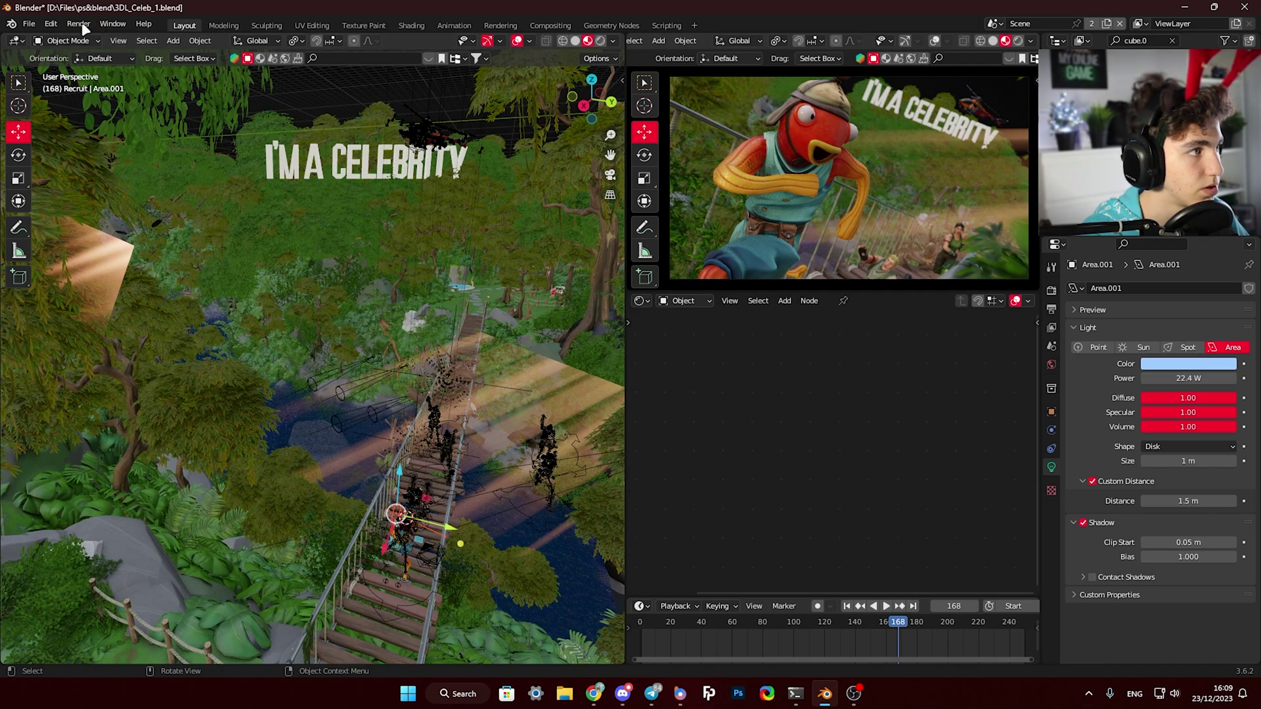
- Set the render output's resolution percentage to 50%
left_click(79, 24)
left_click(1051, 309)
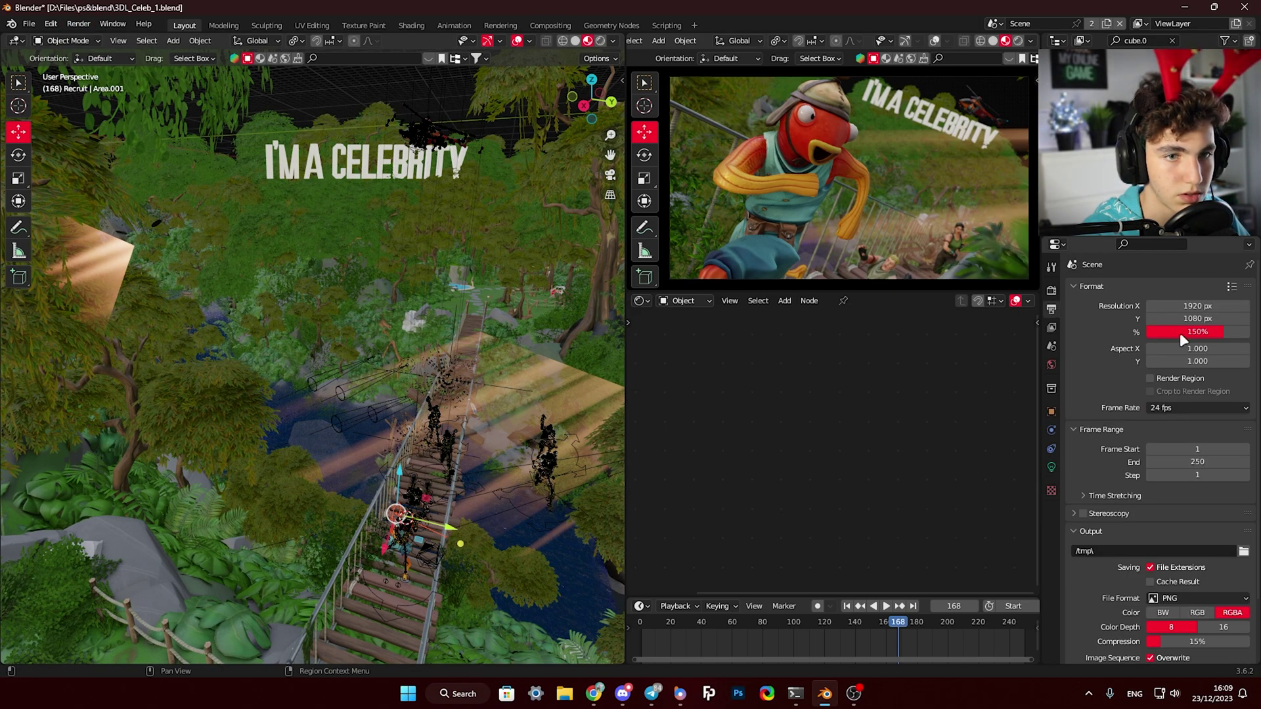
left_click(1205, 333)
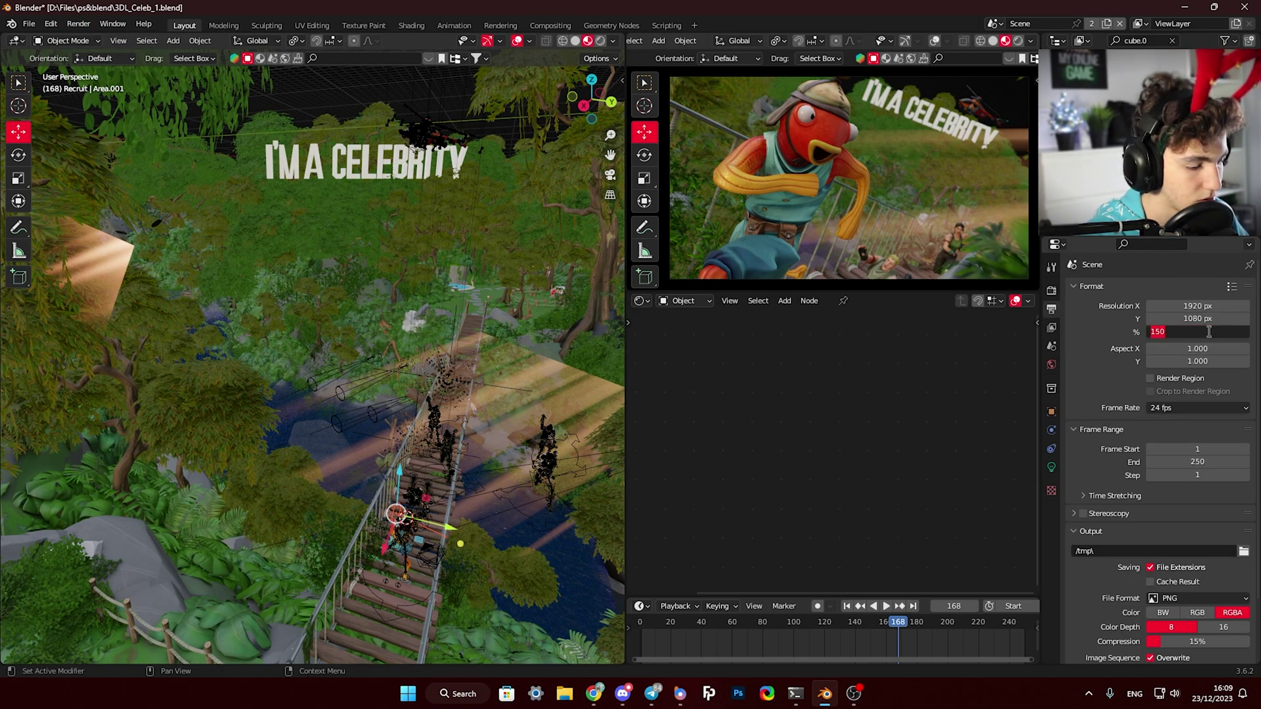
type("50")
key("Return")
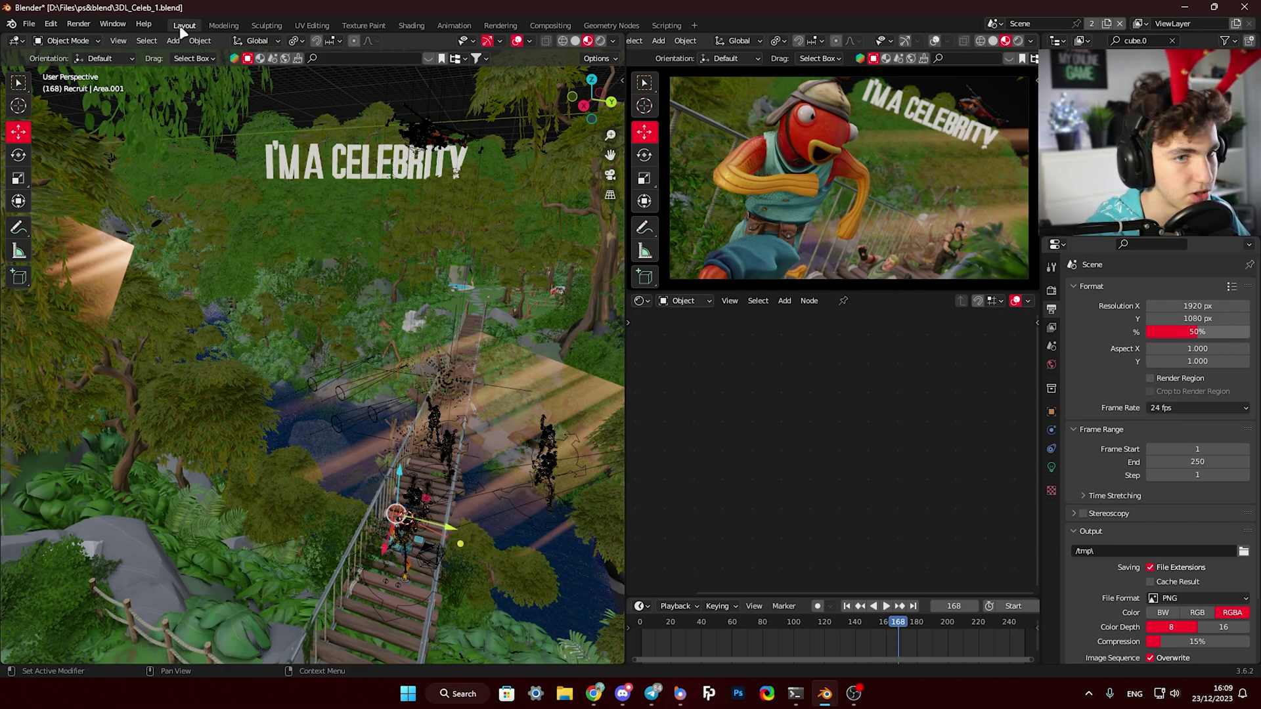
- Render the current frame as an image, inspect the rendered fish character, and close the render view
left_click(79, 24)
left_click(85, 38)
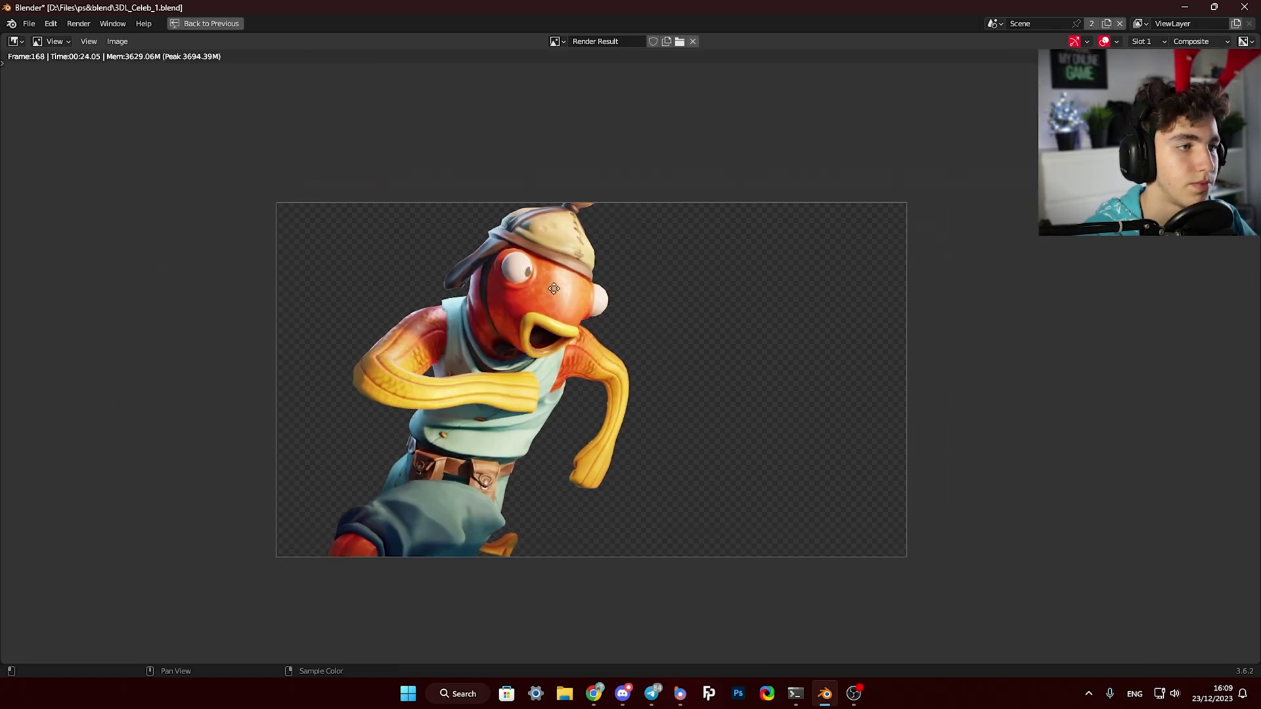
middle_click_drag(550, 283, 608, 273)
scroll(610, 369, "up", 5)
scroll(611, 369, "down", 5)
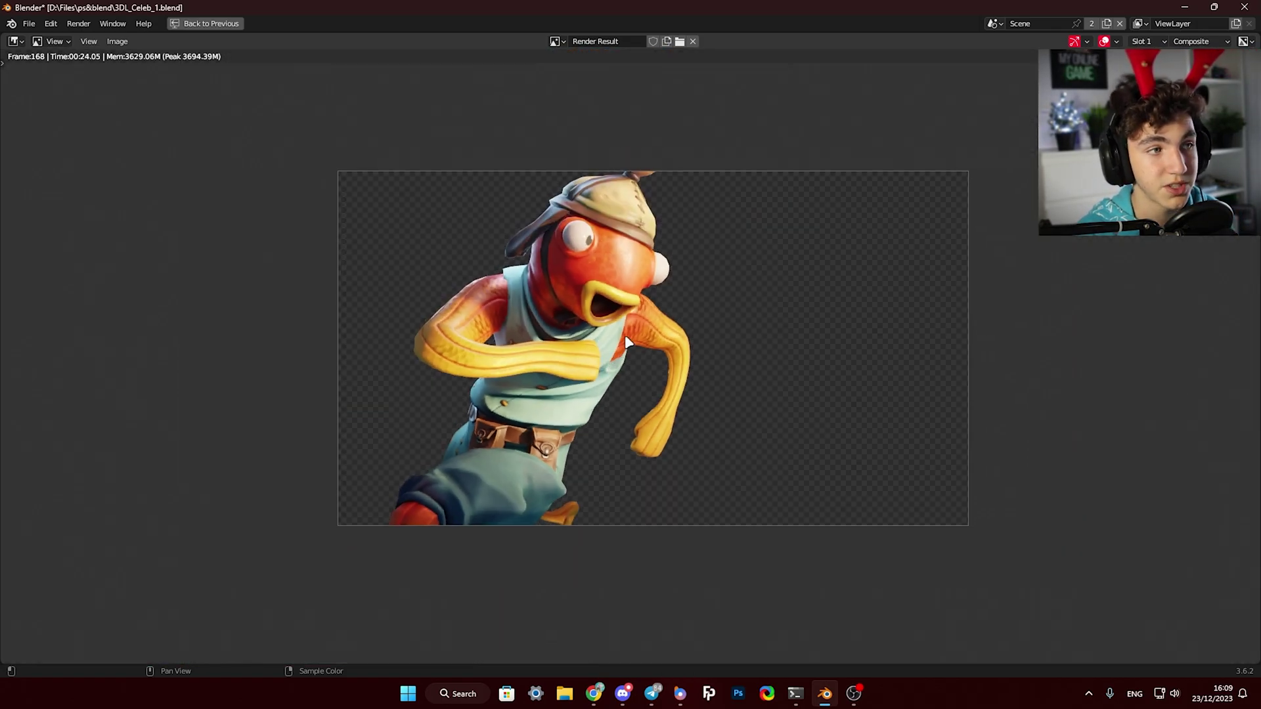
left_click(204, 23)
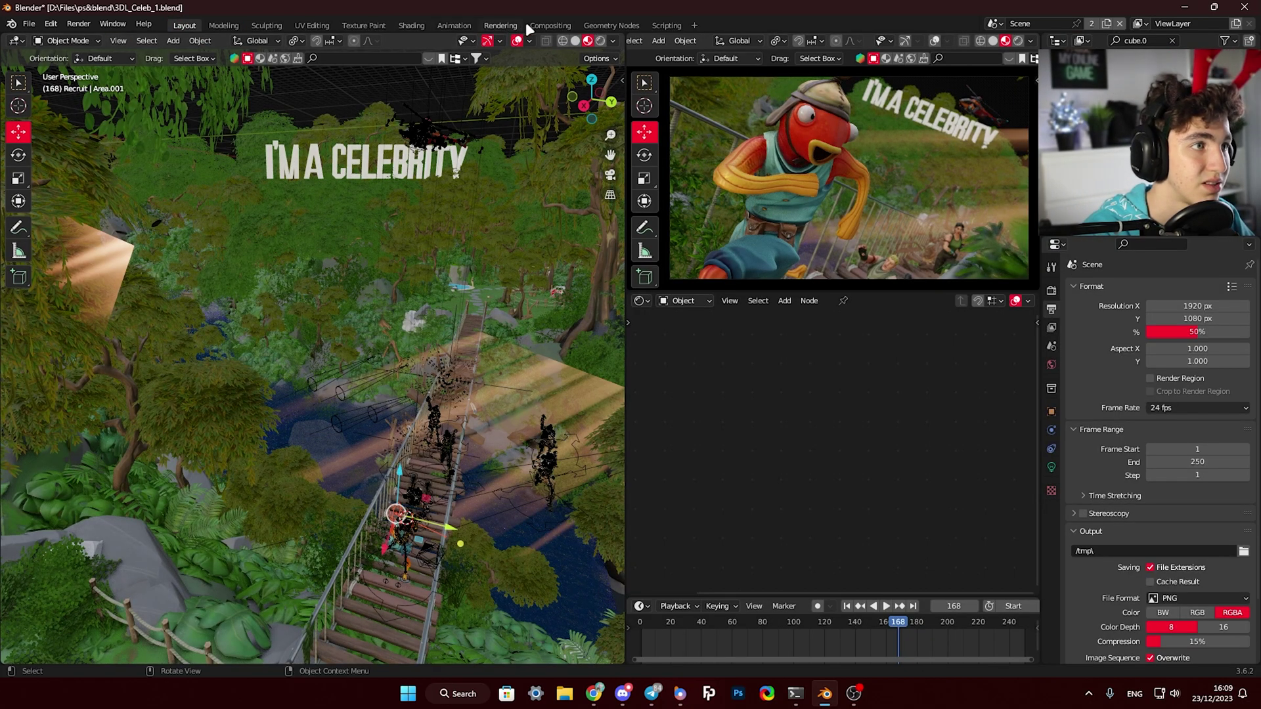
- Open the Compositing workspace and examine the Cryptomatte node alongside the isolated fish character in the backdrop
left_click(546, 25)
scroll(501, 306, "up", 3)
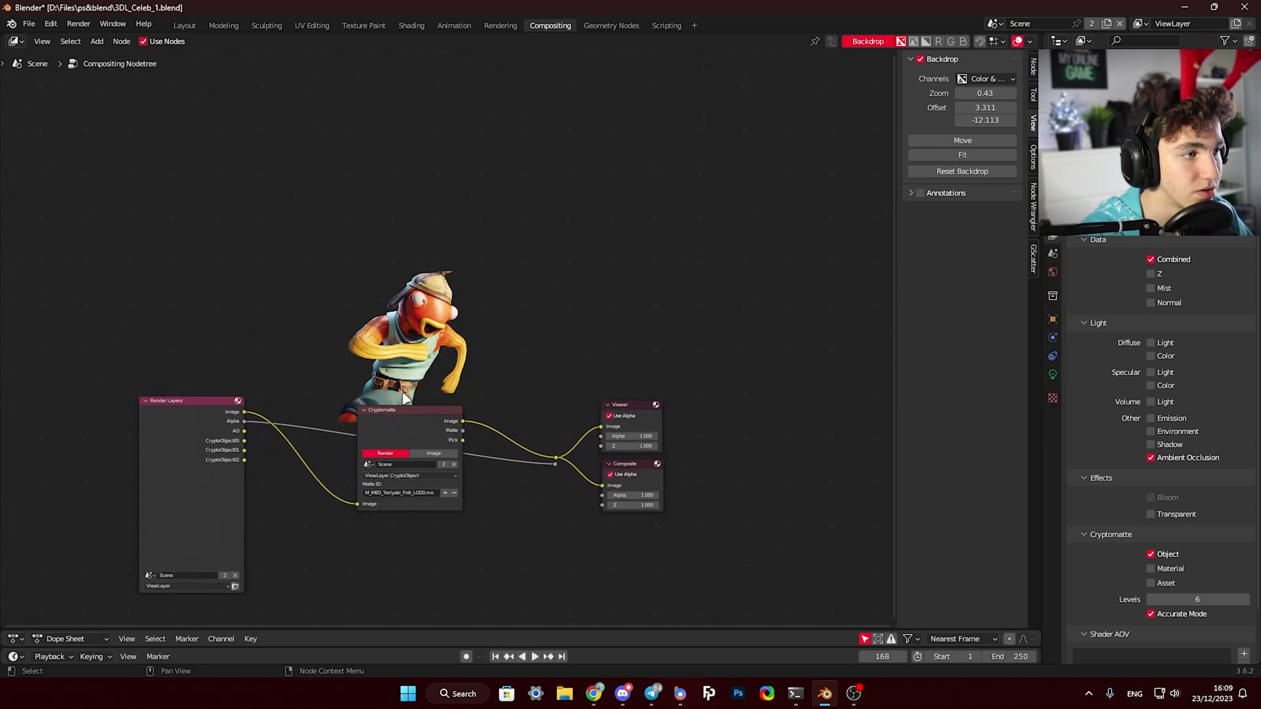
scroll(445, 433, "up", 3)
middle_click_drag(509, 431, 543, 447)
scroll(555, 424, "down", 3)
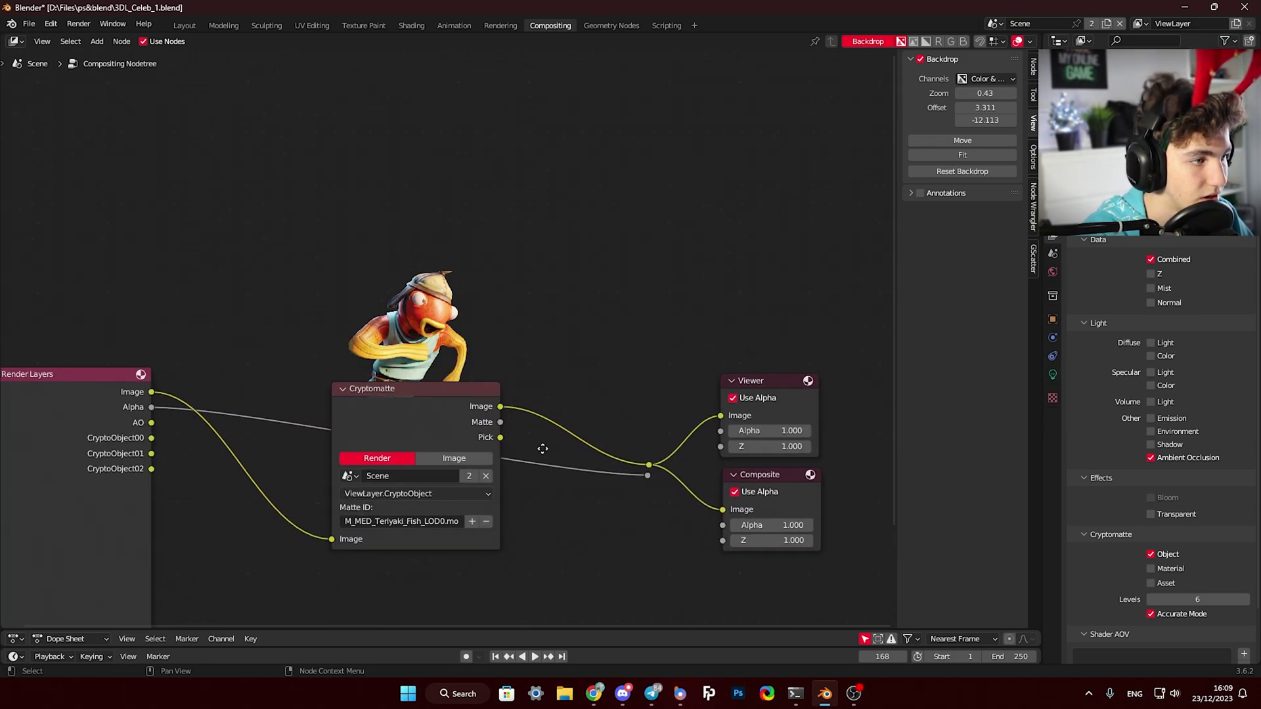
middle_click_drag(522, 391, 461, 457)
scroll(417, 401, "up", 1)
scroll(418, 400, "down", 1)
mouse_move(398, 488)
middle_mouse_down()
mouse_move(398, 465)
mouse_move(410, 495)
middle_mouse_up()
- Try to add the bush beside the fish character to the Cryptomatte node's matte
left_click(424, 587)
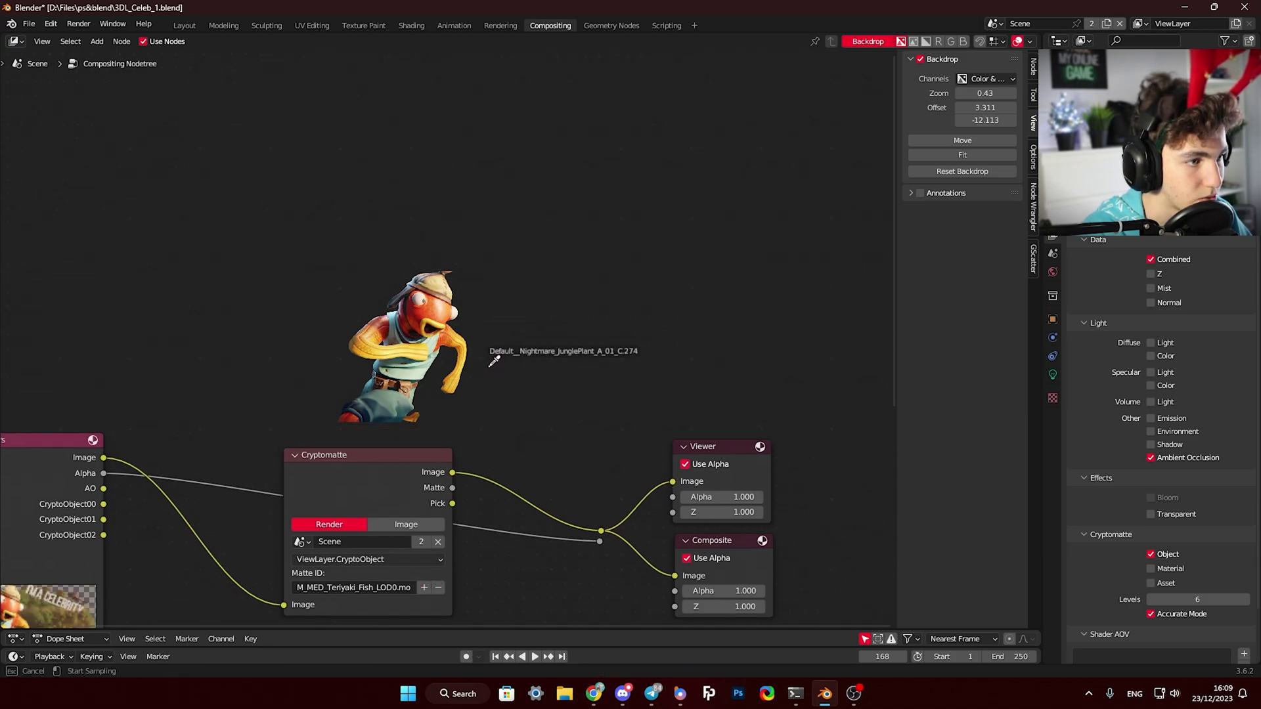
left_click(445, 397)
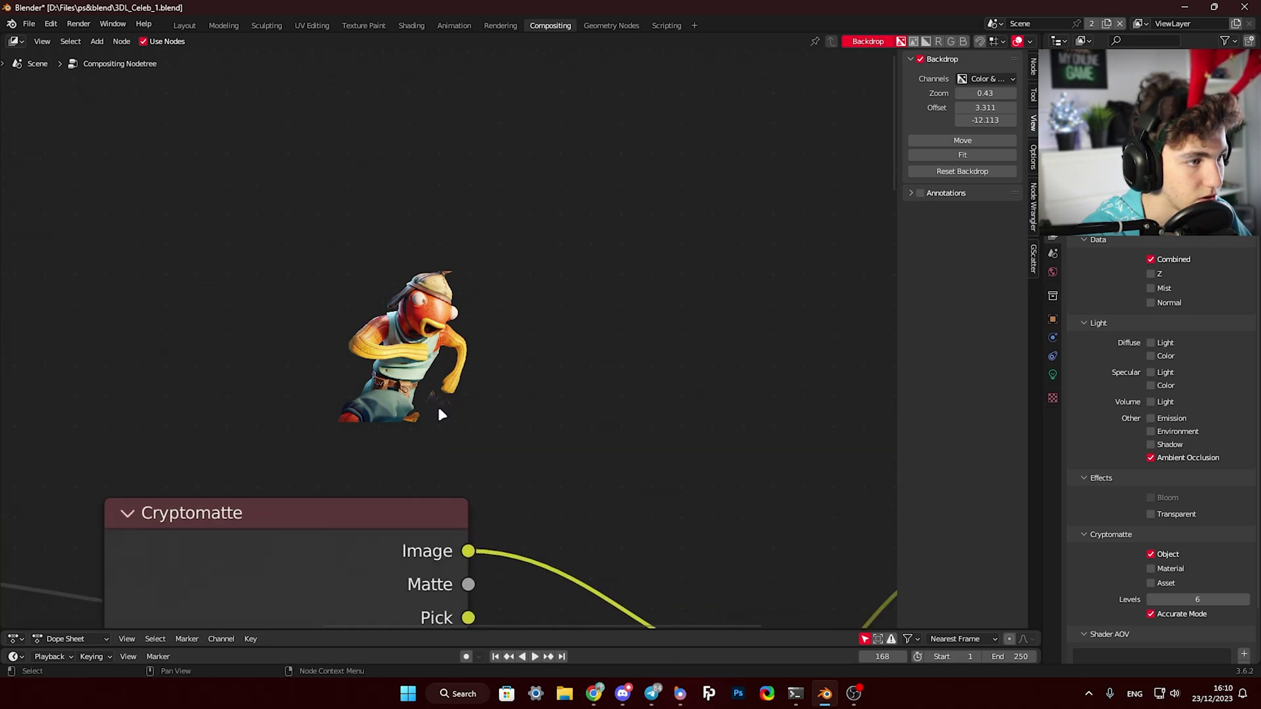
left_click(424, 587)
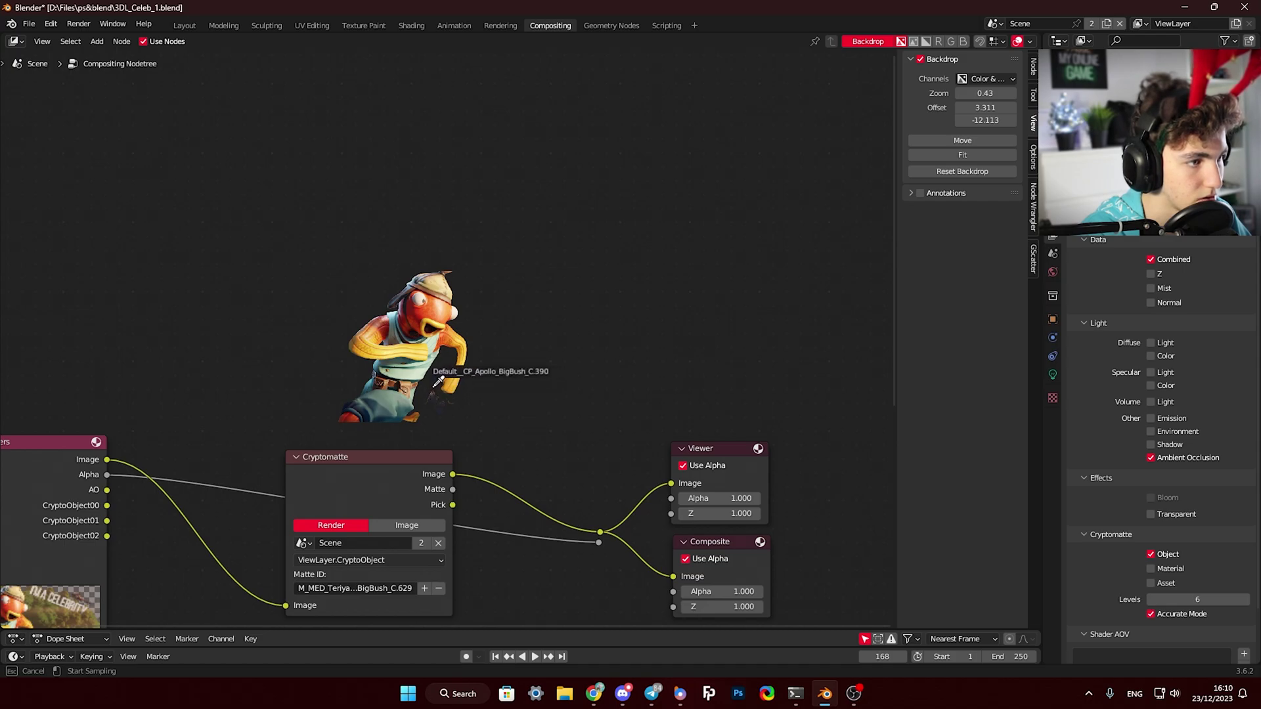
key("Escape")
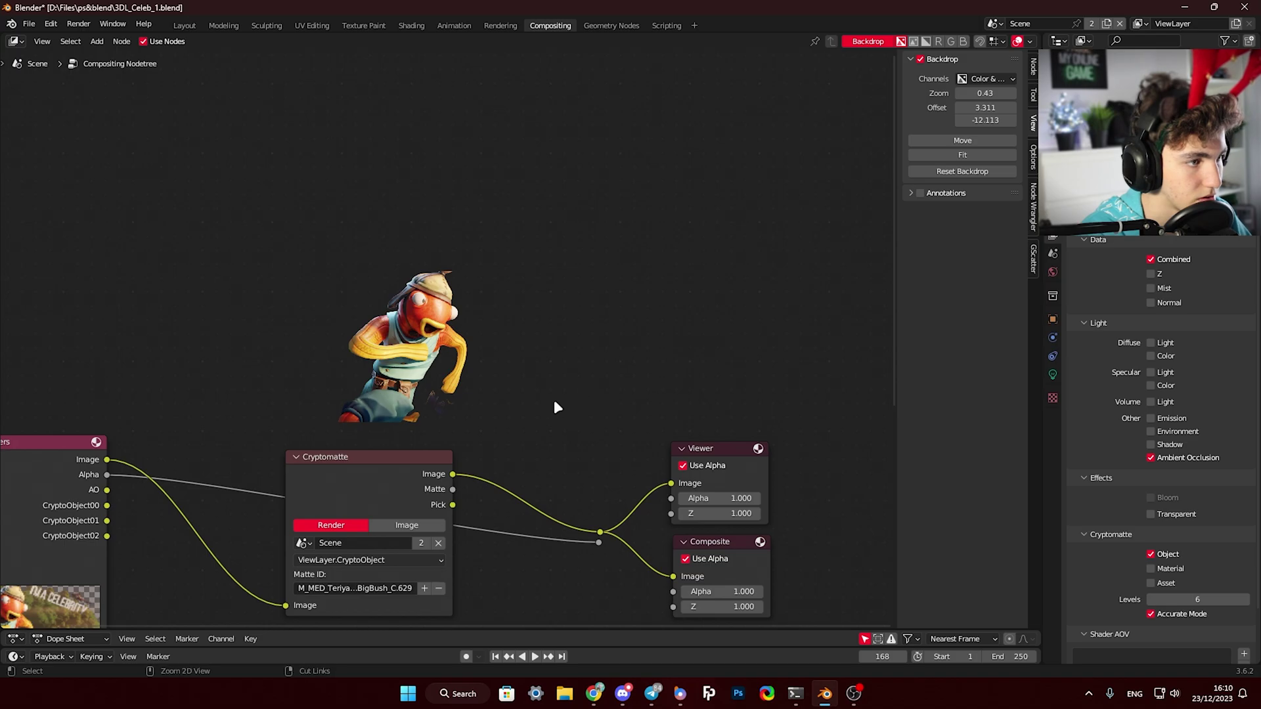
mouse_move(481, 429)
middle_mouse_down()
mouse_move(503, 420)
mouse_move(492, 436)
middle_mouse_up()
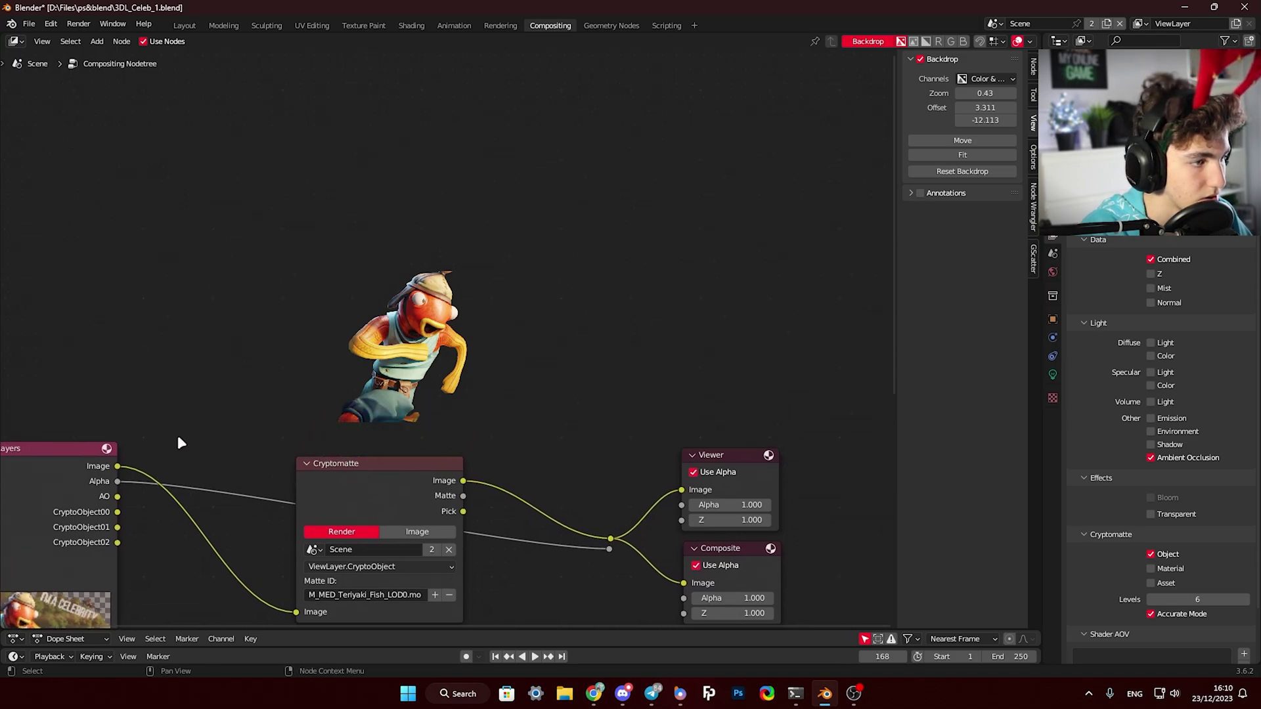
- Preview the full render, return to the Cryptomatte output, and add the female character F_MED_Ch_One_Redux_LOD0.mo to the matte
left_click(69, 466, "ctrl+shift")
middle_click_drag(396, 461, 419, 450)
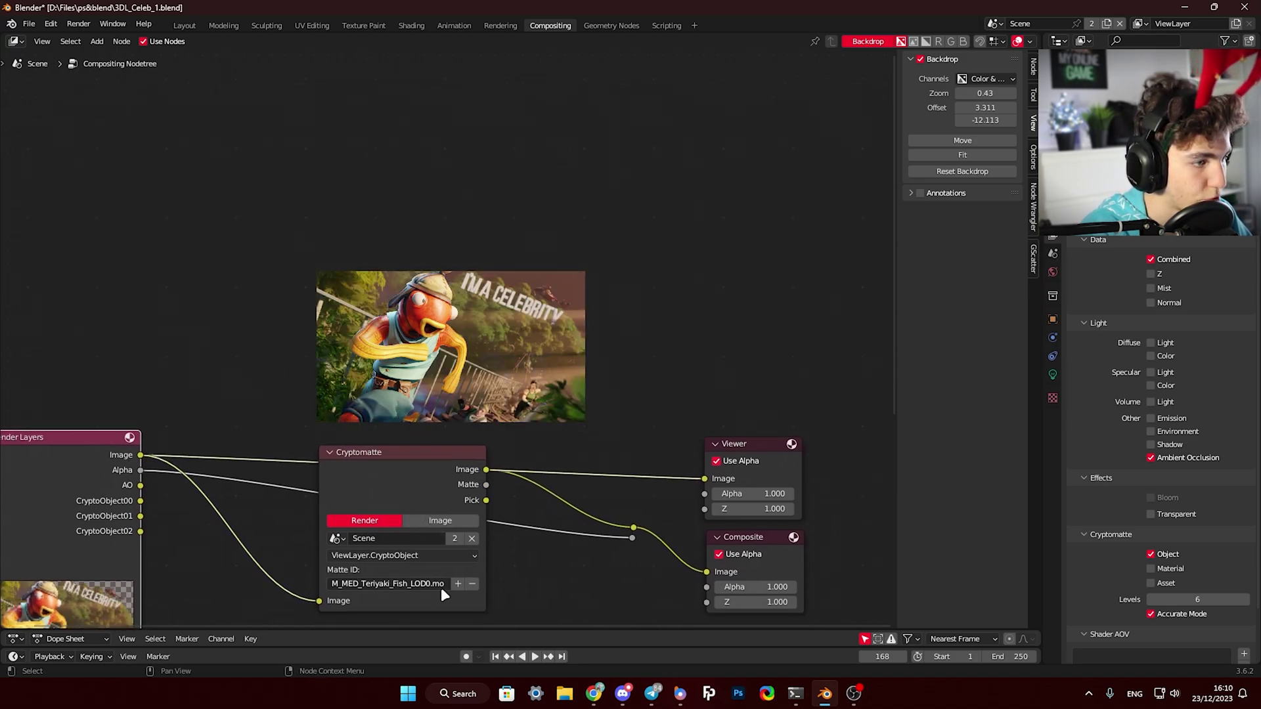
left_click(458, 582)
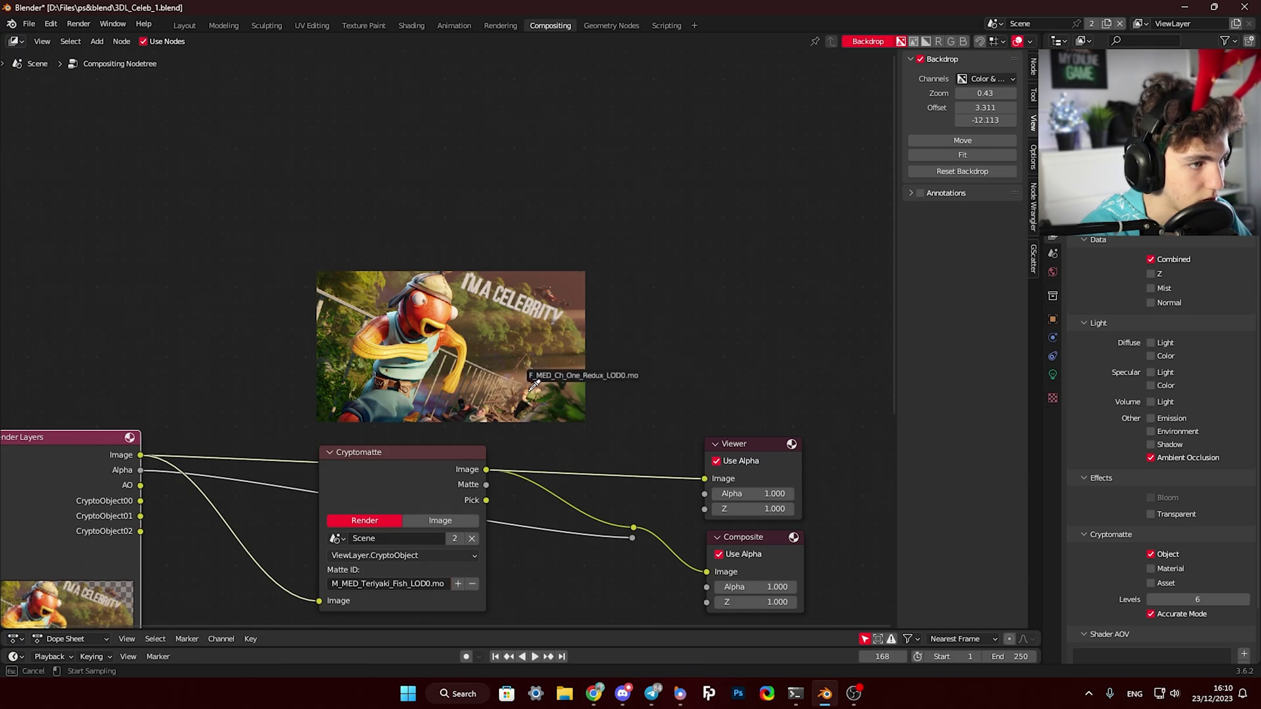
left_click(530, 389)
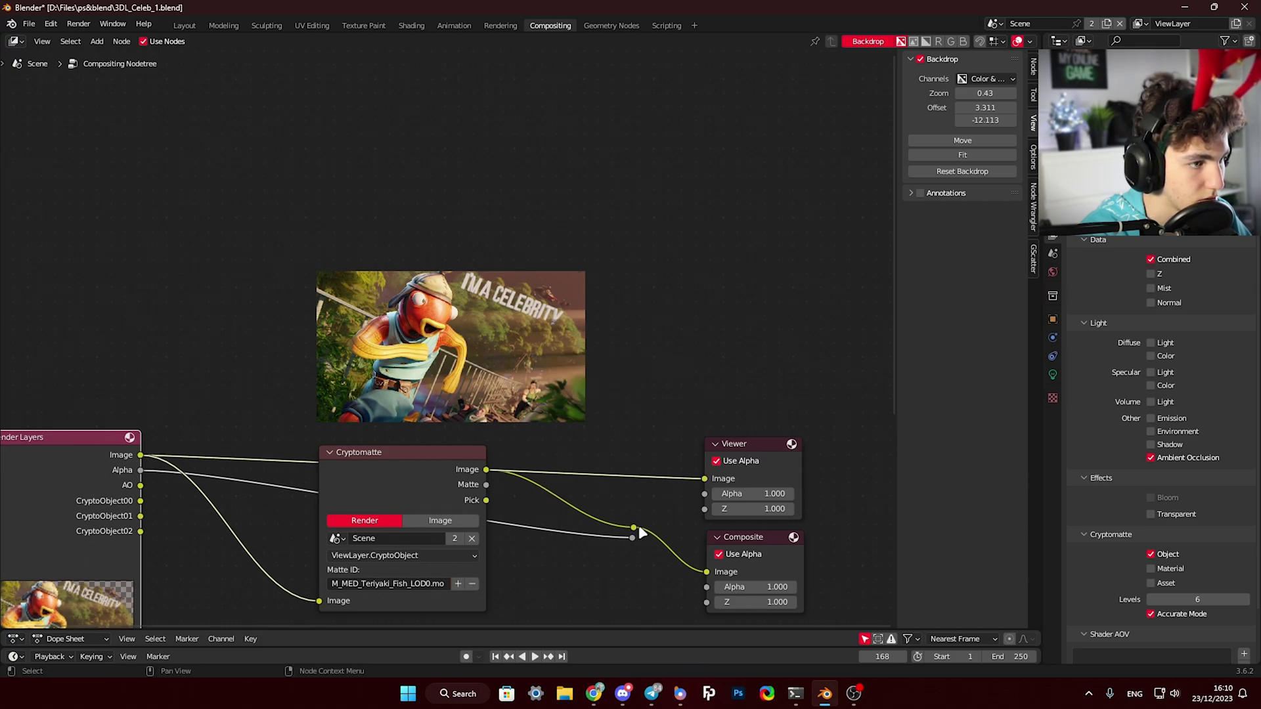
left_click(633, 528, "ctrl+shift")
left_click(459, 583)
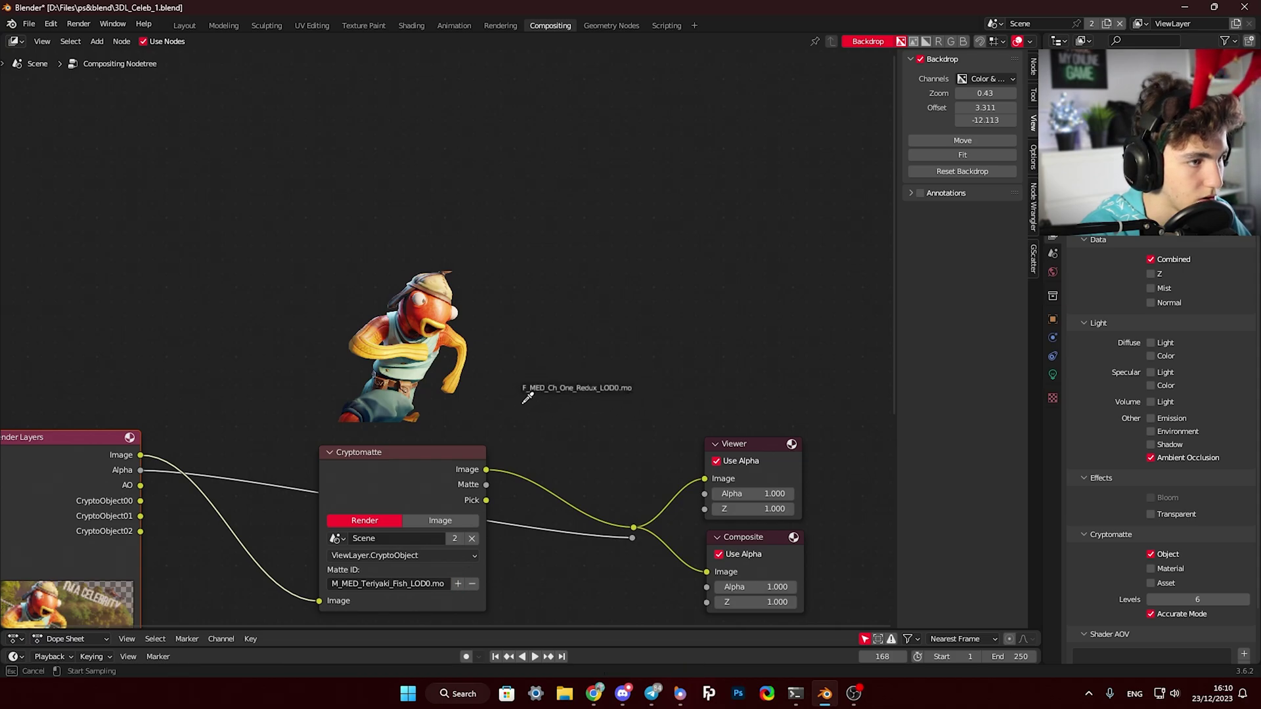
left_click(525, 398)
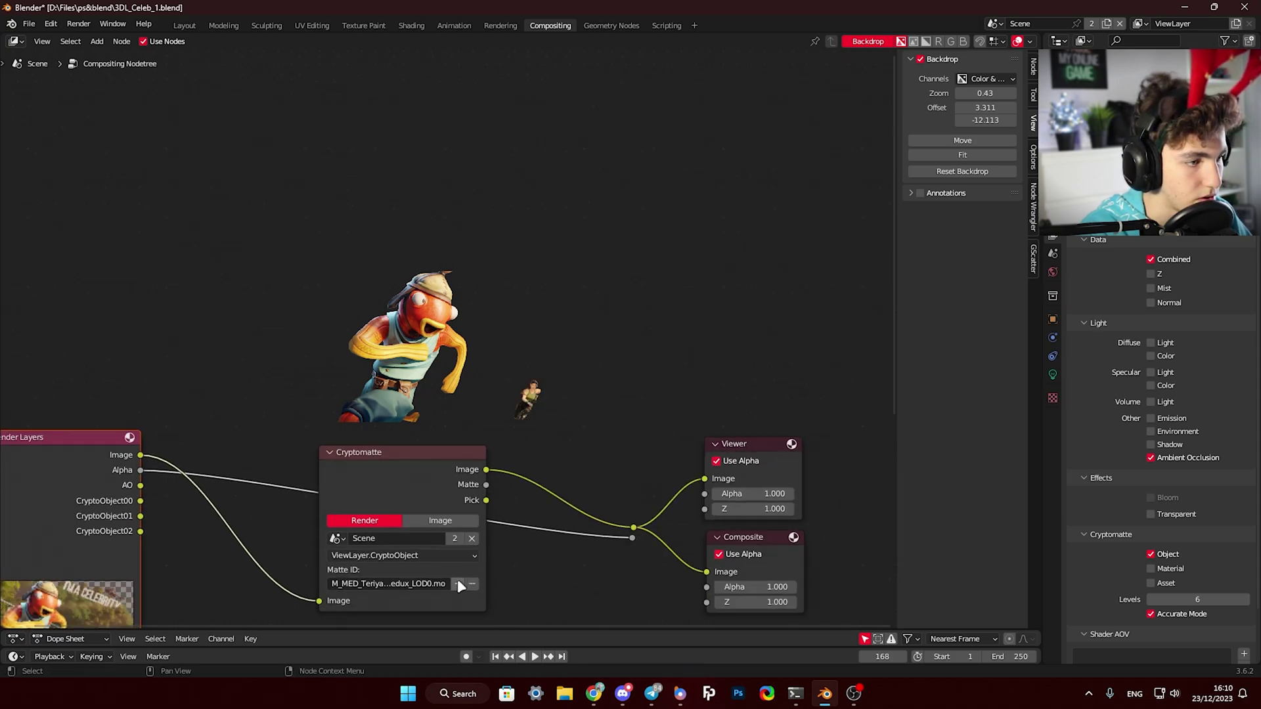
- Add the helicopter to the Cryptomatte matte by picking it from the full render, and preview the masked result
left_click(458, 581)
right_click(518, 338)
left_click(132, 448, "ctrl+shift")
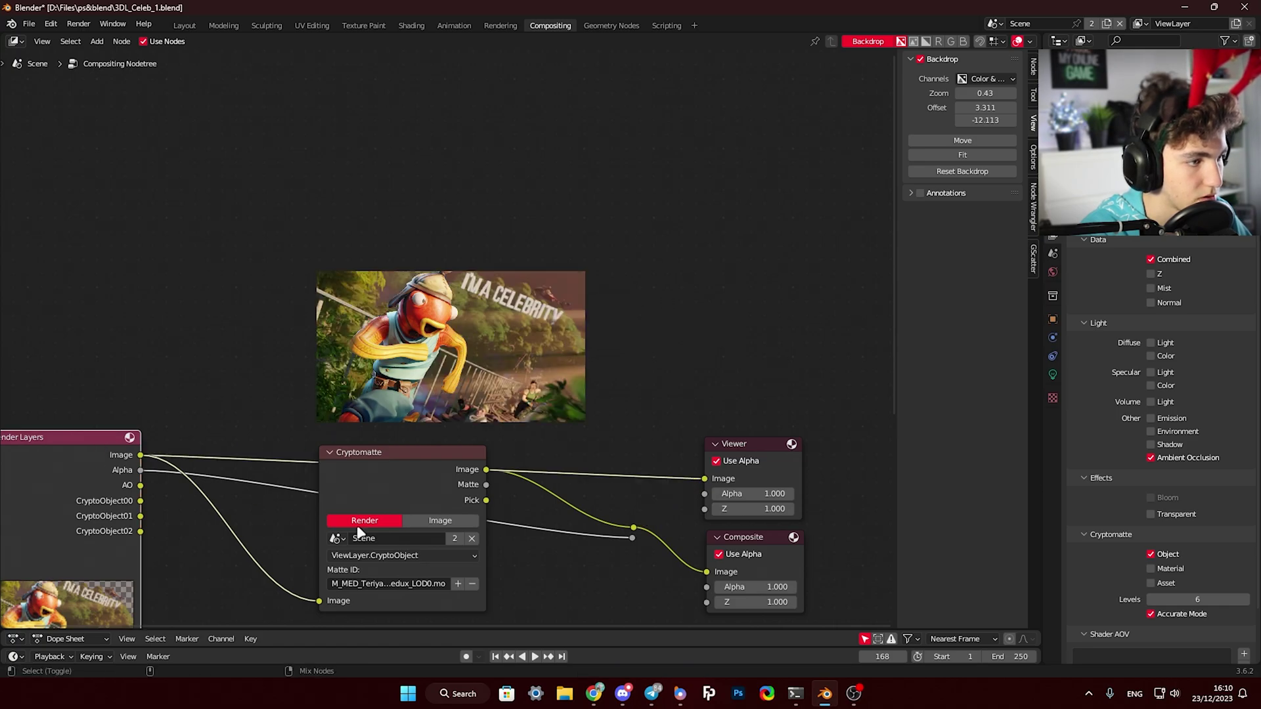
left_click(459, 584)
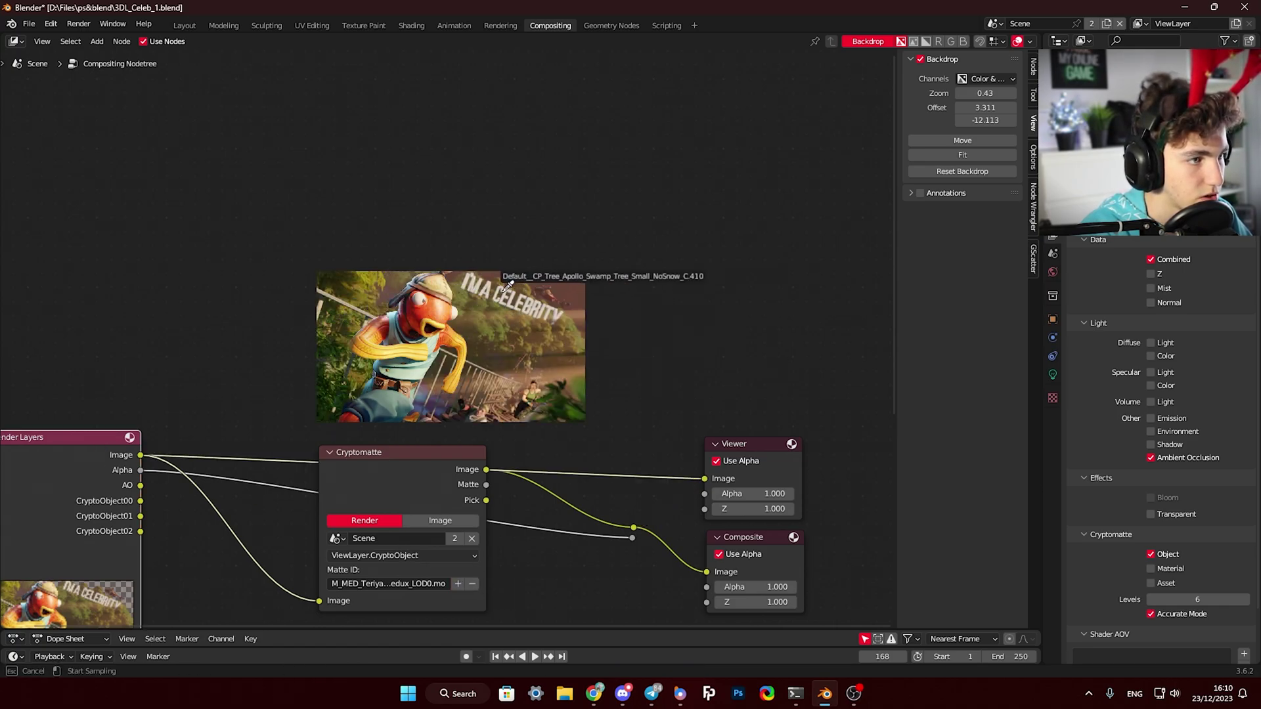
left_click(548, 289)
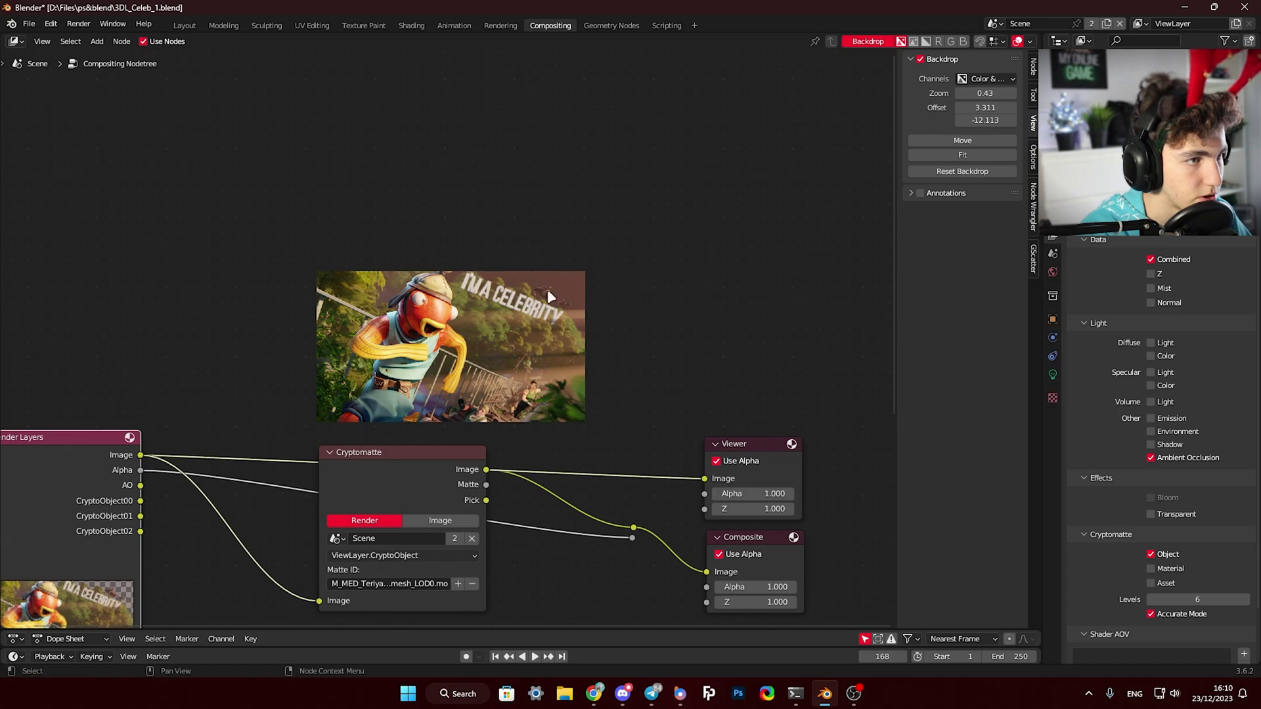
left_click(631, 526, "ctrl+shift")
mouse_move(545, 296)
middle_mouse_down()
mouse_move(511, 292)
mouse_move(523, 291)
middle_mouse_up()
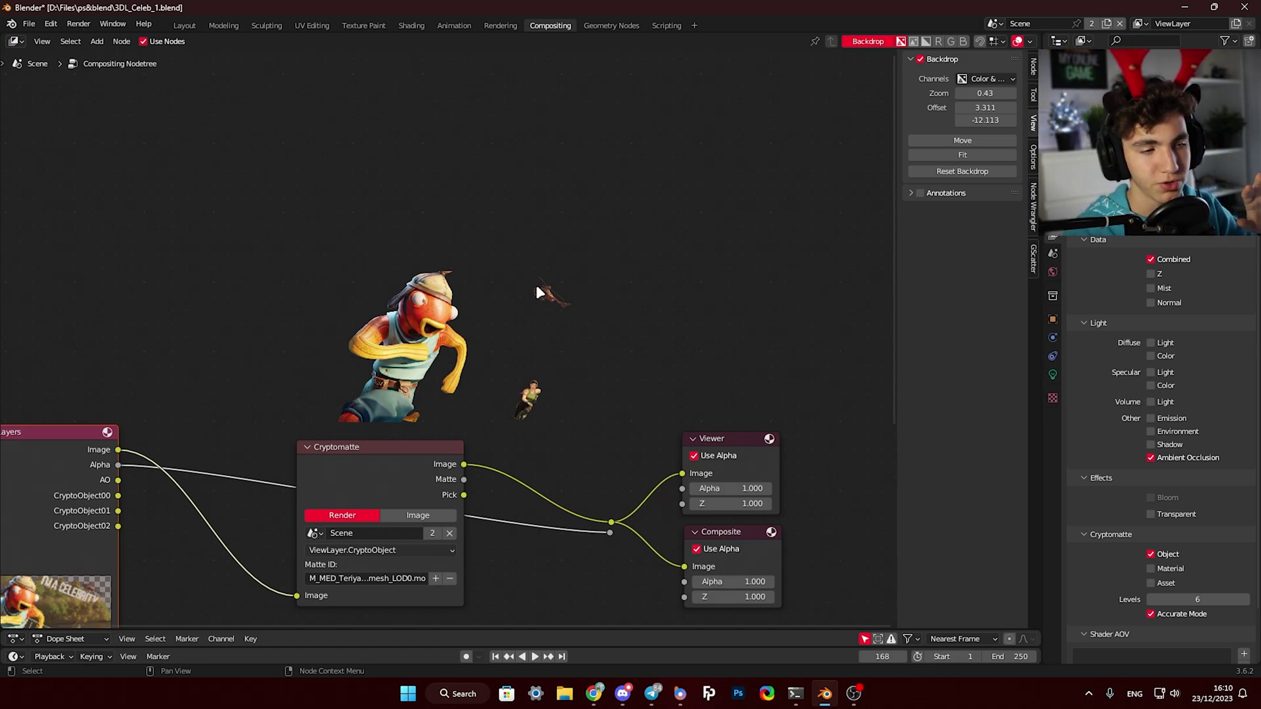
- Review the view layer passes, preview the Render Layers node's outputs including Alpha and AO, and return to the Cryptomatte output
left_click(1052, 199)
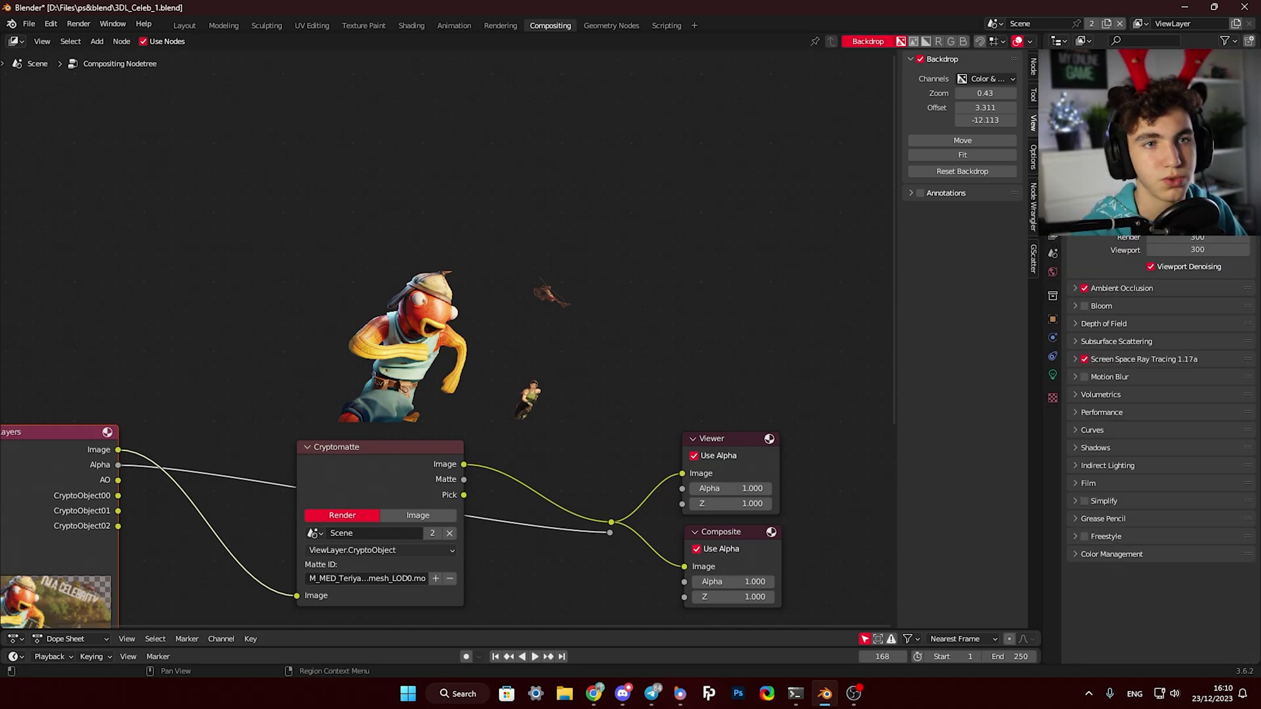
left_click(1052, 234)
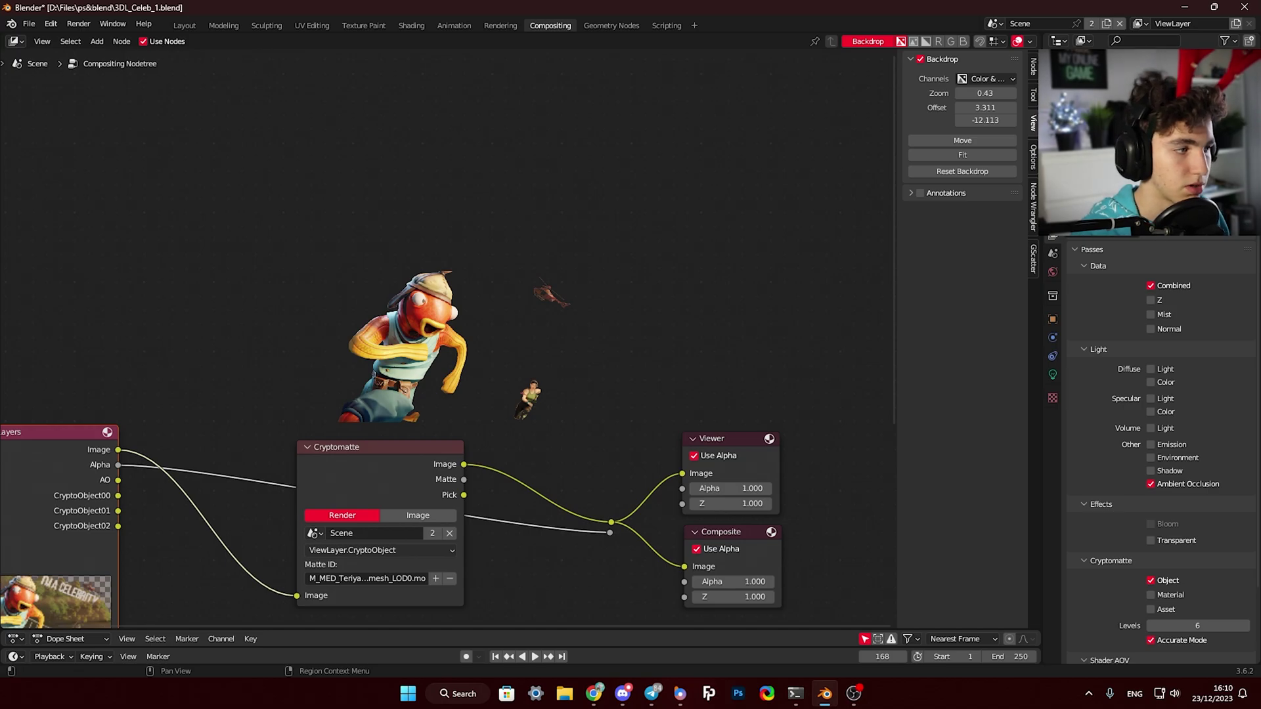
left_click(83, 446, "ctrl+shift")
left_click(83, 445, "ctrl+shift")
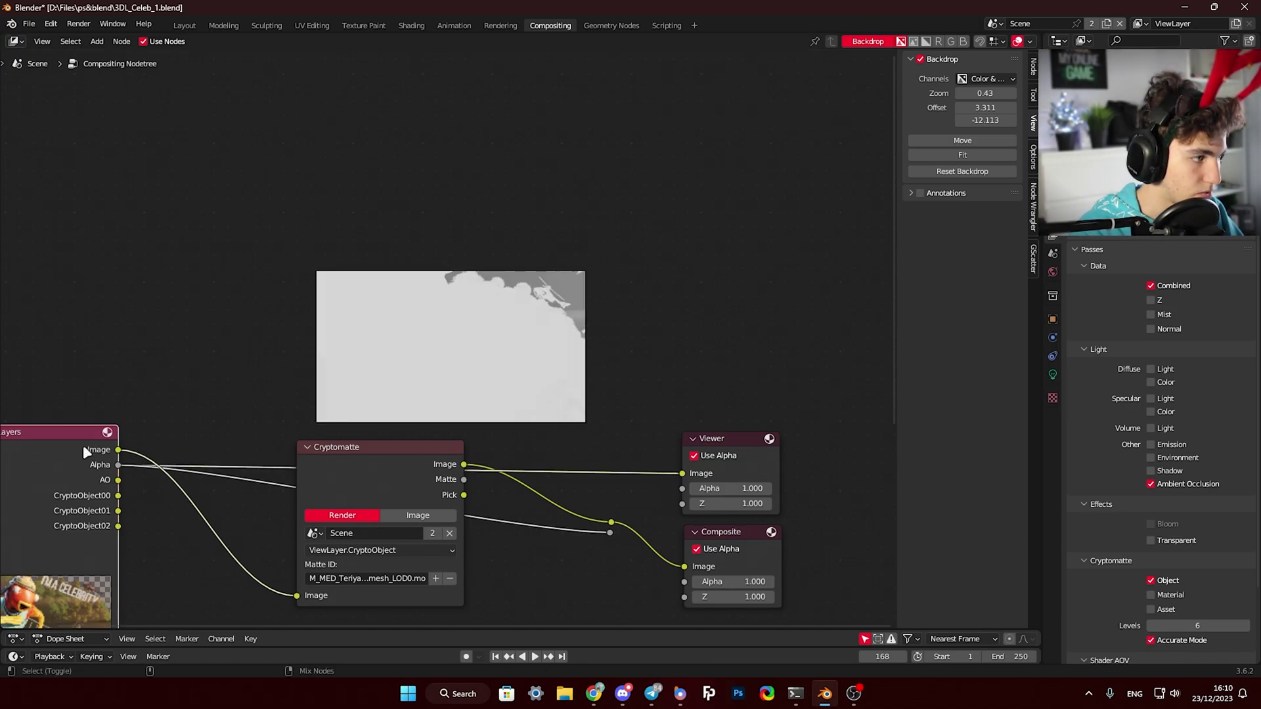
left_click(83, 444, "ctrl+shift")
scroll(481, 354, "up", 2)
scroll(460, 353, "down", 2)
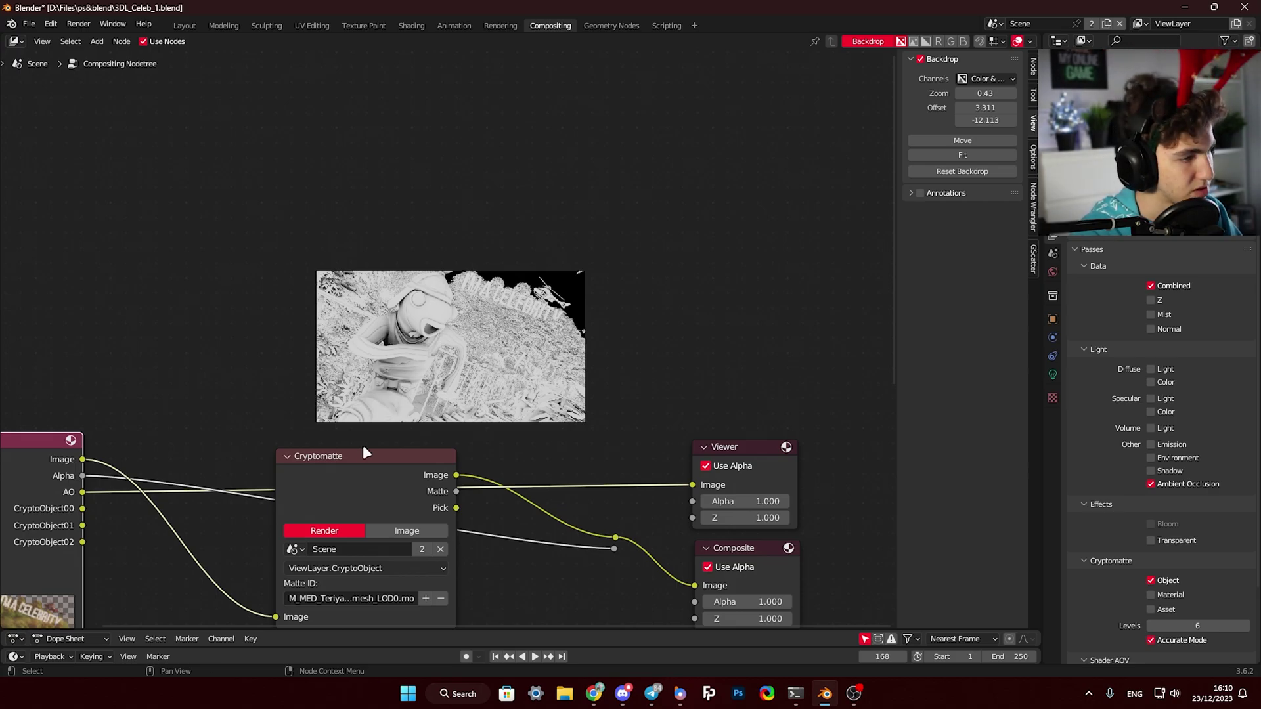
left_click(614, 539, "ctrl+shift")
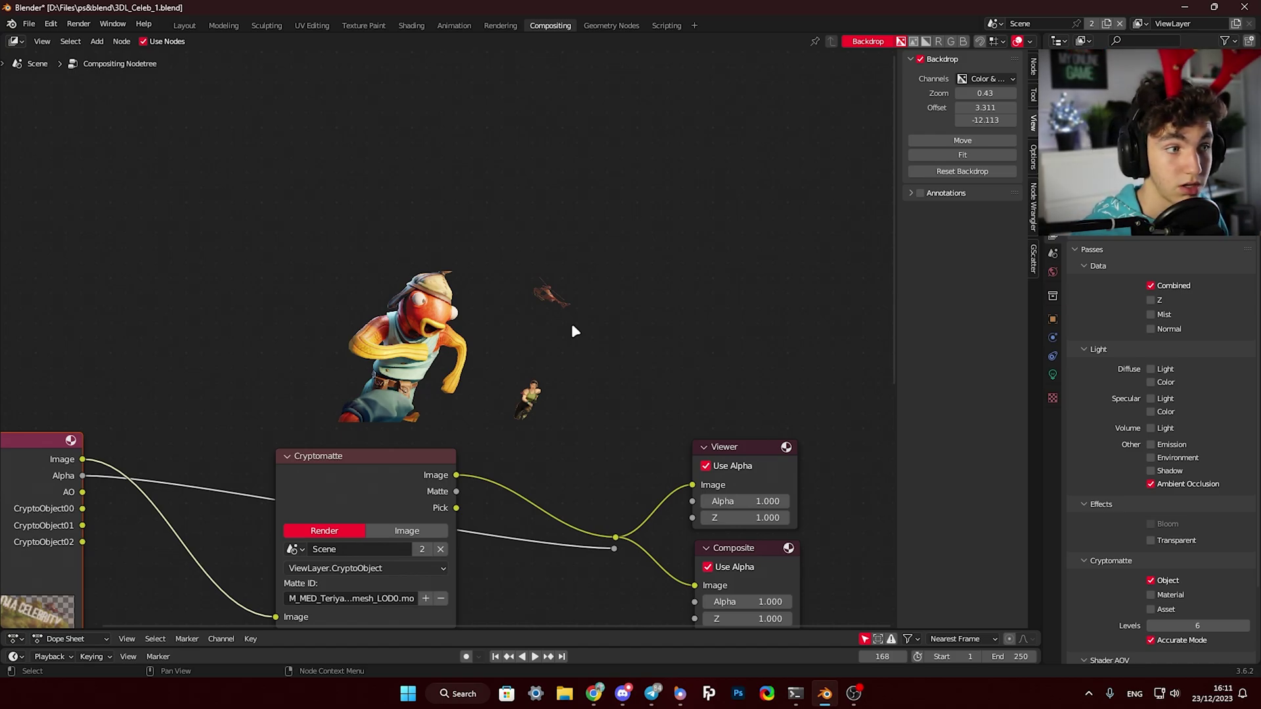
- Return to the Layout workspace and select the fish character on the rope bridge
left_click(184, 25)
middle_click_drag(402, 185, 373, 131)
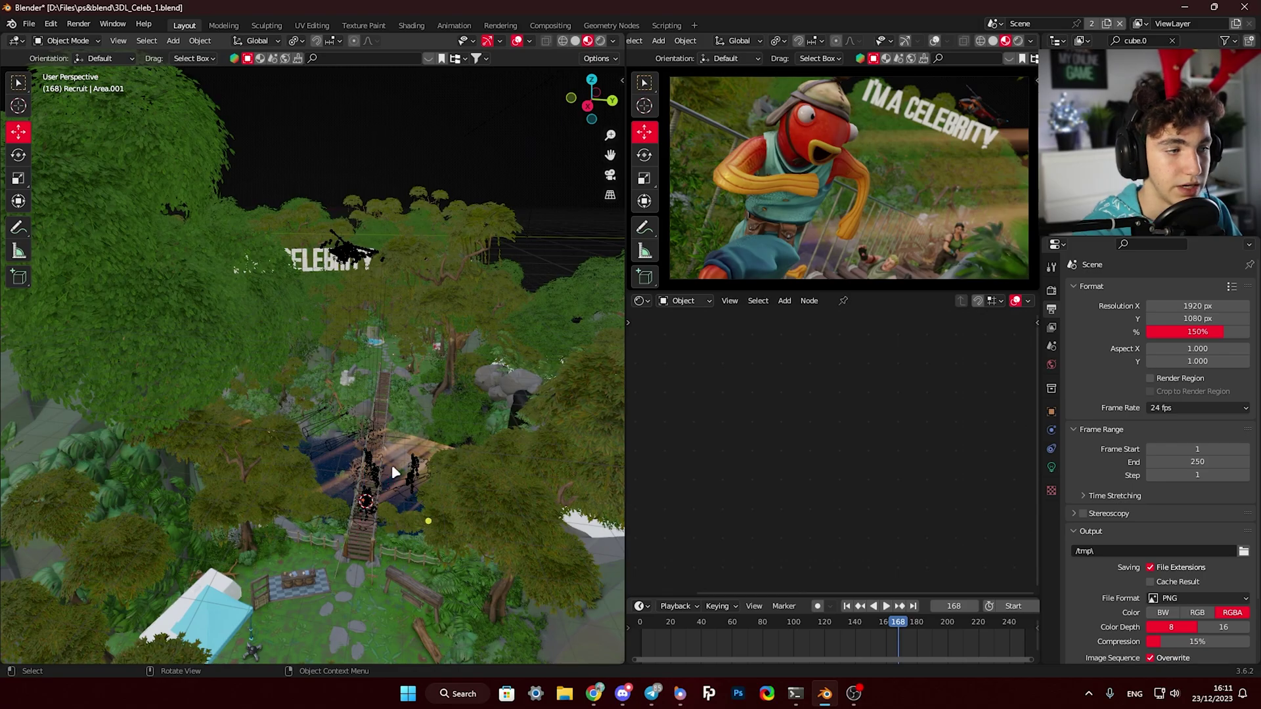
scroll(355, 490, "up", 3)
middle_click_drag(372, 489, 383, 411)
scroll(365, 481, "up", 4)
left_click(370, 474)
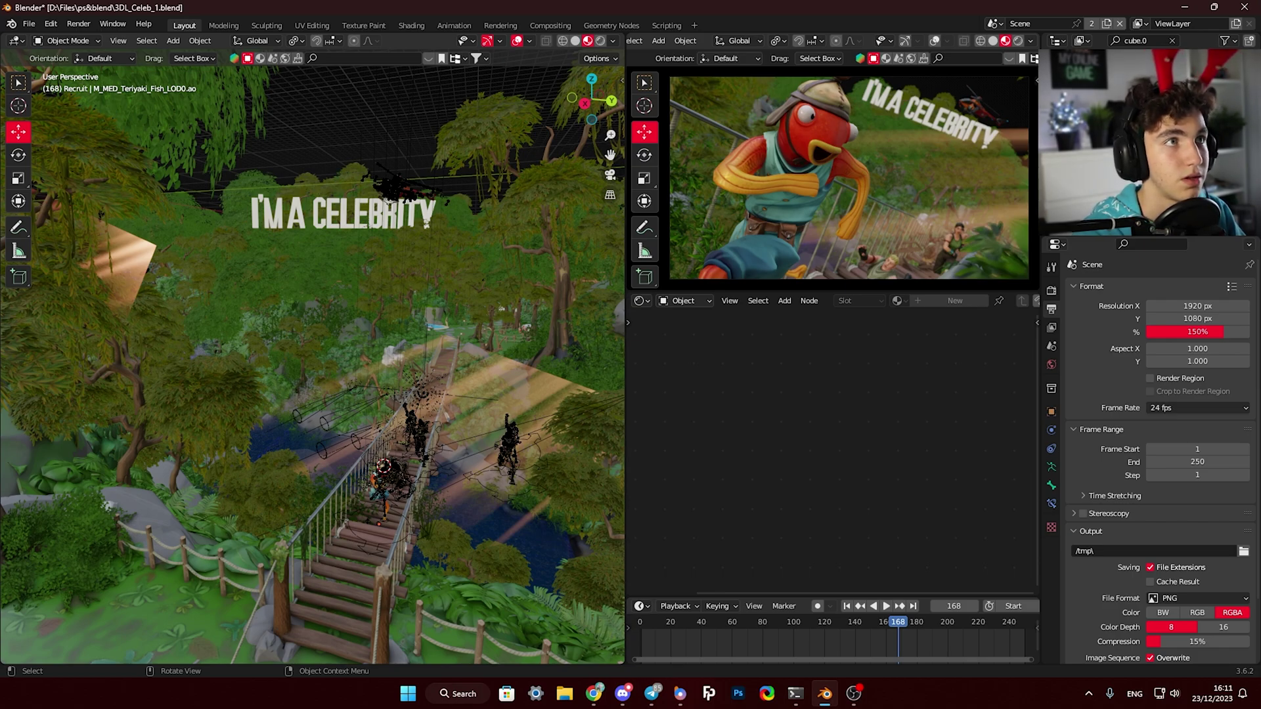
key("alt+Tab")
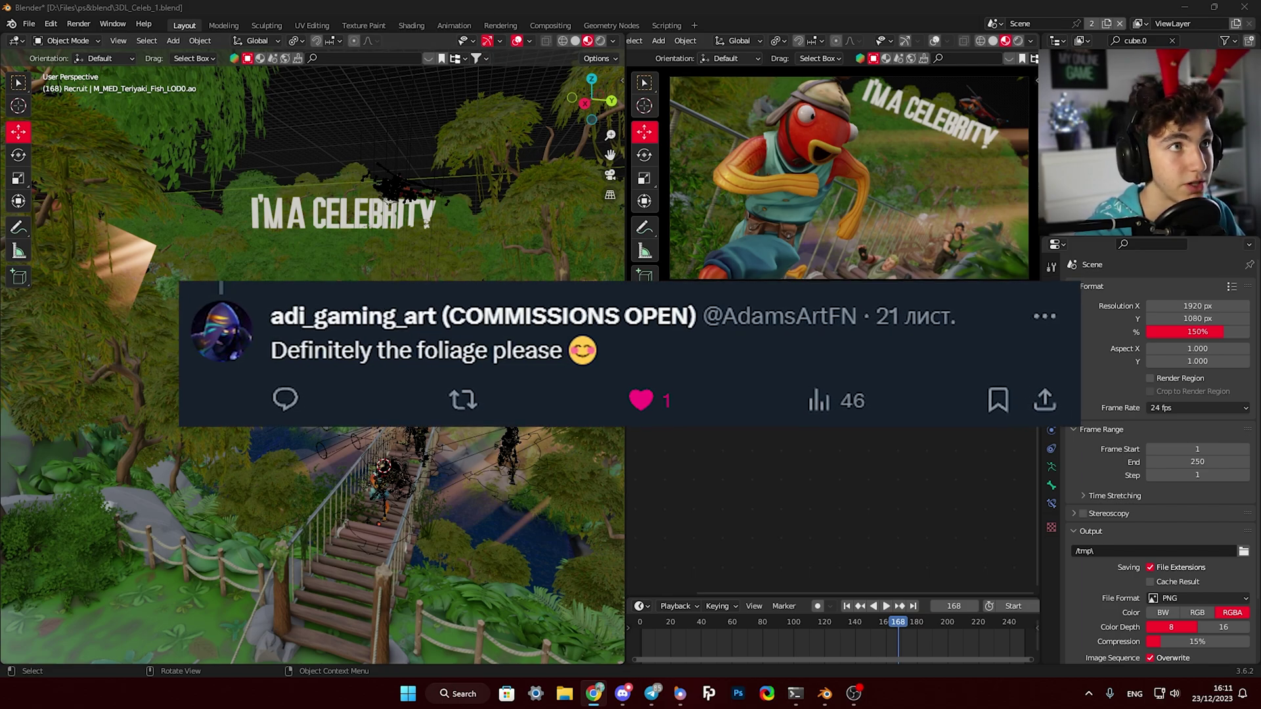
- Select the large red alder tree beside the bridge and switch the main viewport to rendered shading
scroll(398, 423, "down", 3)
middle_click_drag(398, 423, 376, 518, "shift")
scroll(159, 259, "up", 3)
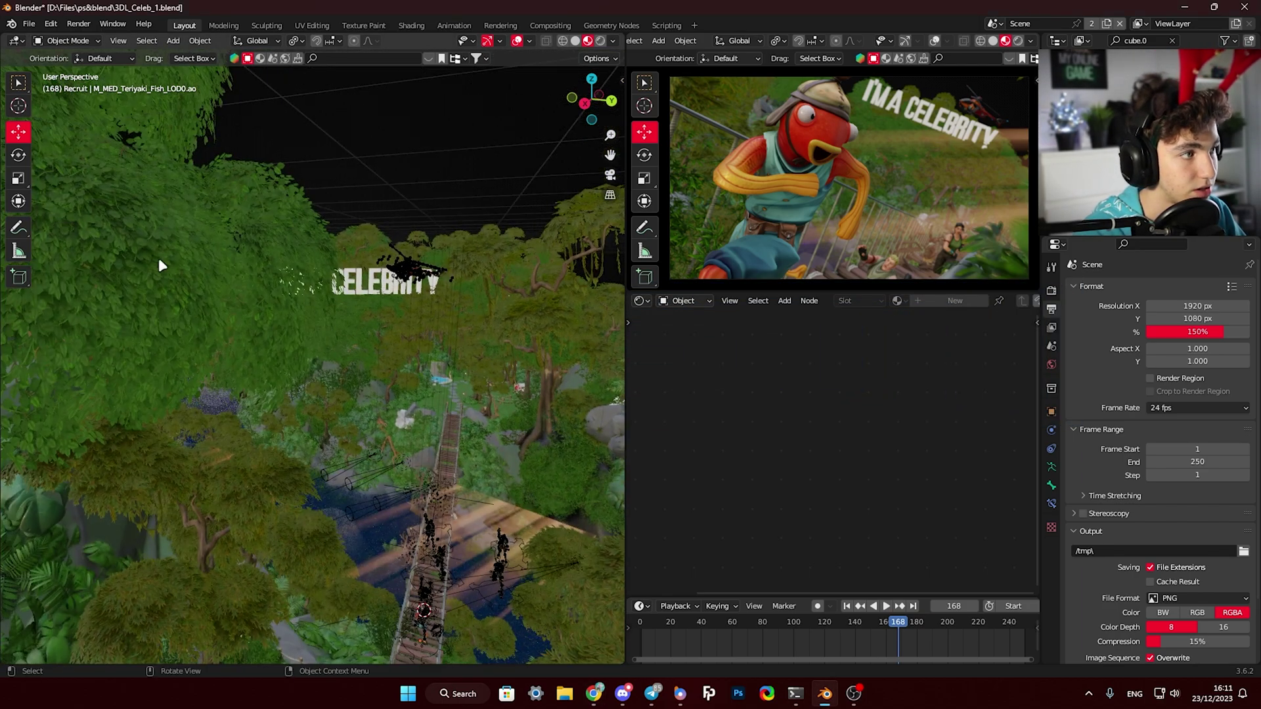
left_click(159, 260)
middle_click_drag(249, 294, 542, 75)
left_click(601, 40)
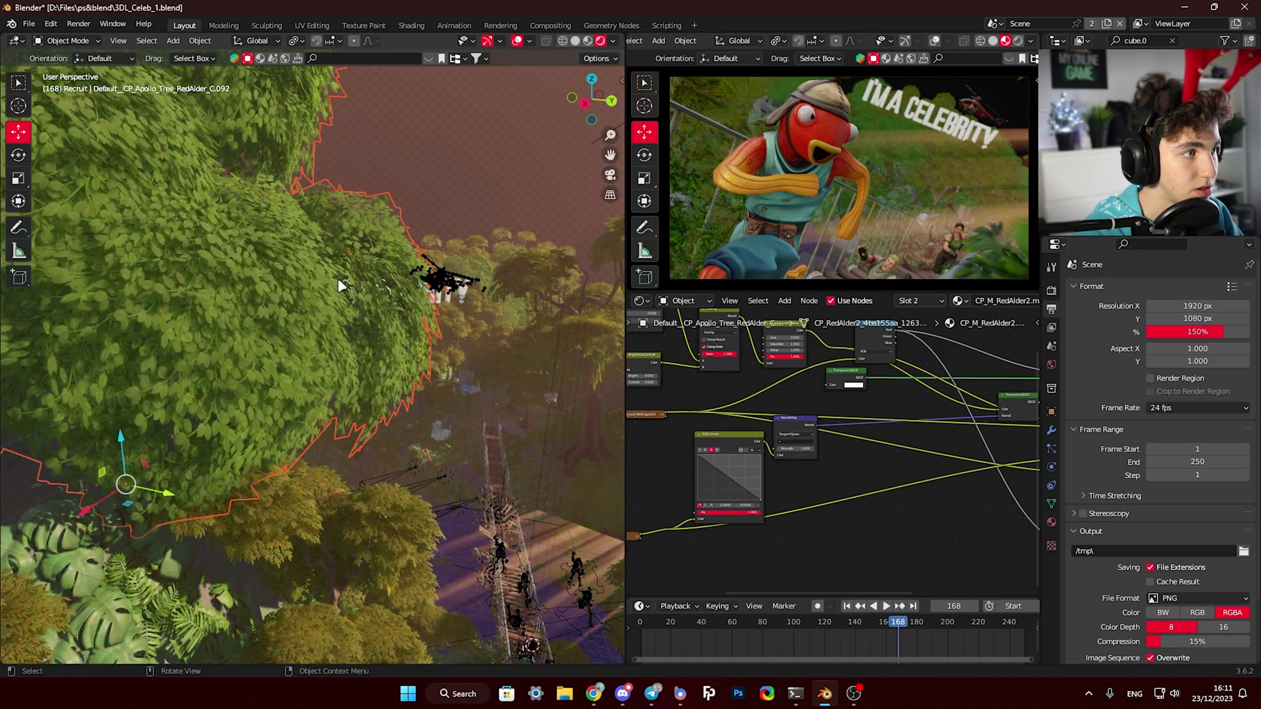
- Examine the selected tree's foliage in rendered shading, from above the scene and close up
scroll(231, 324, "down", 3)
mouse_move(231, 324)
middle_mouse_down()
mouse_move(181, 355)
mouse_move(256, 378)
mouse_move(380, 121)
middle_mouse_up()
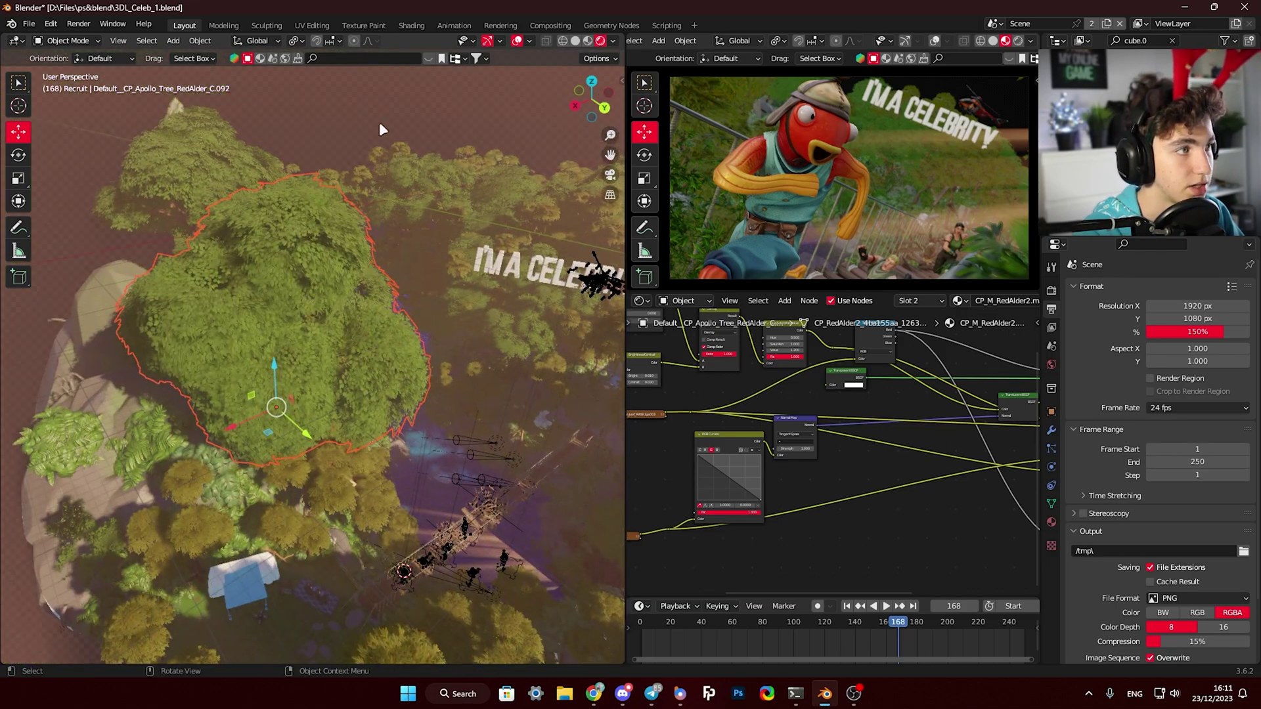
scroll(259, 448, "up", 5)
middle_click_drag(269, 409, 255, 400)
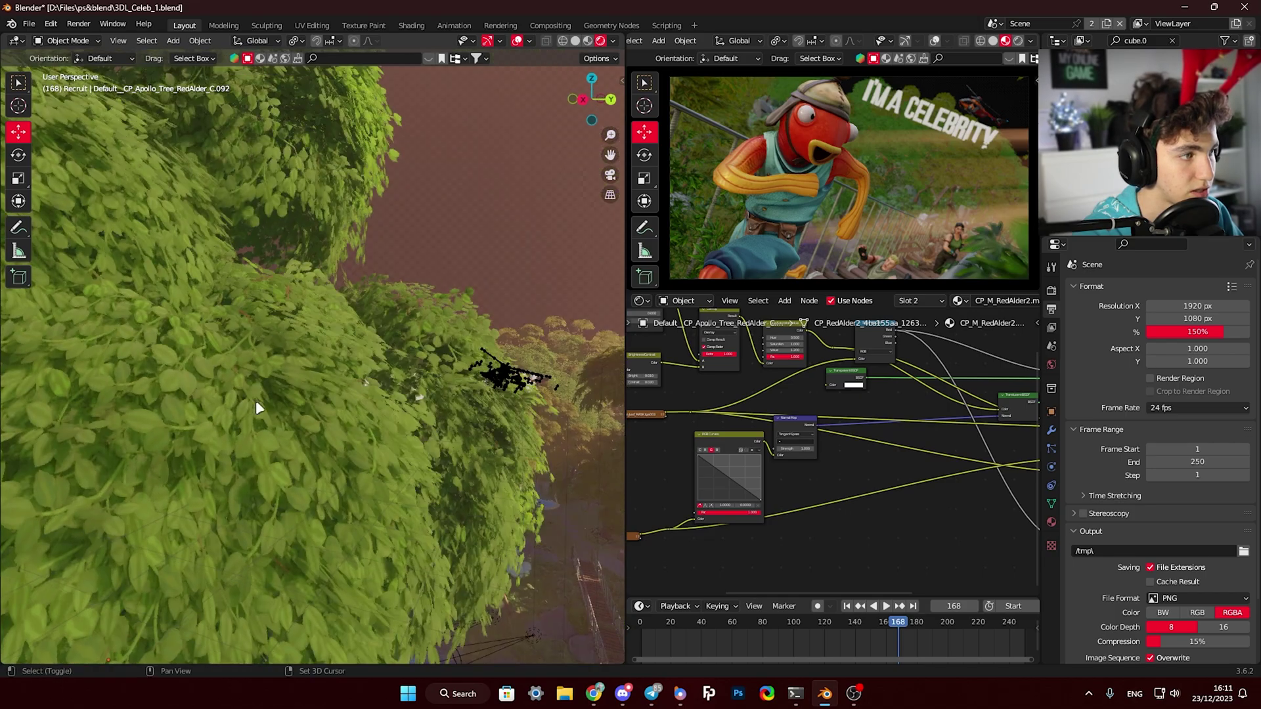
- Frame the red alder material's whole node tree and switch the main viewport to material preview shading
middle_click_drag(380, 210, 421, 335)
middle_click_drag(506, 408, 141, 305)
scroll(258, 350, "up", 6)
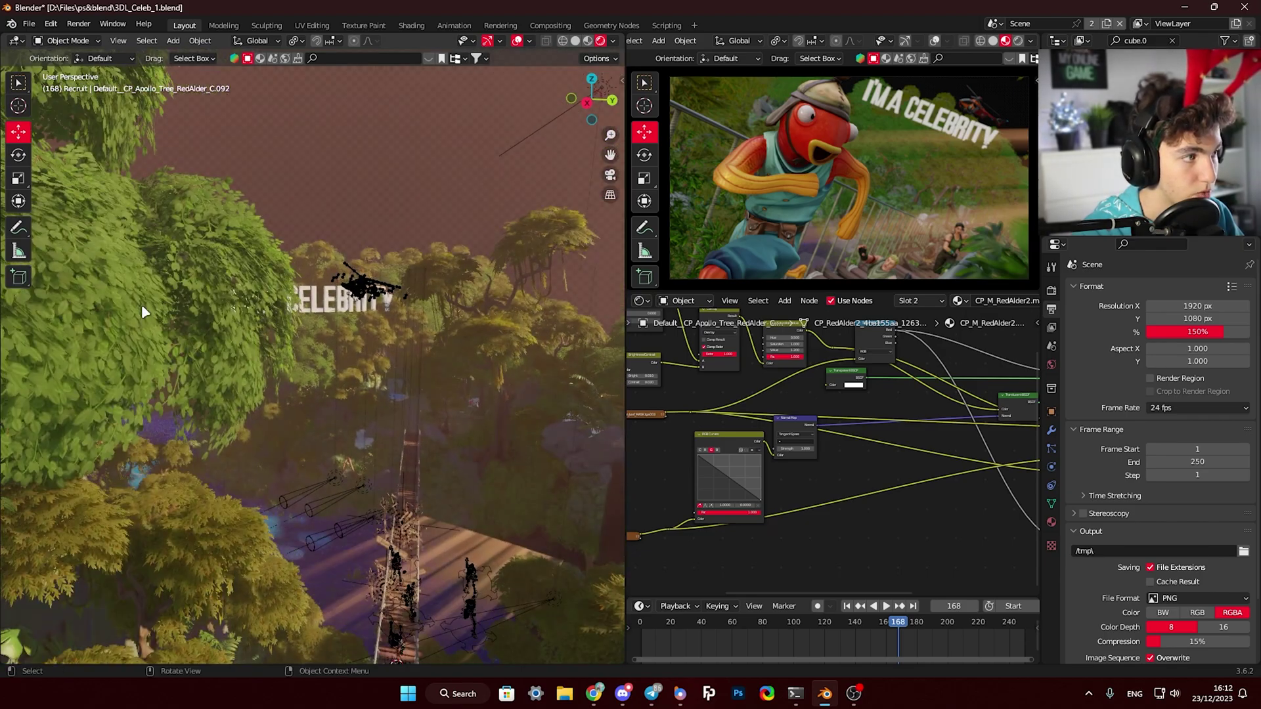
key("Home")
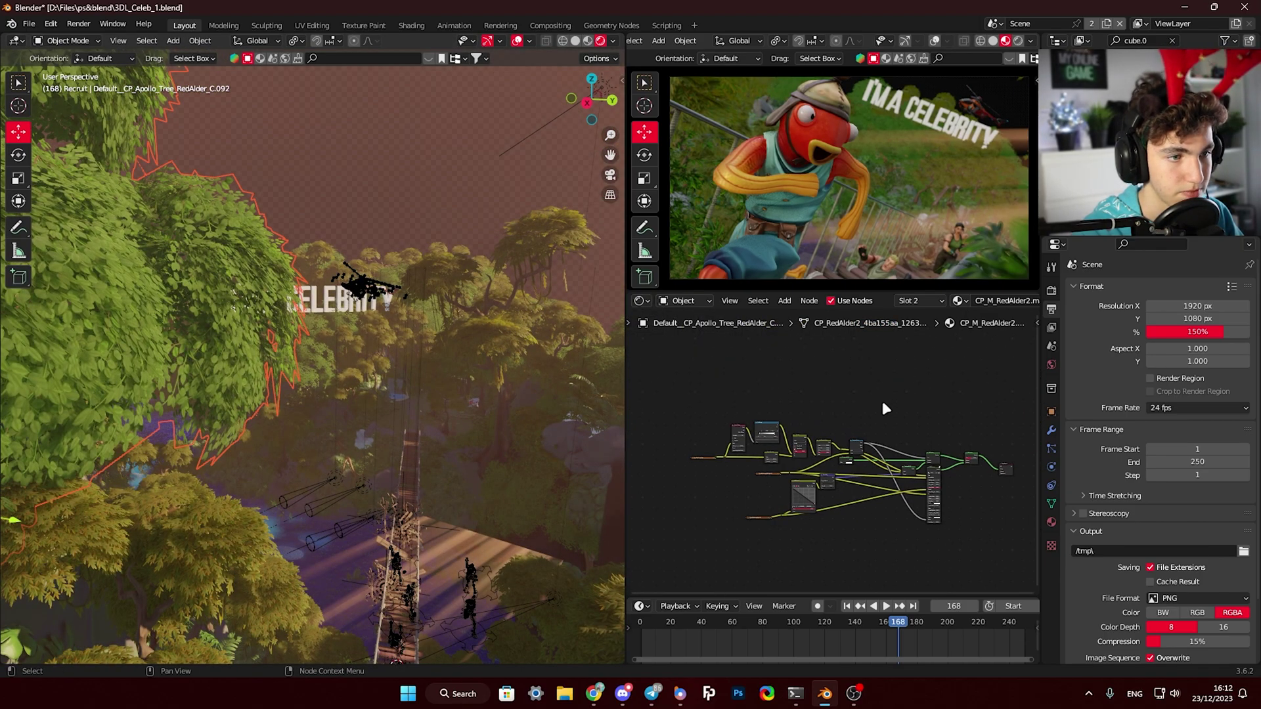
left_click(587, 42)
scroll(771, 399, "up", 2)
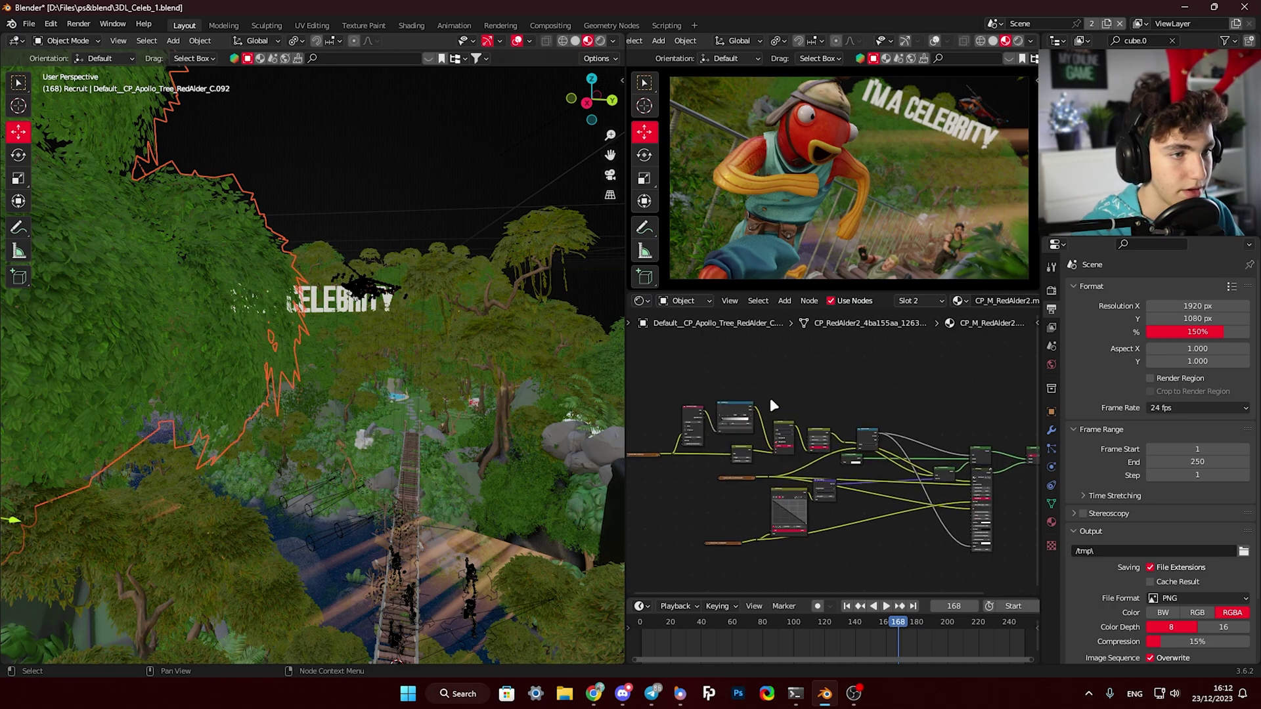
- Examine the red alder leaf material's node tree, including its two Mix Shaders, PI FP Shader group and texture inputs
scroll(777, 414, "down", 2)
middle_click_drag(833, 399, 804, 381)
middle_click_drag(423, 405, 295, 321)
scroll(884, 432, "up", 5)
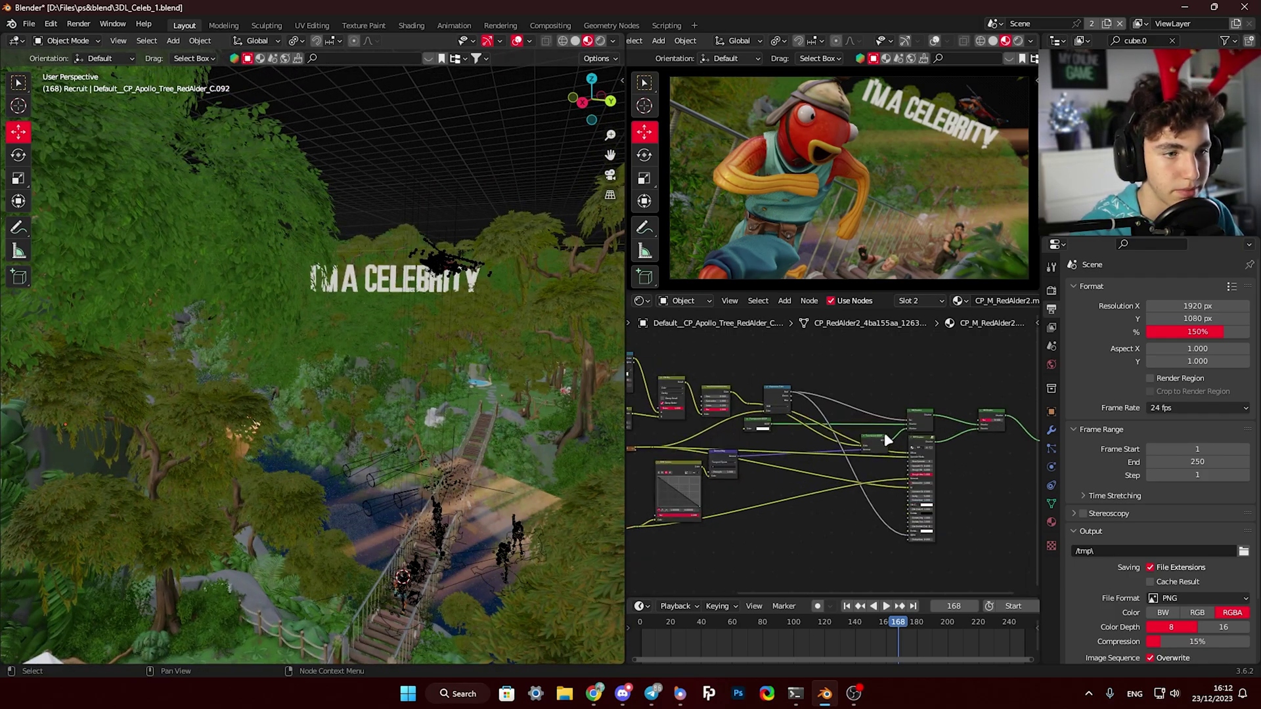
middle_click_drag(793, 430, 748, 497)
scroll(794, 411, "up", 3)
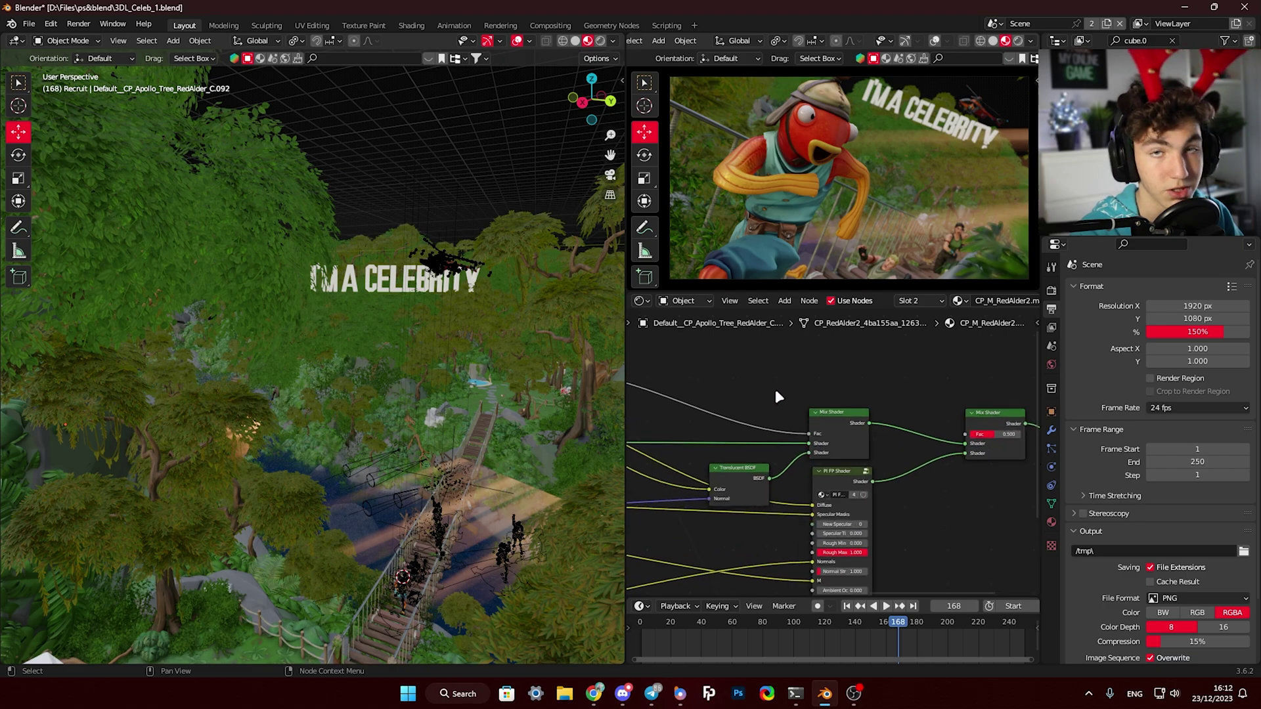
scroll(807, 410, "down", 3)
middle_click_drag(708, 419, 776, 470)
scroll(840, 396, "down", 2)
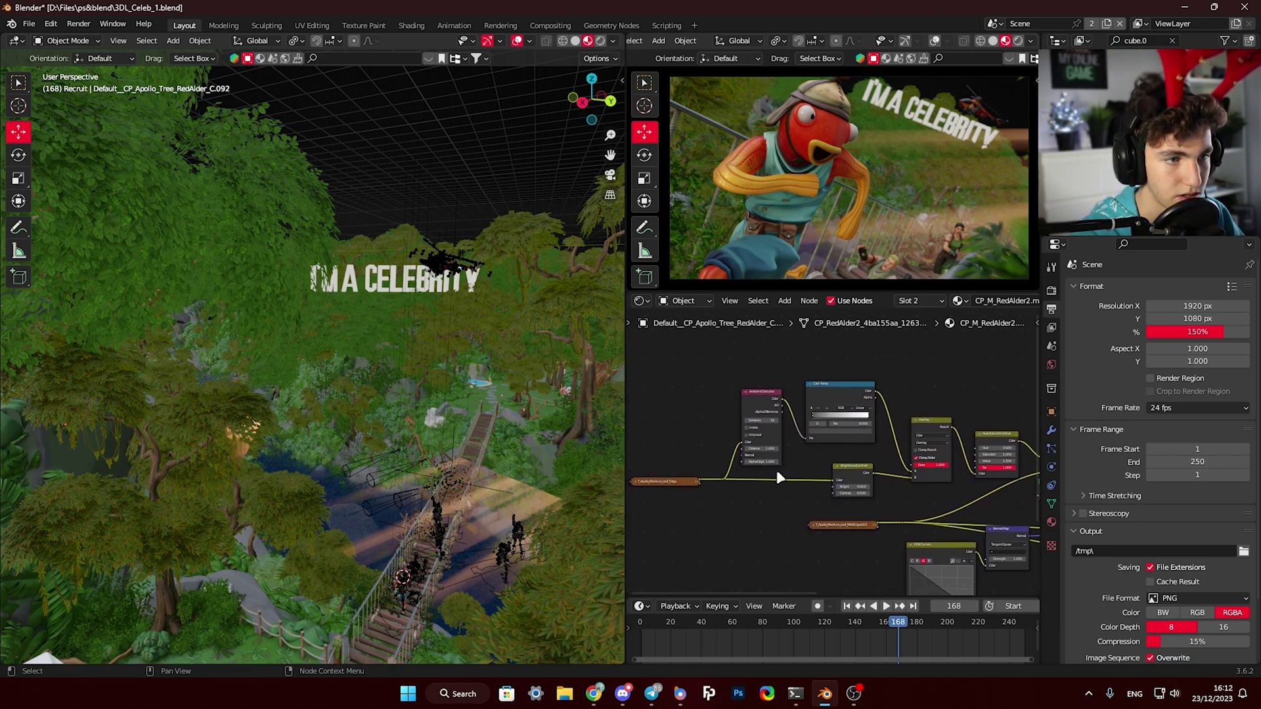
scroll(778, 470, "down", 2)
- Trace the links from the color adjustment nodes through Separate Color and the Translucent BSDF to the Mix Shader
left_click_drag(683, 385, 1002, 483)
middle_click_drag(946, 449, 751, 441)
left_click(827, 450)
scroll(828, 457, "up", 3)
middle_click_drag(828, 457, 684, 406)
scroll(847, 451, "up", 3)
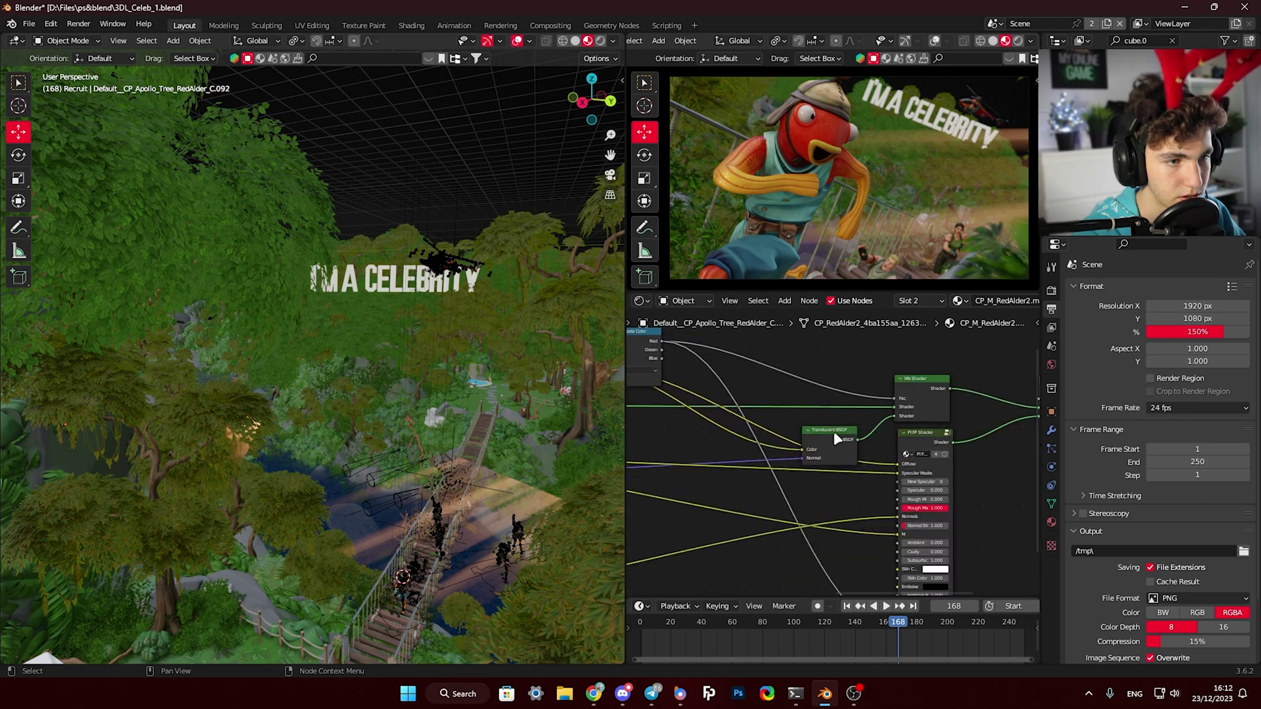
scroll(833, 434, "up", 5)
middle_click_drag(925, 482, 884, 487)
scroll(787, 458, "down", 3)
middle_click_drag(716, 447, 881, 458)
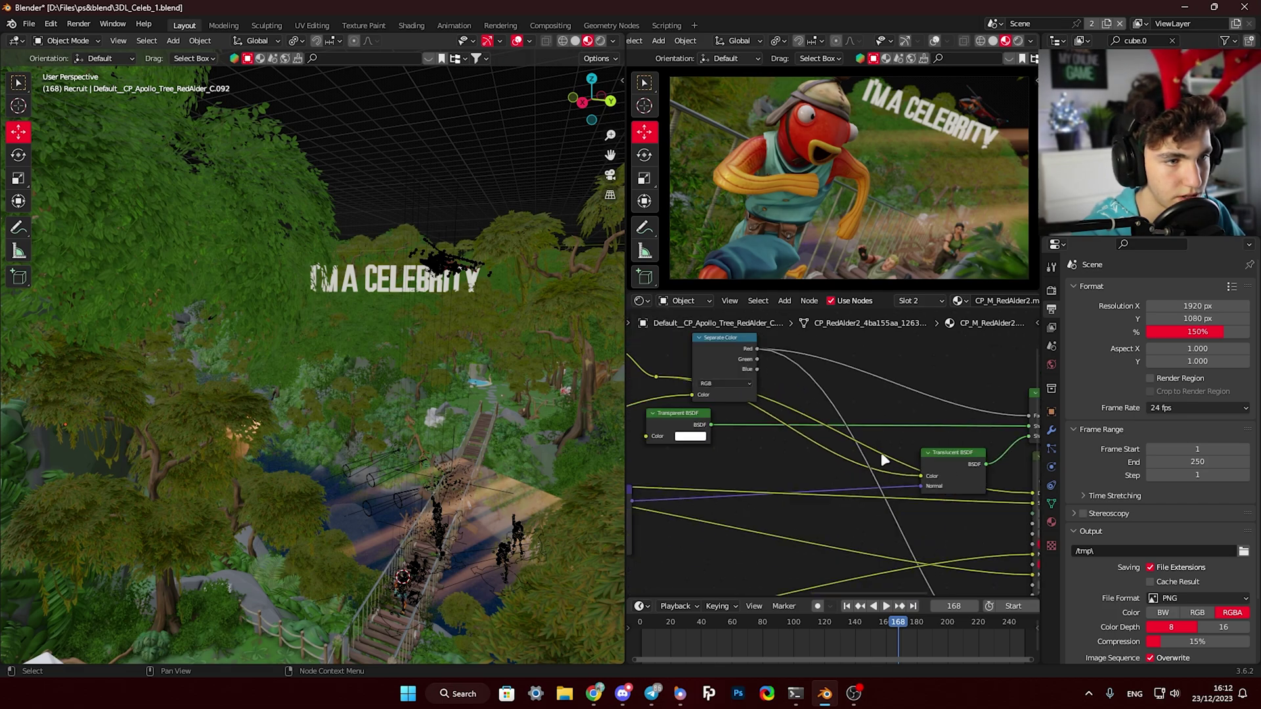
middle_click_drag(948, 483, 989, 492)
middle_click_drag(807, 464, 662, 461)
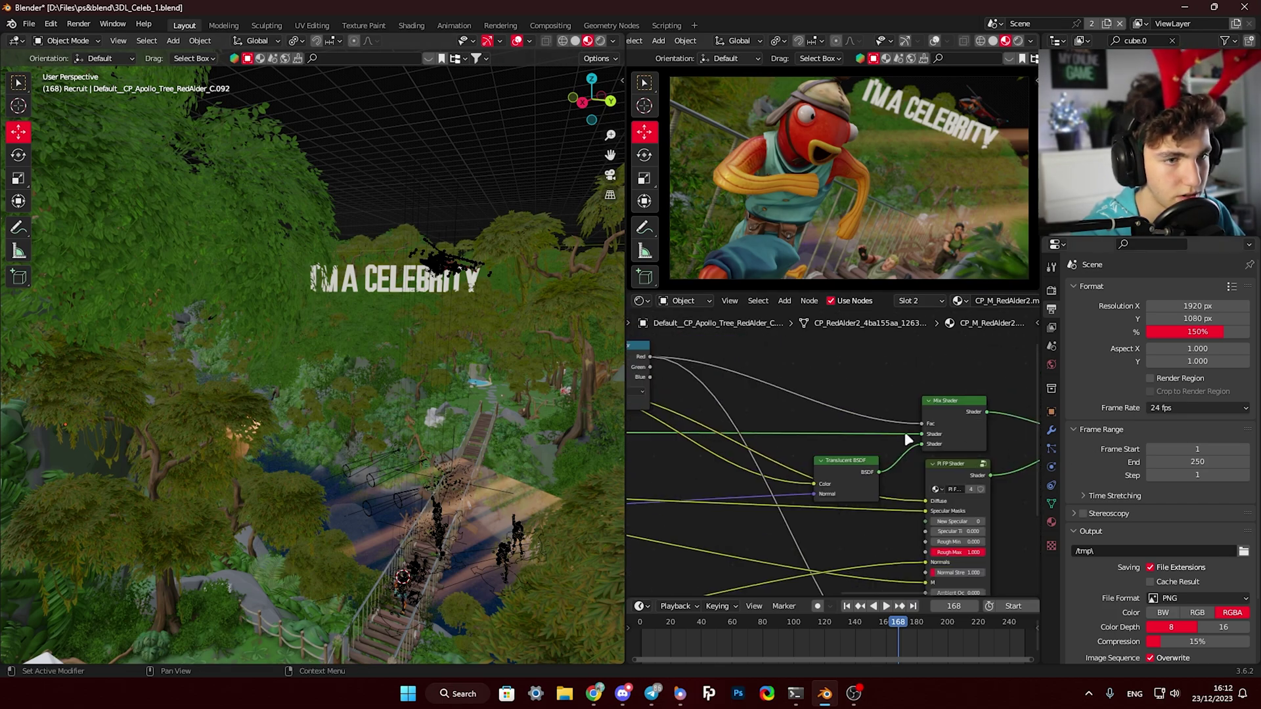
- Select the Transparent BSDF node that feeds the leaf material's Mix Shader
middle_click_drag(909, 439, 986, 437)
left_click(782, 425)
left_click(738, 457)
left_click(763, 422)
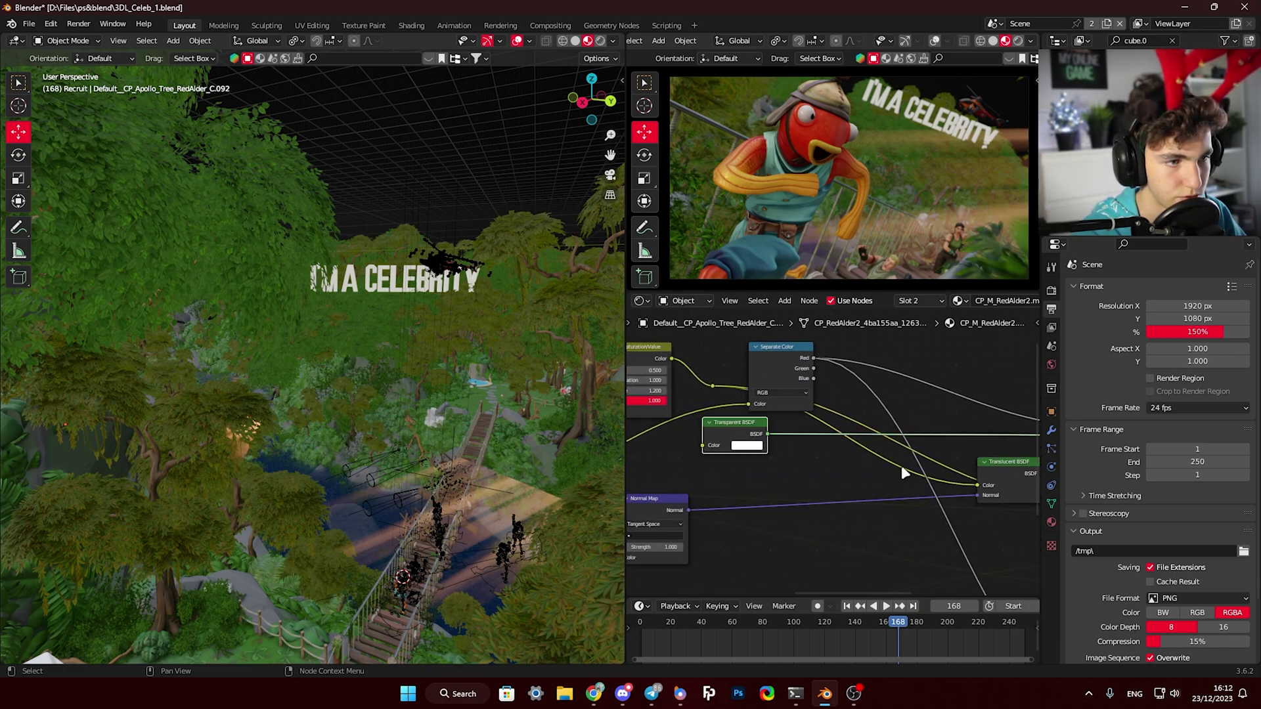
- Inspect the Translucent BSDF node and examine the red alder's individual leaves close up in the main viewport
scroll(900, 465, "down", 2)
scroll(254, 211, "up", 6)
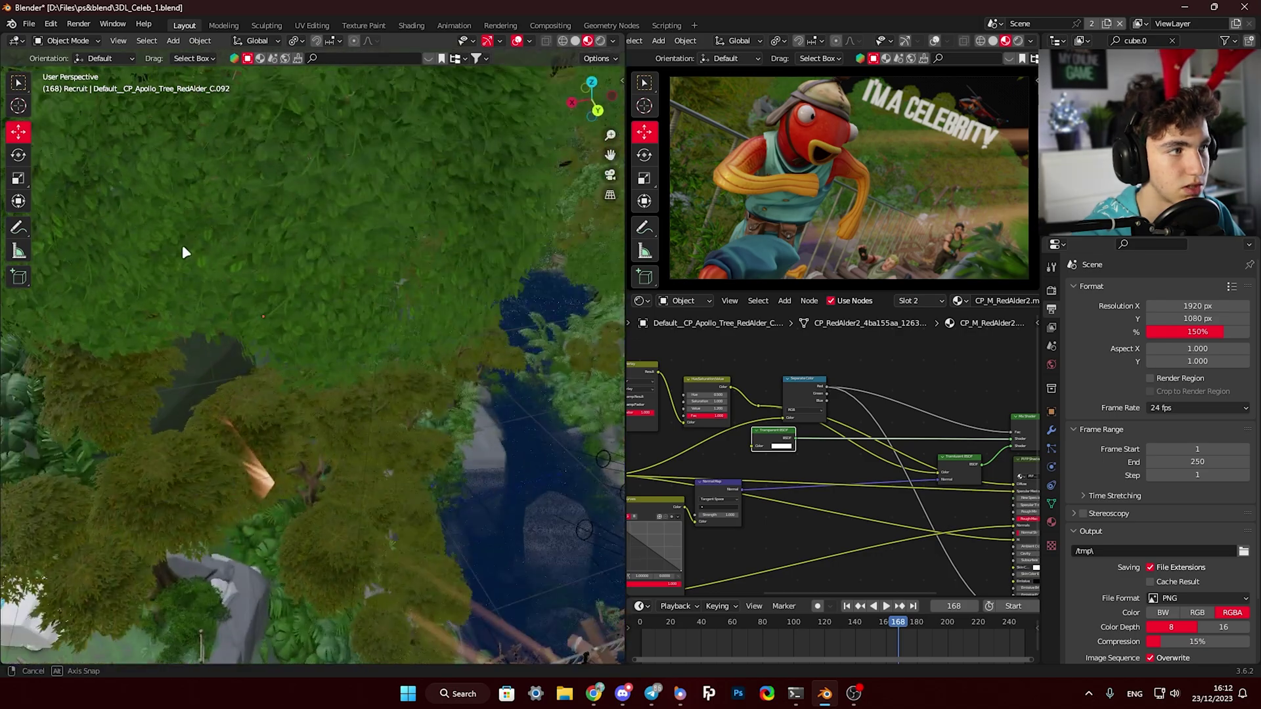
scroll(947, 453, "up", 3)
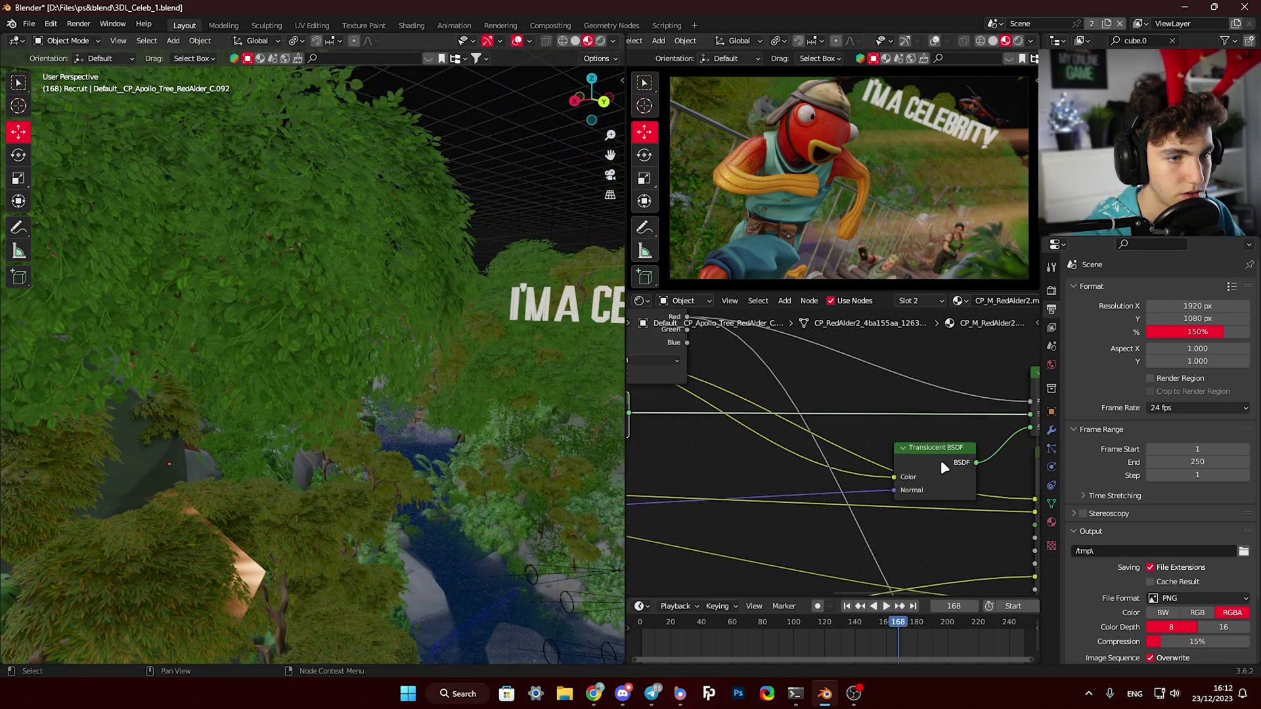
scroll(292, 281, "up", 8)
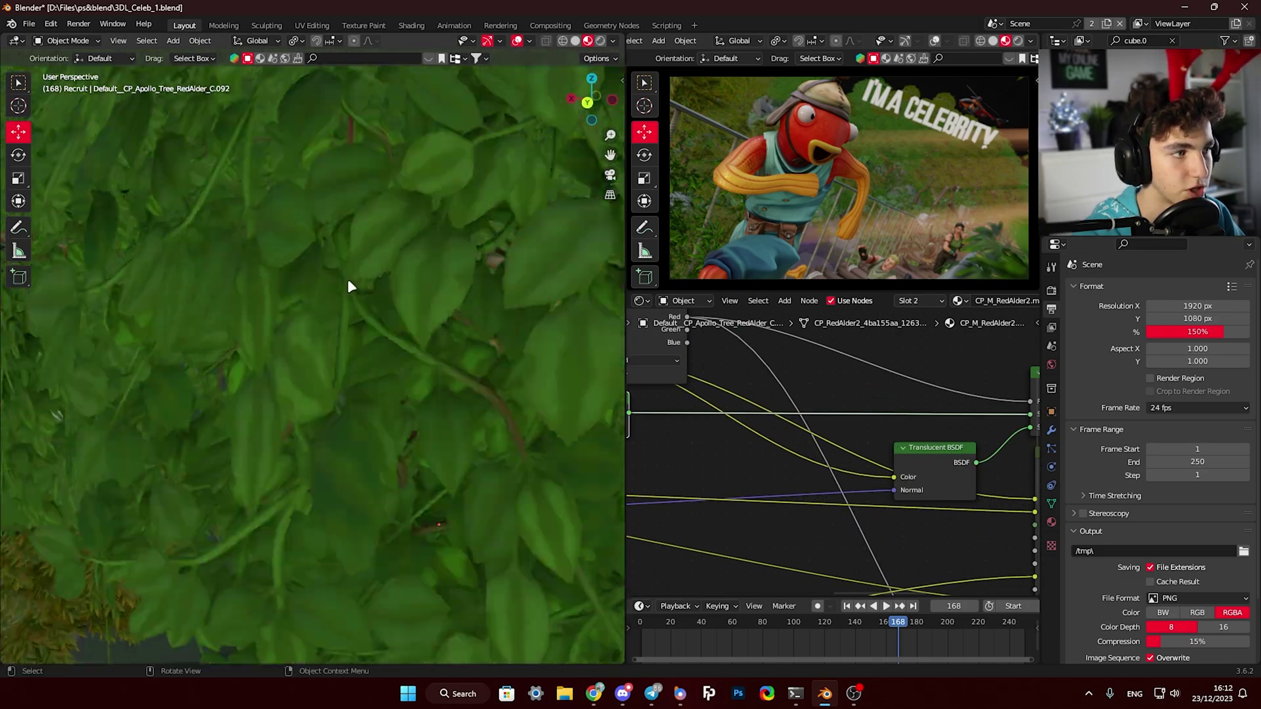
middle_click_drag(384, 348, 157, 294)
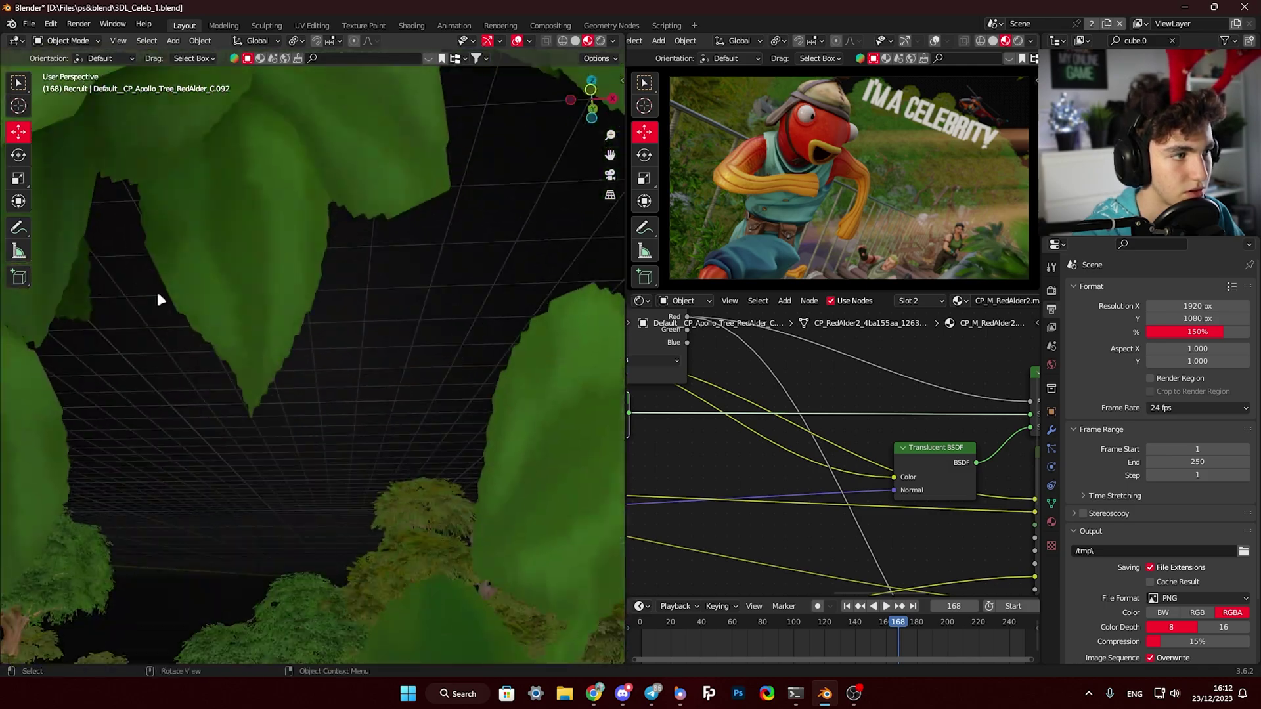
scroll(341, 262, "up", 6)
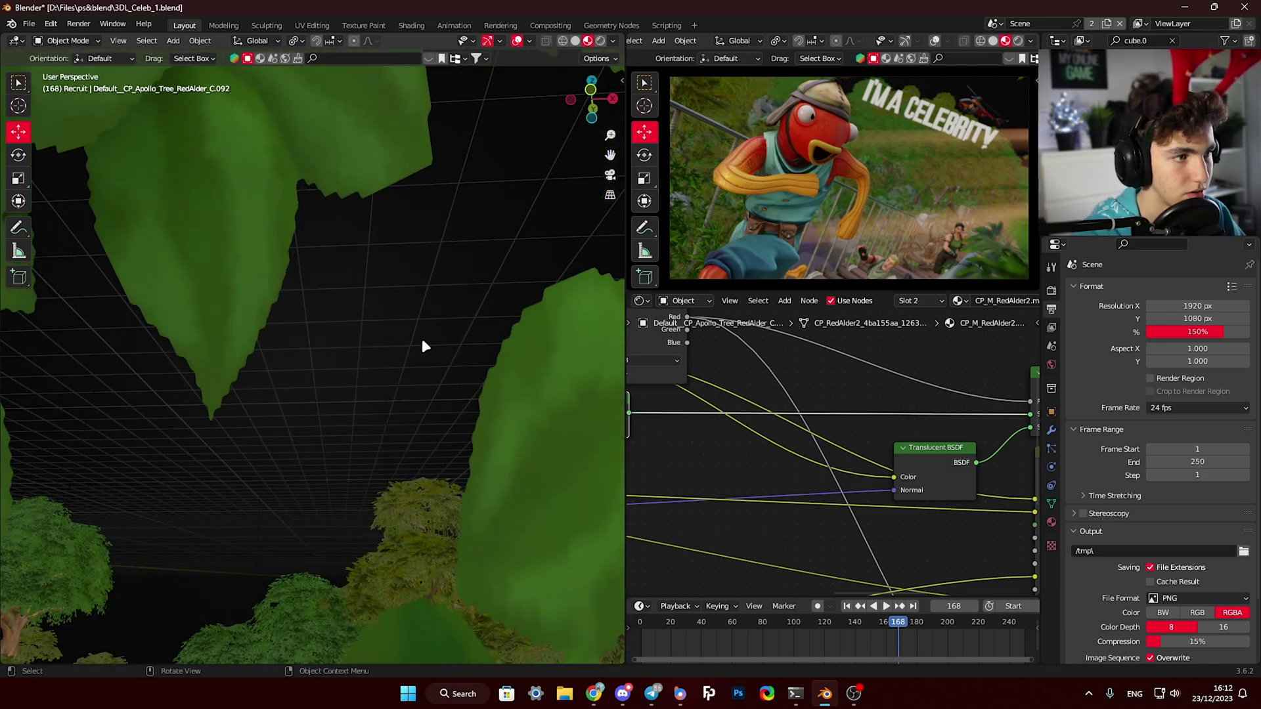
middle_click_drag(392, 324, 416, 321, "shift")
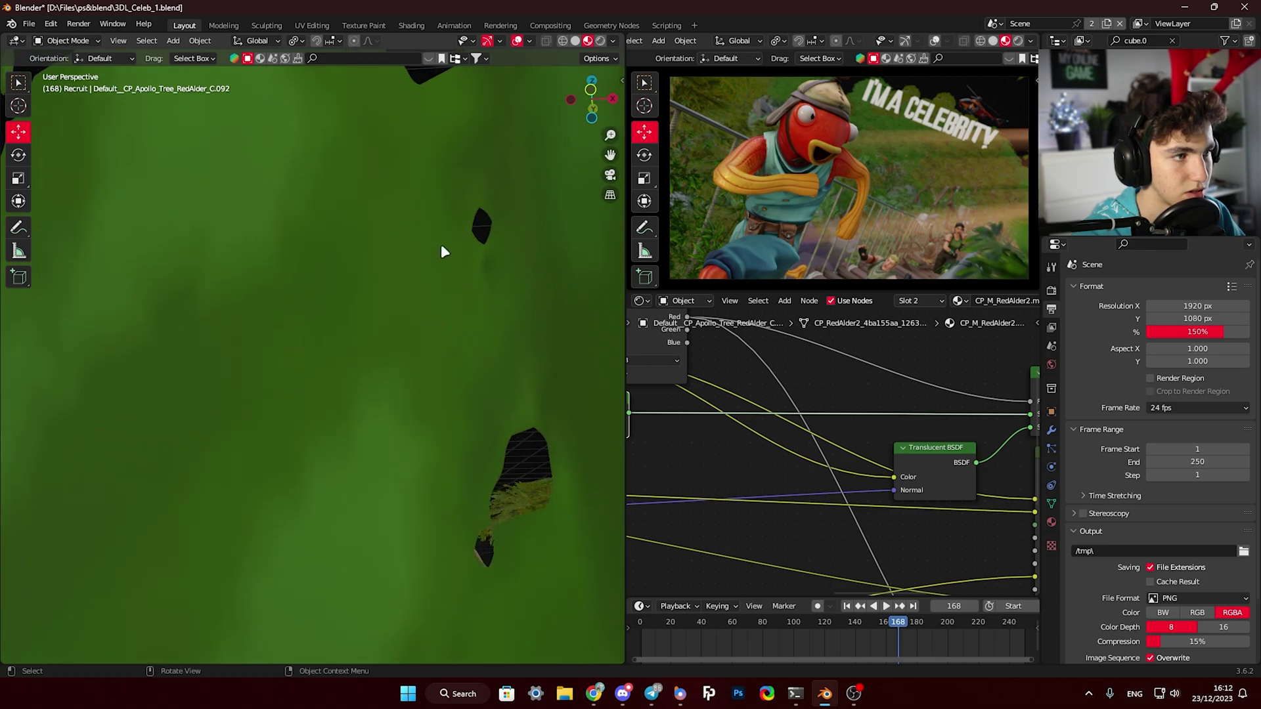
- Review the shader end of the leaf material's node tree and select the Translucent BSDF node
scroll(441, 249, "down", 5)
scroll(939, 452, "down", 3)
middle_click_drag(938, 451, 690, 449)
scroll(722, 449, "up", 4)
scroll(834, 443, "down", 3)
scroll(821, 440, "up", 2)
middle_click_drag(822, 439, 892, 413)
scroll(780, 436, "up", 4)
left_click(805, 432)
- Show the whole red alder tree in rendered shading and open its material settings with the Subsurface Translucency option
scroll(773, 431, "down", 6)
middle_click_drag(315, 286, 281, 348)
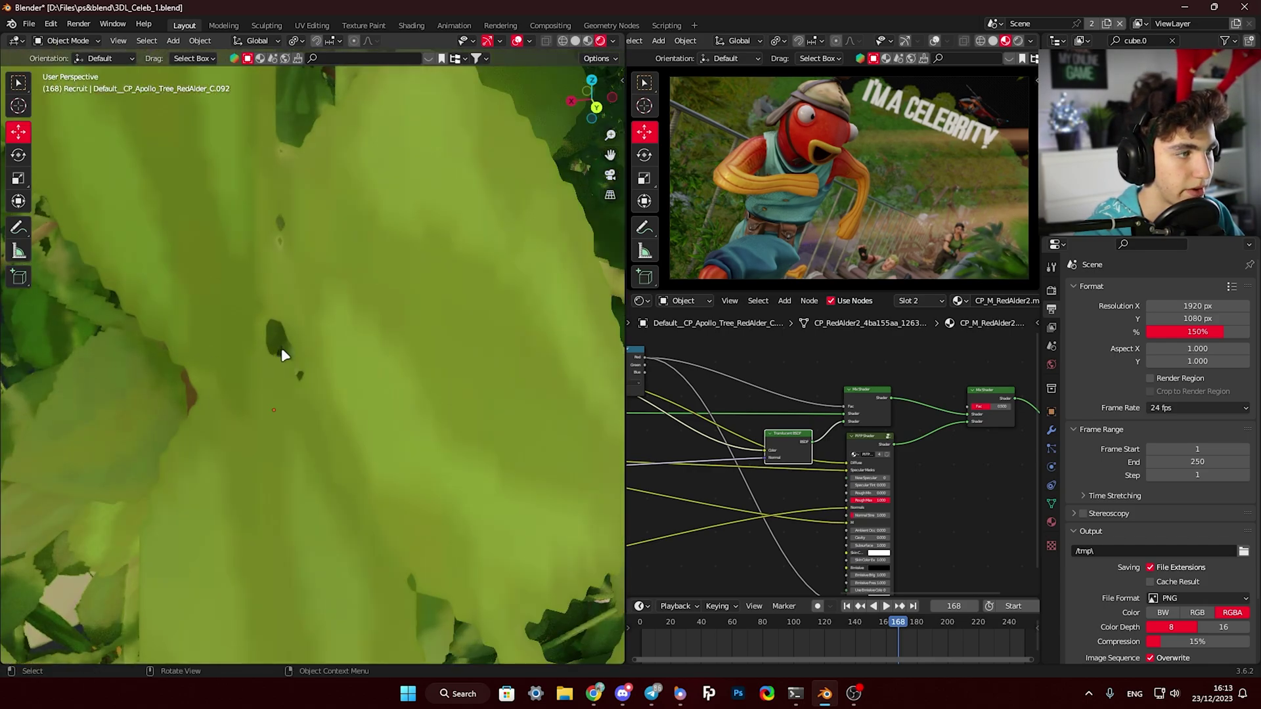
scroll(289, 348, "down", 8)
scroll(313, 338, "down", 5)
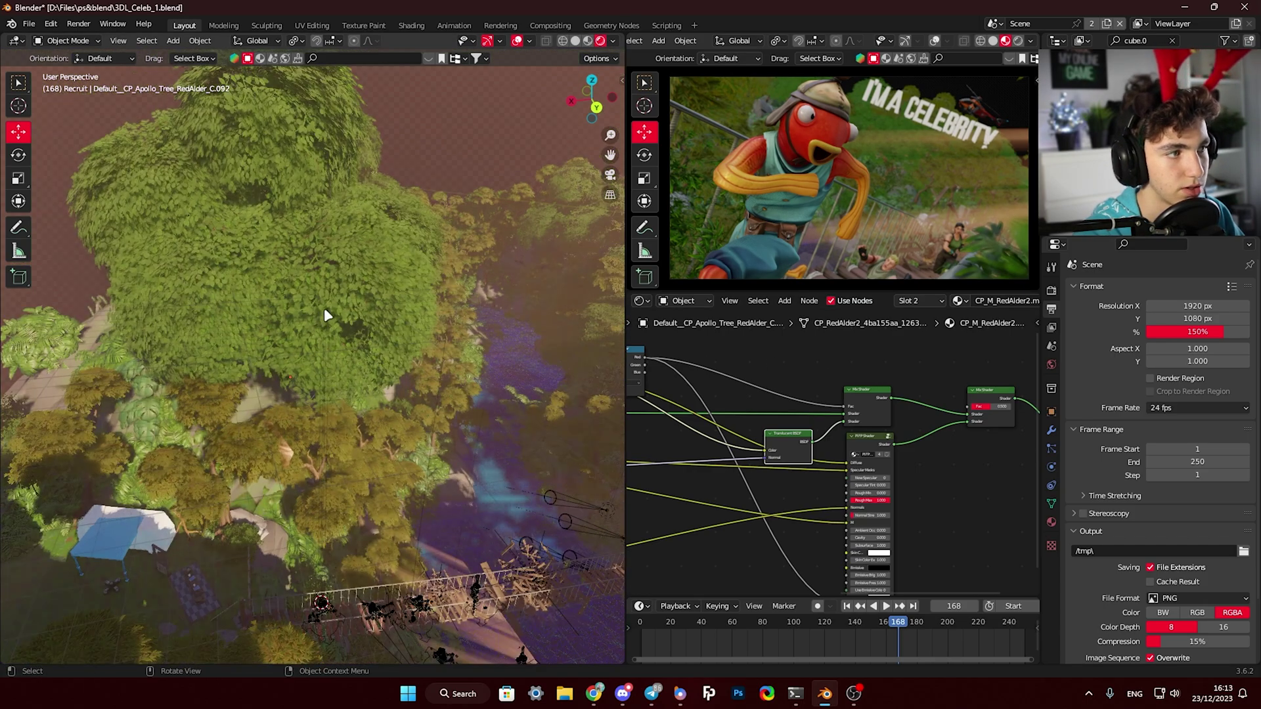
left_click(1049, 524)
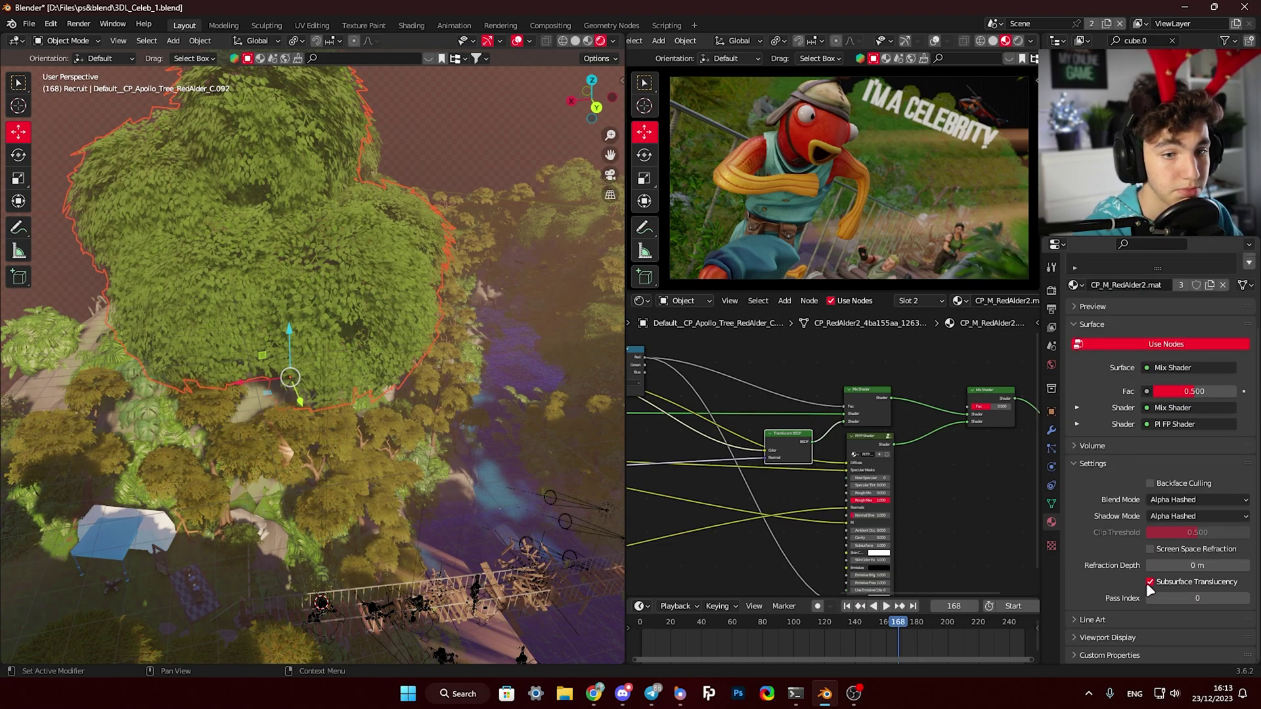
- Look inside the PI FP Shader node group at its Value node, then return to the main material node tree
scroll(899, 490, "up", 3)
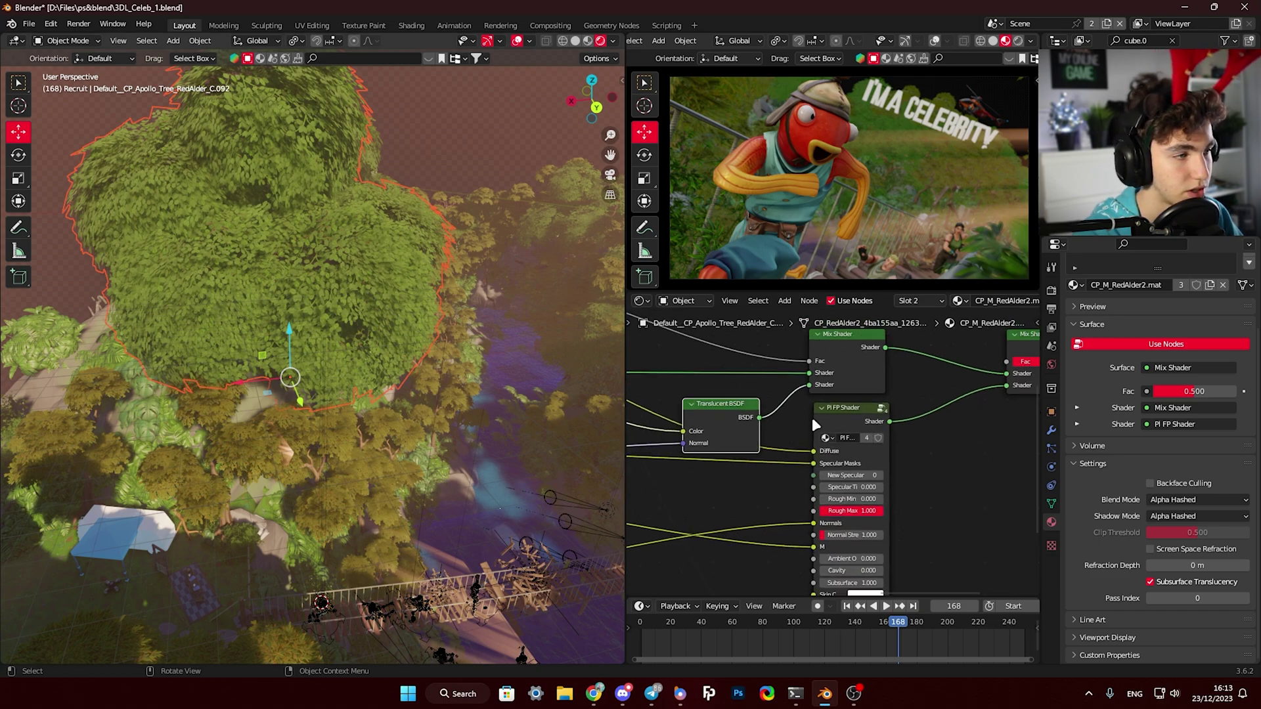
left_click(858, 405)
key("Tab")
scroll(884, 426, "down", 4)
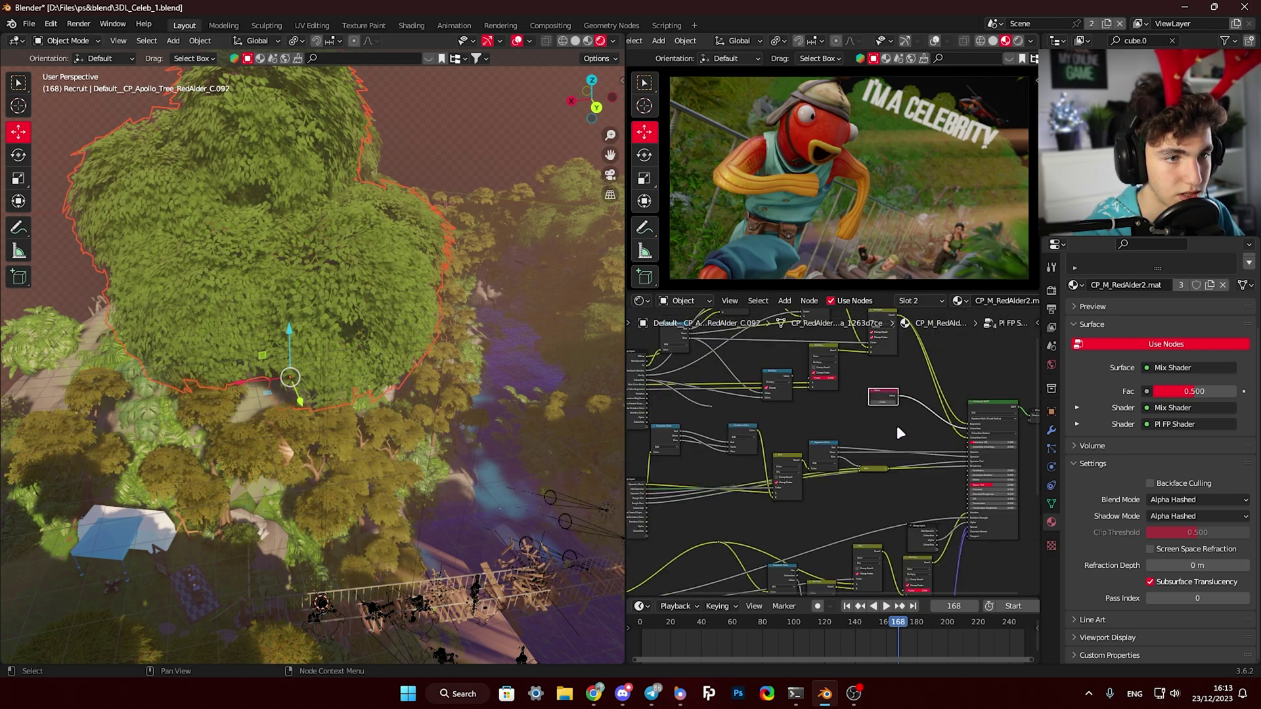
scroll(834, 453, "up", 5)
scroll(808, 415, "up", 2)
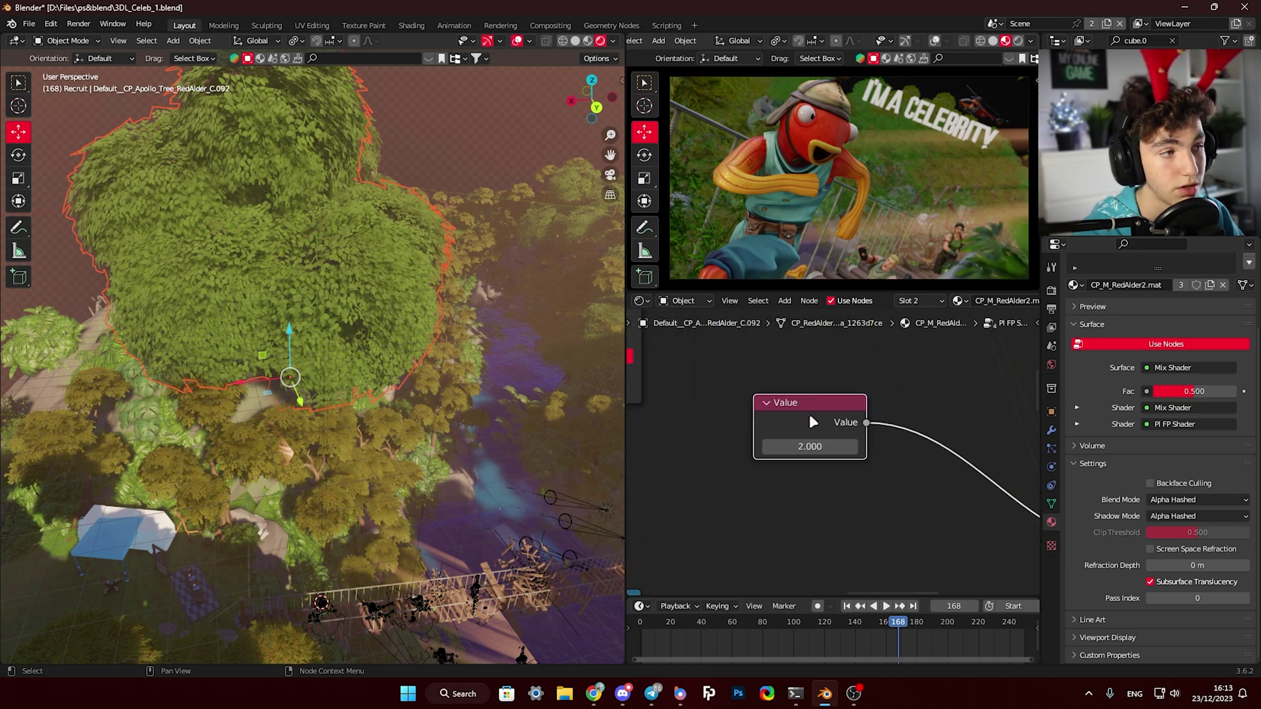
key("Tab")
scroll(840, 420, "down", 5)
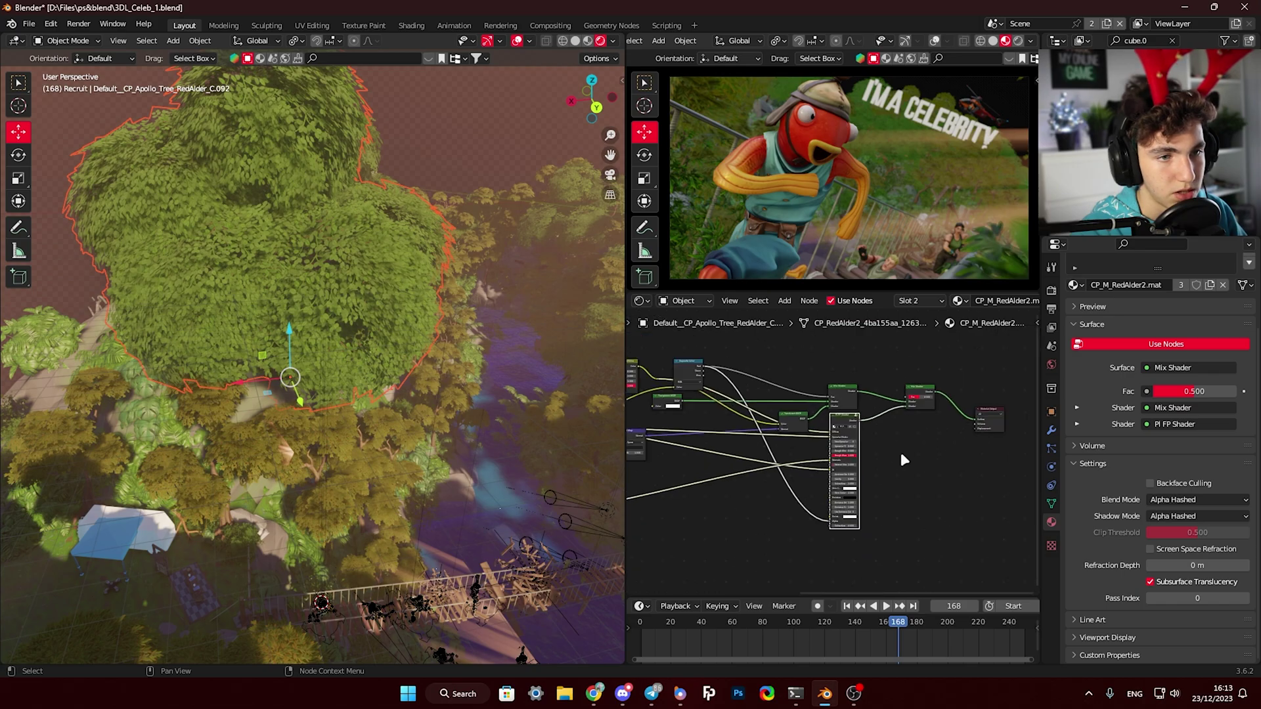
- Move across the scene to the rope bridge and select the small bamboo plant beside it
middle_click_drag(348, 322, 400, 301)
left_click(409, 164)
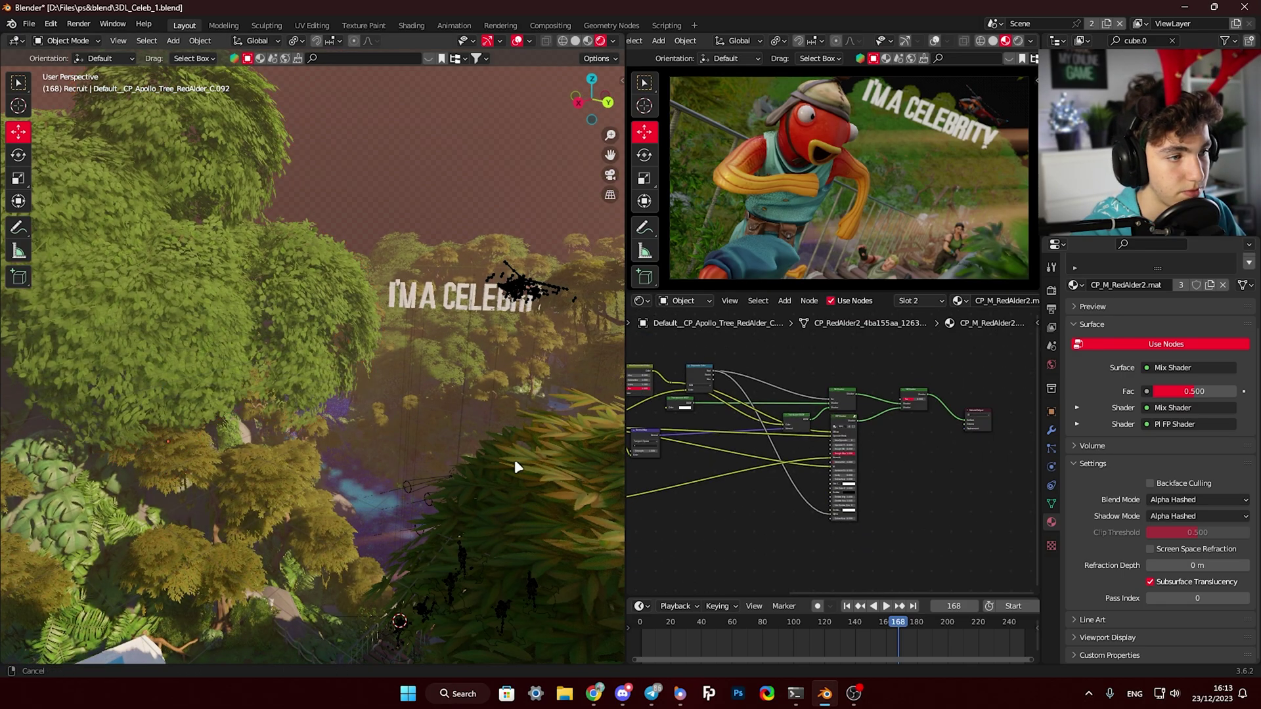
middle_click_drag(514, 459, 587, 168, "shift")
scroll(357, 500, "up", 8)
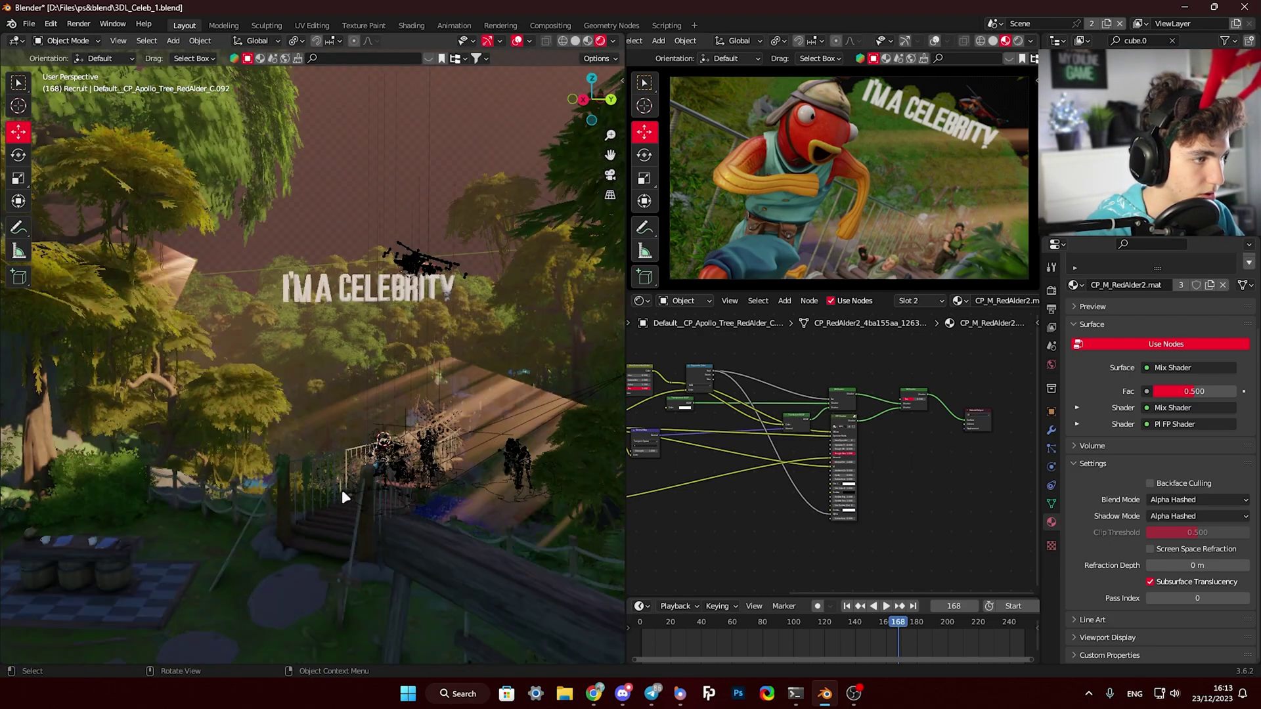
middle_click_drag(349, 470, 322, 151)
left_click(340, 289)
middle_click_drag(340, 289, 253, 367)
scroll(782, 405, "down", 1)
scroll(781, 406, "down", 2)
scroll(816, 394, "down", 2)
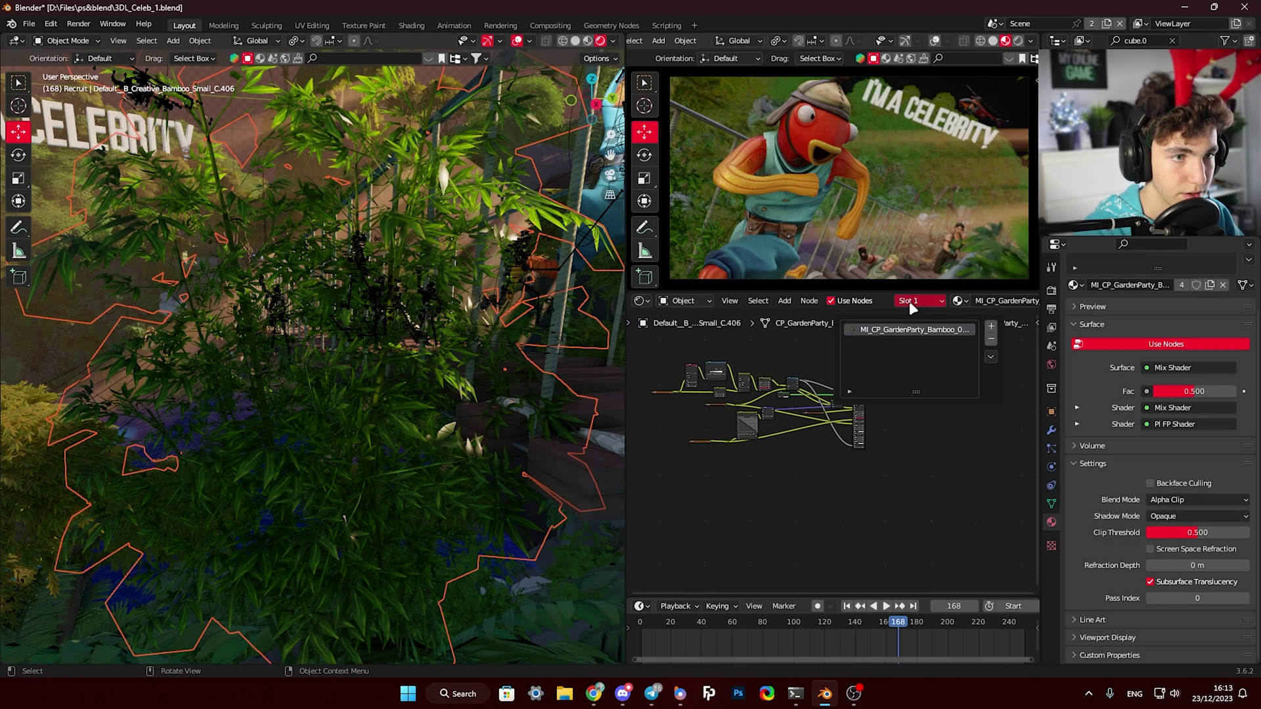
- Preview the T_Bamboo_trees_D texture directly on the bamboo plant from its material node tree
left_click(958, 300)
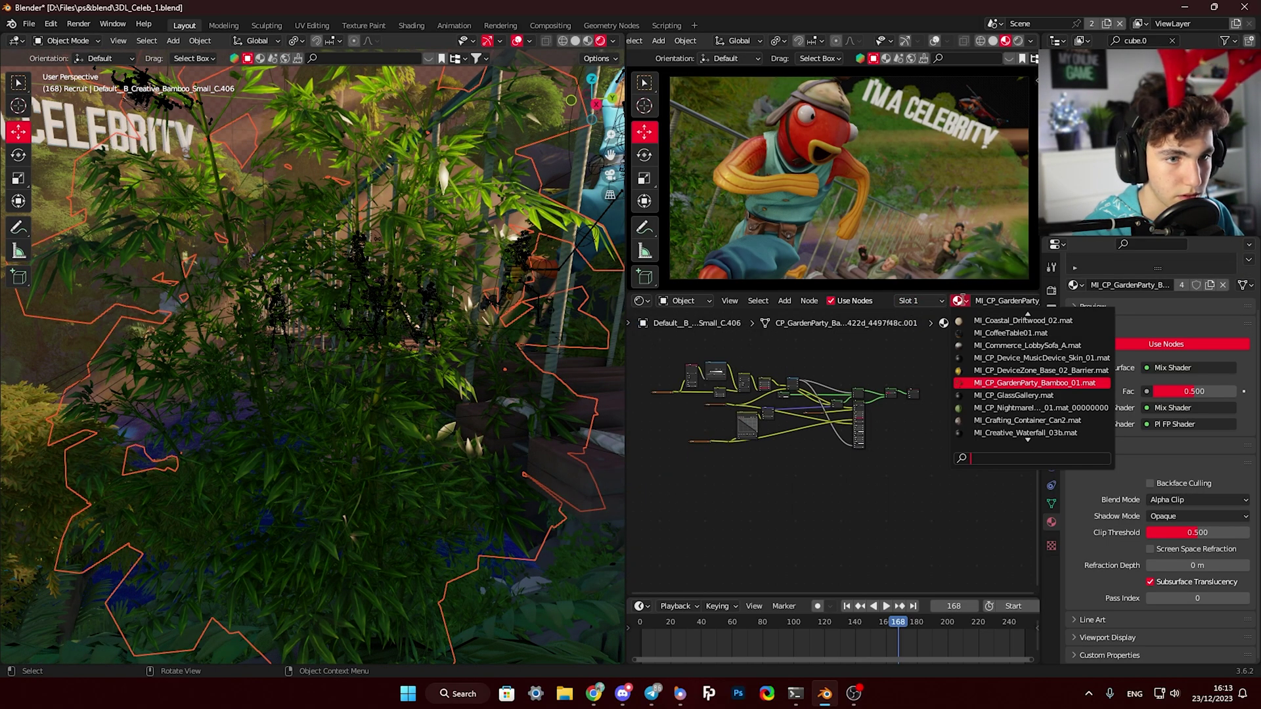
middle_click_drag(439, 417, 445, 387)
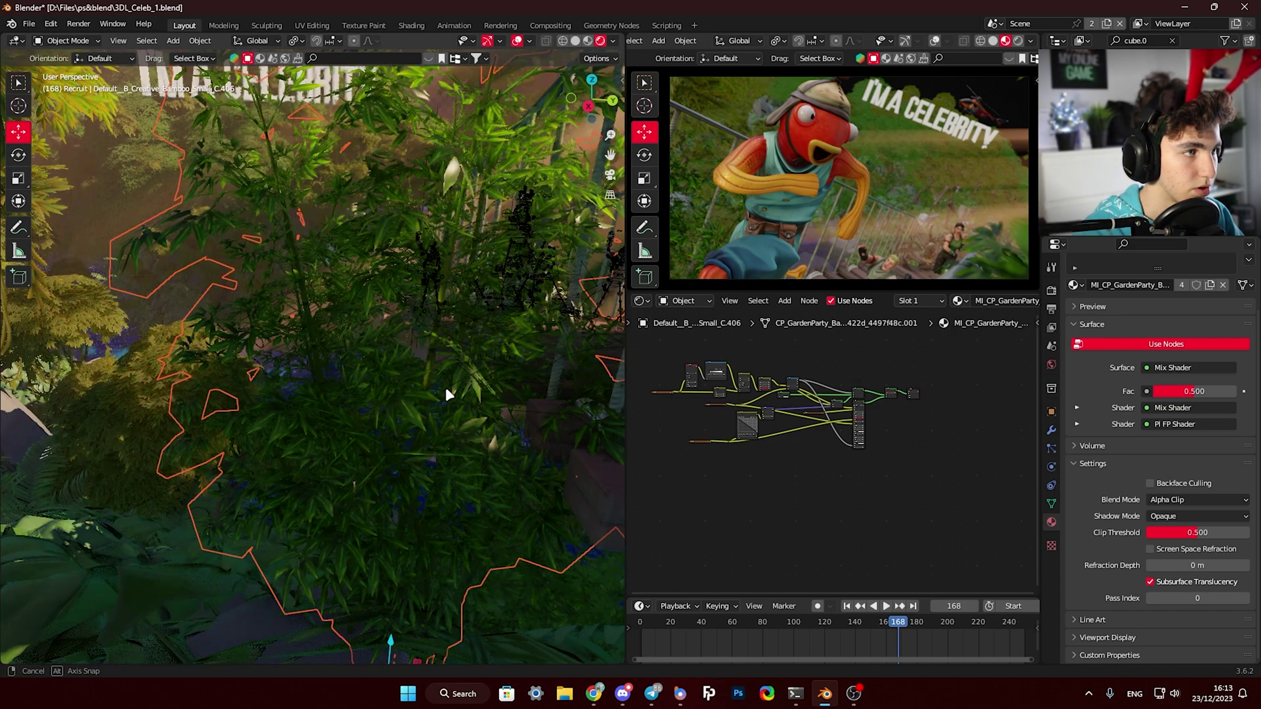
scroll(444, 424, "down", 3)
scroll(443, 428, "up", 1)
scroll(663, 404, "up", 5)
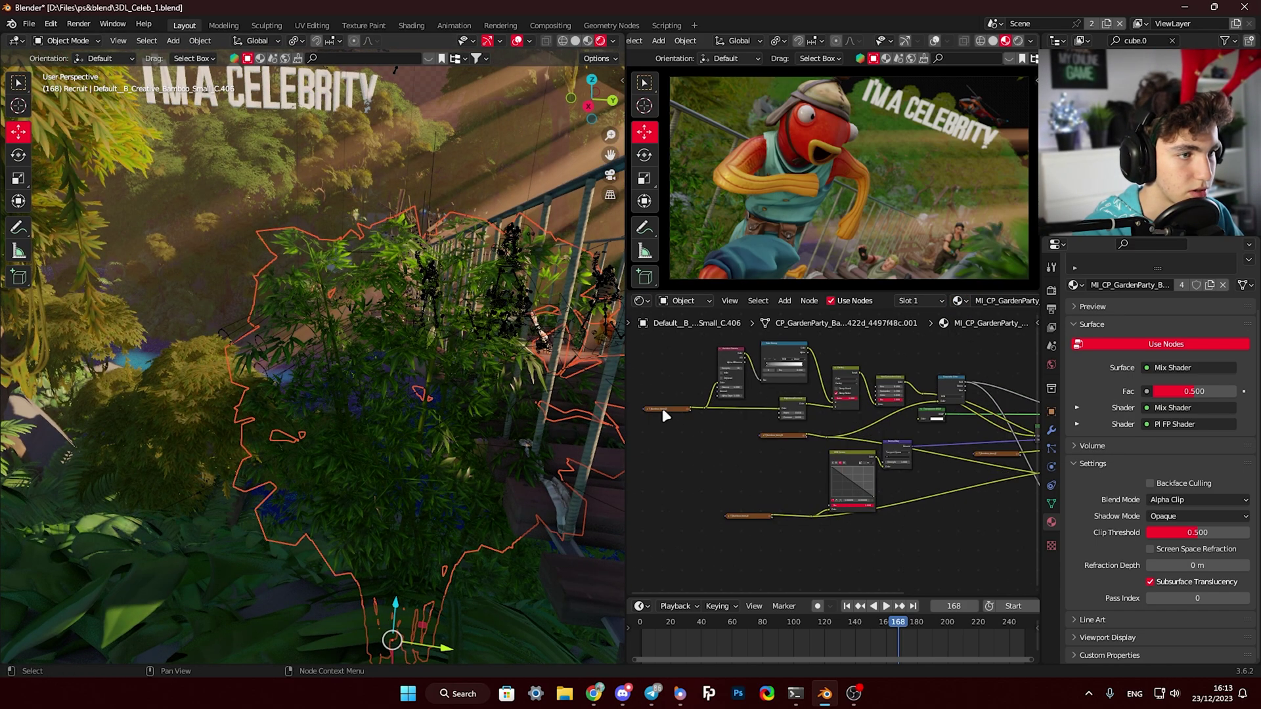
left_click(666, 405, "ctrl+shift")
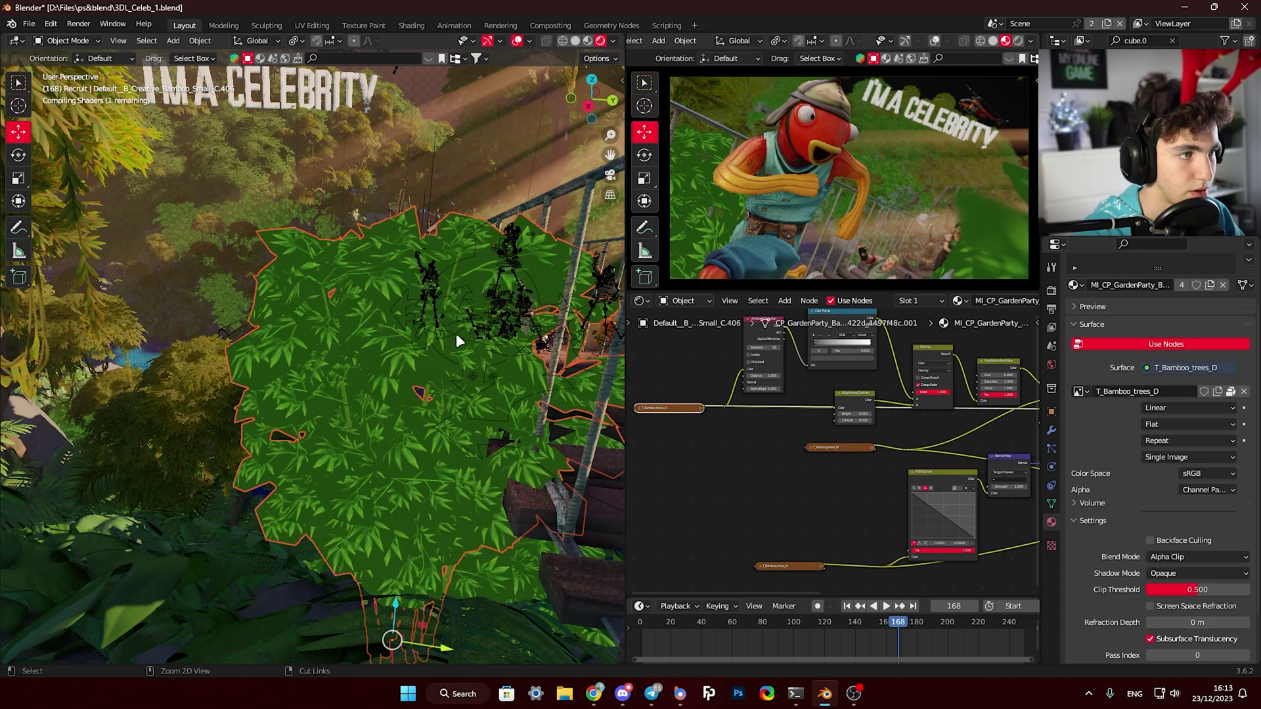
middle_click_drag(425, 345, 453, 375)
scroll(847, 377, "up", 3)
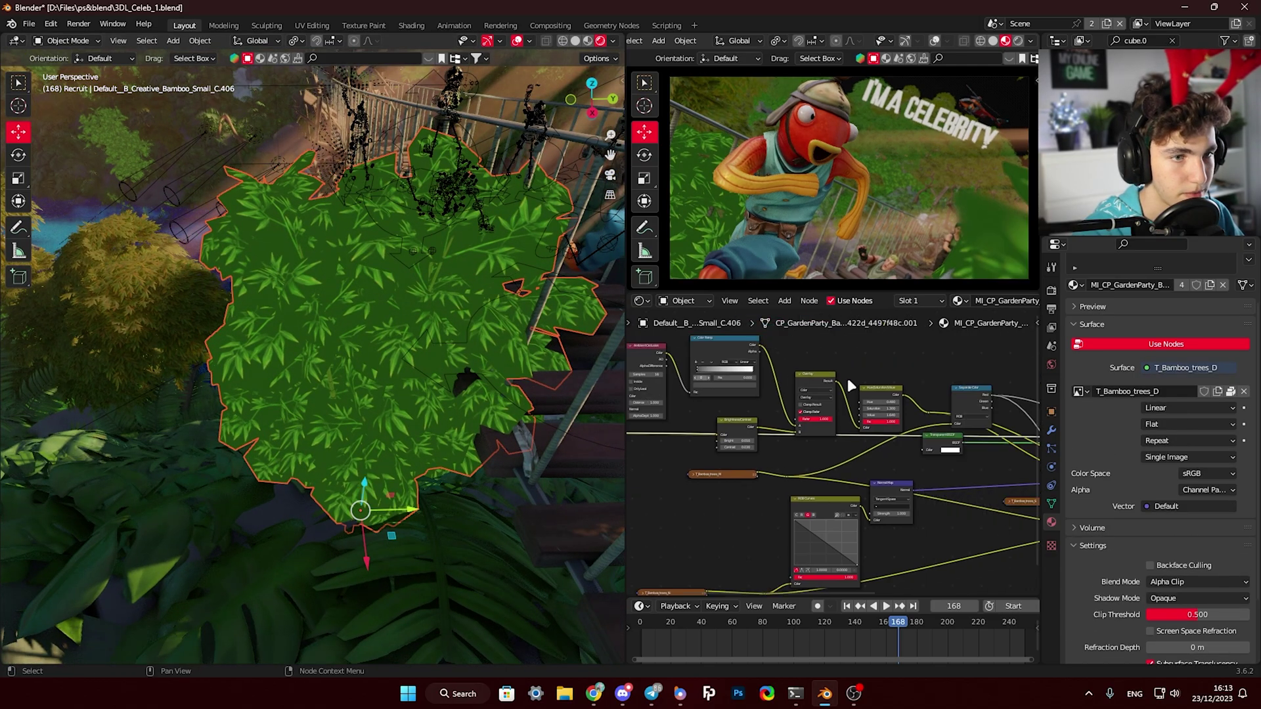
- Preview the Hue/Saturation/Value node's output on the bamboo and inspect the leaves close up
left_click(878, 390, "ctrl+shift")
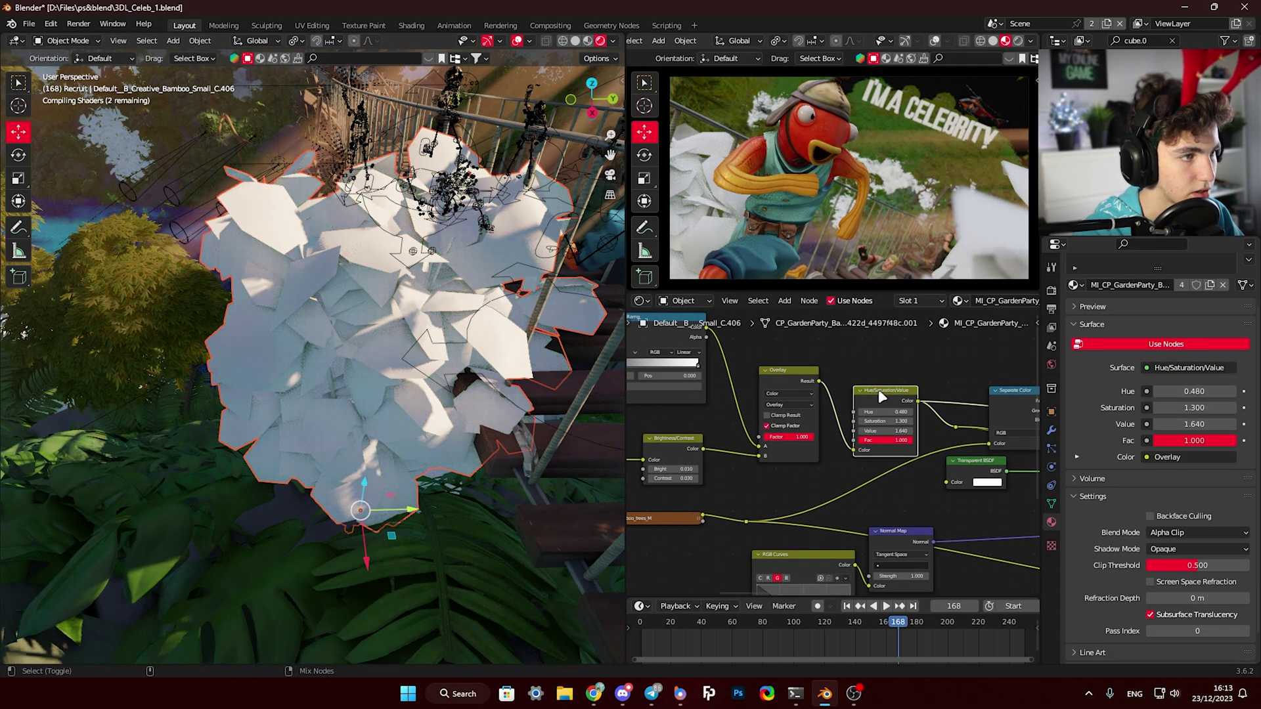
scroll(391, 352, "up", 4)
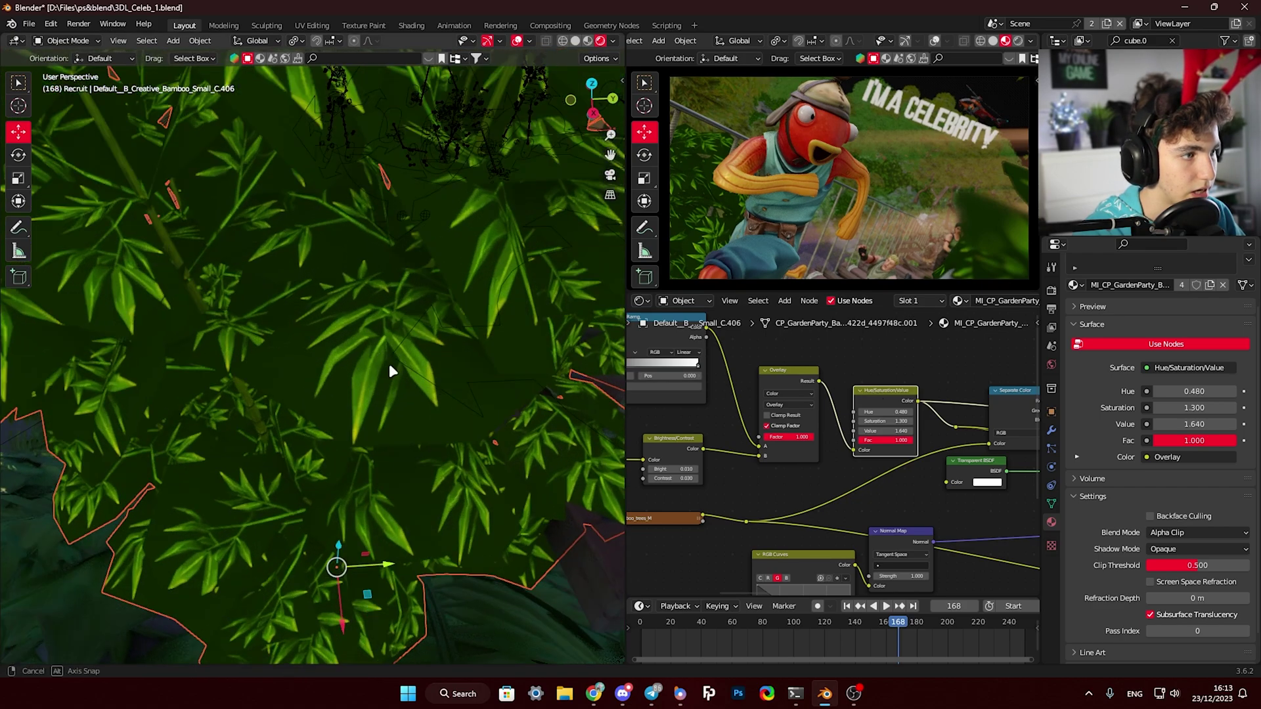
middle_click_drag(389, 363, 403, 368)
- Switch the bamboo's preview back to the unadjusted T_Bamboo_trees_D texture for comparison
middle_click_drag(757, 392, 925, 387)
scroll(925, 385, "down", 3)
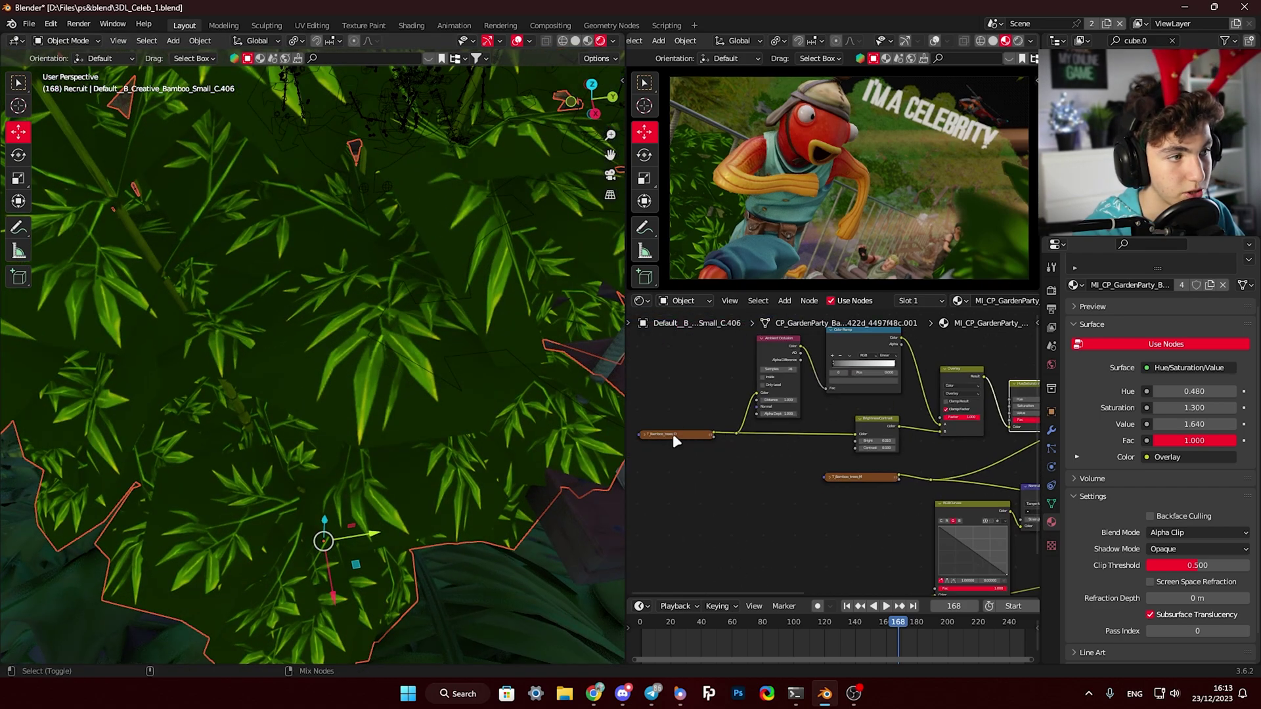
left_click(672, 433, "ctrl+shift")
middle_click_drag(963, 430, 802, 438)
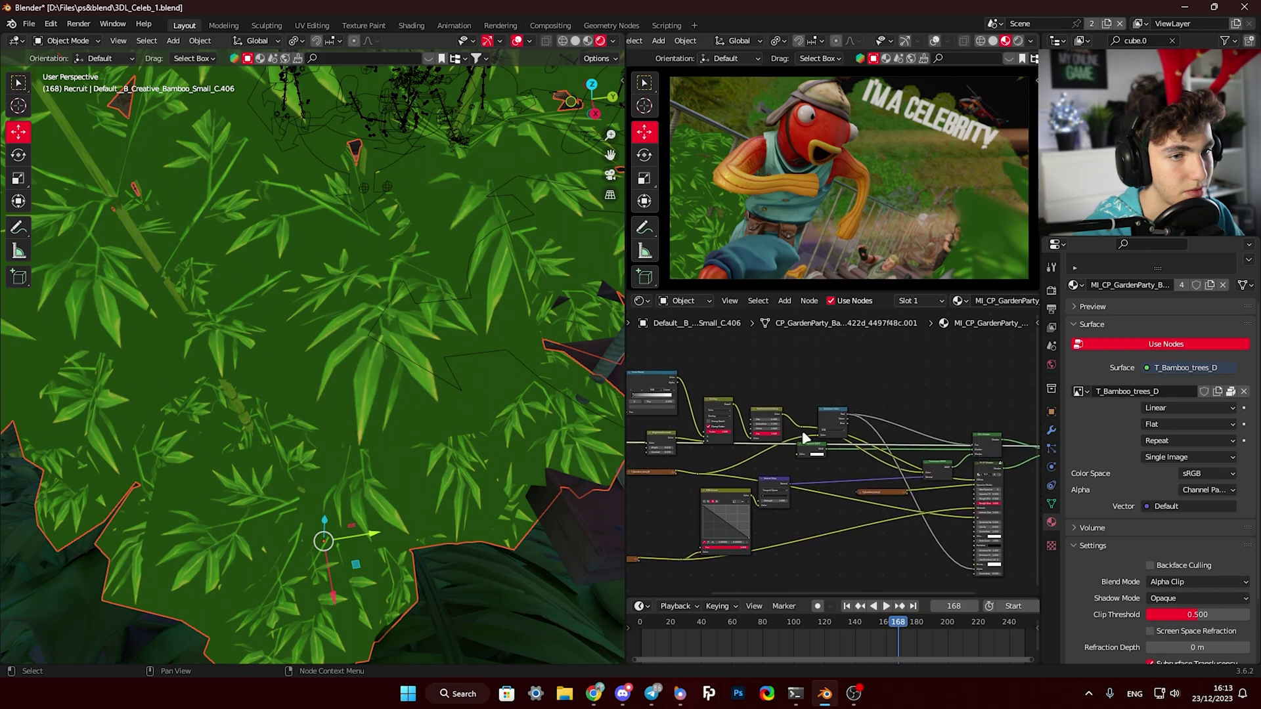
- Restore the bamboo's full material by outputting its final Mix Shader in place of the texture preview
scroll(853, 447, "down", 2)
left_click(951, 460, "ctrl+shift")
left_click(1011, 438, "ctrl+shift")
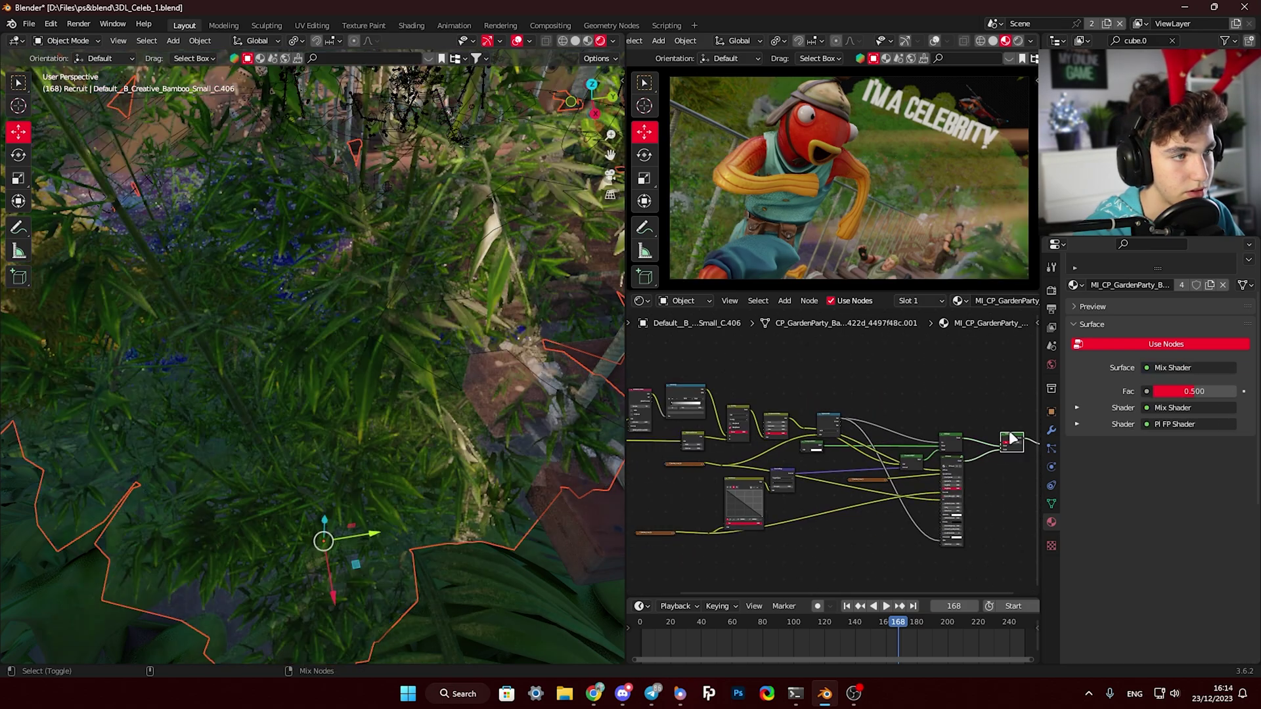
middle_click_drag(927, 427, 870, 430)
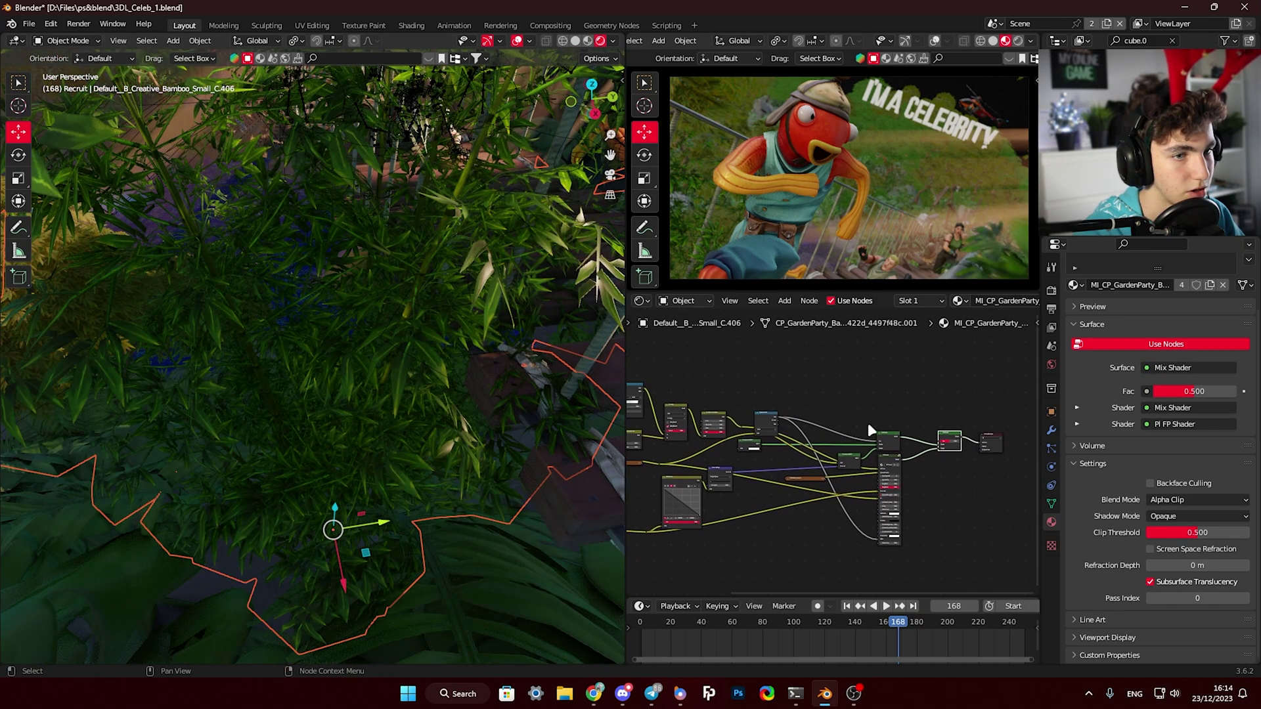
- Examine the Ambient Occlusion node and the Color Ramp it feeds in the bamboo material
middle_click_drag(447, 247, 373, 396)
scroll(395, 452, "down", 5)
scroll(723, 384, "up", 1)
middle_click_drag(725, 381, 857, 382)
scroll(683, 396, "up", 6)
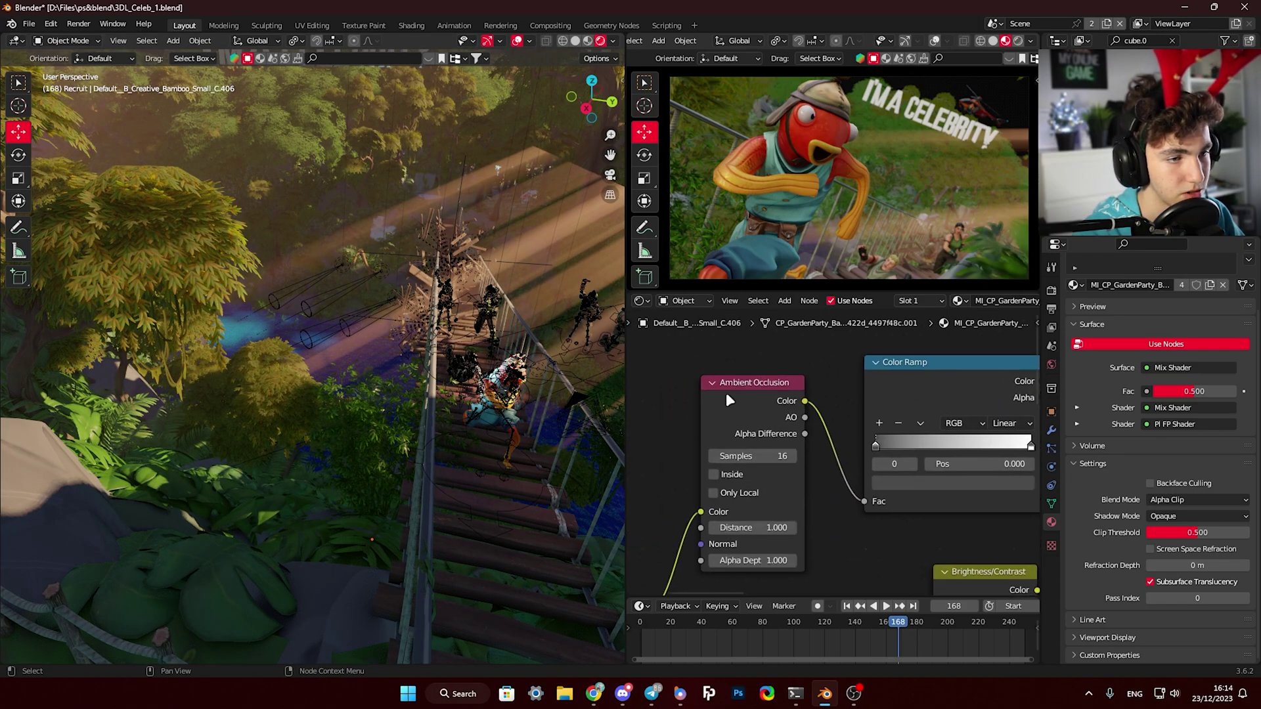
- Examine the jungle environment from above, then move in on the rope bridge and its characters
scroll(726, 392, "down", 4)
scroll(726, 392, "down", 2)
middle_click_drag(519, 361, 288, 269)
scroll(451, 438, "up", 8)
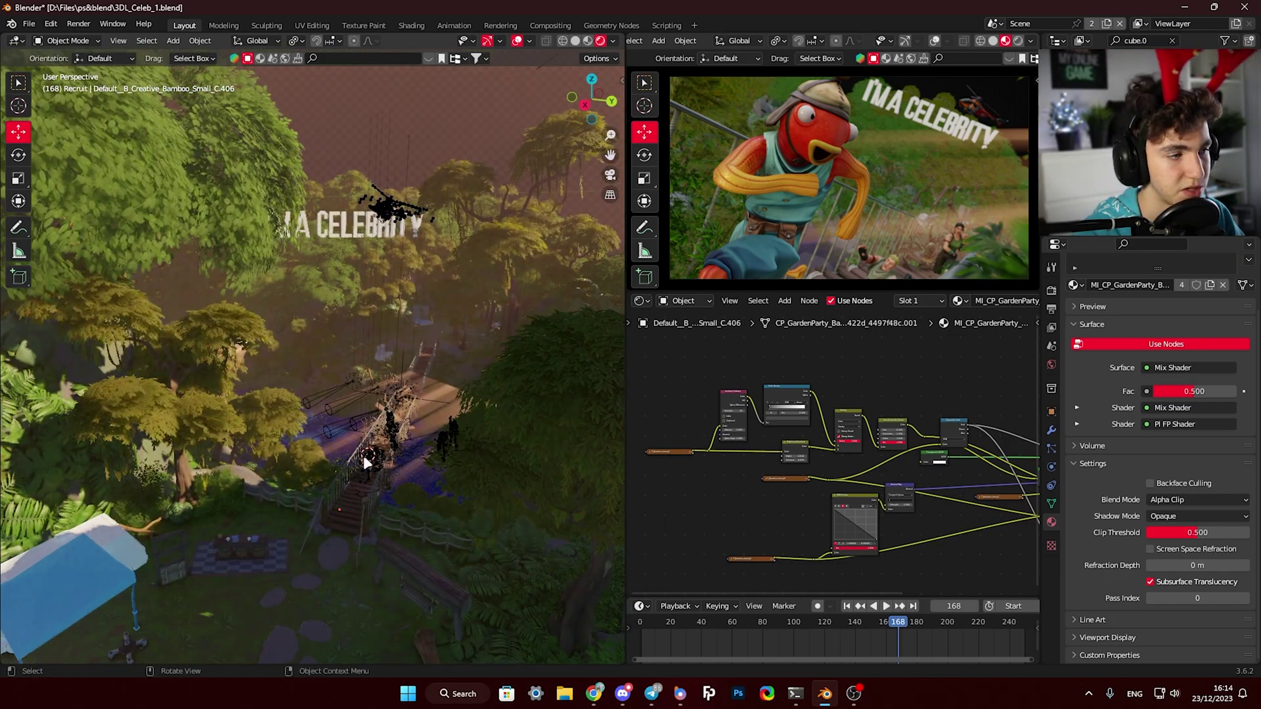
scroll(337, 490, "up", 2)
middle_click_drag(325, 425, 394, 423, "shift")
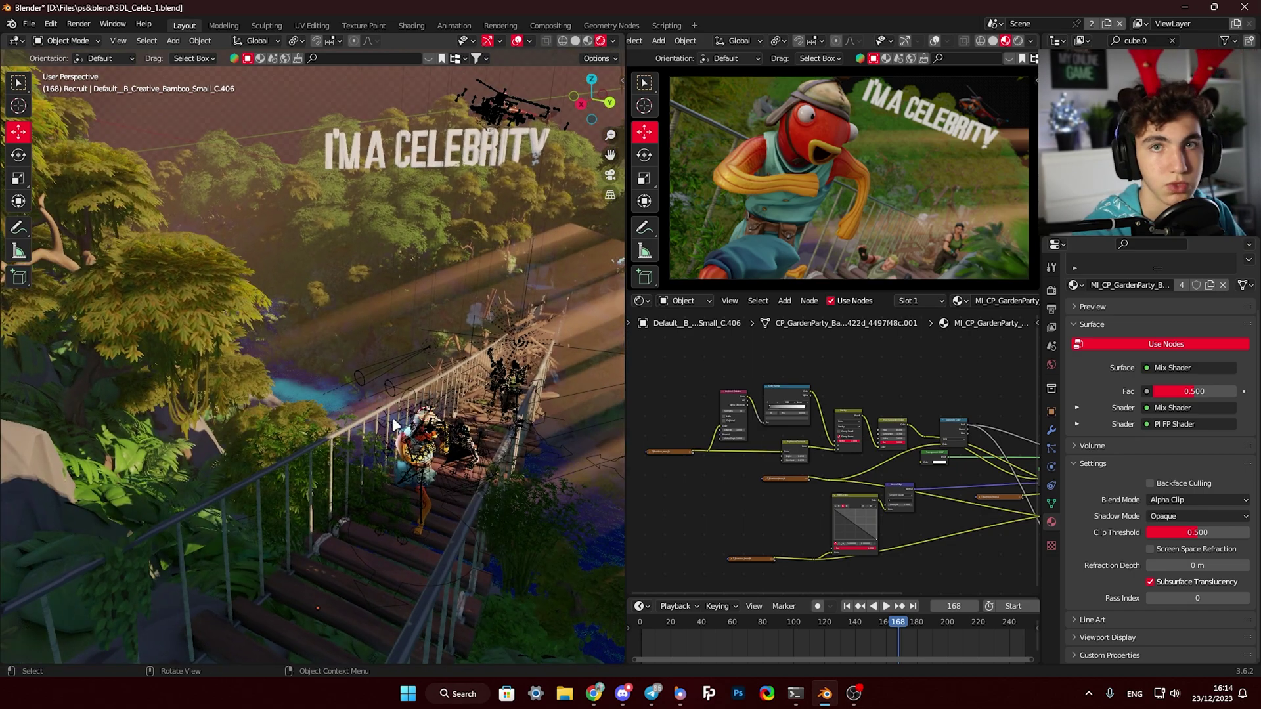
scroll(319, 461, "up", 6)
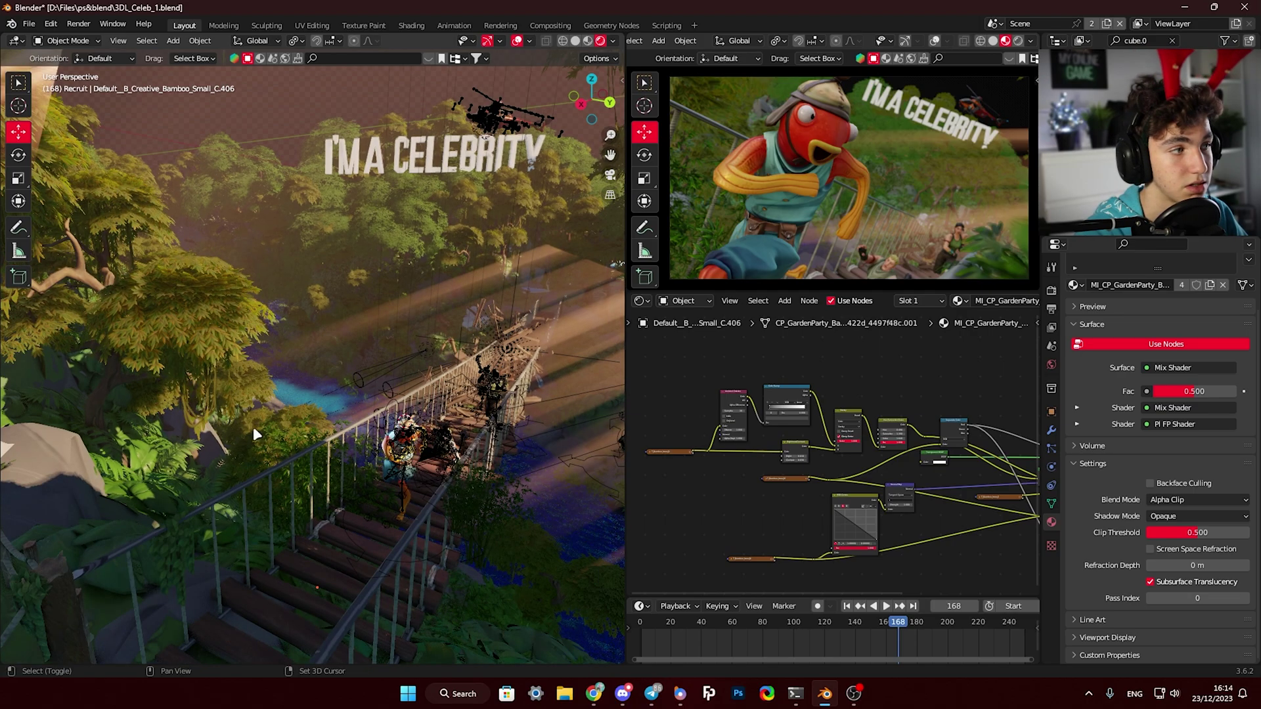
- Select the small swamp tree near the rope bridge and view it within the surrounding jungle
left_click(235, 337)
scroll(234, 336, "down", 6)
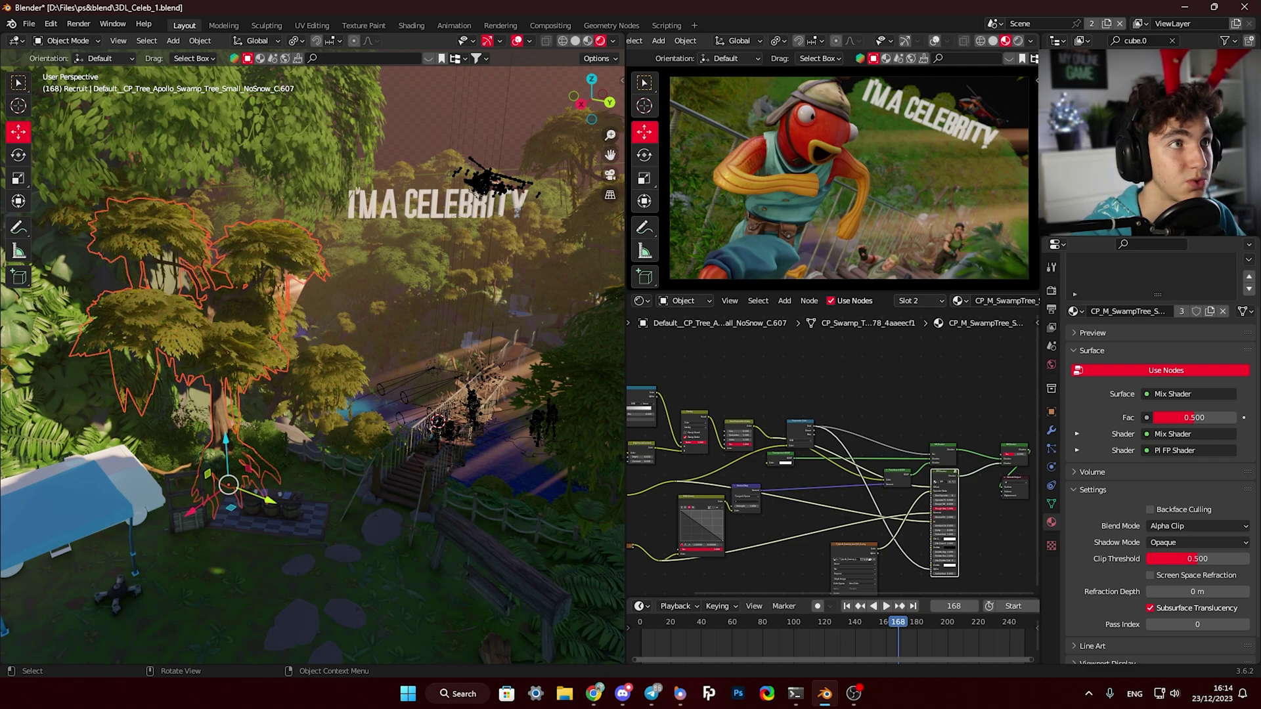
key("alt+Tab")
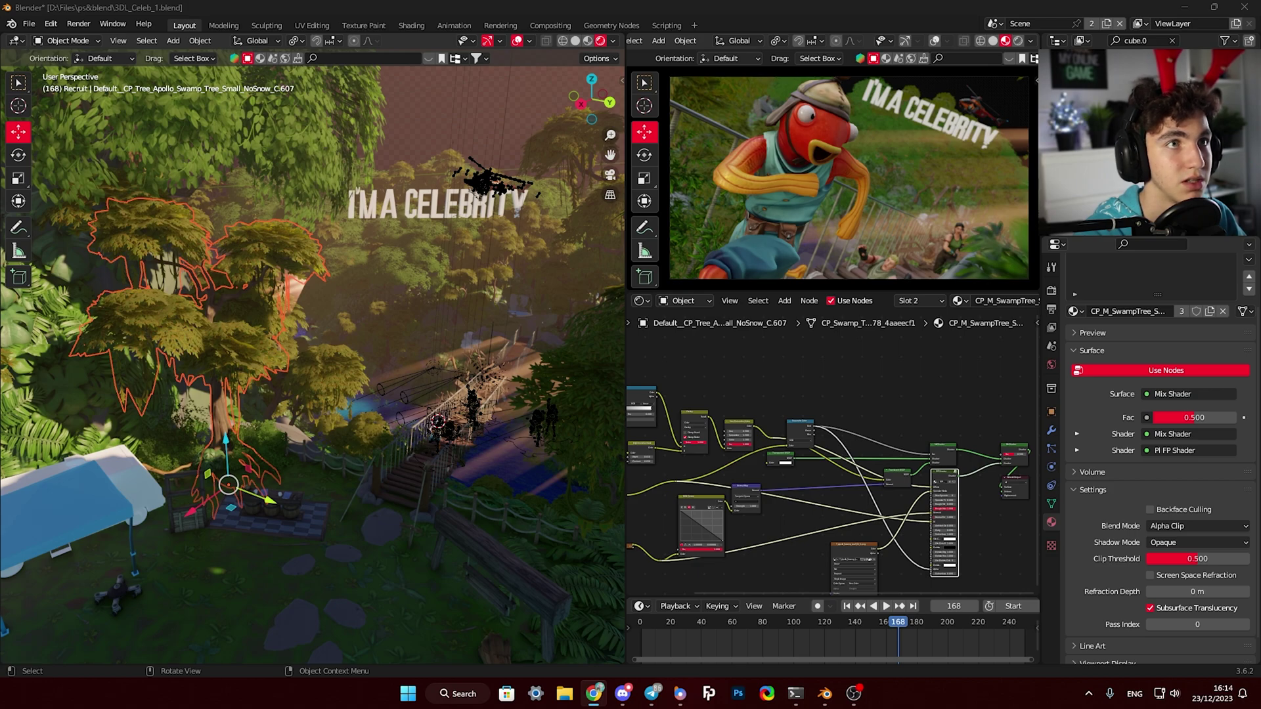
left_click(719, 340)
scroll(499, 411, "down", 1)
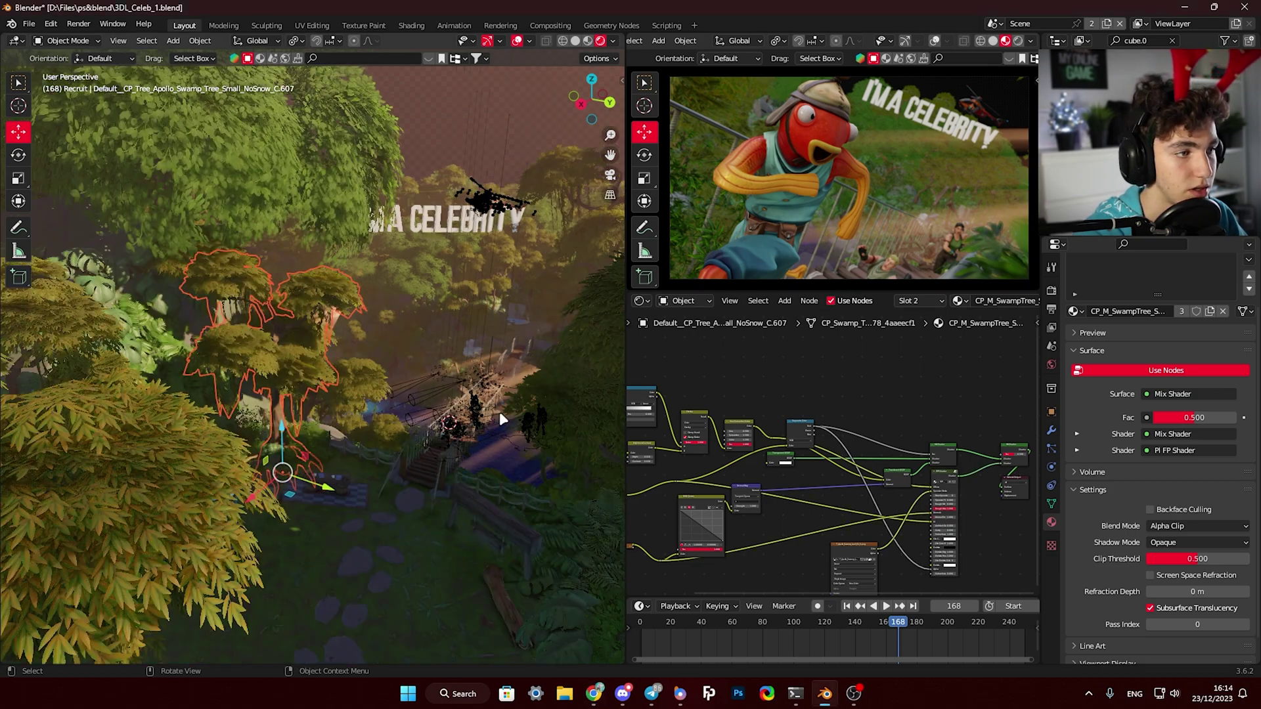
- Show the World shader nodes and inspect the No Land - Midday.tif environment texture and Background node
left_click(707, 299)
left_click(715, 330)
middle_click_drag(739, 419, 783, 373)
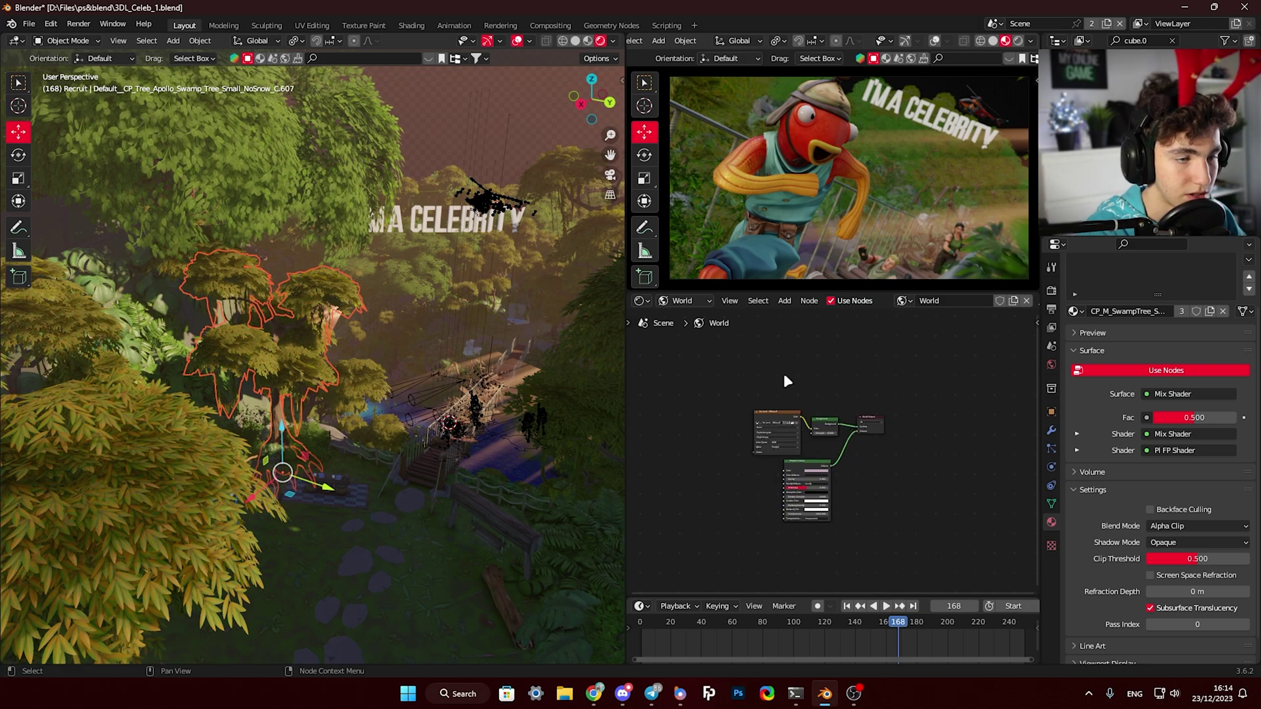
scroll(778, 417, "up", 2)
scroll(777, 416, "up", 4)
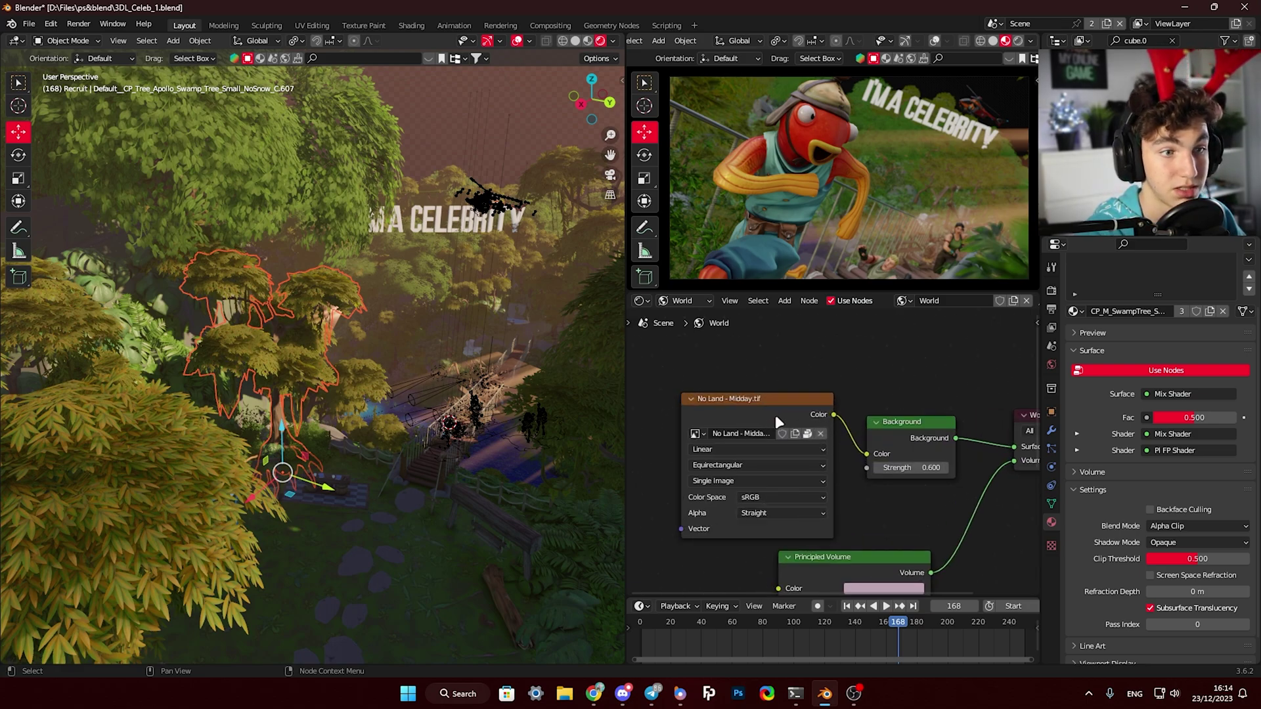
scroll(935, 477, "up", 2)
scroll(935, 477, "down", 1)
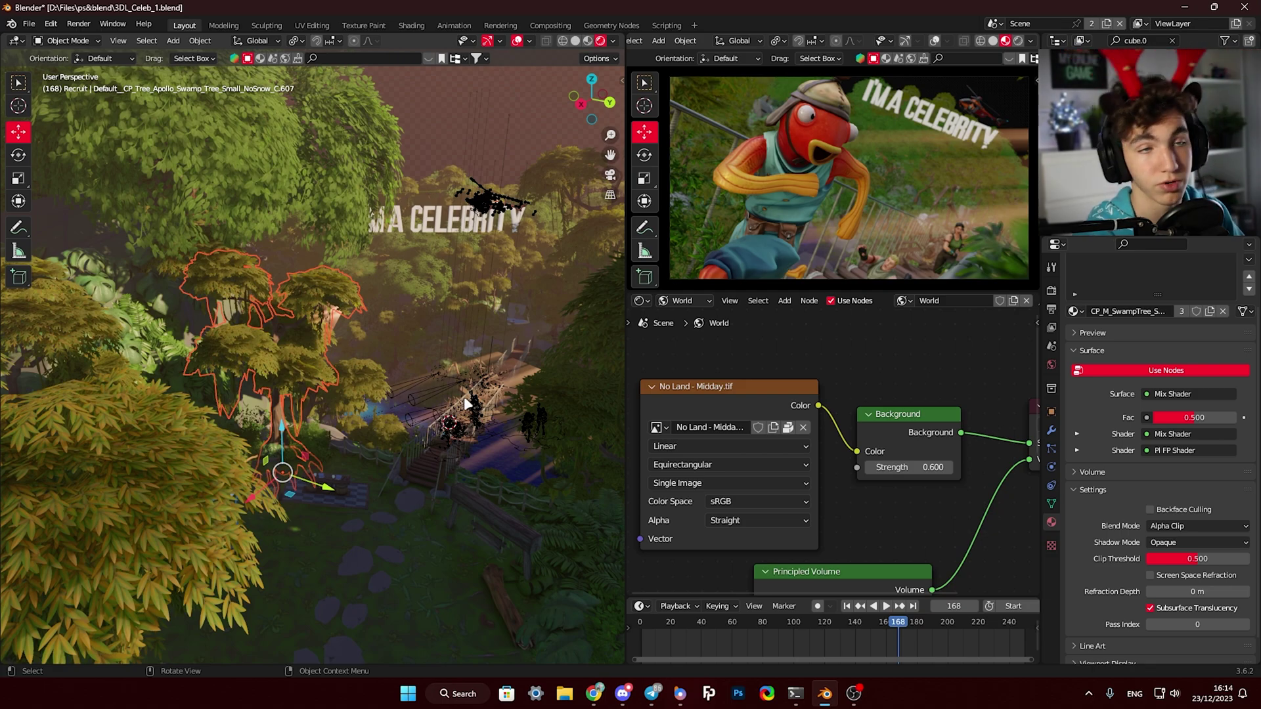
- Select the Sun light above the jungle trees to show its light settings
scroll(494, 377, "up", 3)
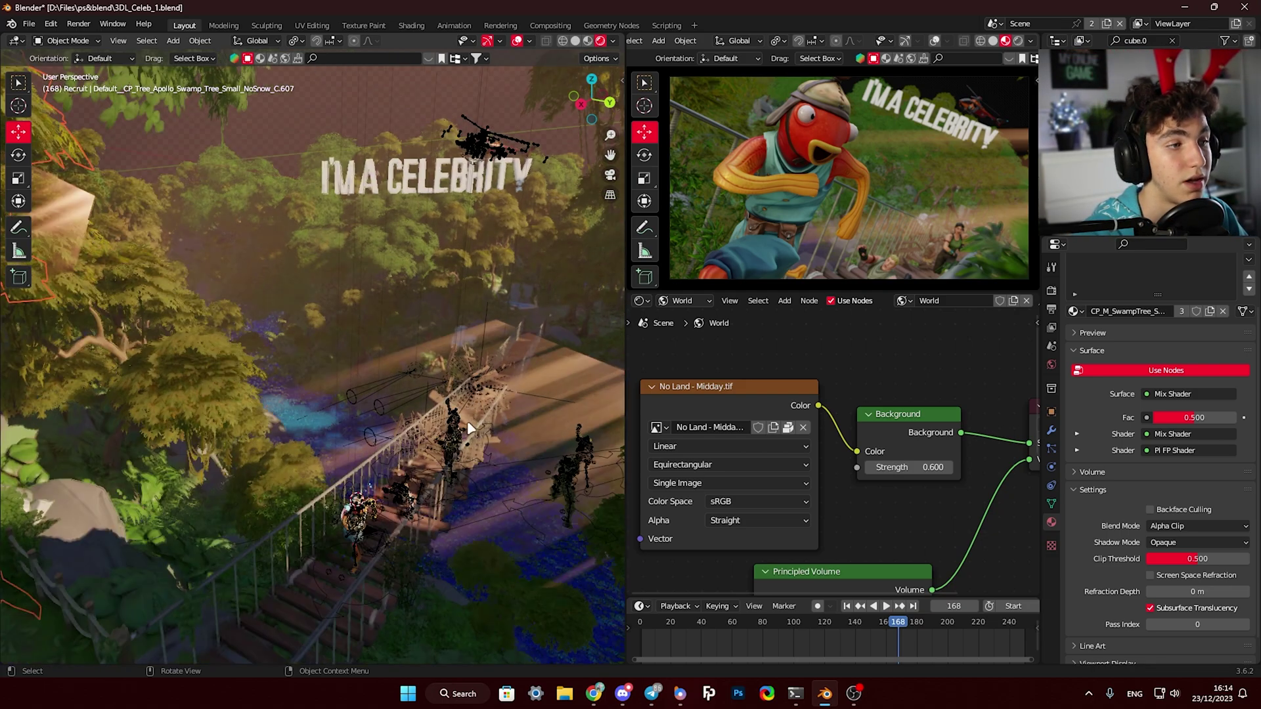
middle_click_drag(467, 420, 529, 431)
middle_click_drag(491, 354, 397, 542, "shift")
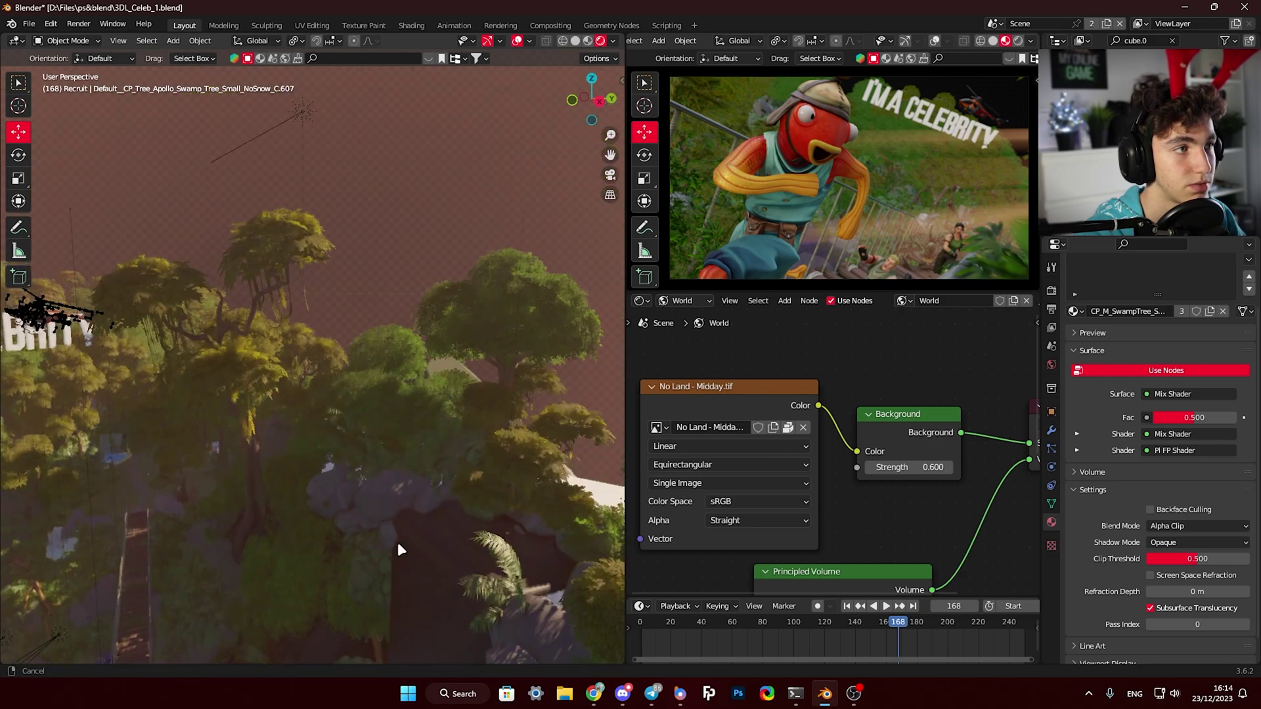
left_click(305, 113)
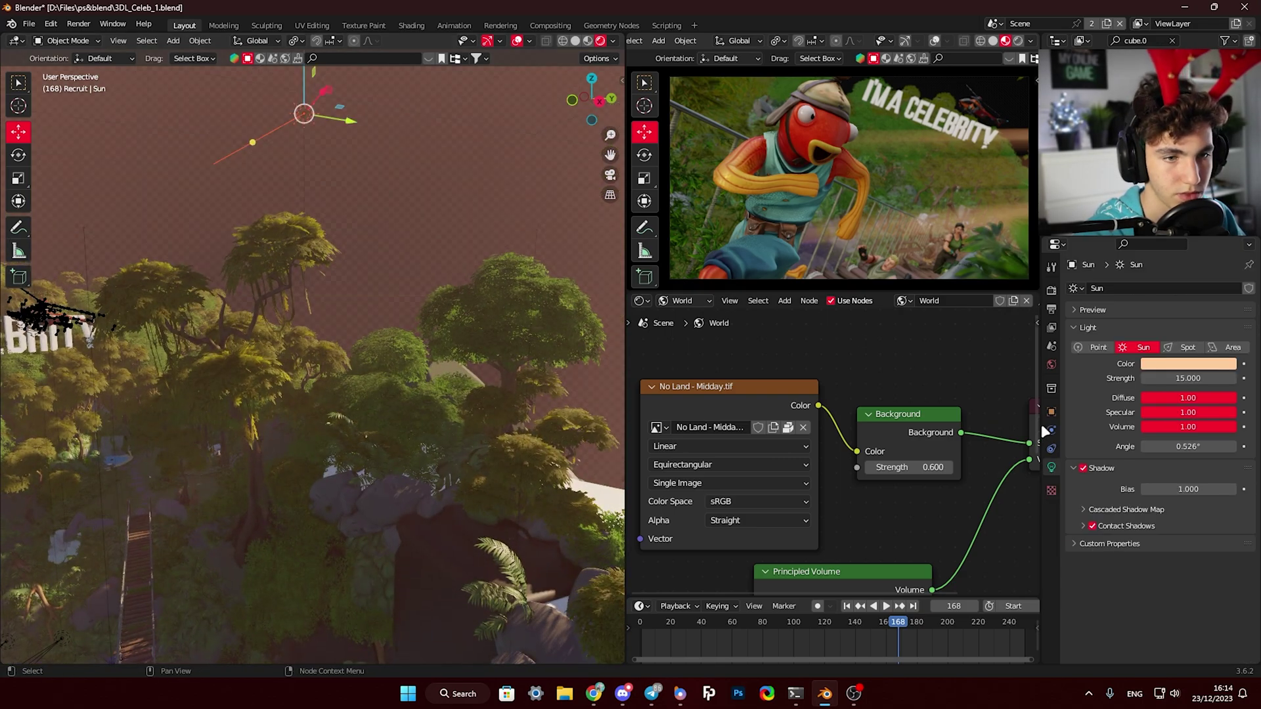
- Inspect the Sun's color along with its Contact Shadows and Cascaded Shadow Map settings
left_click(1201, 367)
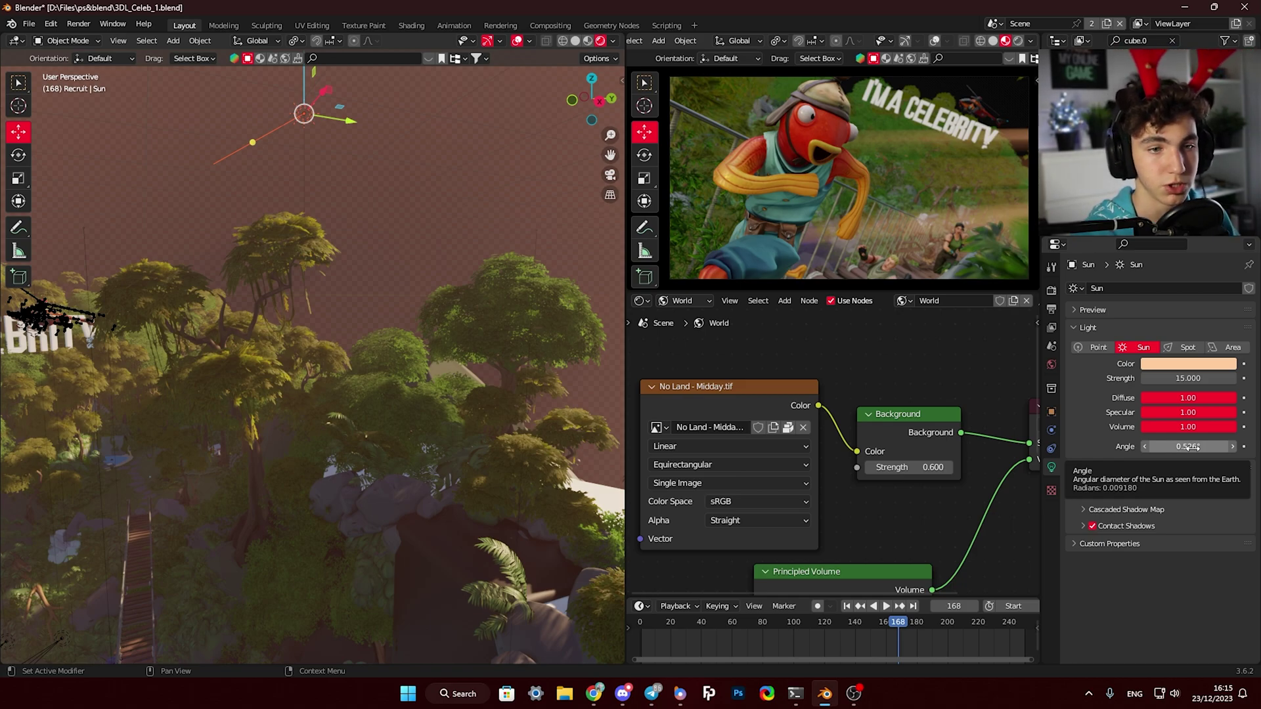
left_click(1084, 524)
left_click(1084, 524)
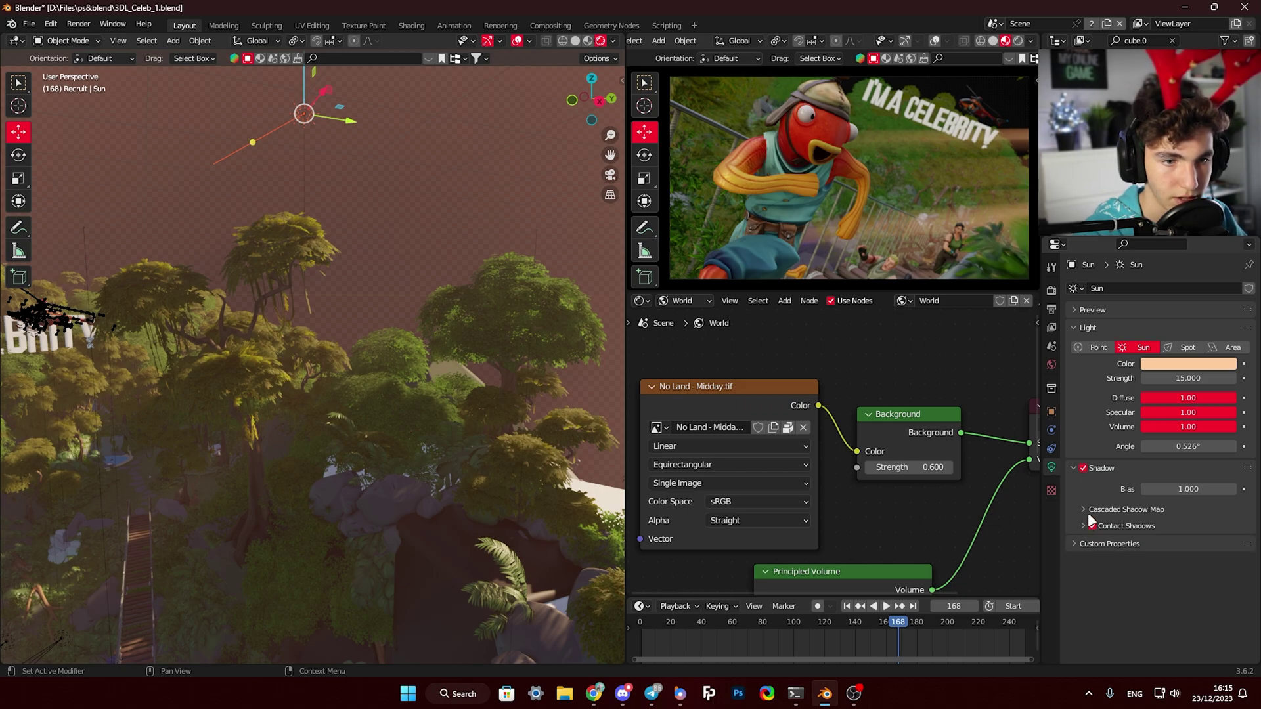
left_click(1082, 507)
left_click(1085, 508)
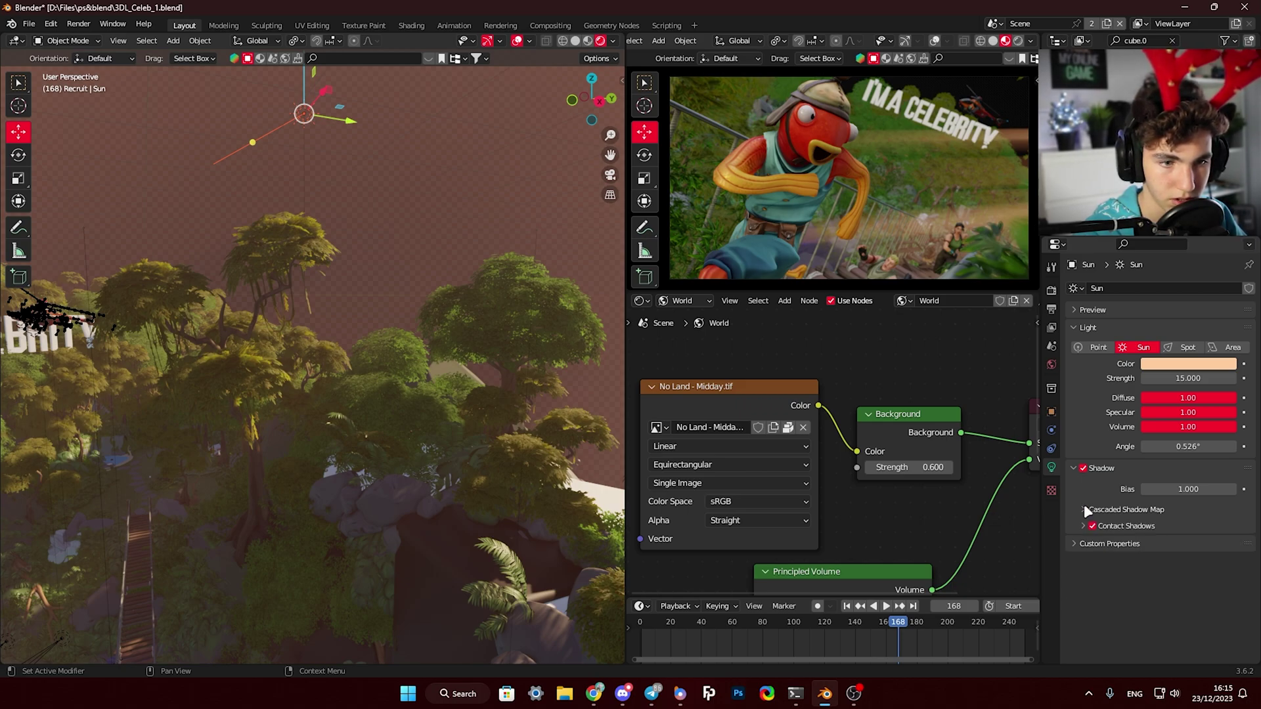
- Move down to the river and select the narrow spot light at the bank to show its settings
middle_click_drag(613, 424, 432, 216)
middle_click_drag(501, 302, 392, 458)
scroll(407, 487, "up", 4)
scroll(392, 373, "up", 1)
middle_click_drag(392, 381, 469, 470, "shift")
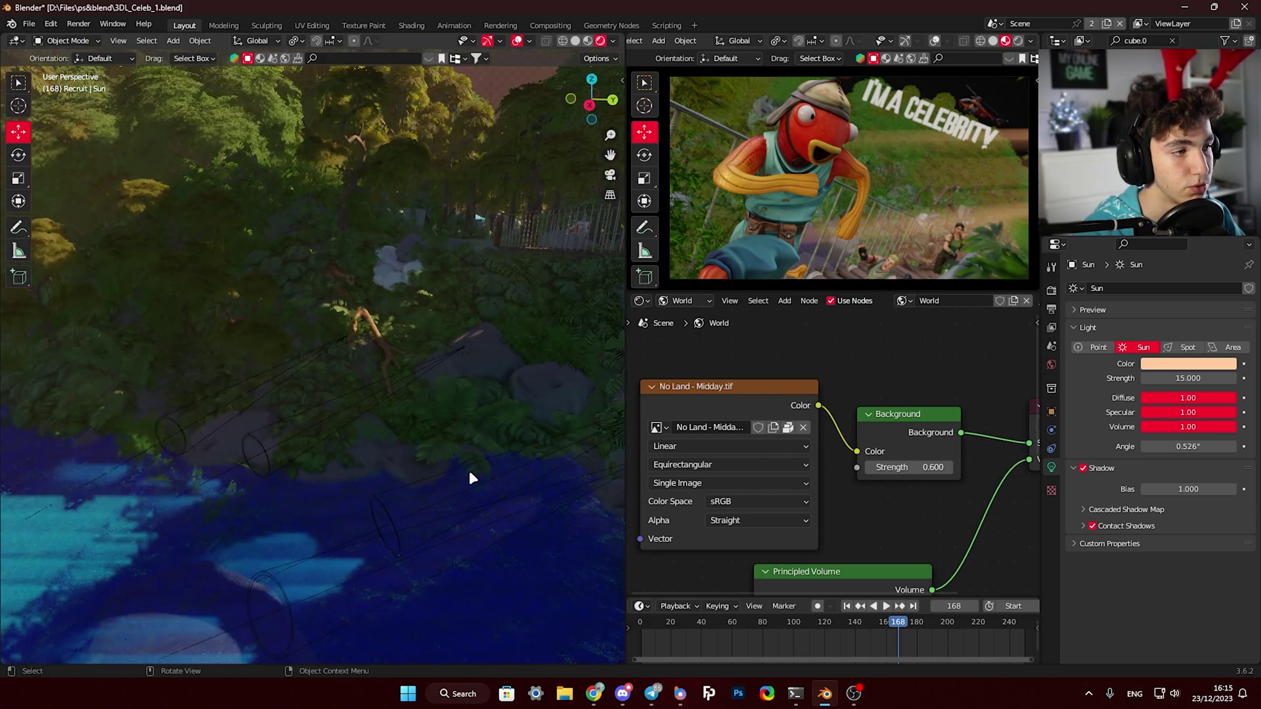
left_click(329, 366)
middle_click_drag(343, 345, 364, 306, "shift")
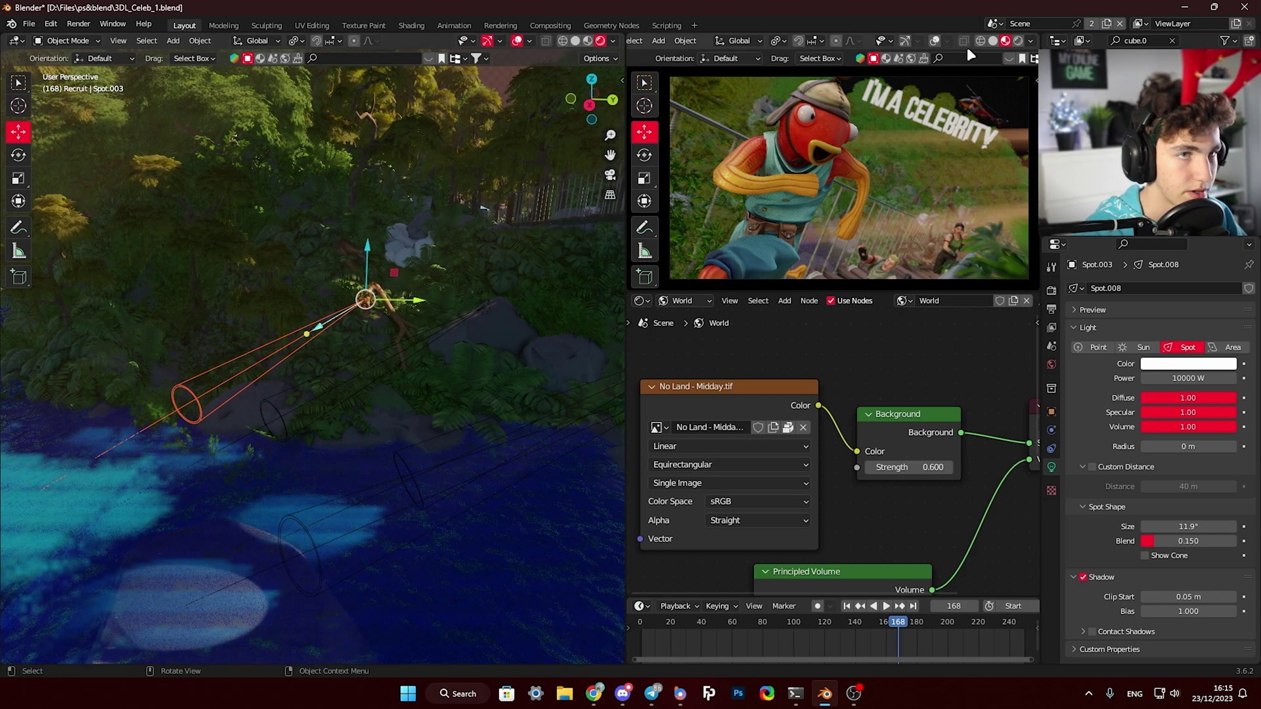
- Show the camera view in rendered shading and mark the area beside the bridge railing with a temporary screen annotation
left_click(1017, 41)
key("ctrl+Print")
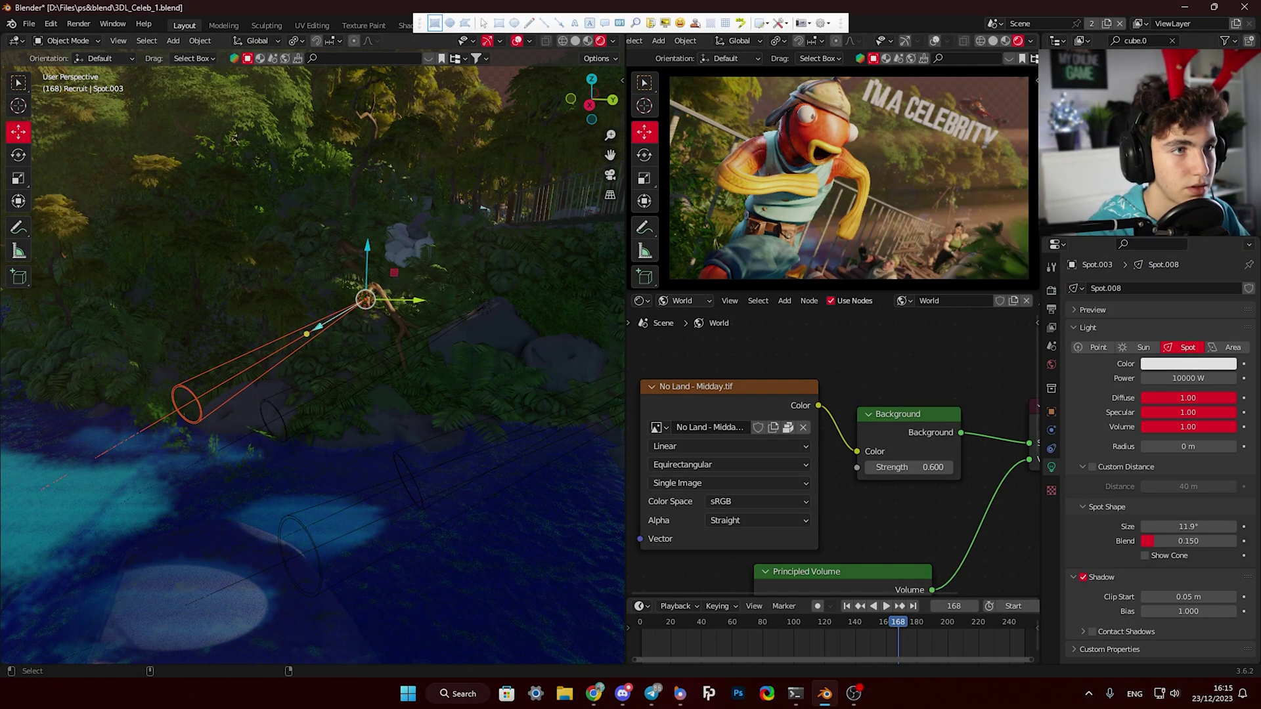
left_click(528, 23)
mouse_move(838, 229)
left_mouse_down()
mouse_move(799, 274)
mouse_move(889, 255)
left_mouse_up()
key("Escape")
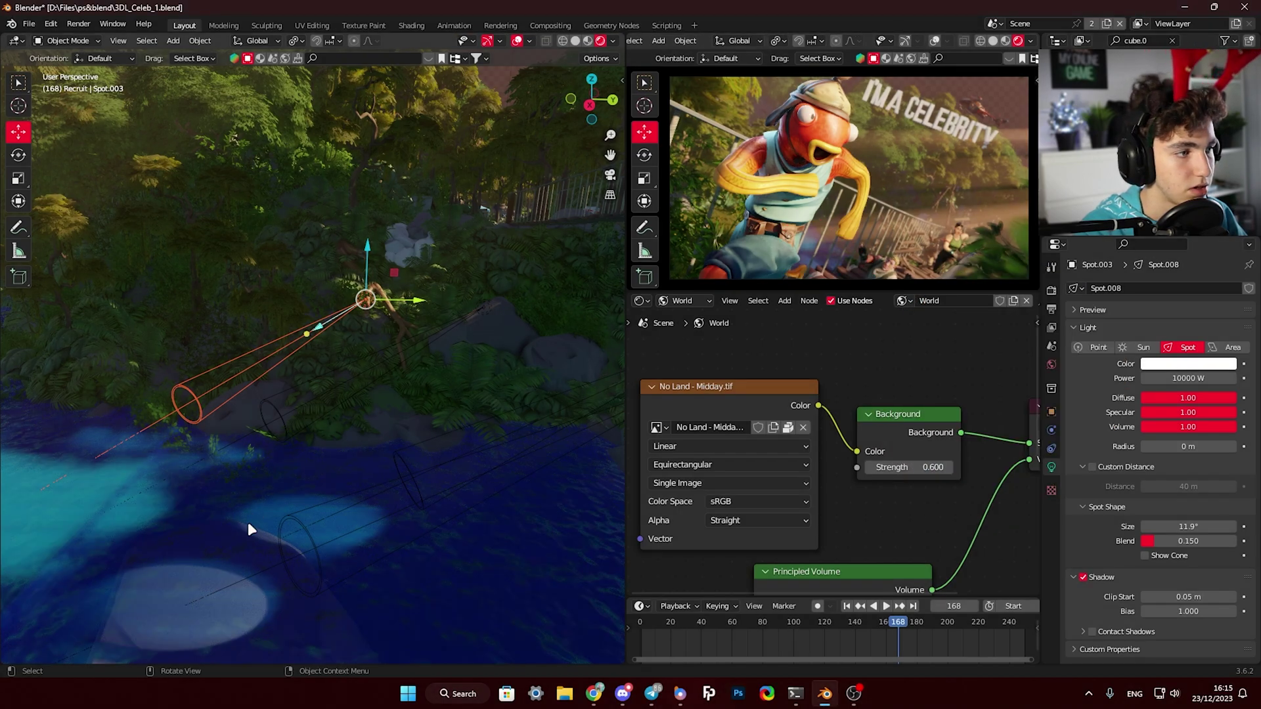
- View the whole jungle in material preview shading and return the camera view to material preview
mouse_move(247, 522)
middle_mouse_down()
mouse_move(269, 453)
mouse_move(390, 470)
mouse_move(401, 519)
mouse_move(461, 518)
middle_mouse_up()
middle_click_drag(256, 490, 416, 183)
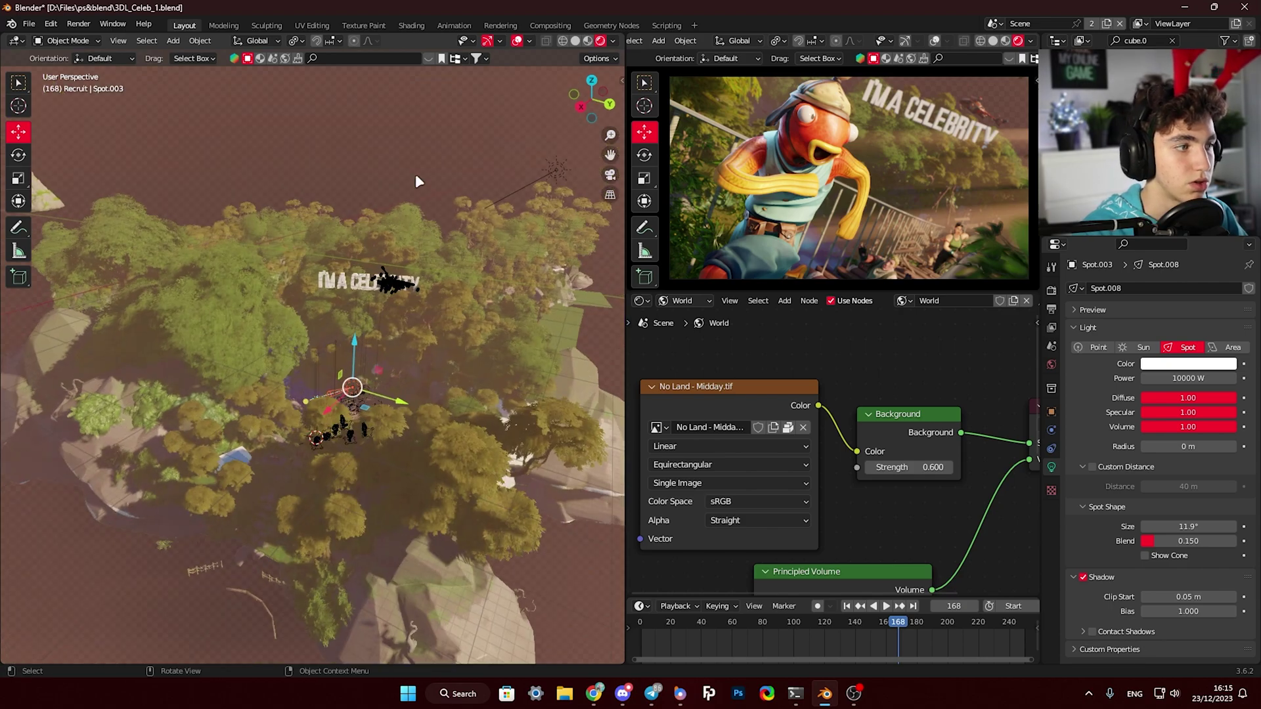
left_click(588, 40)
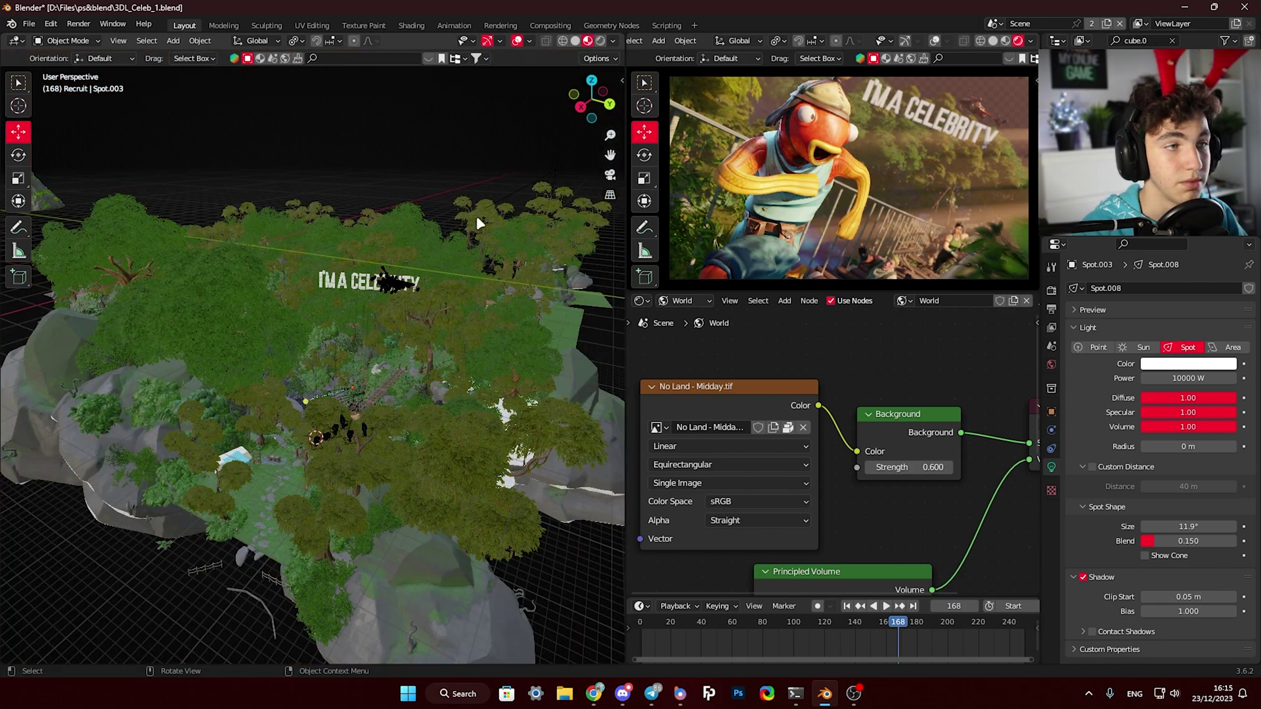
left_click(1005, 40)
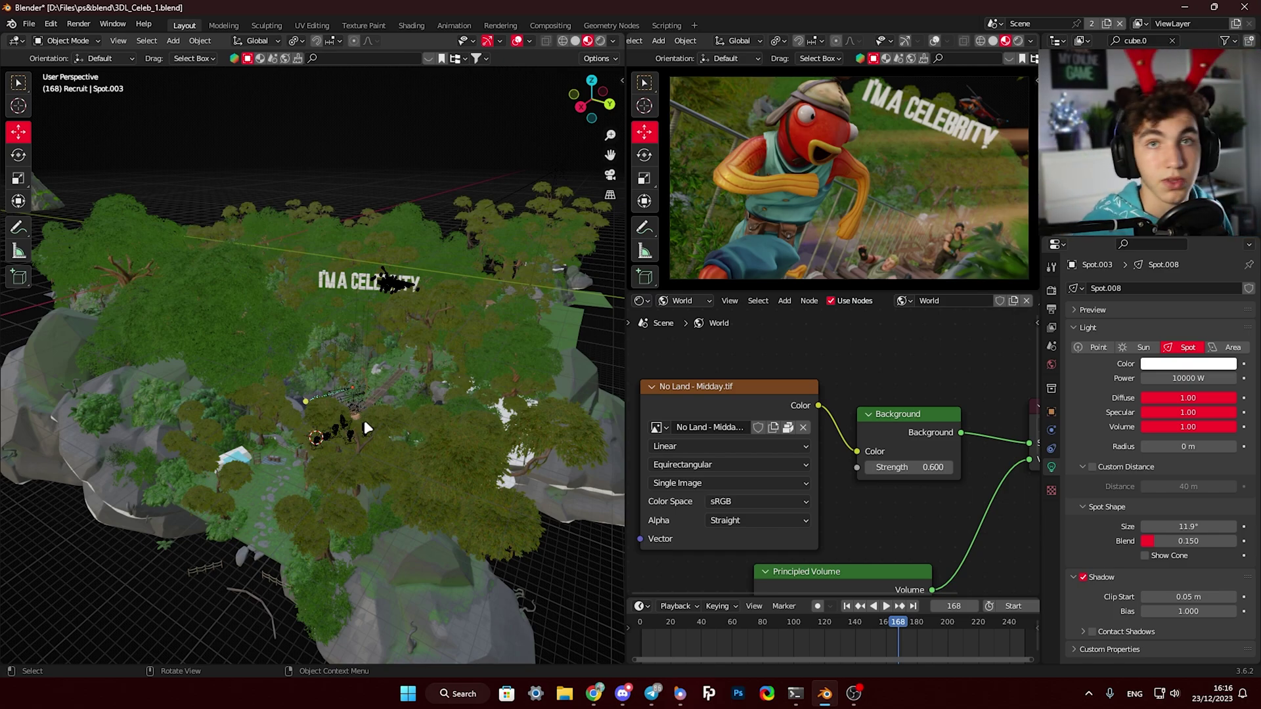
key("alt+Tab")
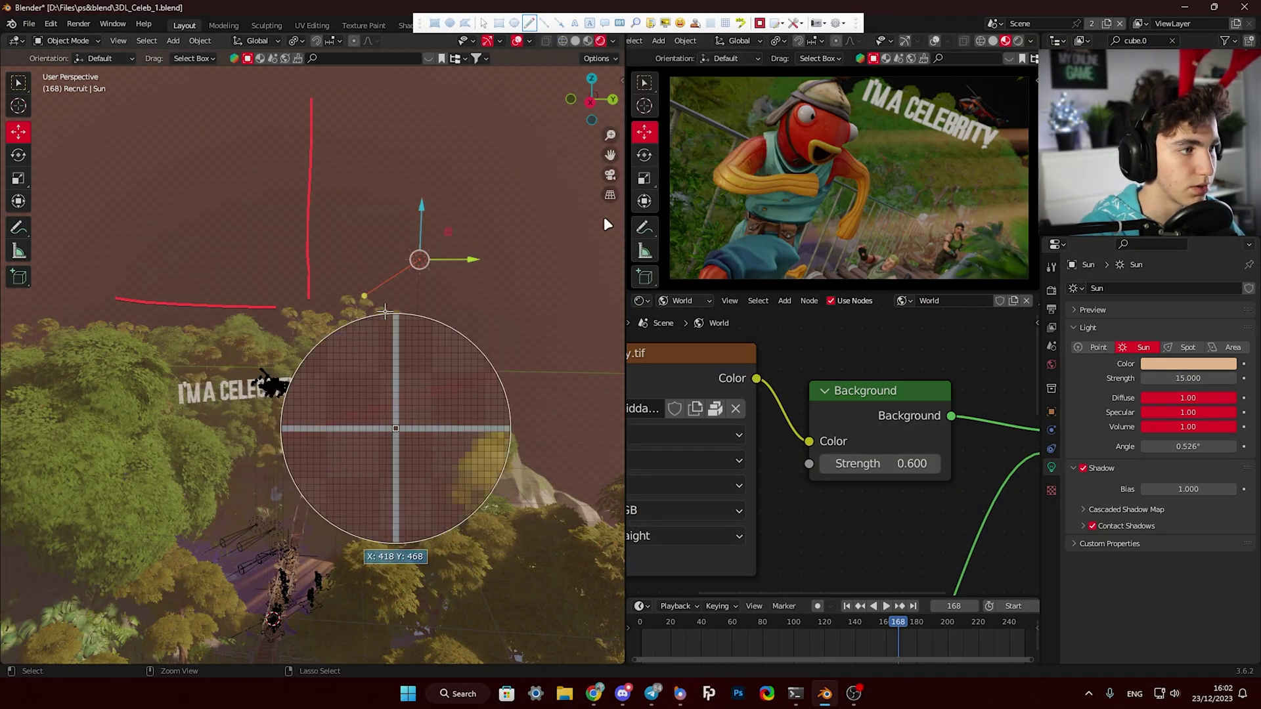
- Illustrate the Sun's low angle to the horizon with temporary screen annotation lines, then close the annotation
left_click_drag(276, 309, 546, 279)
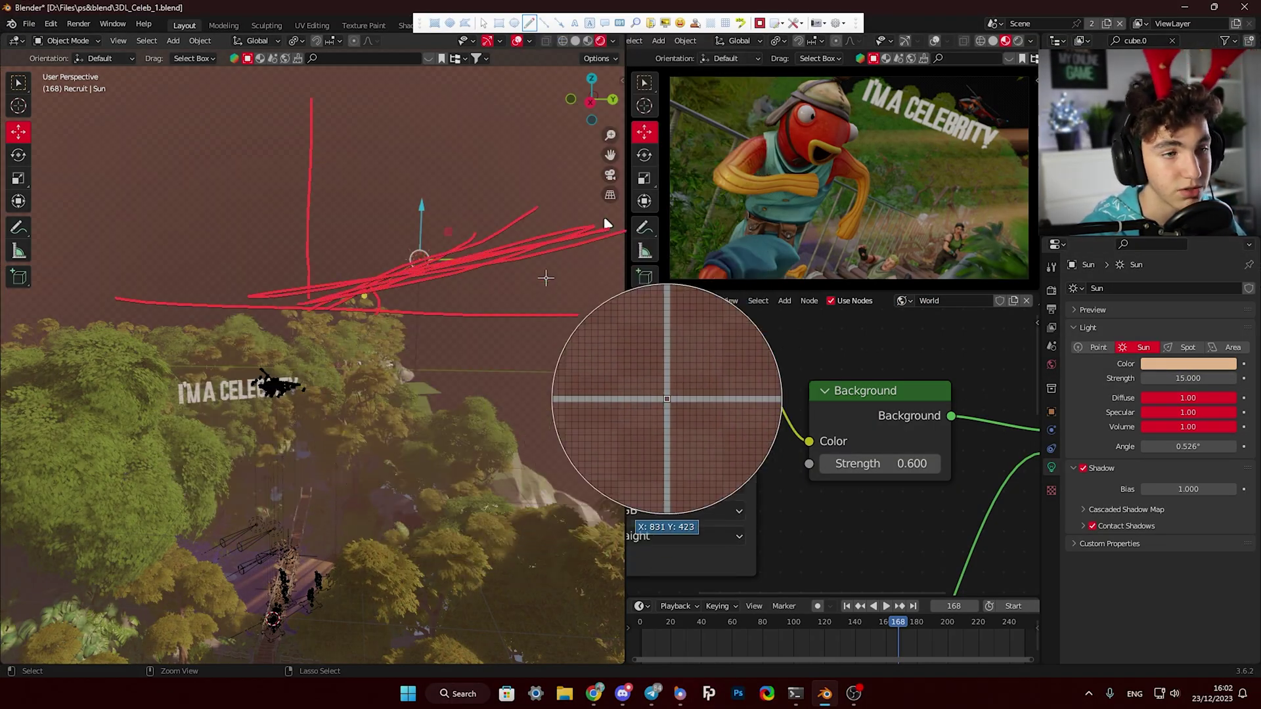
key("Escape")
middle_click_drag(275, 565, 337, 494, "shift")
middle_click_drag(447, 469, 409, 502, "shift")
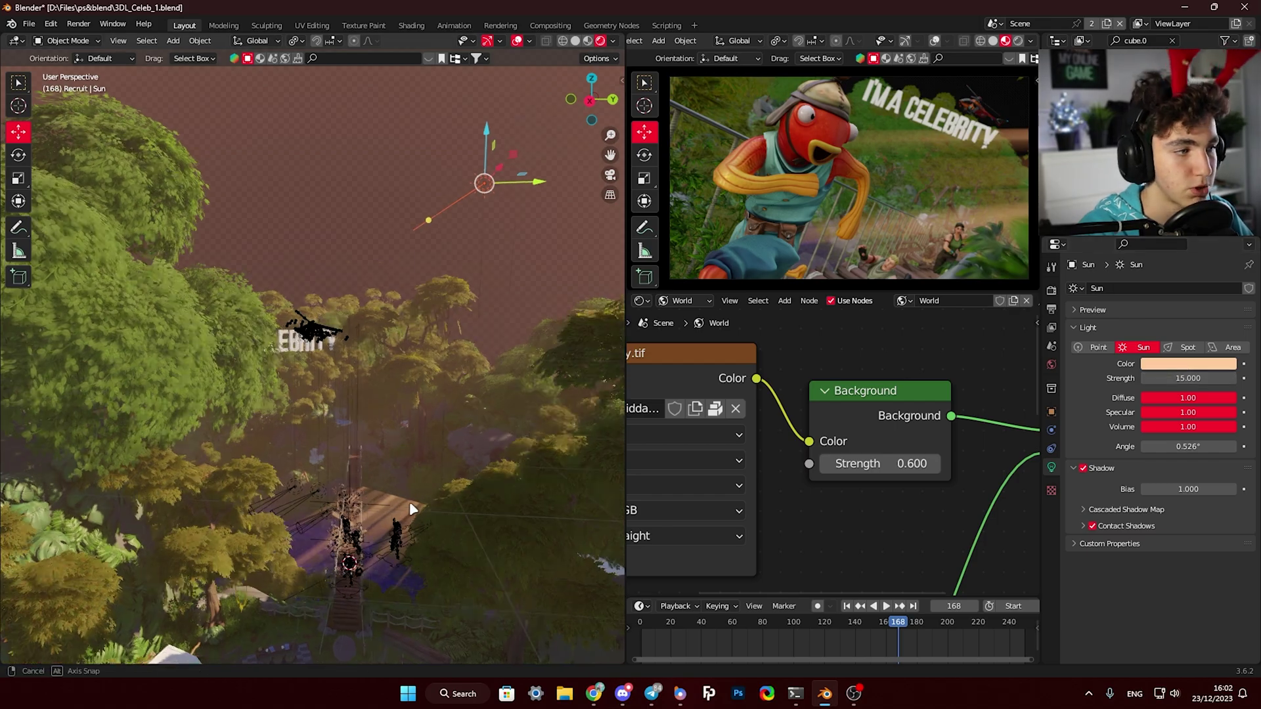
- Look over the World nodes and inspect the Sun's light color
scroll(927, 460, "down", 4)
middle_click_drag(927, 521, 931, 404)
scroll(931, 410, "up", 3)
left_click(1188, 363)
left_click(892, 325)
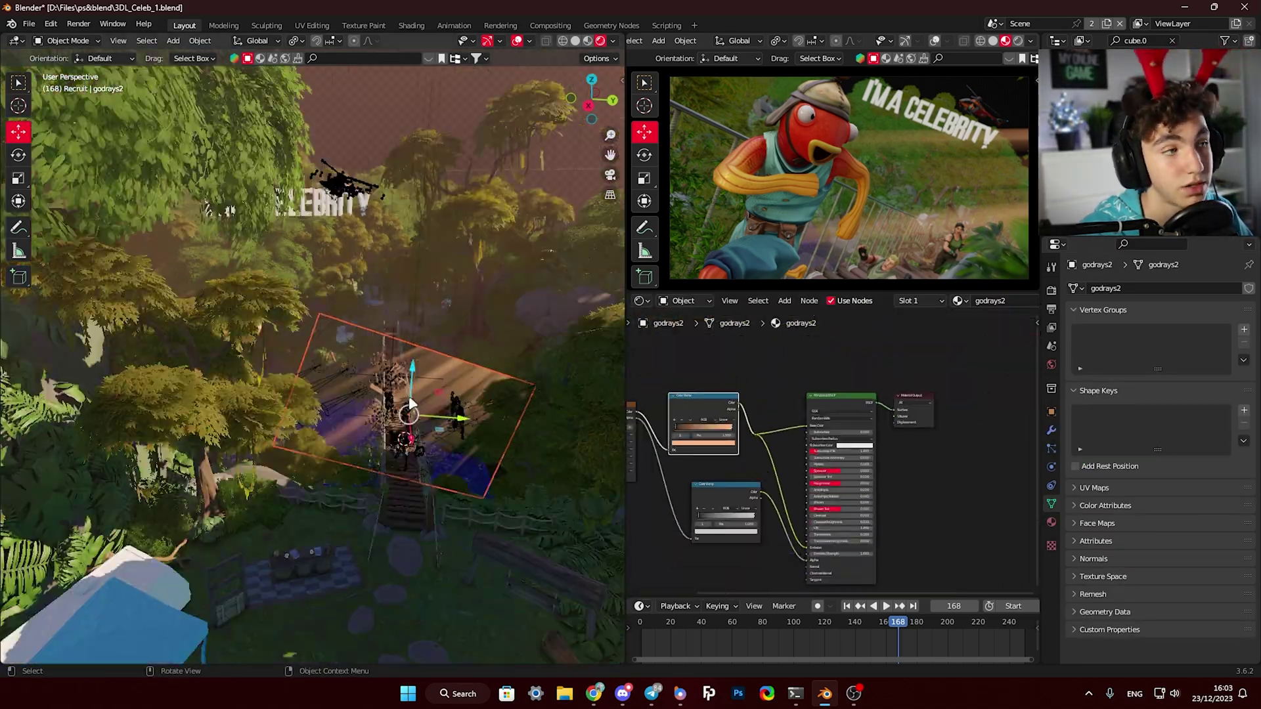
- Examine the godrays2 plane beside the bridge and point out its light rays with a screen annotation
scroll(418, 443, "up", 3)
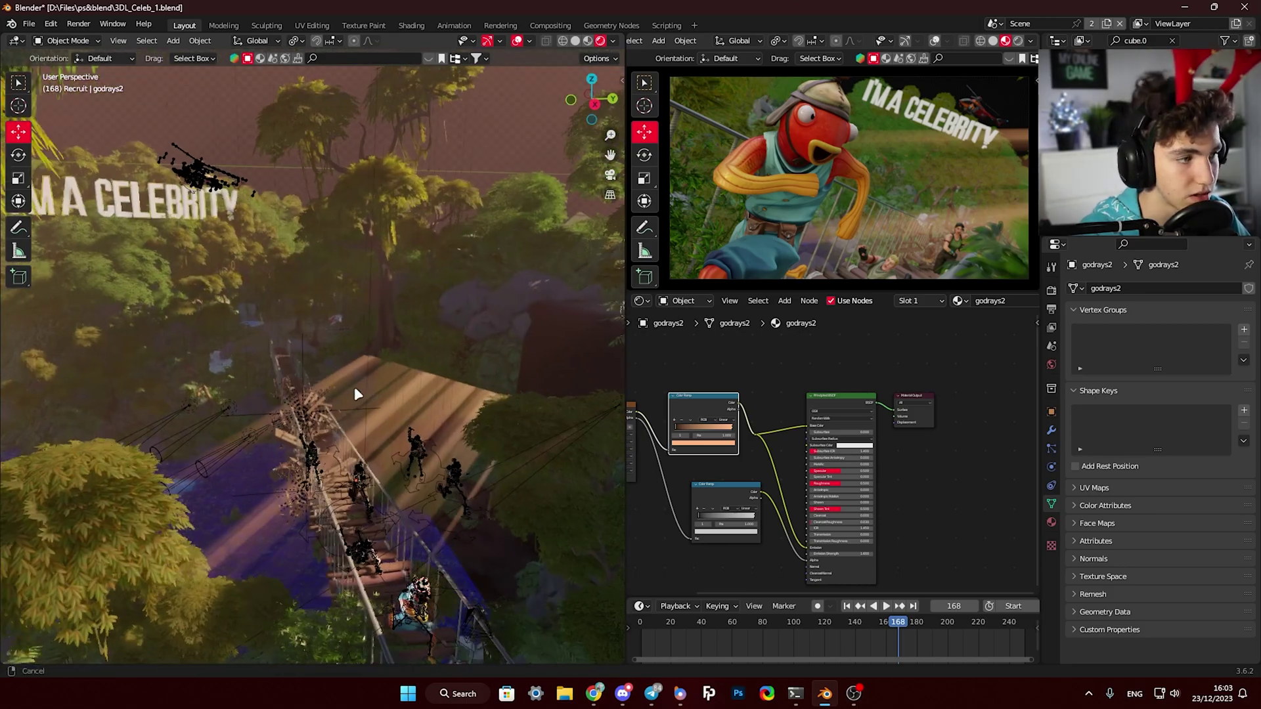
left_click_drag(281, 423, 545, 296)
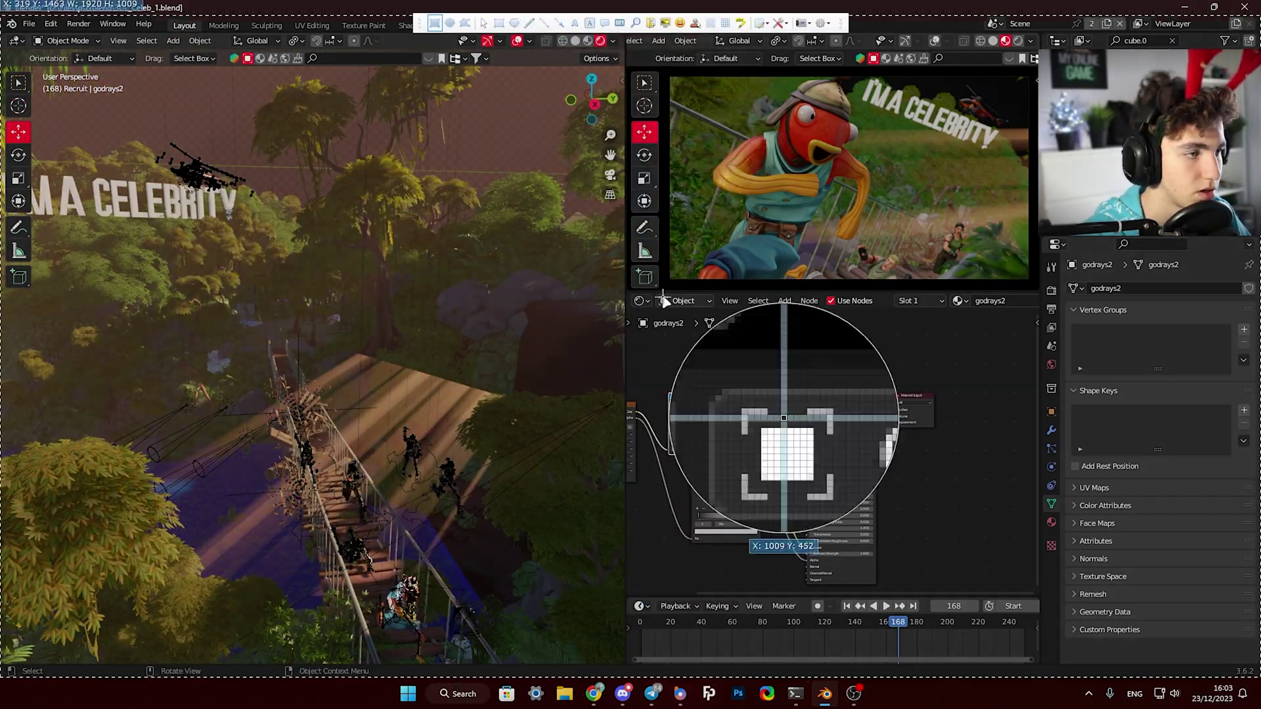
left_click_drag(246, 522, 545, 296)
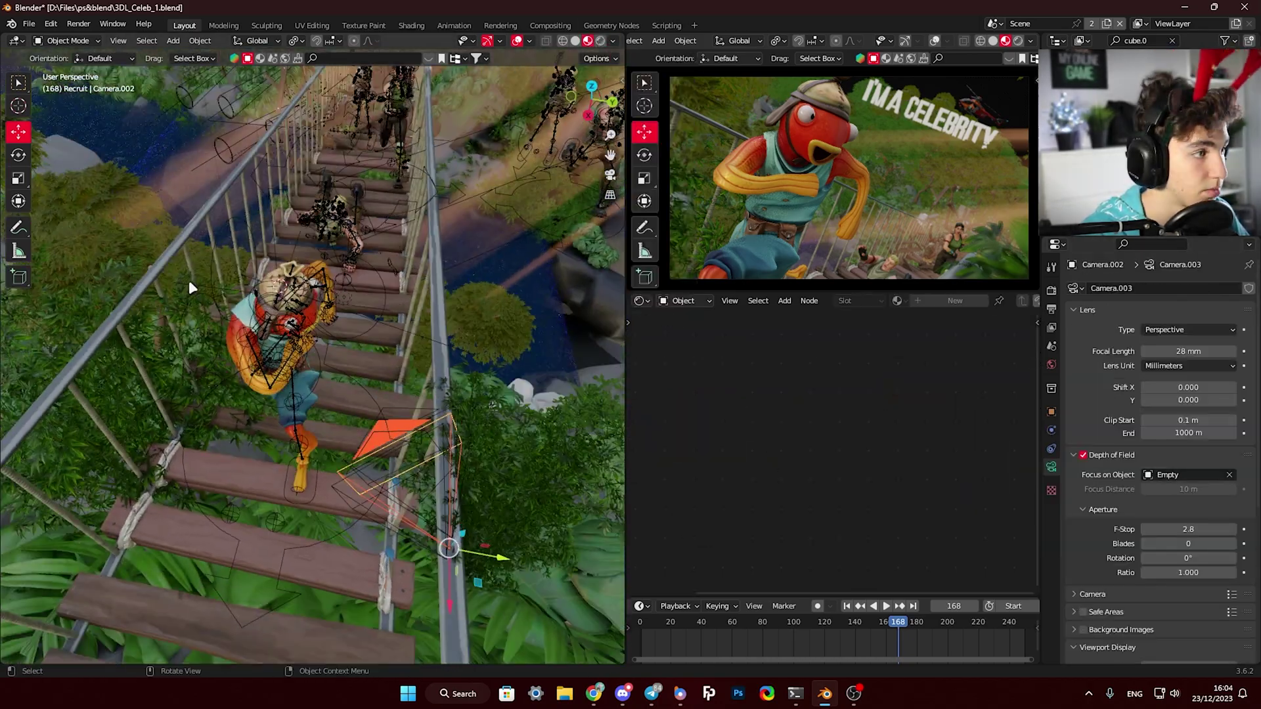
- Show the camera's focus Empty at the fish character's head and mark the area with a temporary screen annotation
key("g")
left_click(392, 492)
middle_click_drag(392, 493, 338, 308)
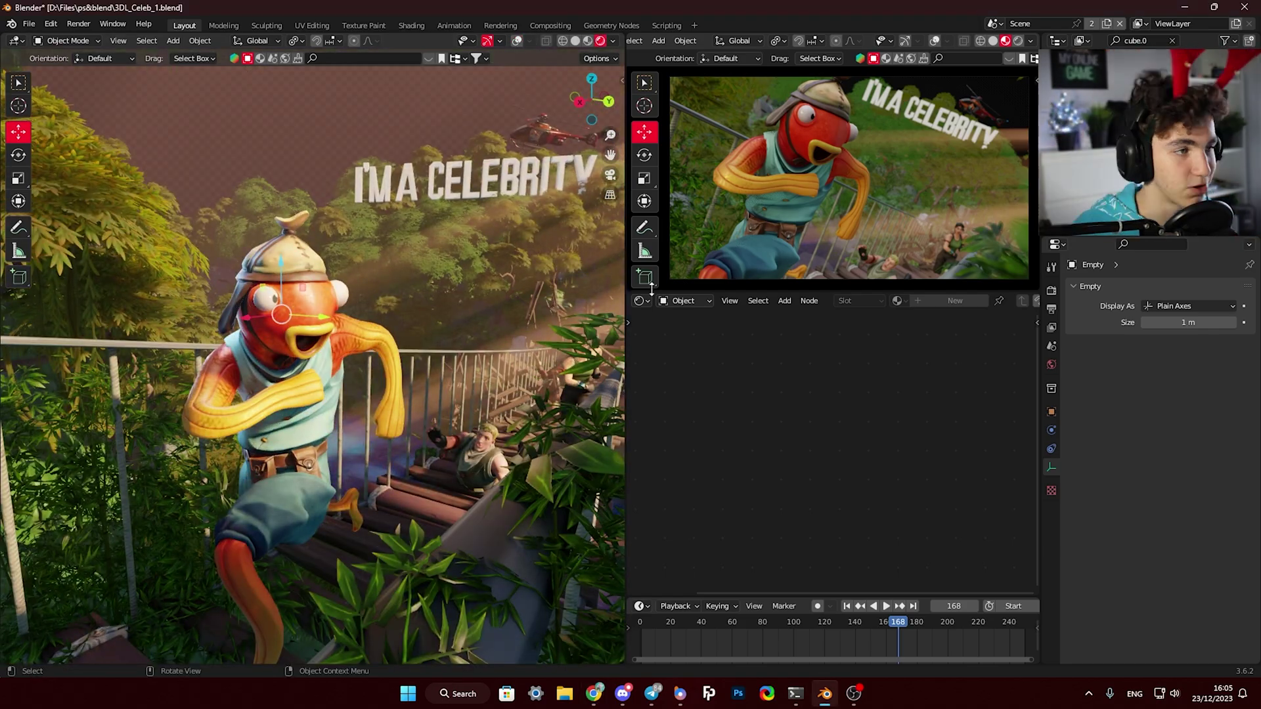
mouse_move(328, 328)
middle_mouse_down()
mouse_move(368, 348)
mouse_move(387, 295)
middle_mouse_up()
key("ctrl+Print")
left_click_drag(276, 217, 372, 239)
key("Escape")
- Show the viewport overlays and select the blue disk area light behind the fish character's head
key("alt+shift+z")
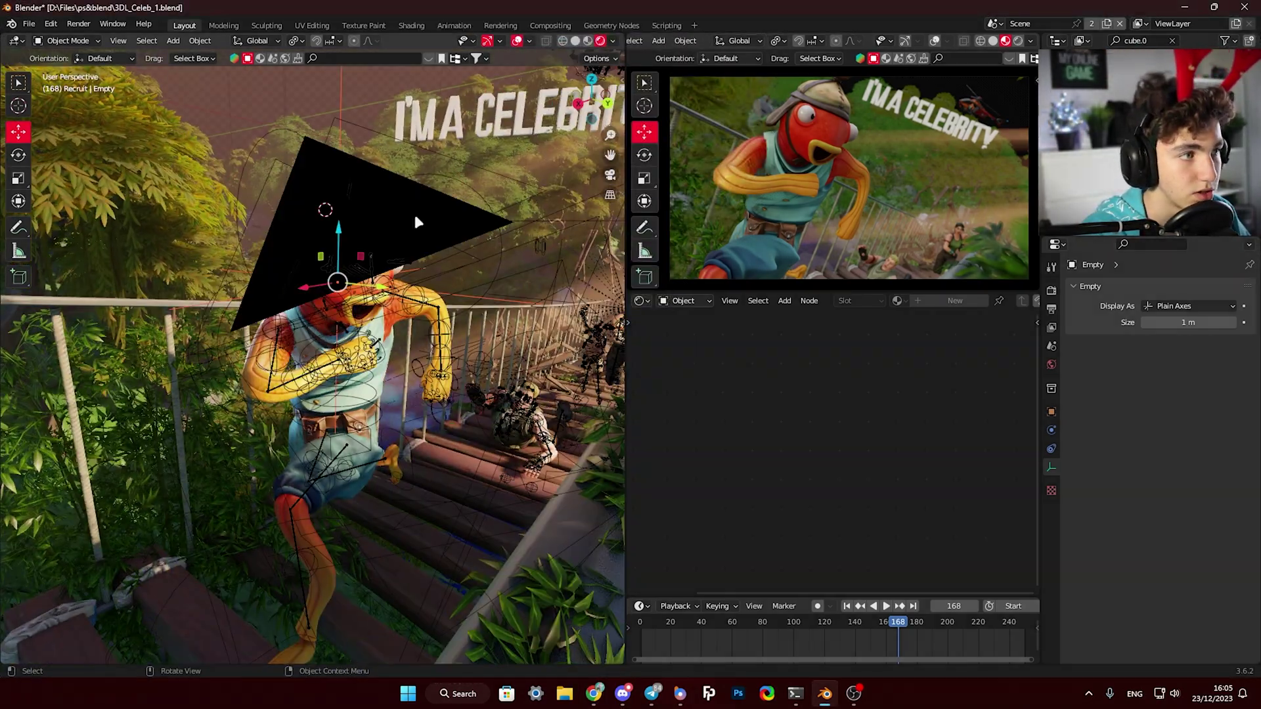
left_click(437, 343)
middle_click_drag(415, 217, 558, 315)
key("alt+shift+z")
key("ctrl+z")
key("ctrl+shift+z")
key("alt+shift+z")
middle_click_drag(420, 394, 361, 374)
left_click(309, 306)
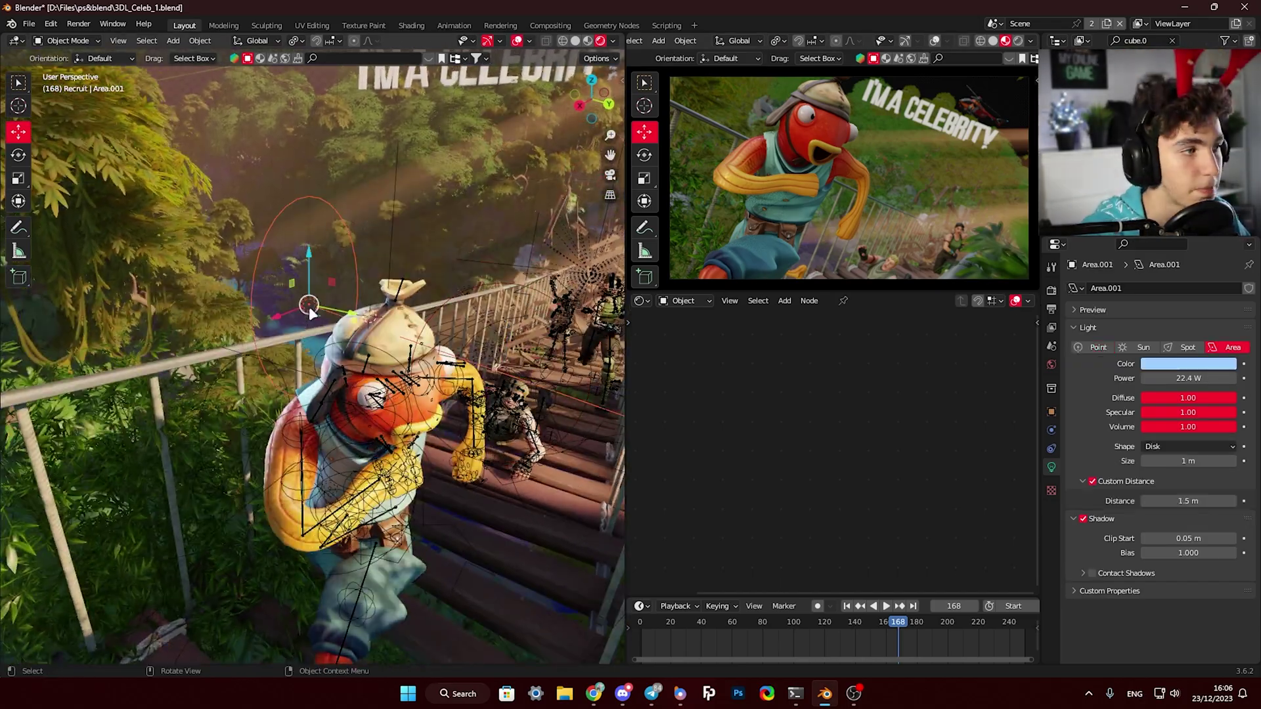
- Select the other blue disk area light beside the railing and inspect its color and power
middle_click_drag(309, 309, 553, 323)
left_click(276, 315)
left_click(1190, 364)
key("g")
left_click(514, 394)
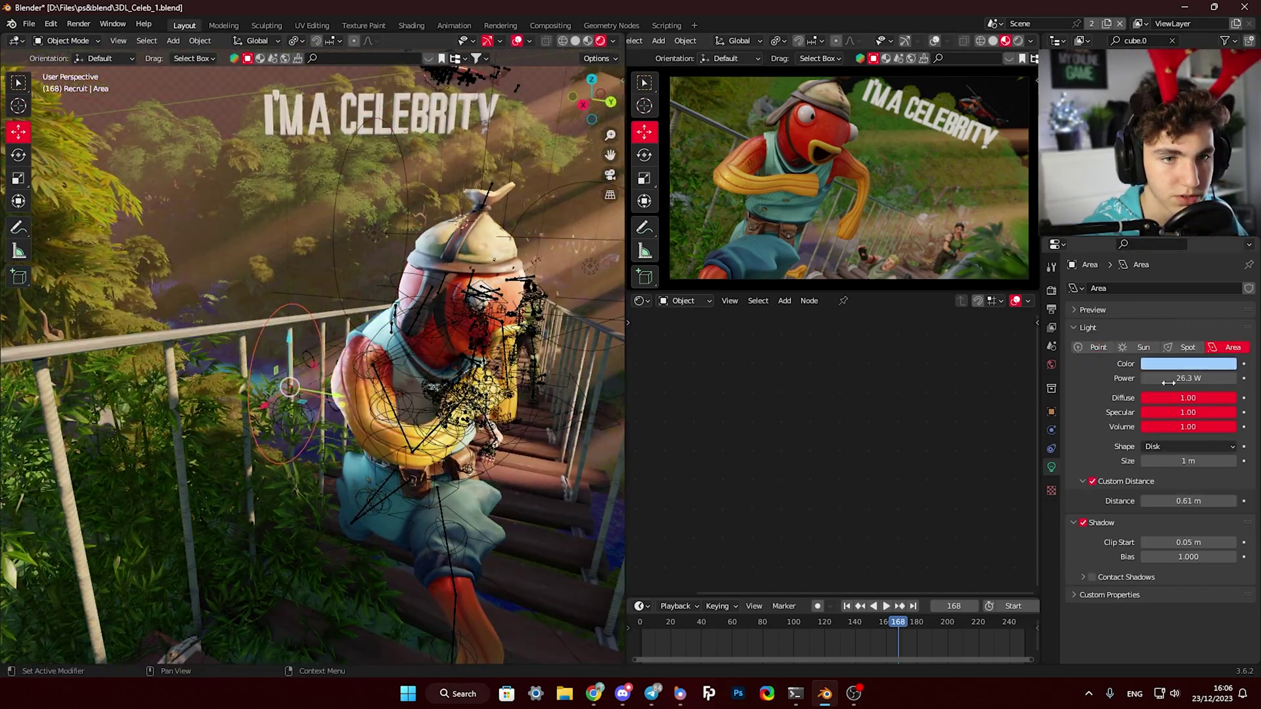